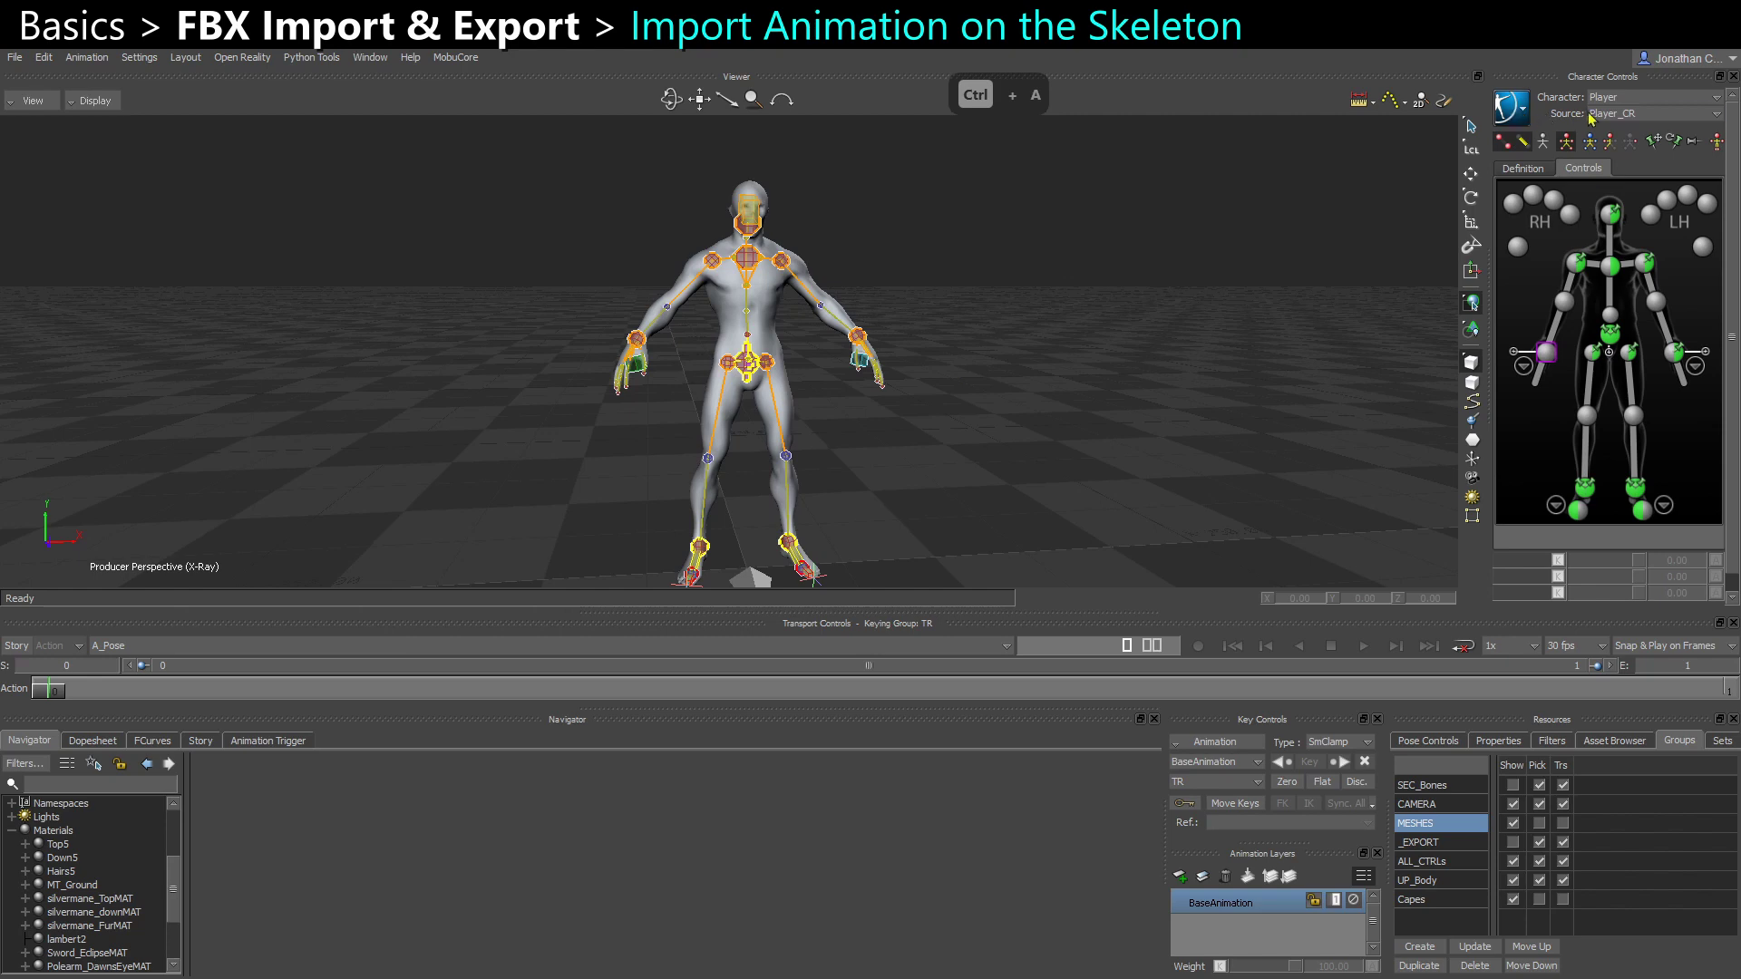
Set the Player character's source to None and select the pelvis bone of the skeleton.
{"action": "left_click", "coordinate": [1596, 113]}
{"action": "left_click", "coordinate": [1607, 144]}
{"action": "scroll", "coordinate": [816, 372], "scroll_direction": "up", "scroll_amount": 5}
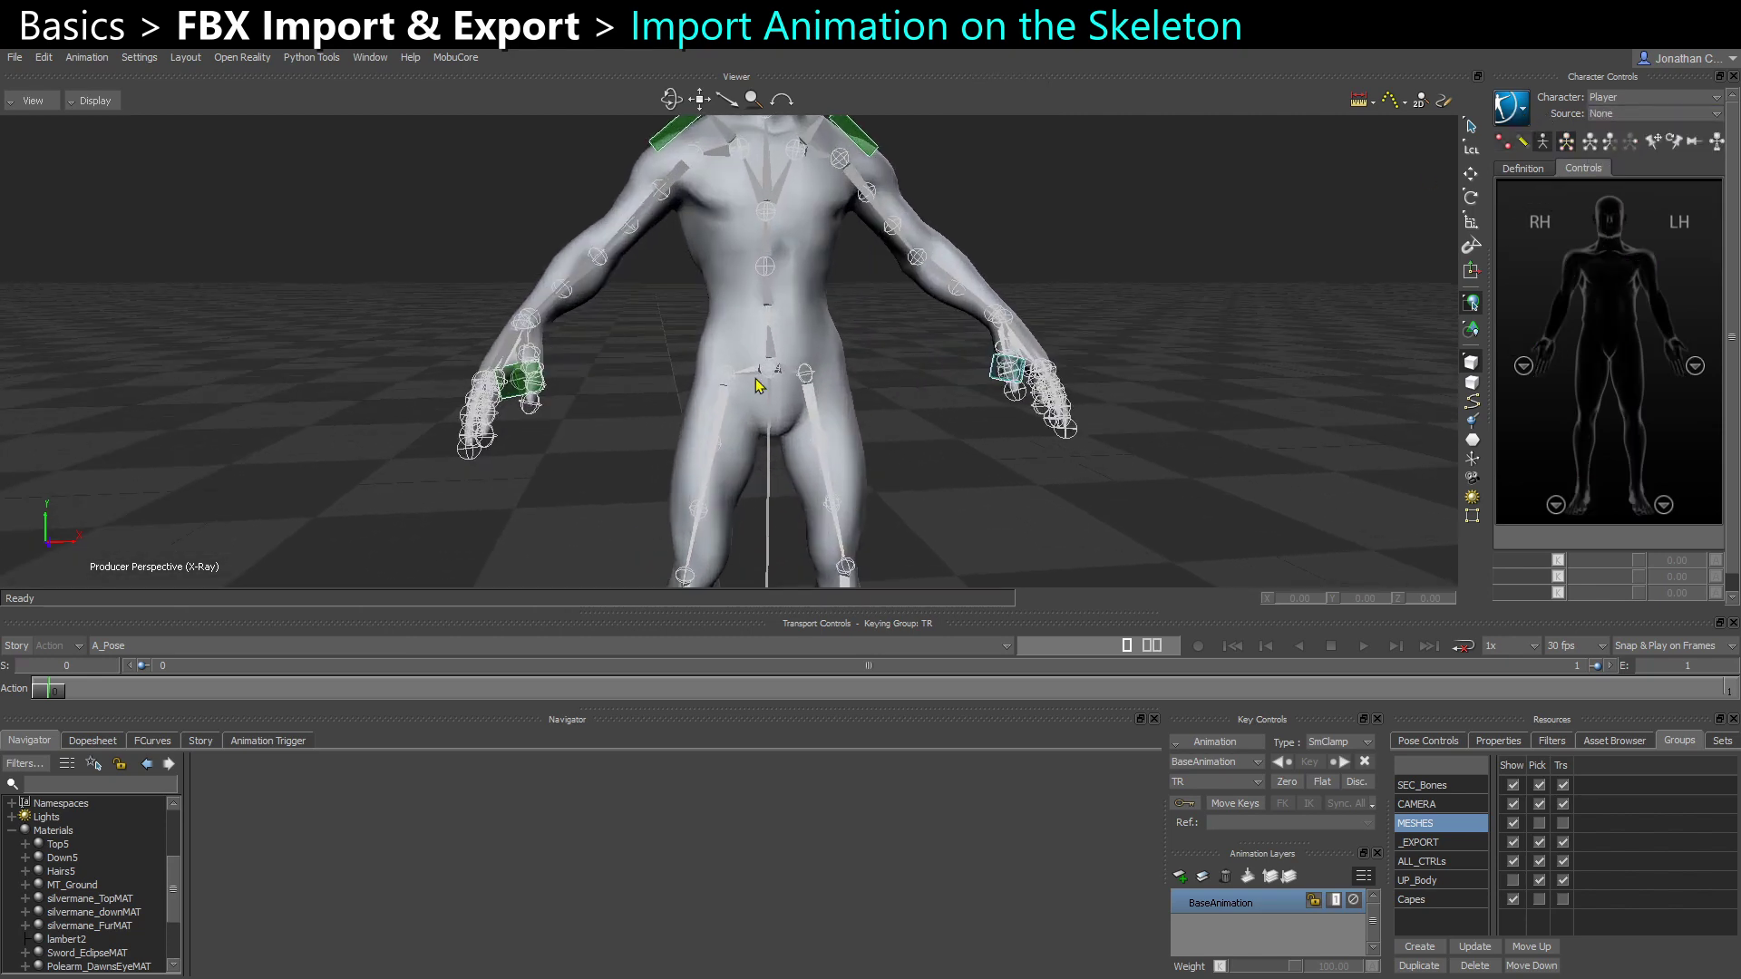
{"action": "left_click", "coordinate": [769, 353]}
{"action": "scroll", "coordinate": [788, 276], "scroll_direction": "down", "scroll_amount": 2}
{"action": "scroll", "coordinate": [789, 281], "scroll_direction": "down", "scroll_amount": 1}
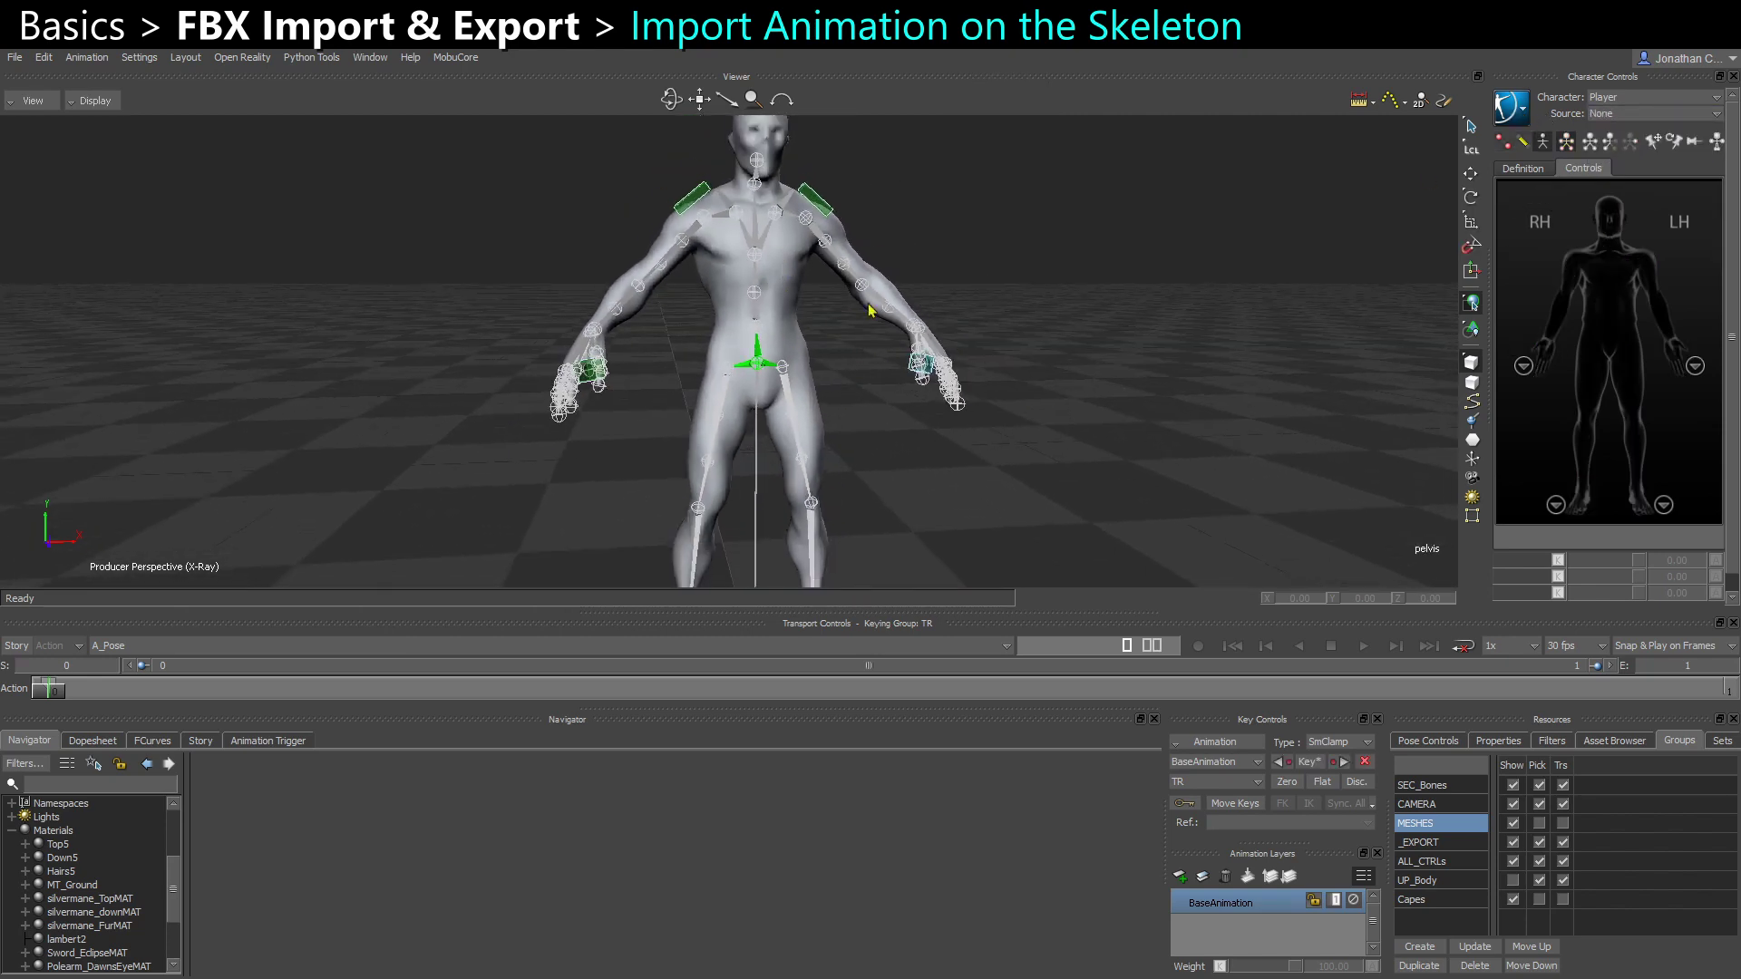
{"action": "scroll", "coordinate": [750, 328], "scroll_direction": "down", "scroll_amount": 1}
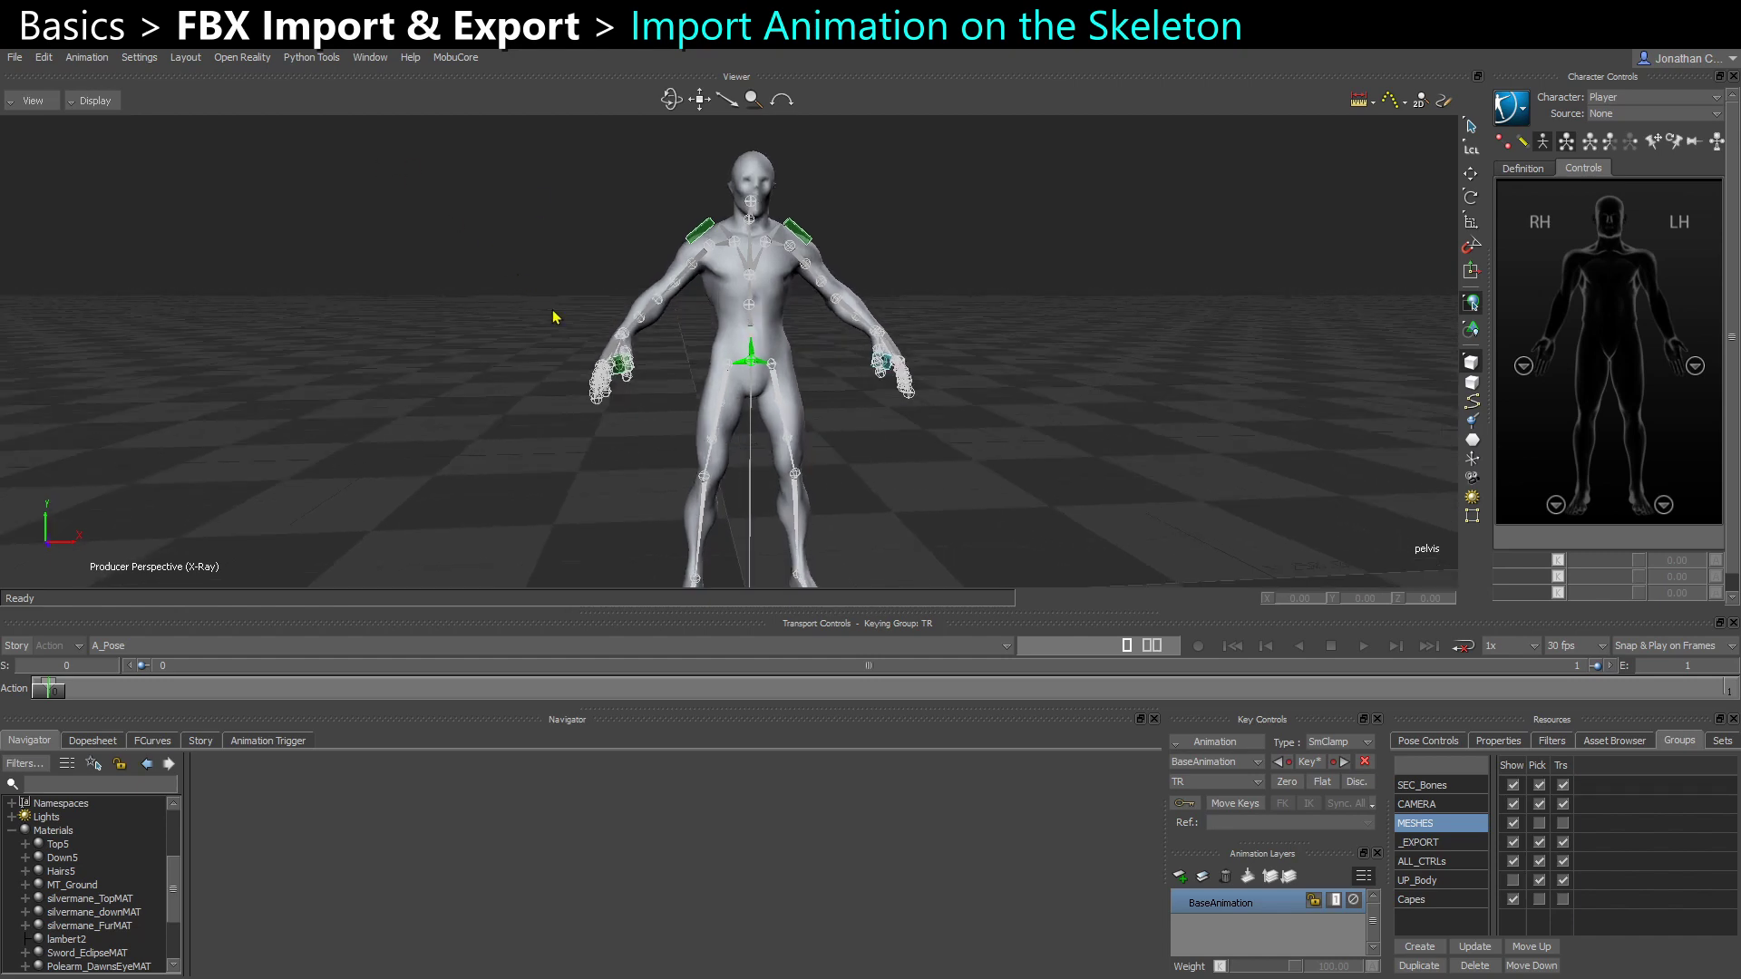
Start a motion file import with A_Looting_Player.fbx.
{"action": "left_click", "coordinate": [14, 57]}
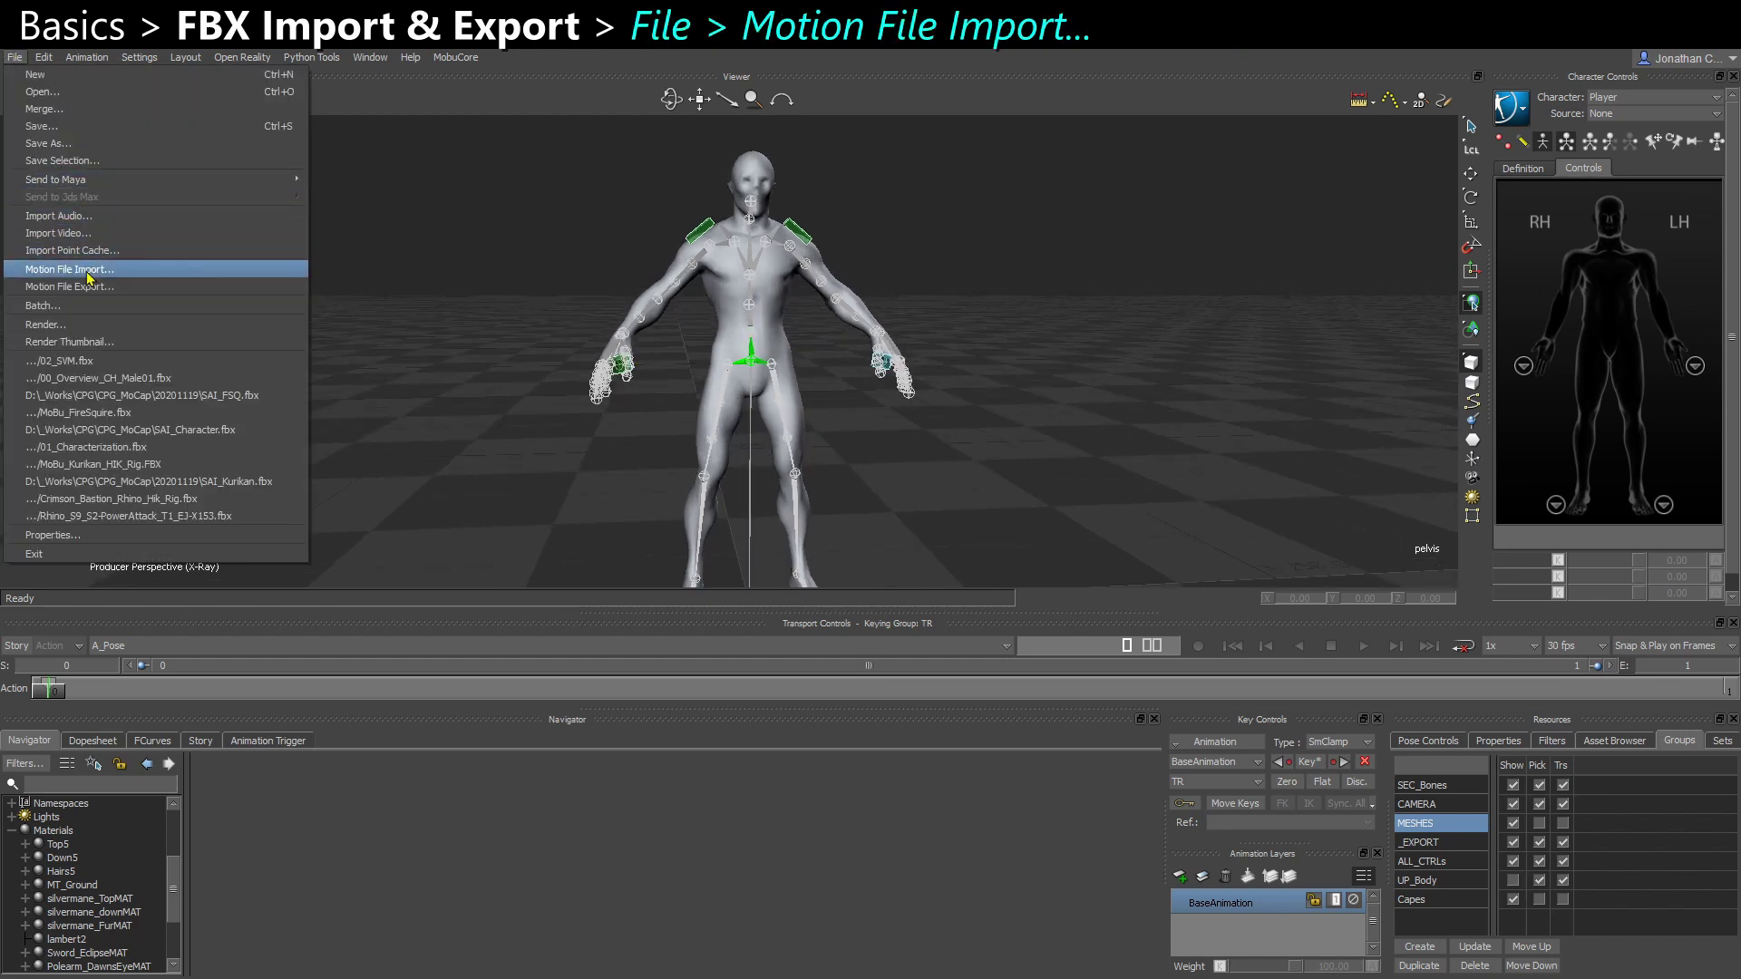
{"action": "left_click", "coordinate": [73, 270]}
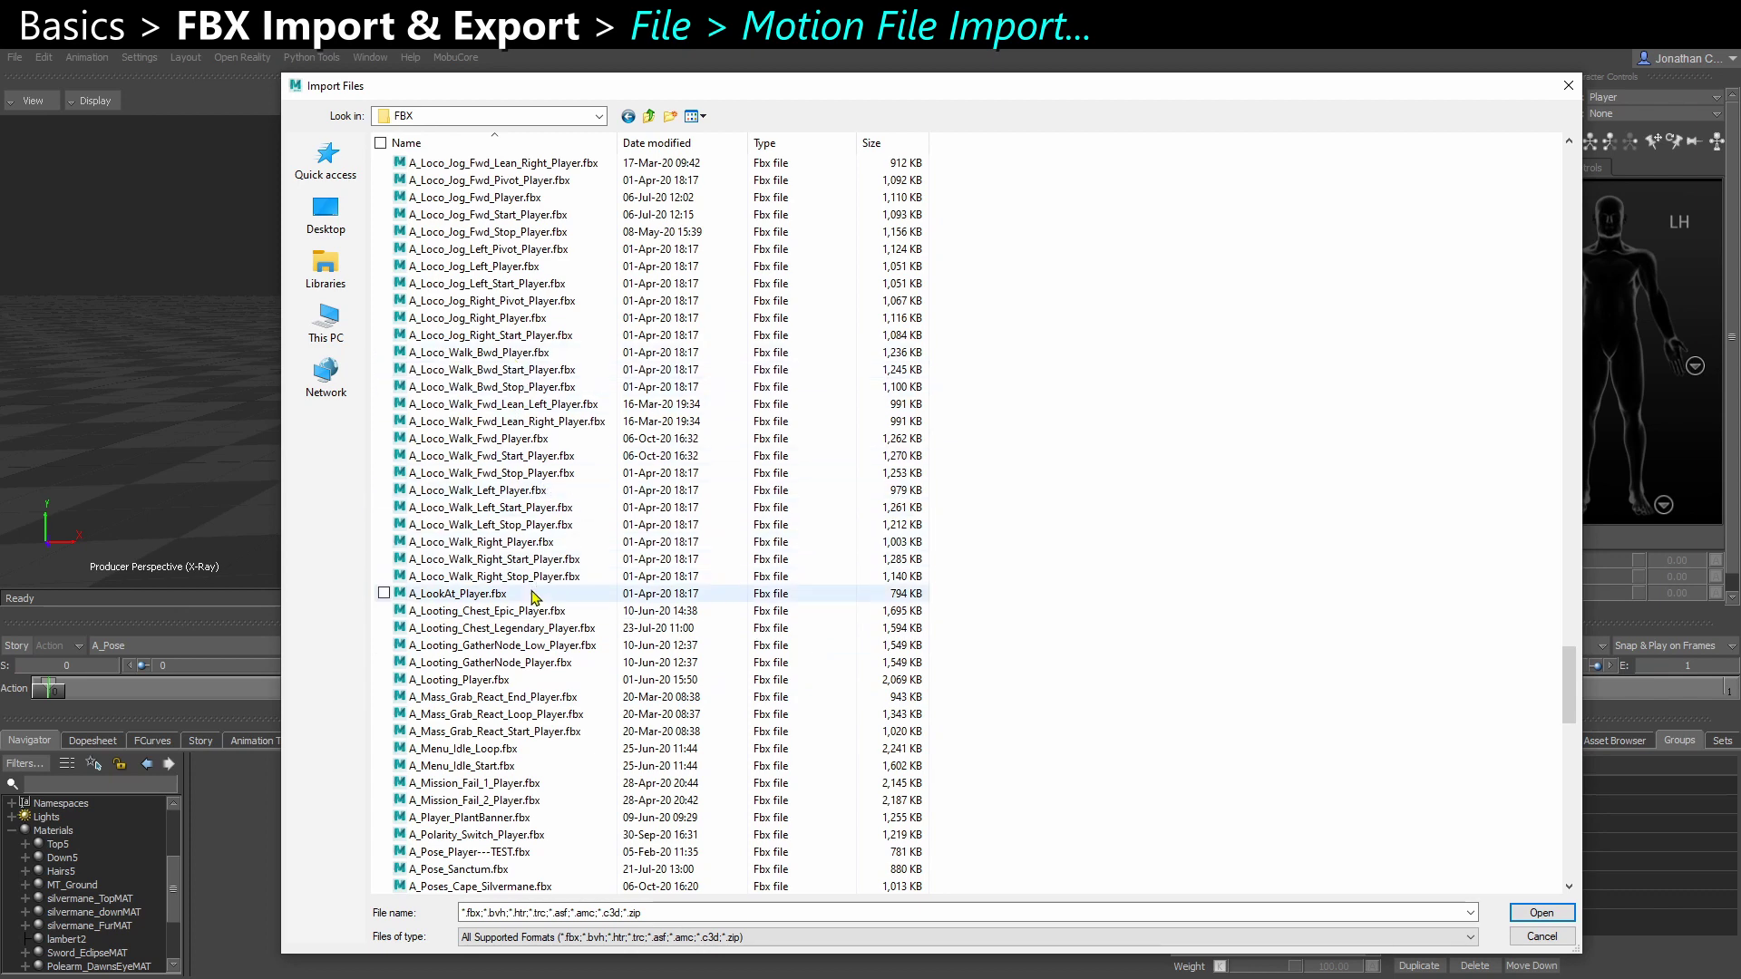
{"action": "double_click", "coordinate": [526, 680]}
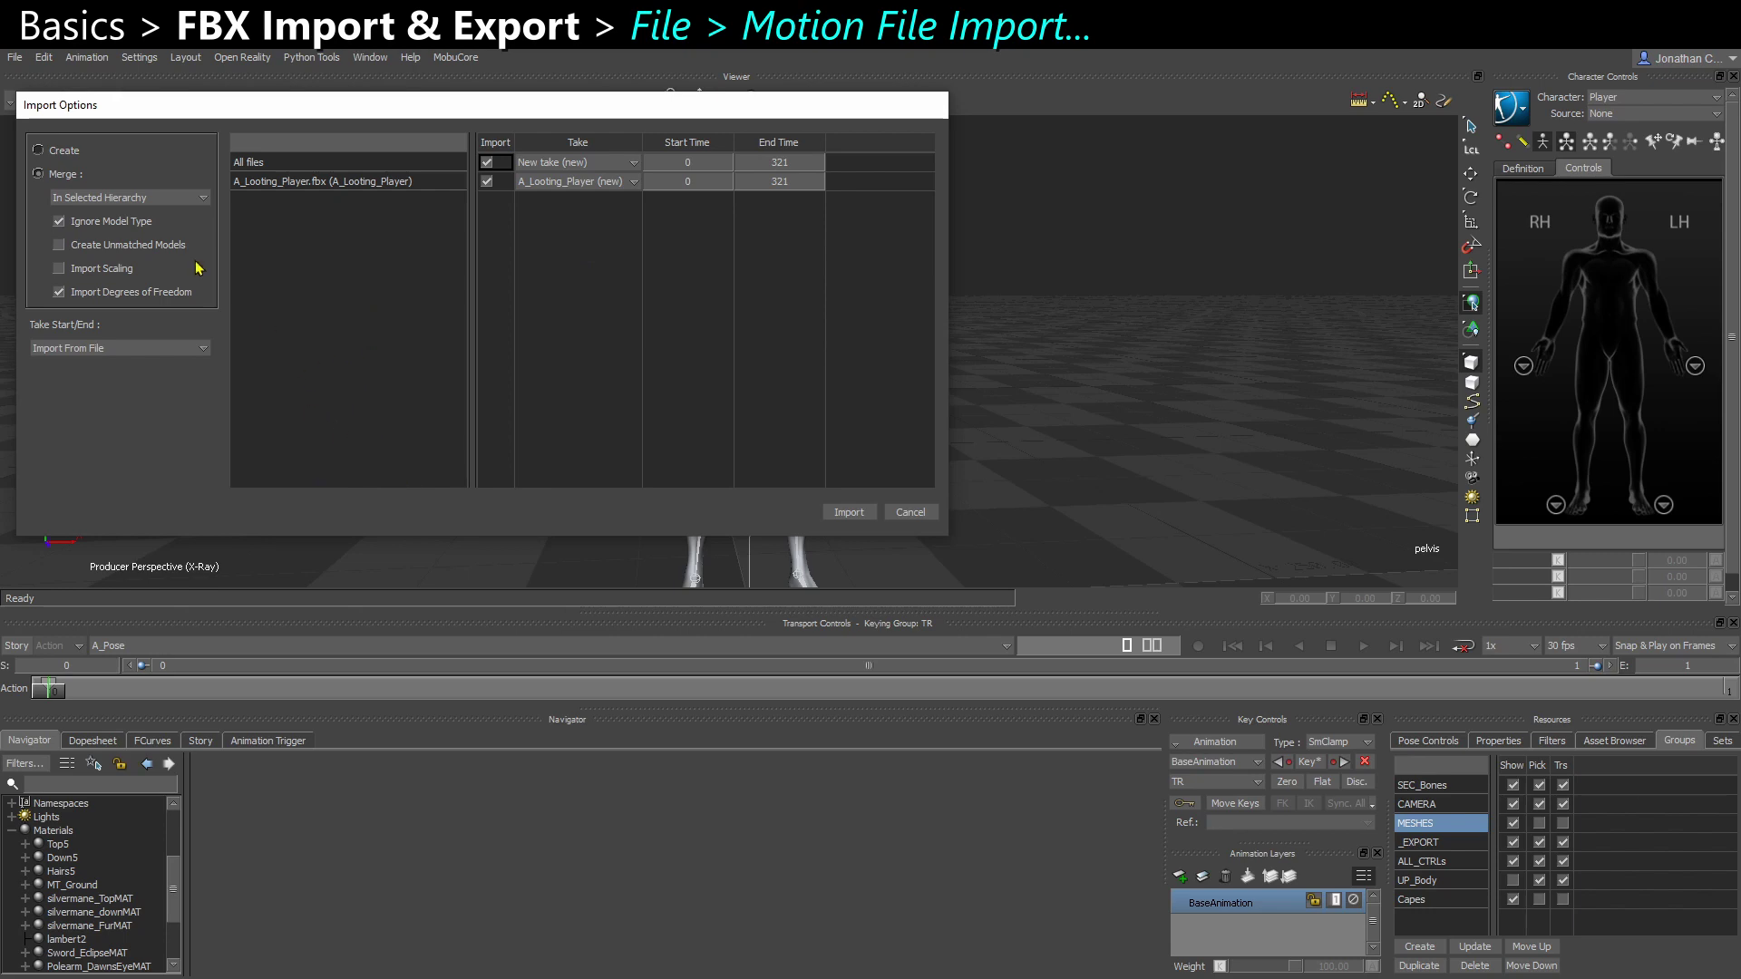
Import the looting motion merged In Selected Hierarchy, with Import Degrees of Freedom turned off.
{"action": "left_click", "coordinate": [151, 199]}
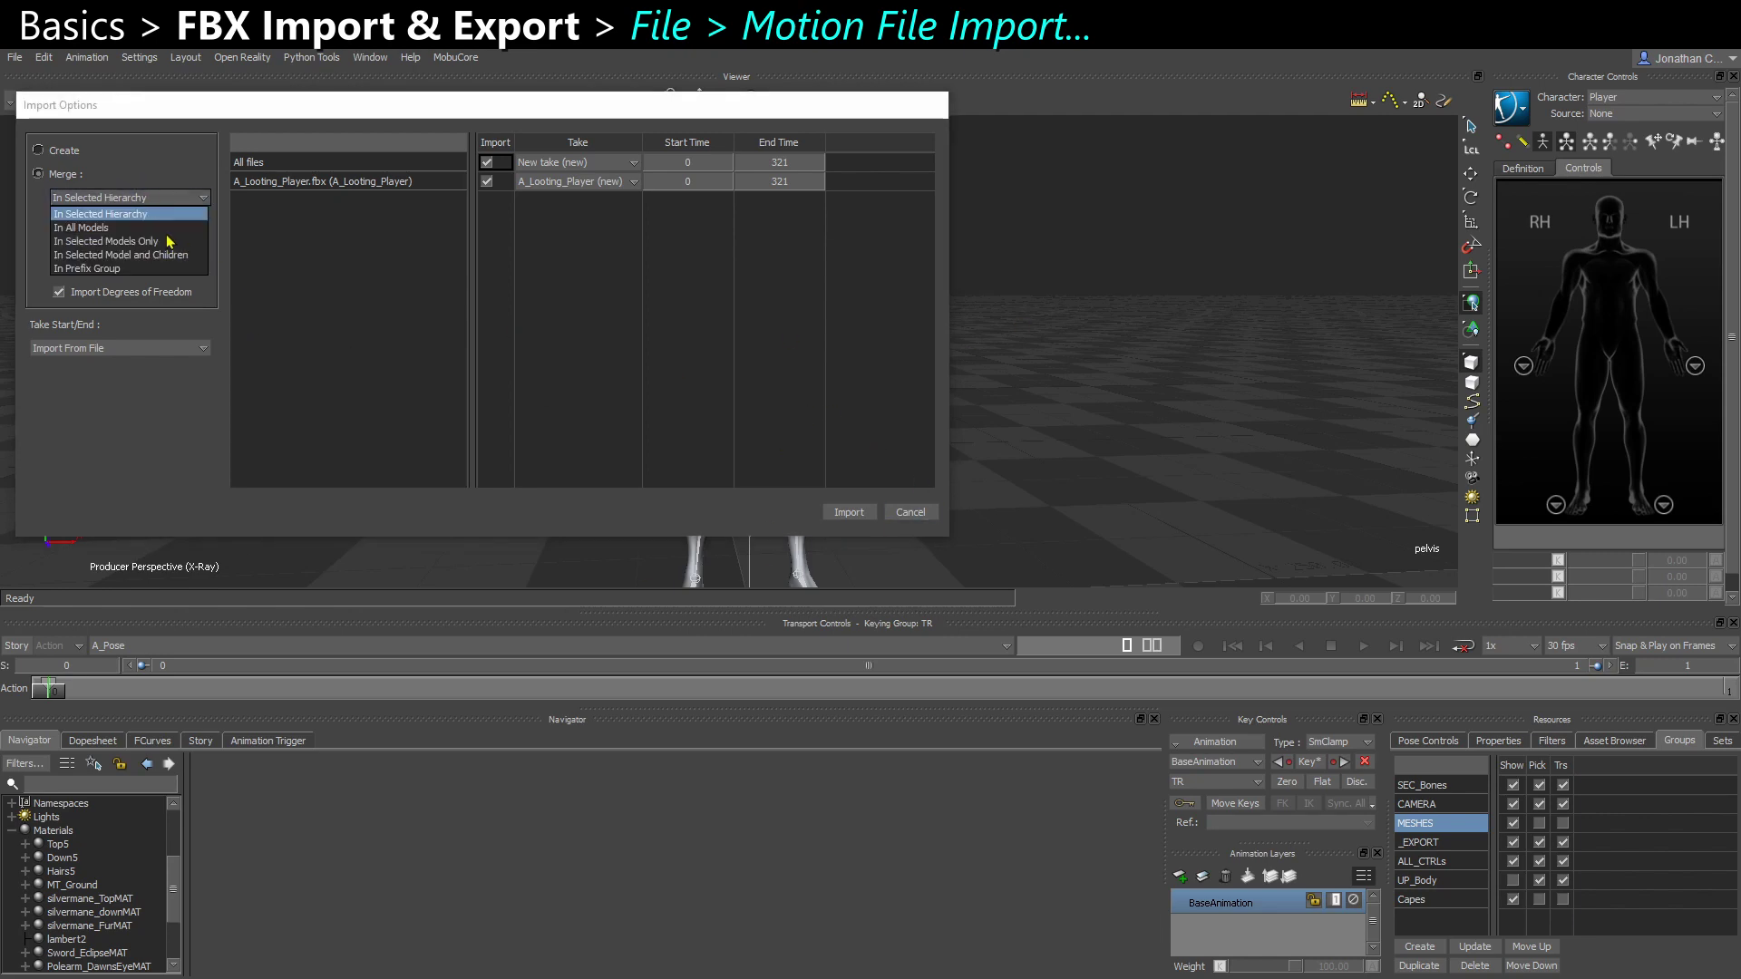
{"action": "left_click", "coordinate": [104, 197]}
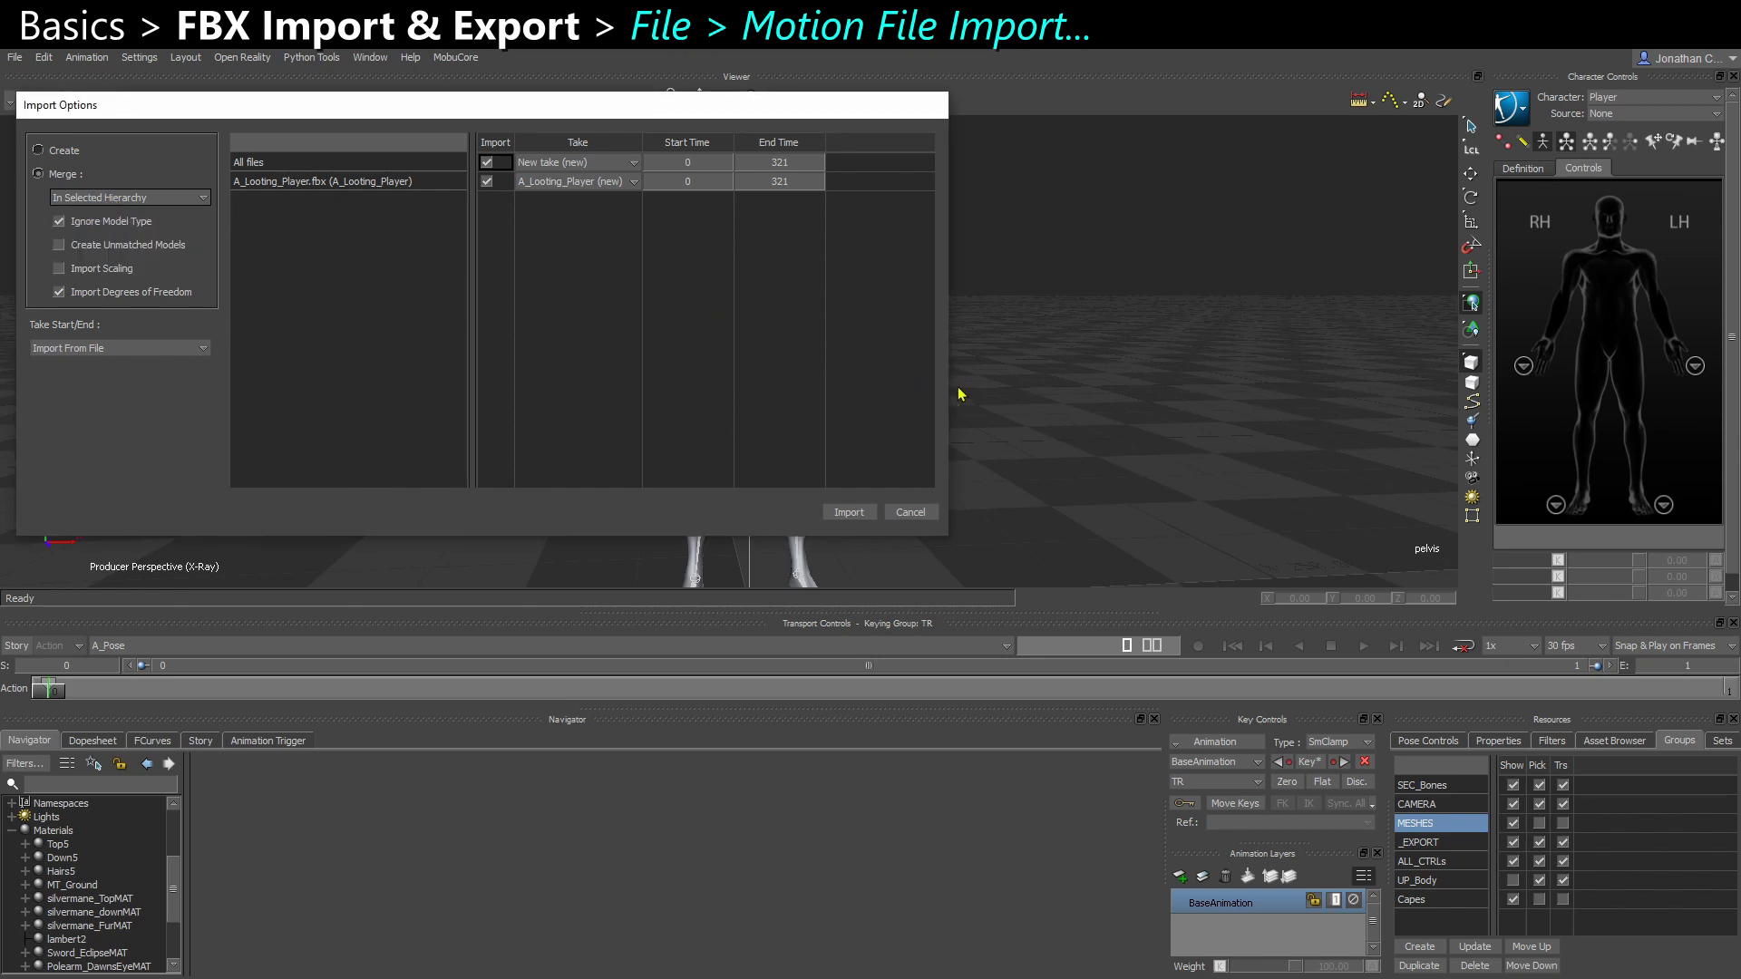
{"action": "left_click_drag", "start_coordinate": [951, 386], "coordinate": [677, 387]}
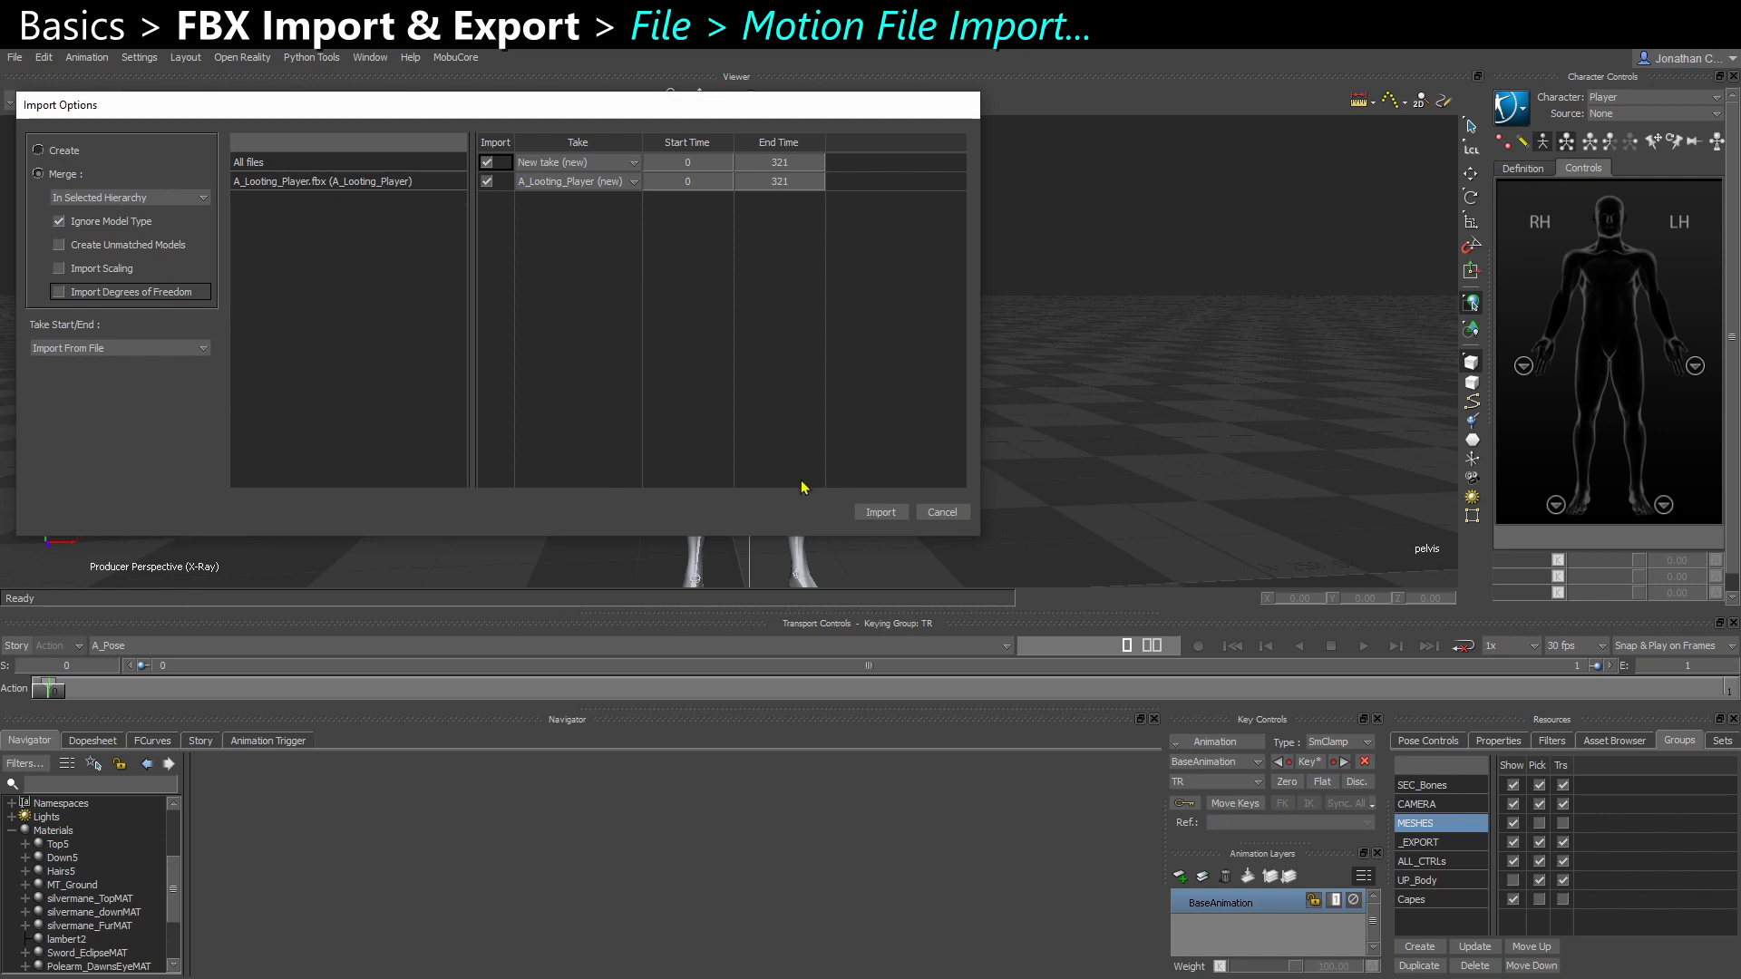
{"action": "left_click", "coordinate": [881, 512]}
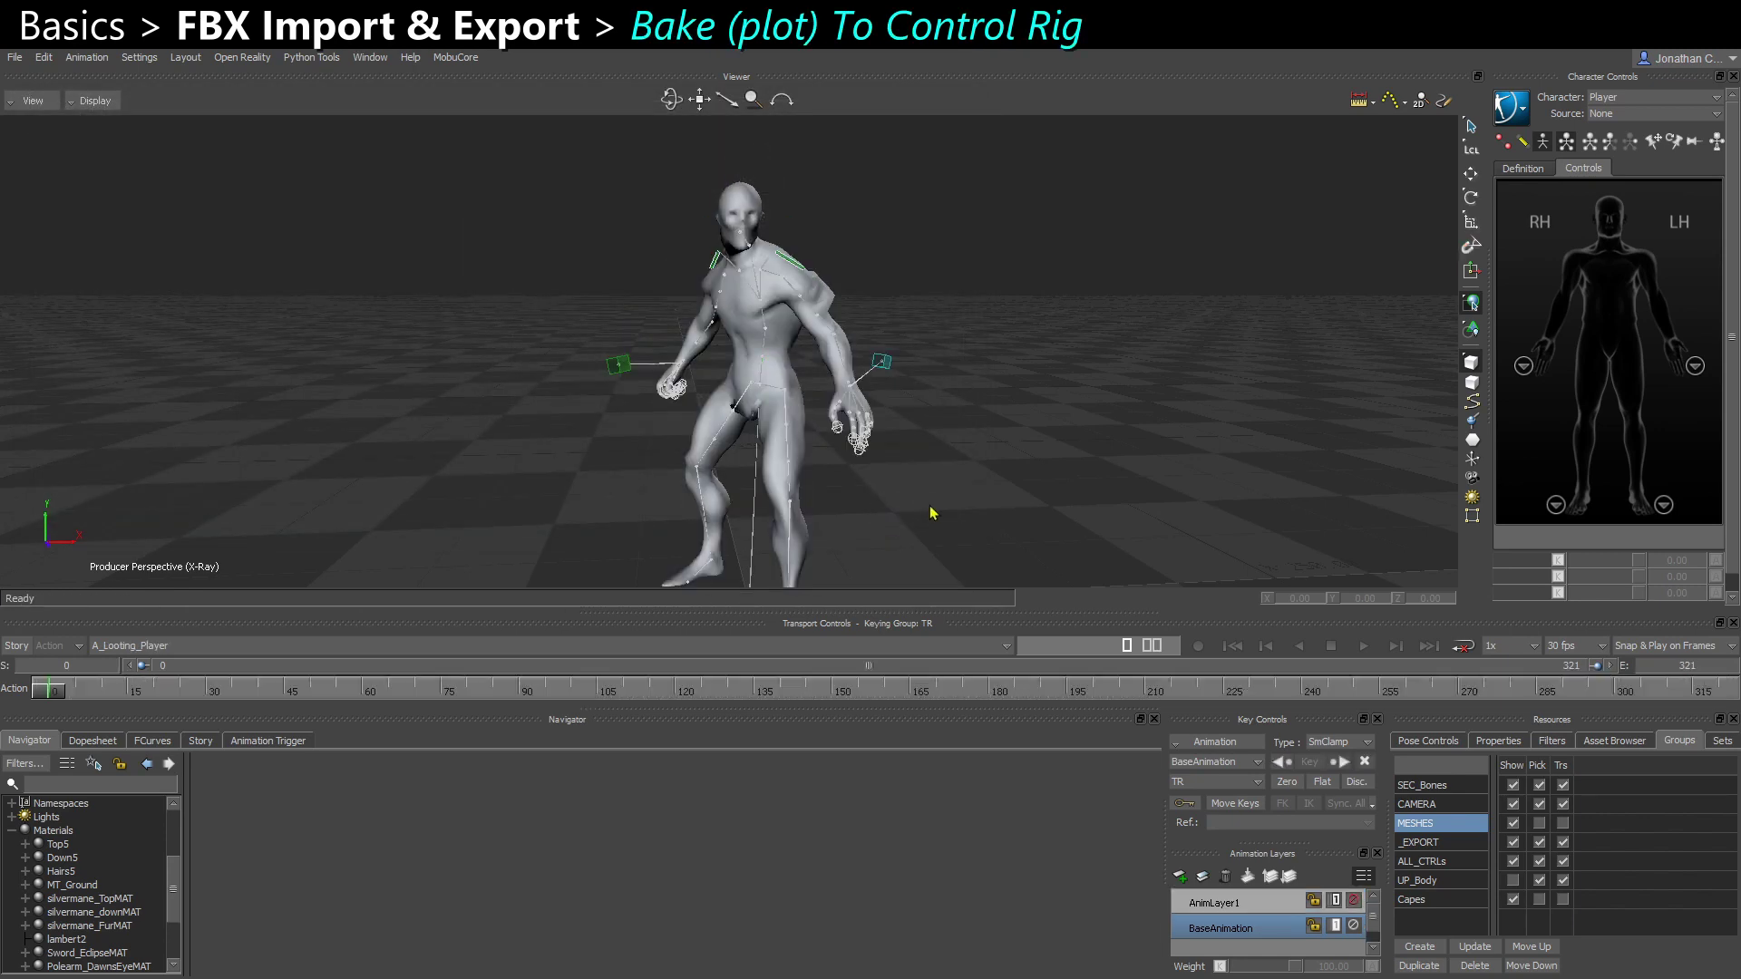
Play the imported looting animation and compare it with the character source switched to Player_CR and back to None.
{"action": "key", "text": "ctrl+space"}
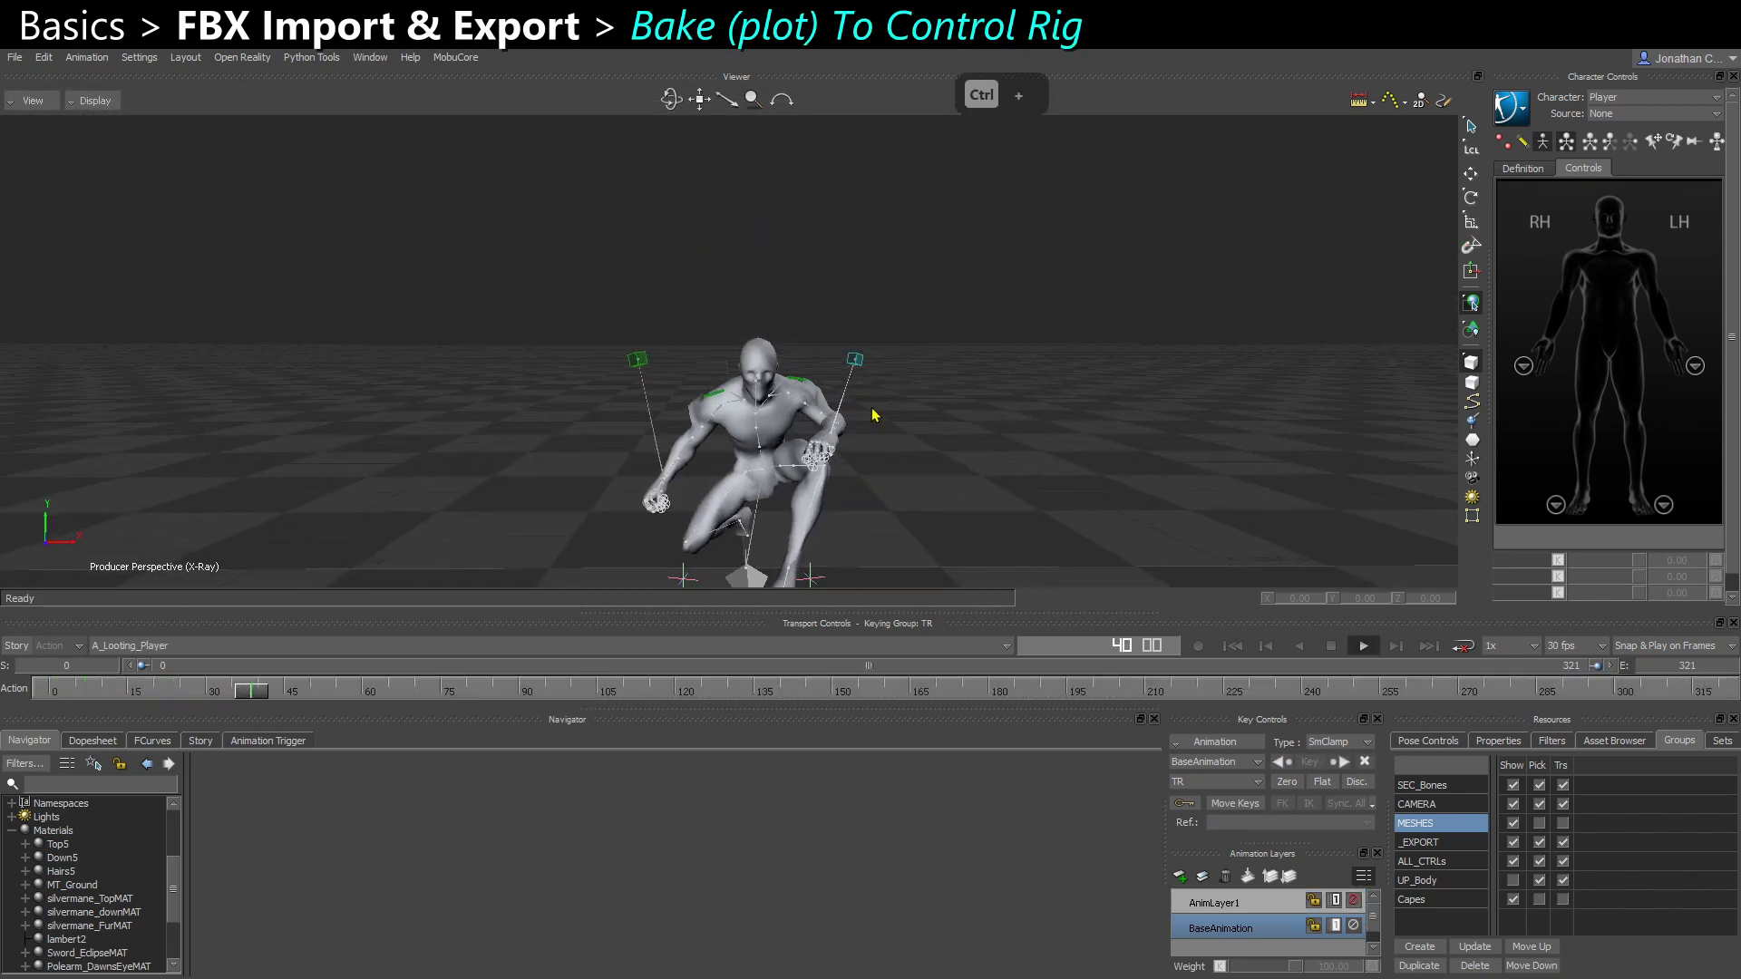
{"action": "key", "text": "ctrl+space"}
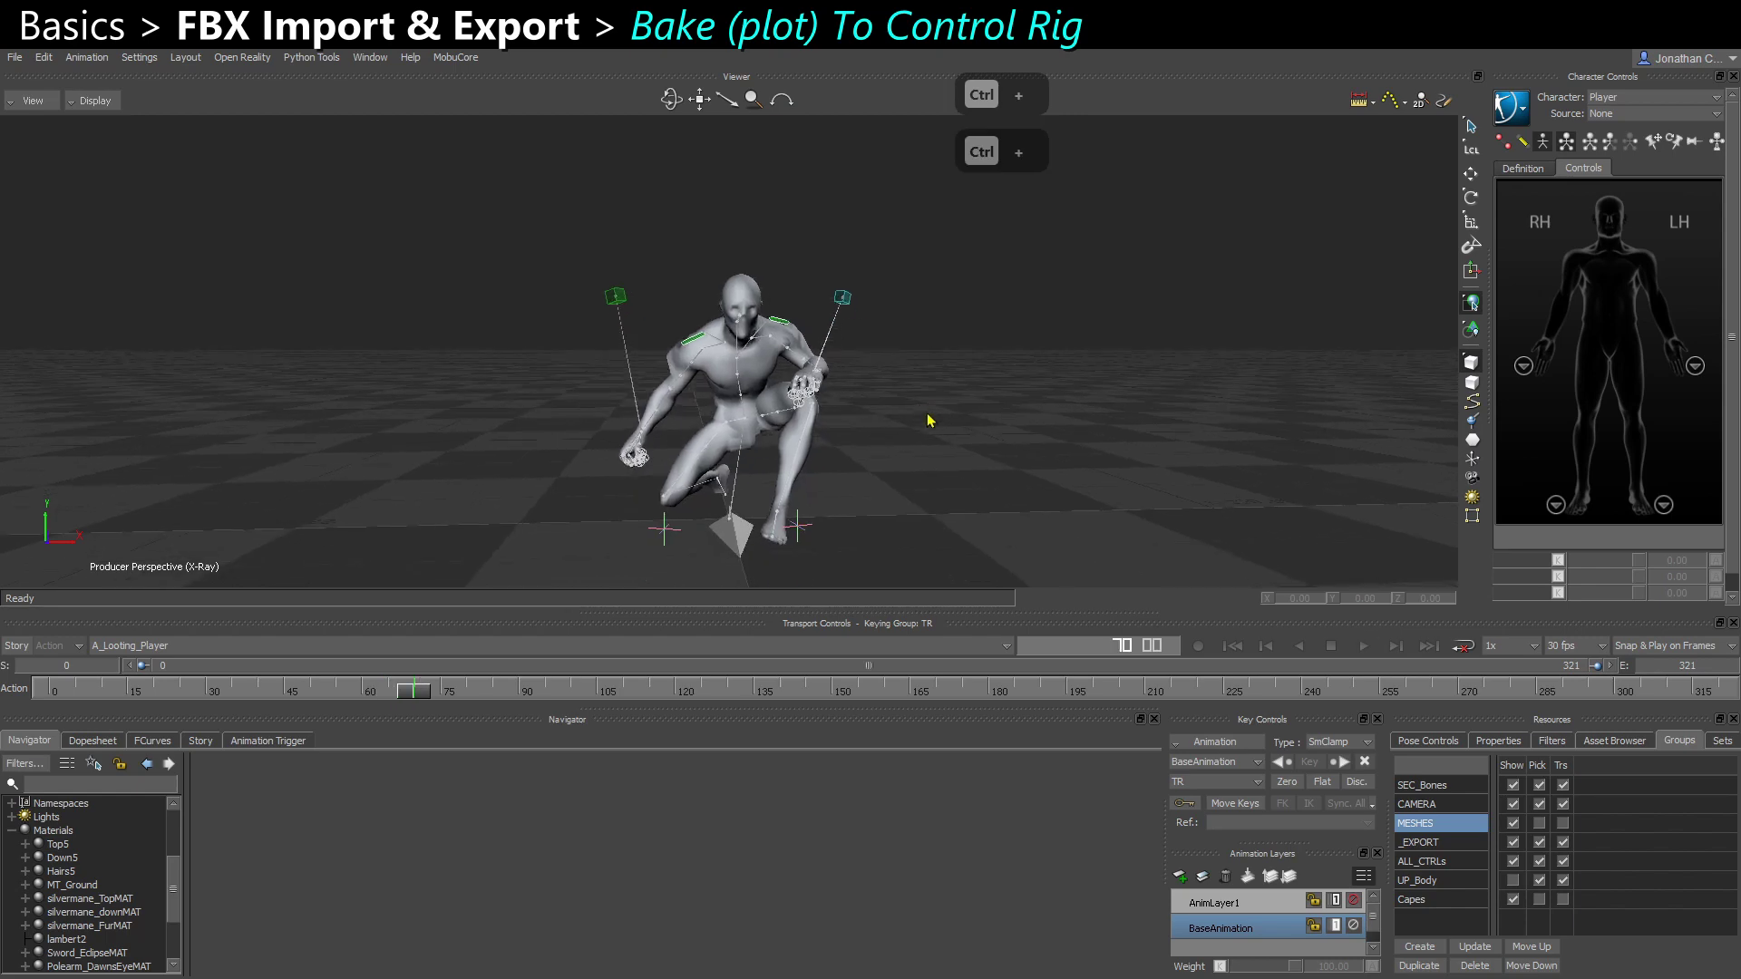
{"action": "left_click", "coordinate": [1650, 113]}
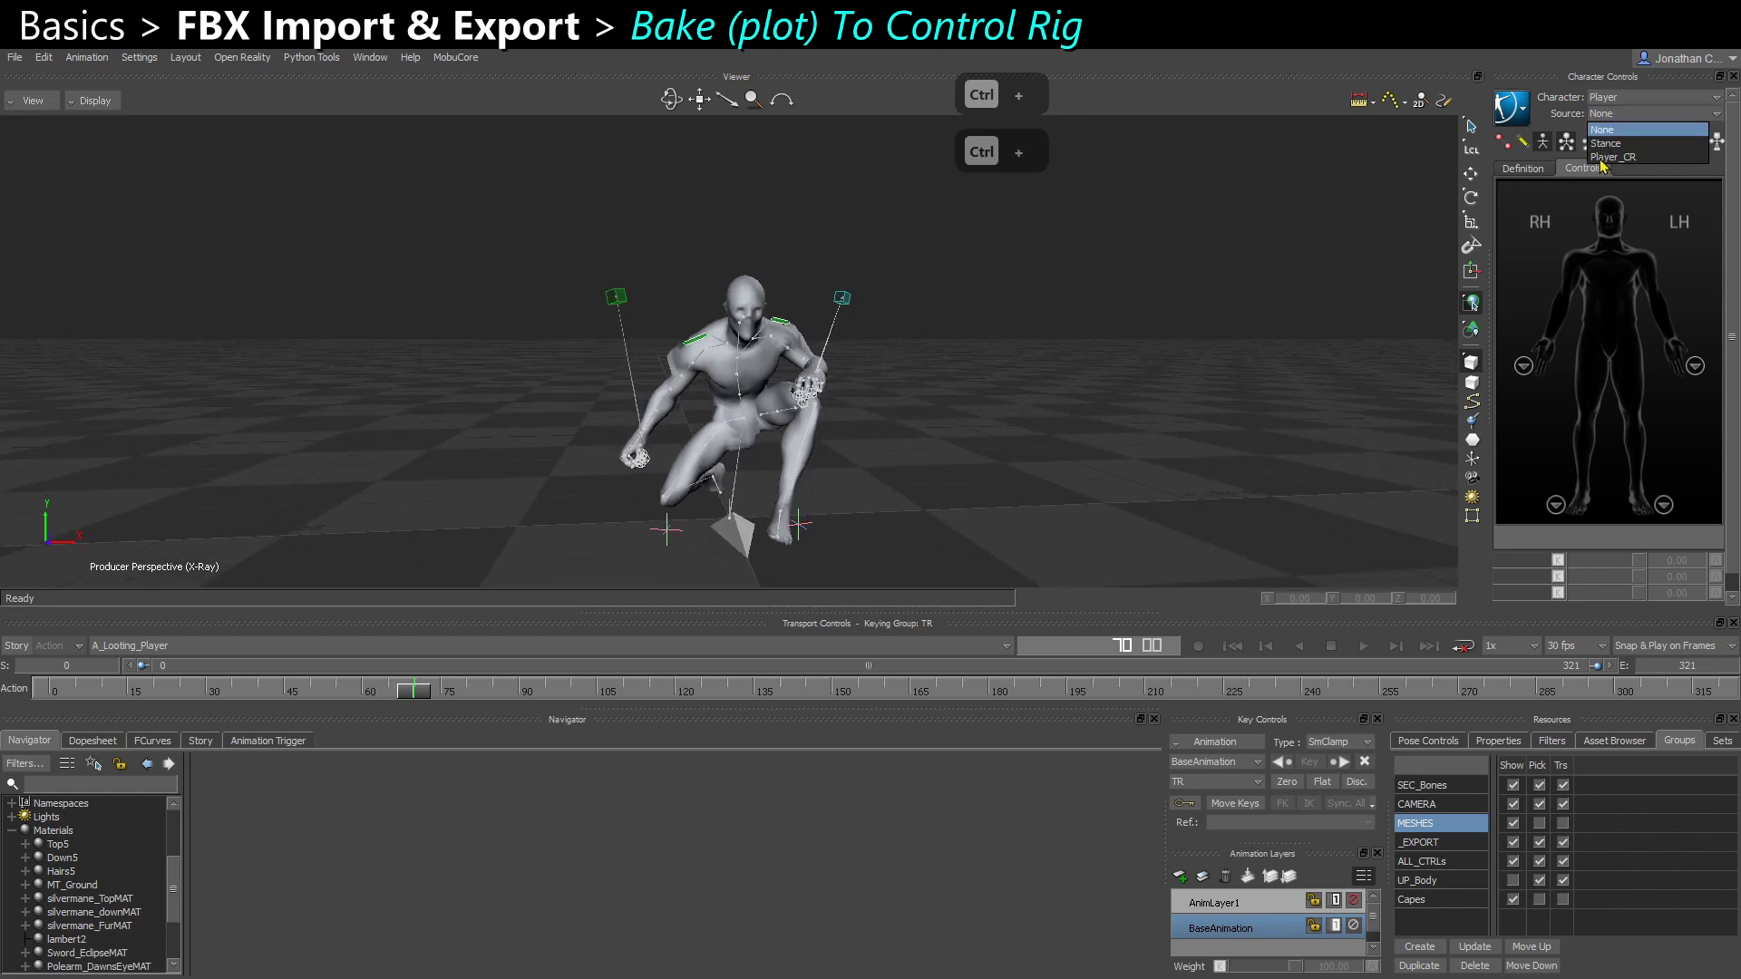
{"action": "left_click", "coordinate": [1601, 164]}
{"action": "key", "text": "ctrl+space"}
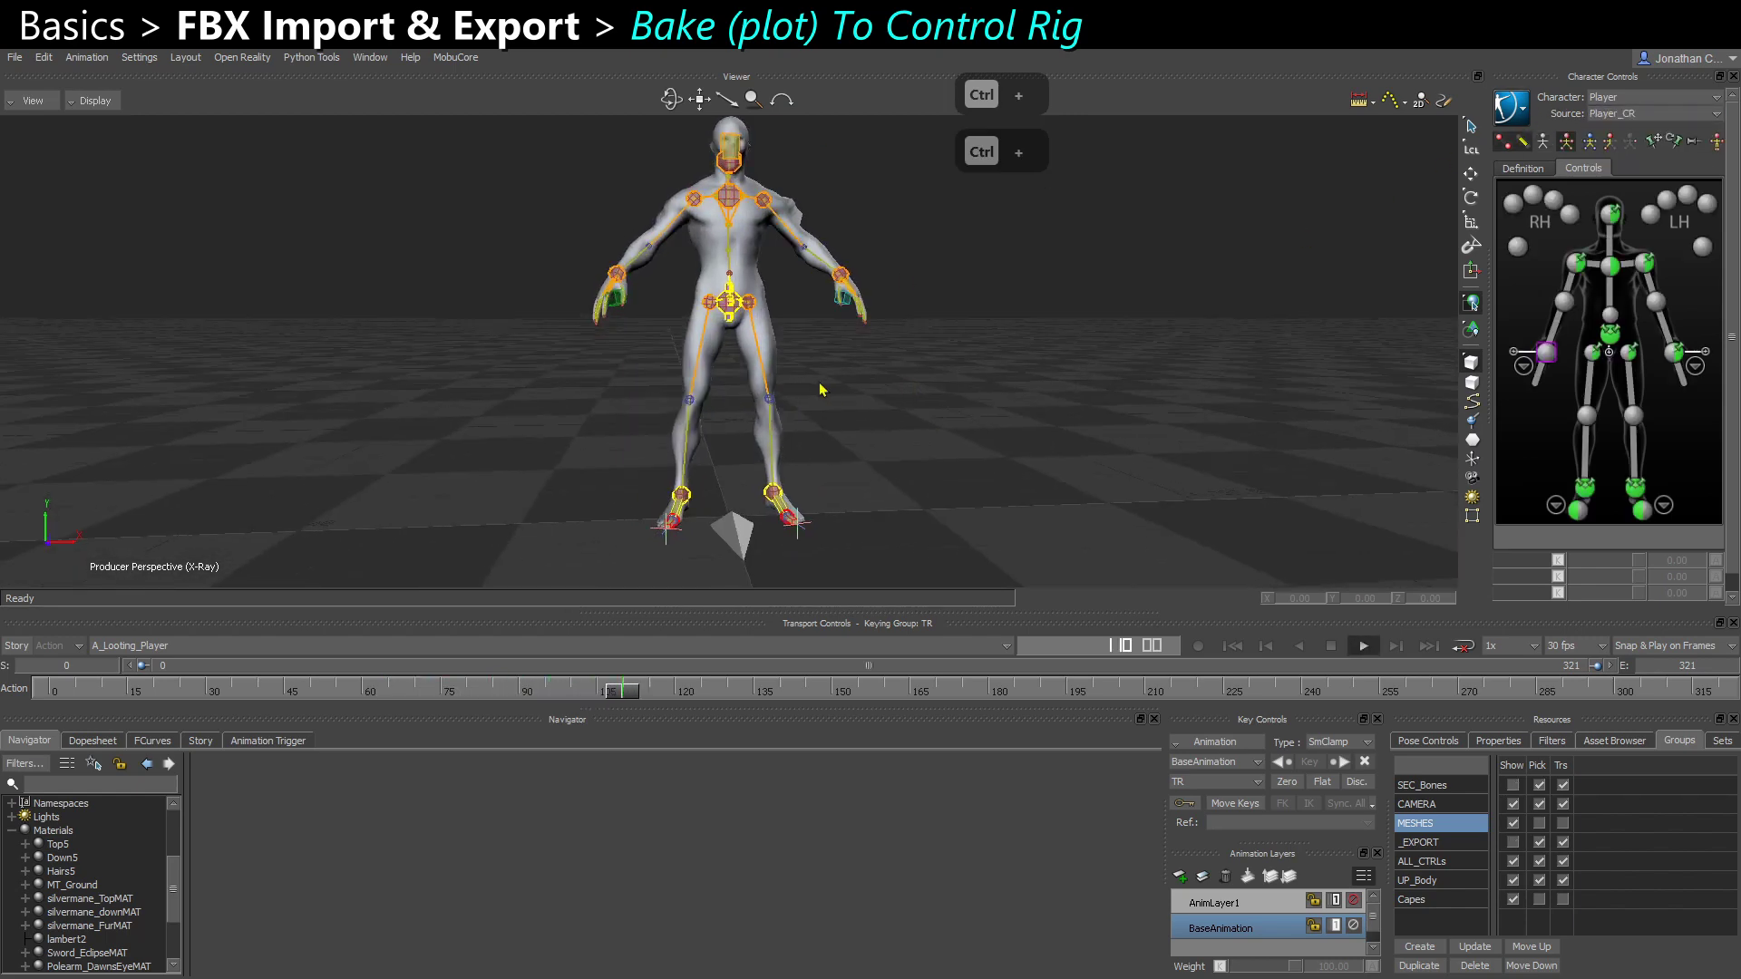
{"action": "left_click", "coordinate": [1651, 114]}
{"action": "left_click", "coordinate": [1605, 136]}
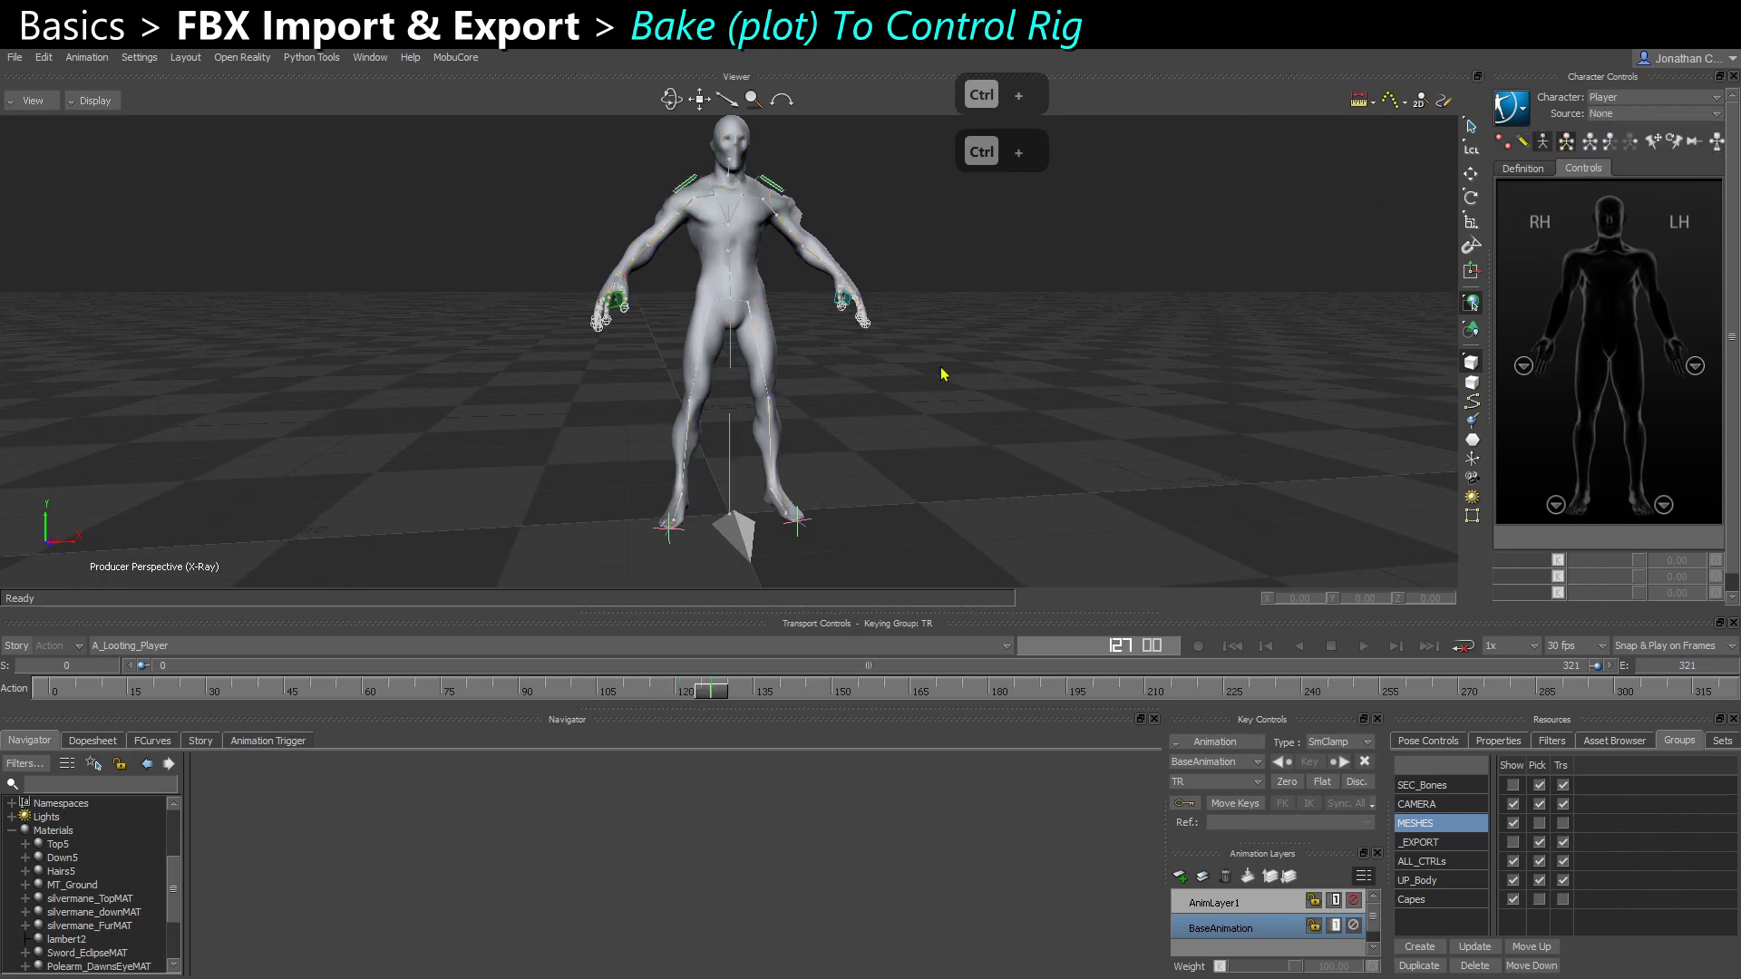
{"action": "key", "text": "ctrl+space"}
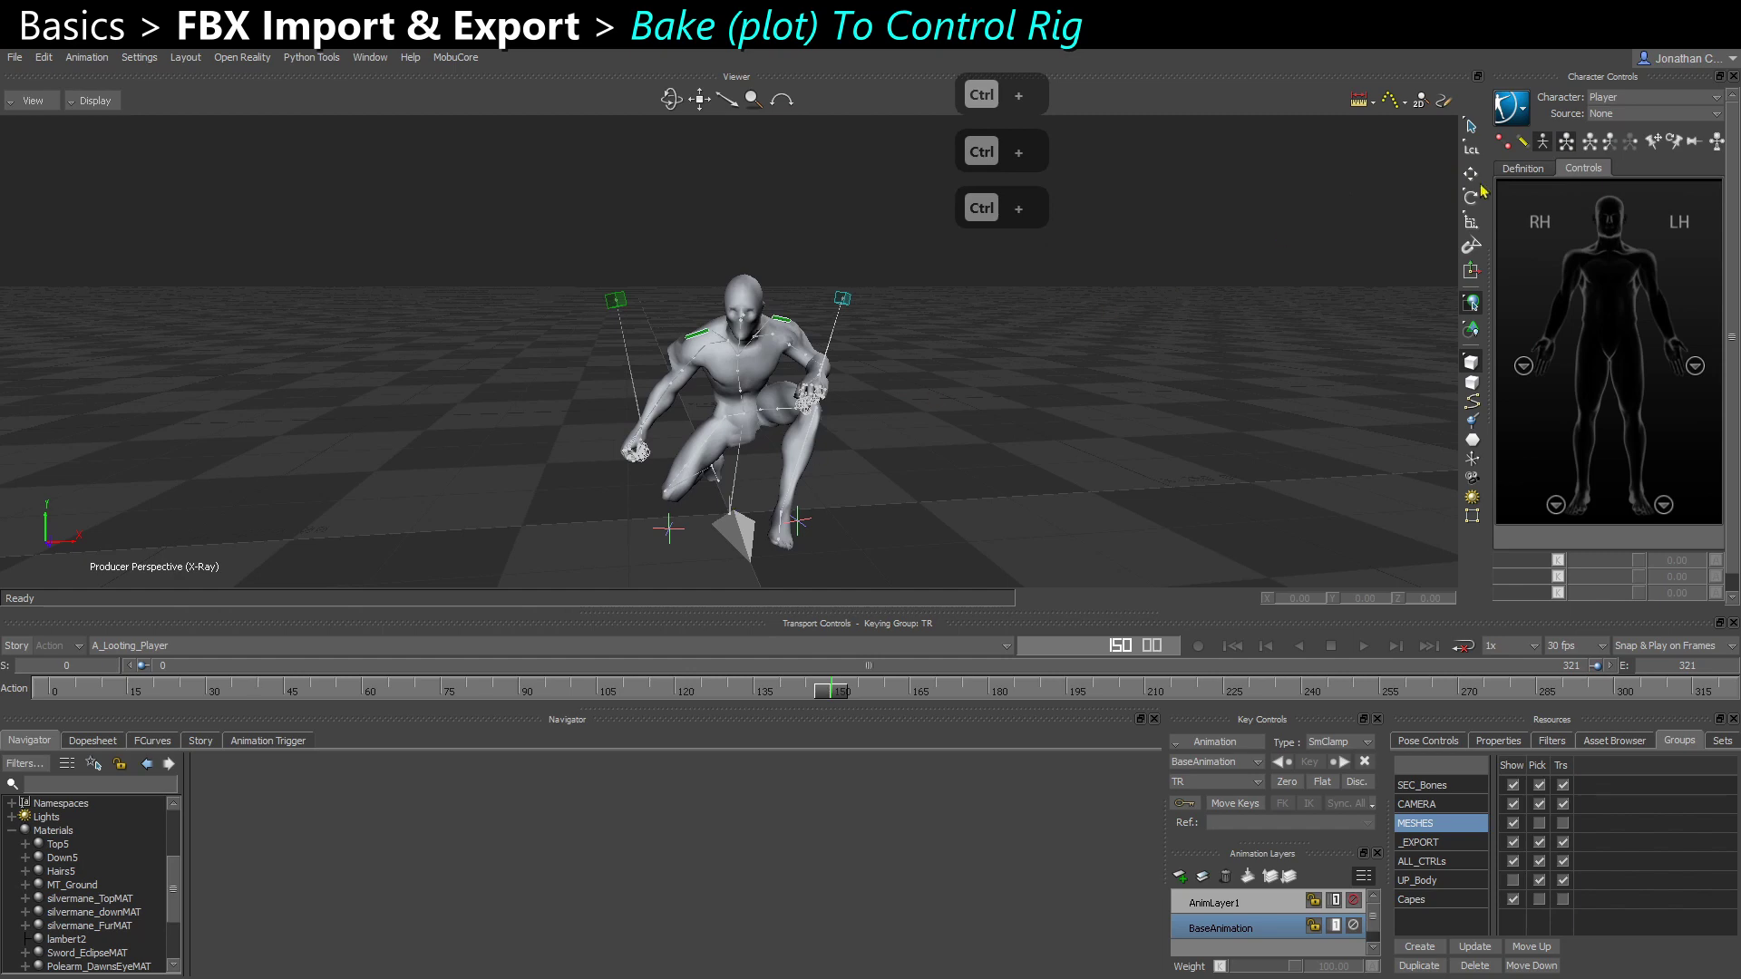
Try to bake (plot) the Player character's animation to the control rig.
{"action": "left_click", "coordinate": [1507, 110]}
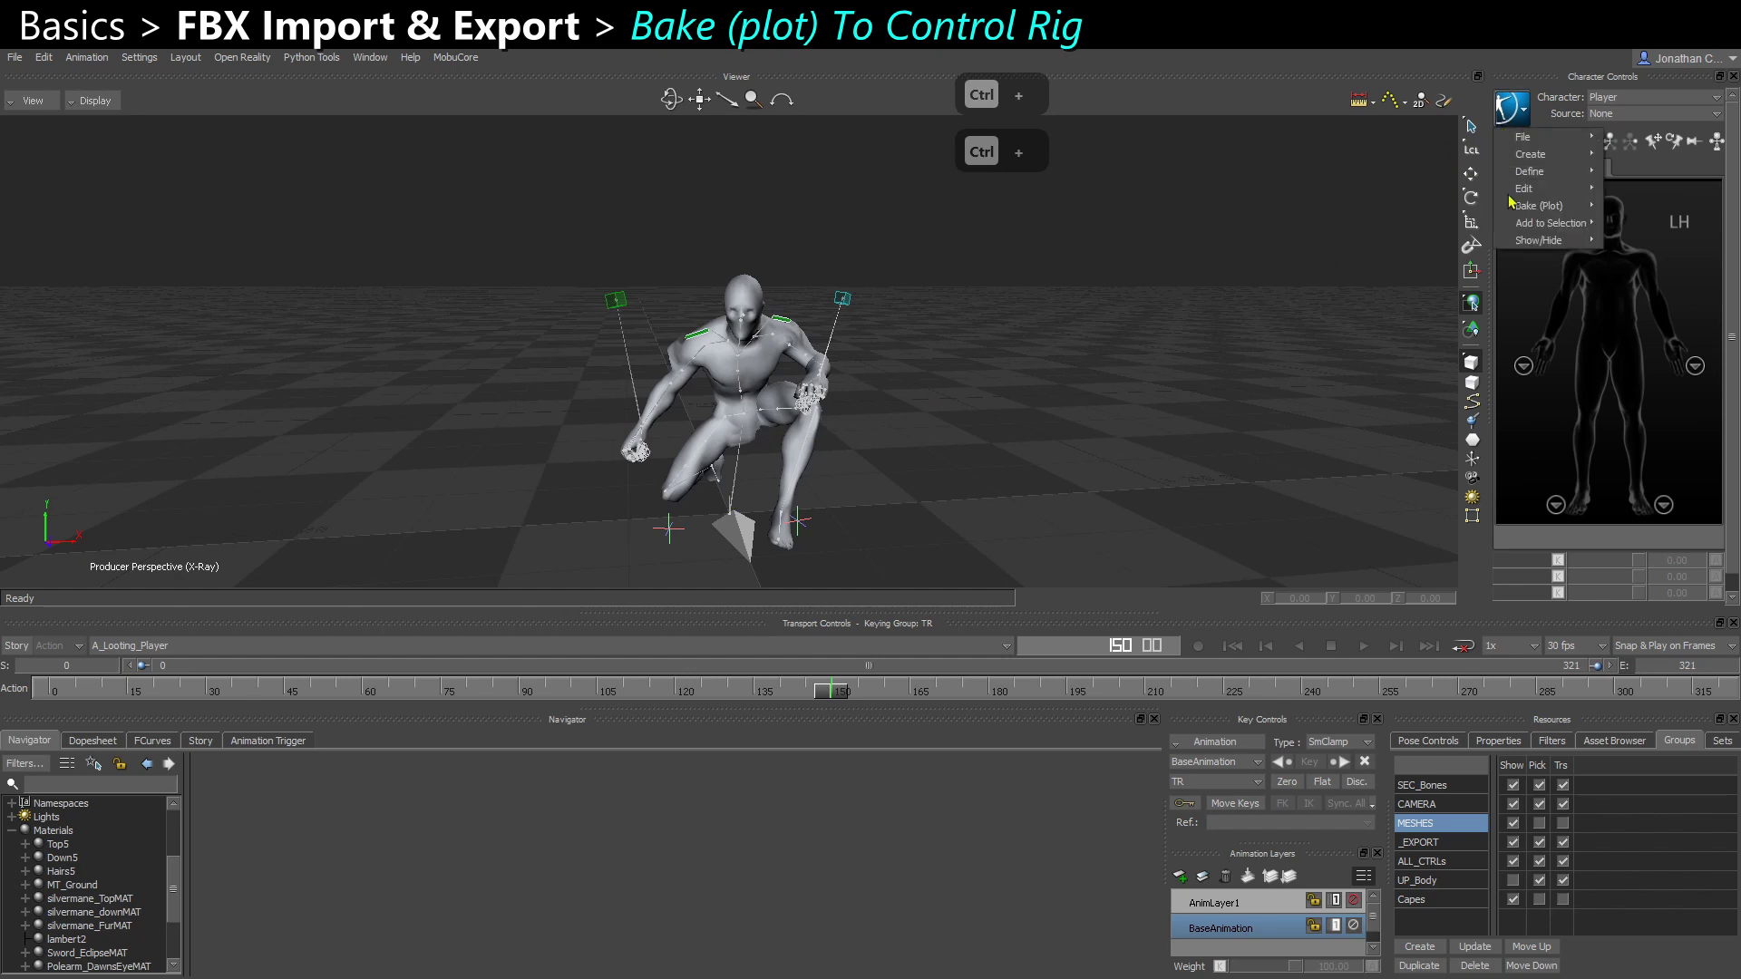
{"action": "mouse_move", "coordinate": [1541, 206]}
{"action": "left_click", "coordinate": [1411, 224]}
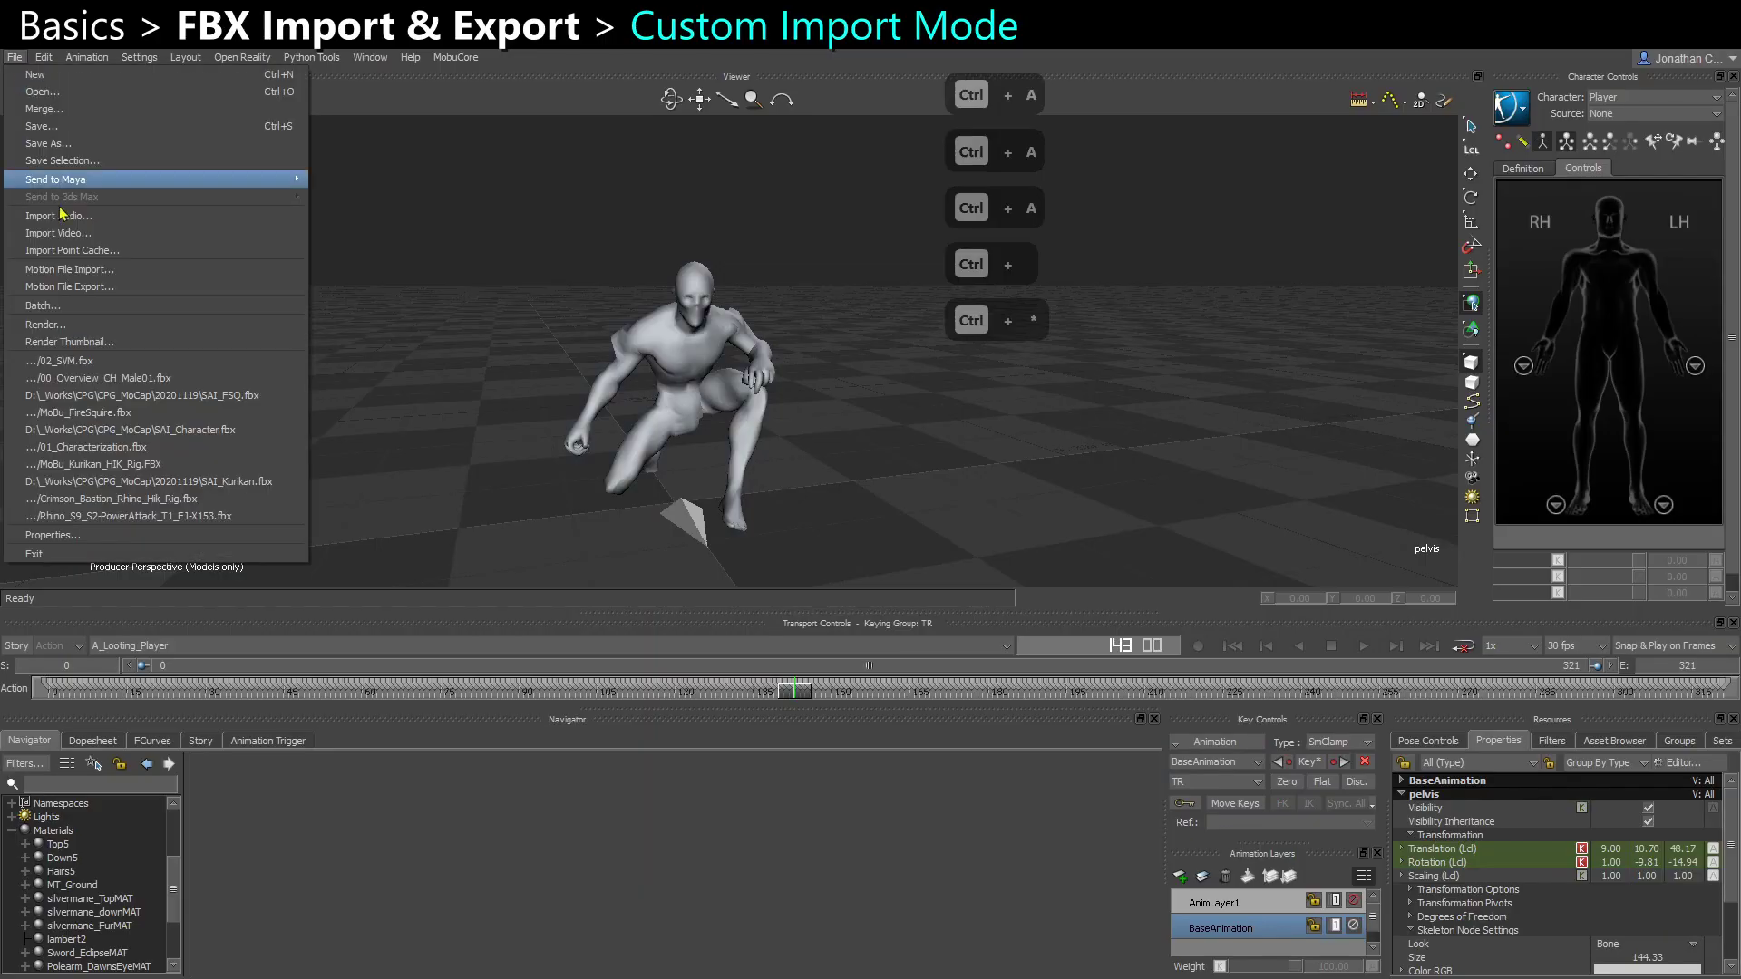
Import the motion file A_Loco_Jog_Left_Player.fbx onto the pelvis, merged In Selected Hierarchy.
{"action": "left_click", "coordinate": [82, 270]}
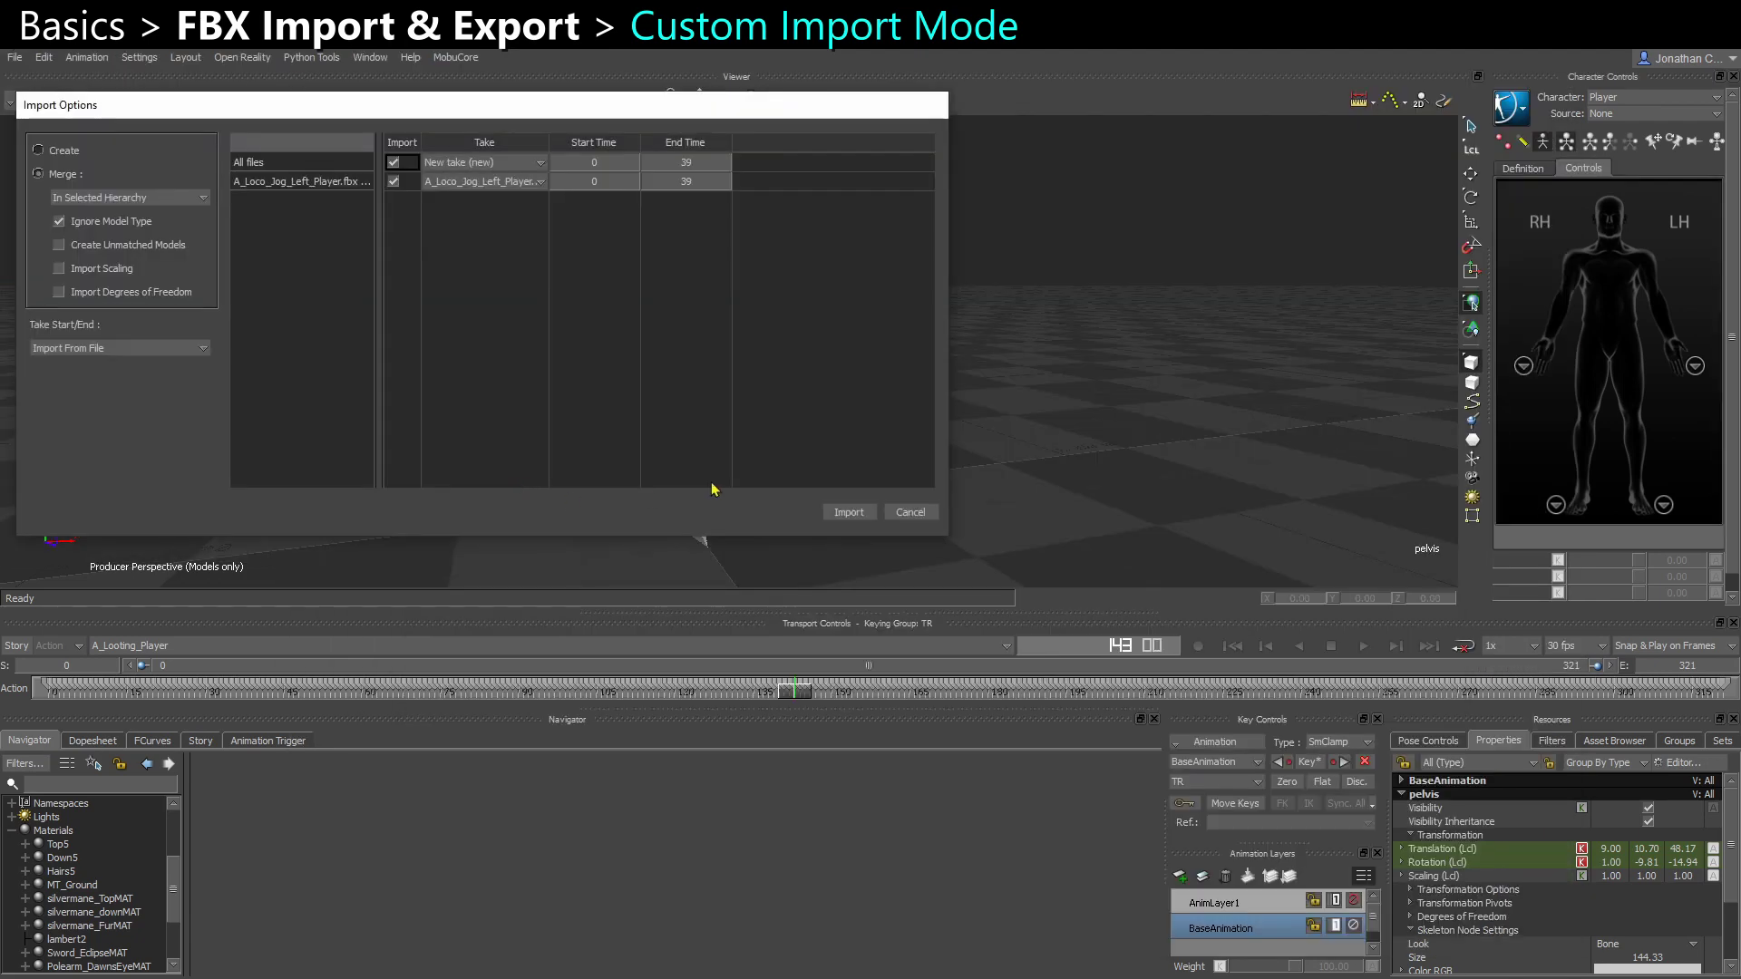
{"action": "left_click", "coordinate": [849, 512]}
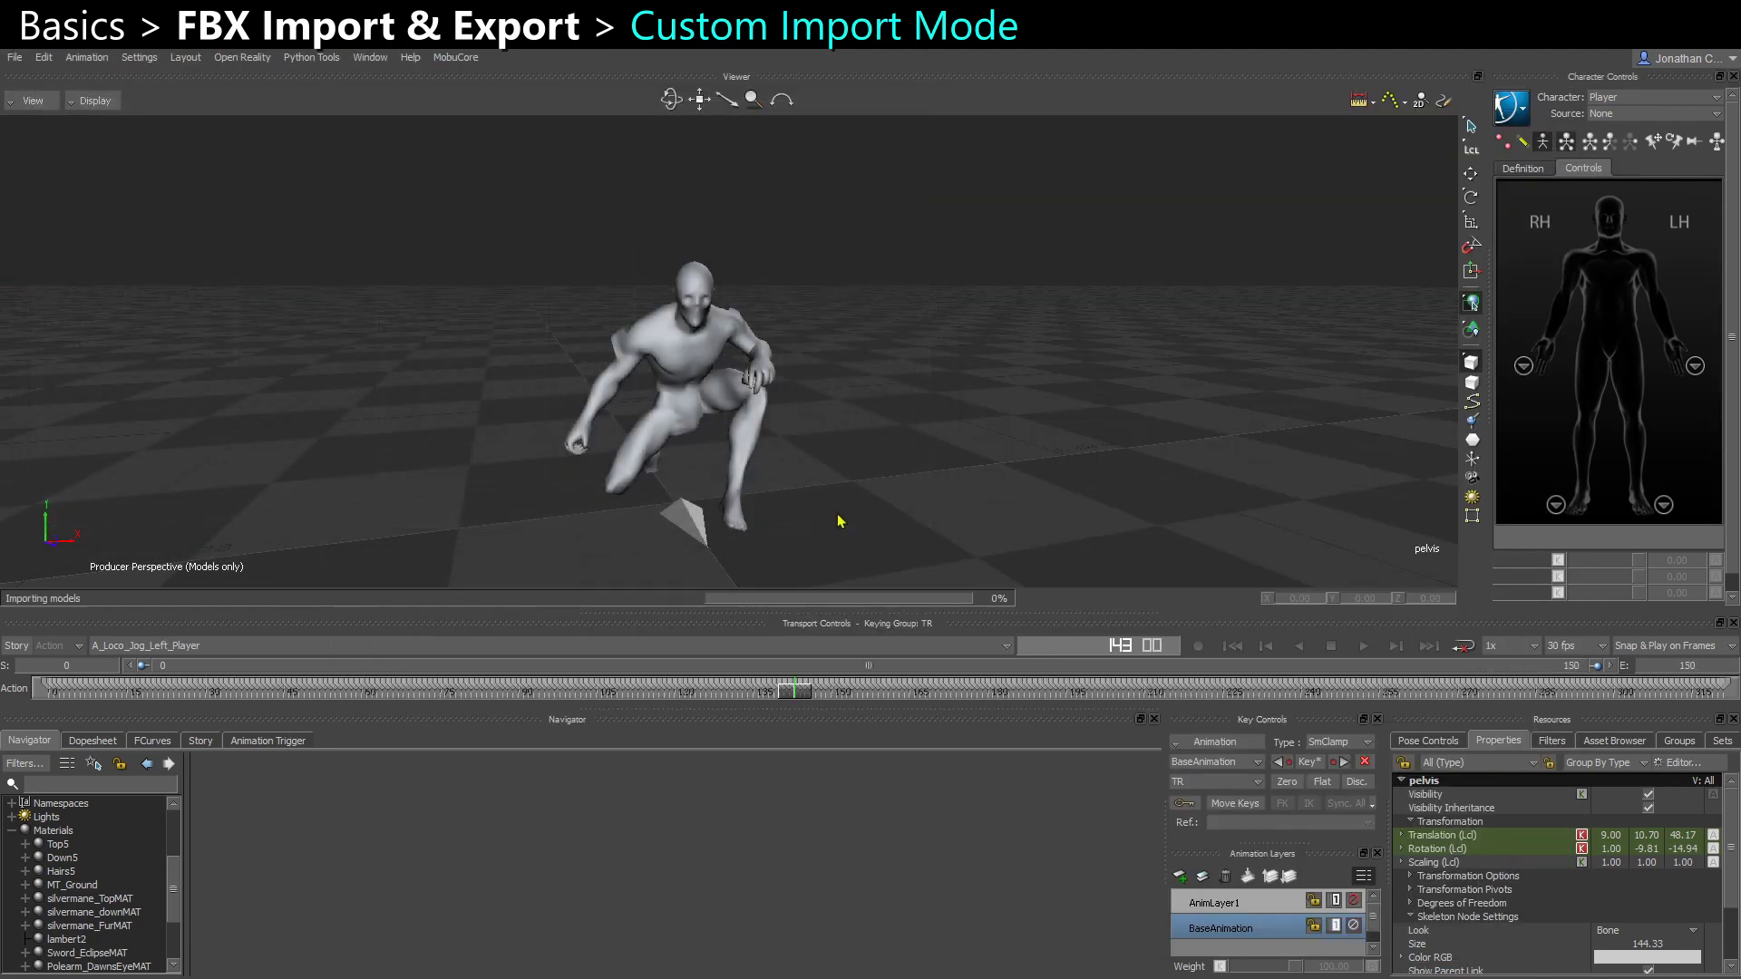
Play back the imported jog animation with looping turned on and return to the first frame.
{"action": "key", "text": "ctrl+space"}
{"action": "left_click", "coordinate": [848, 508]}
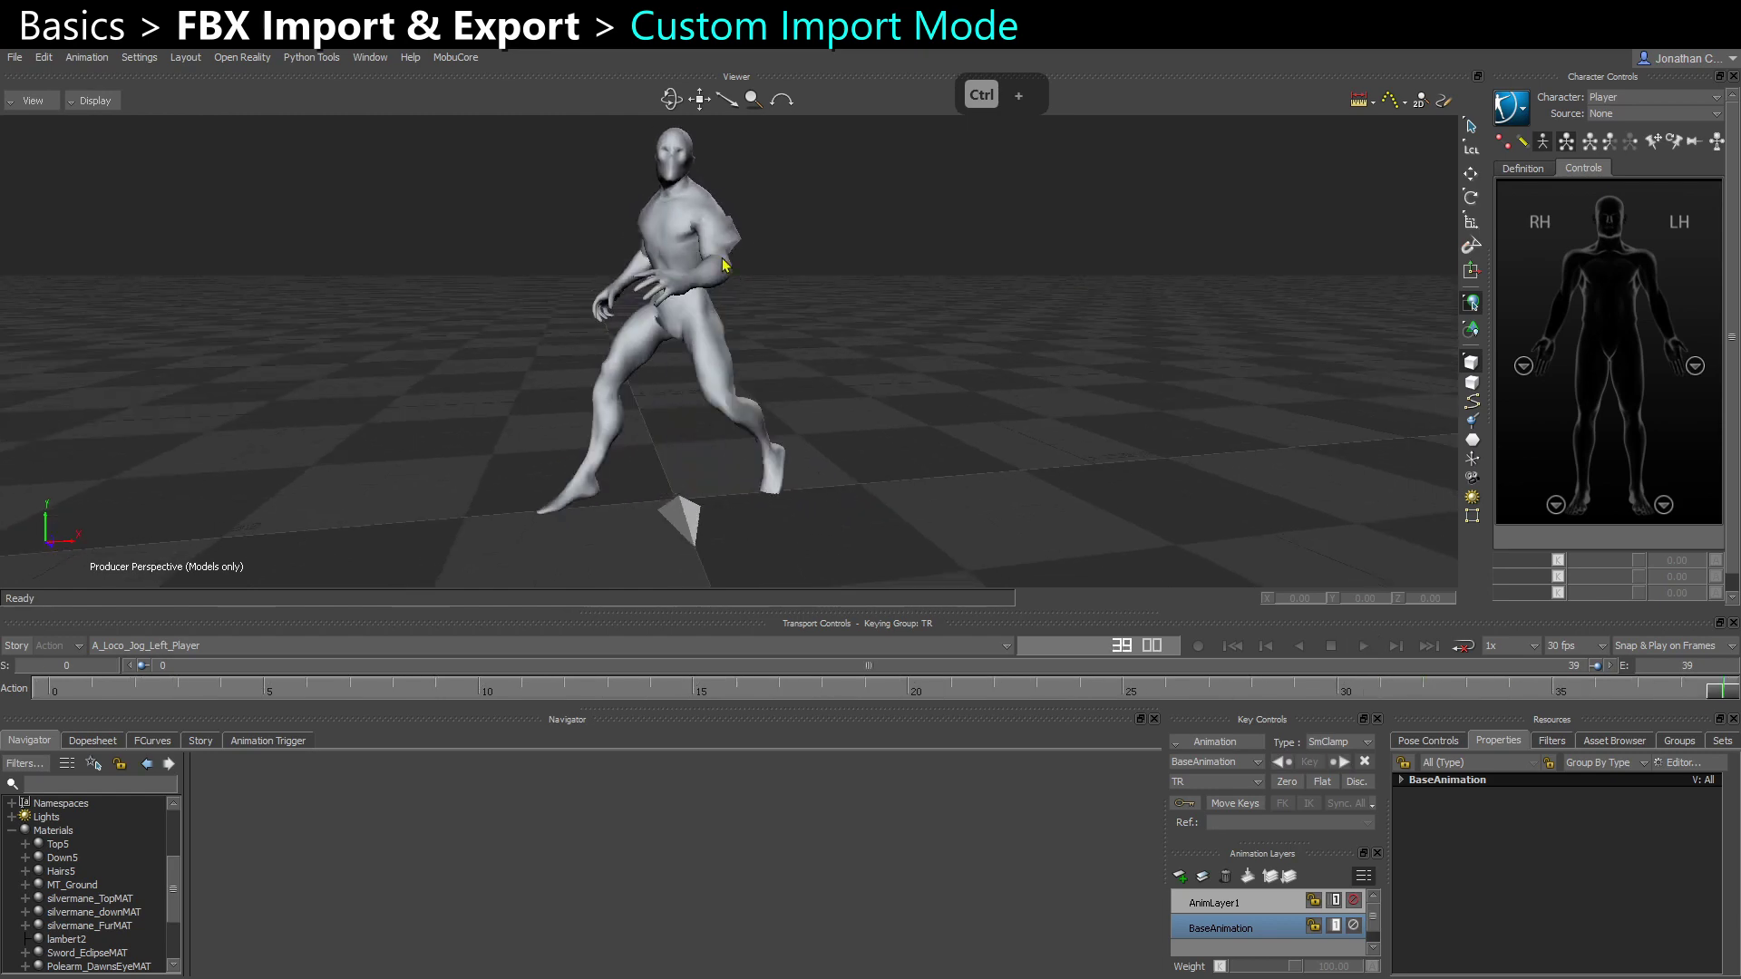
{"action": "key", "text": "ctrl+space"}
{"action": "left_click", "coordinate": [1464, 647]}
{"action": "key", "text": "ctrl+space"}
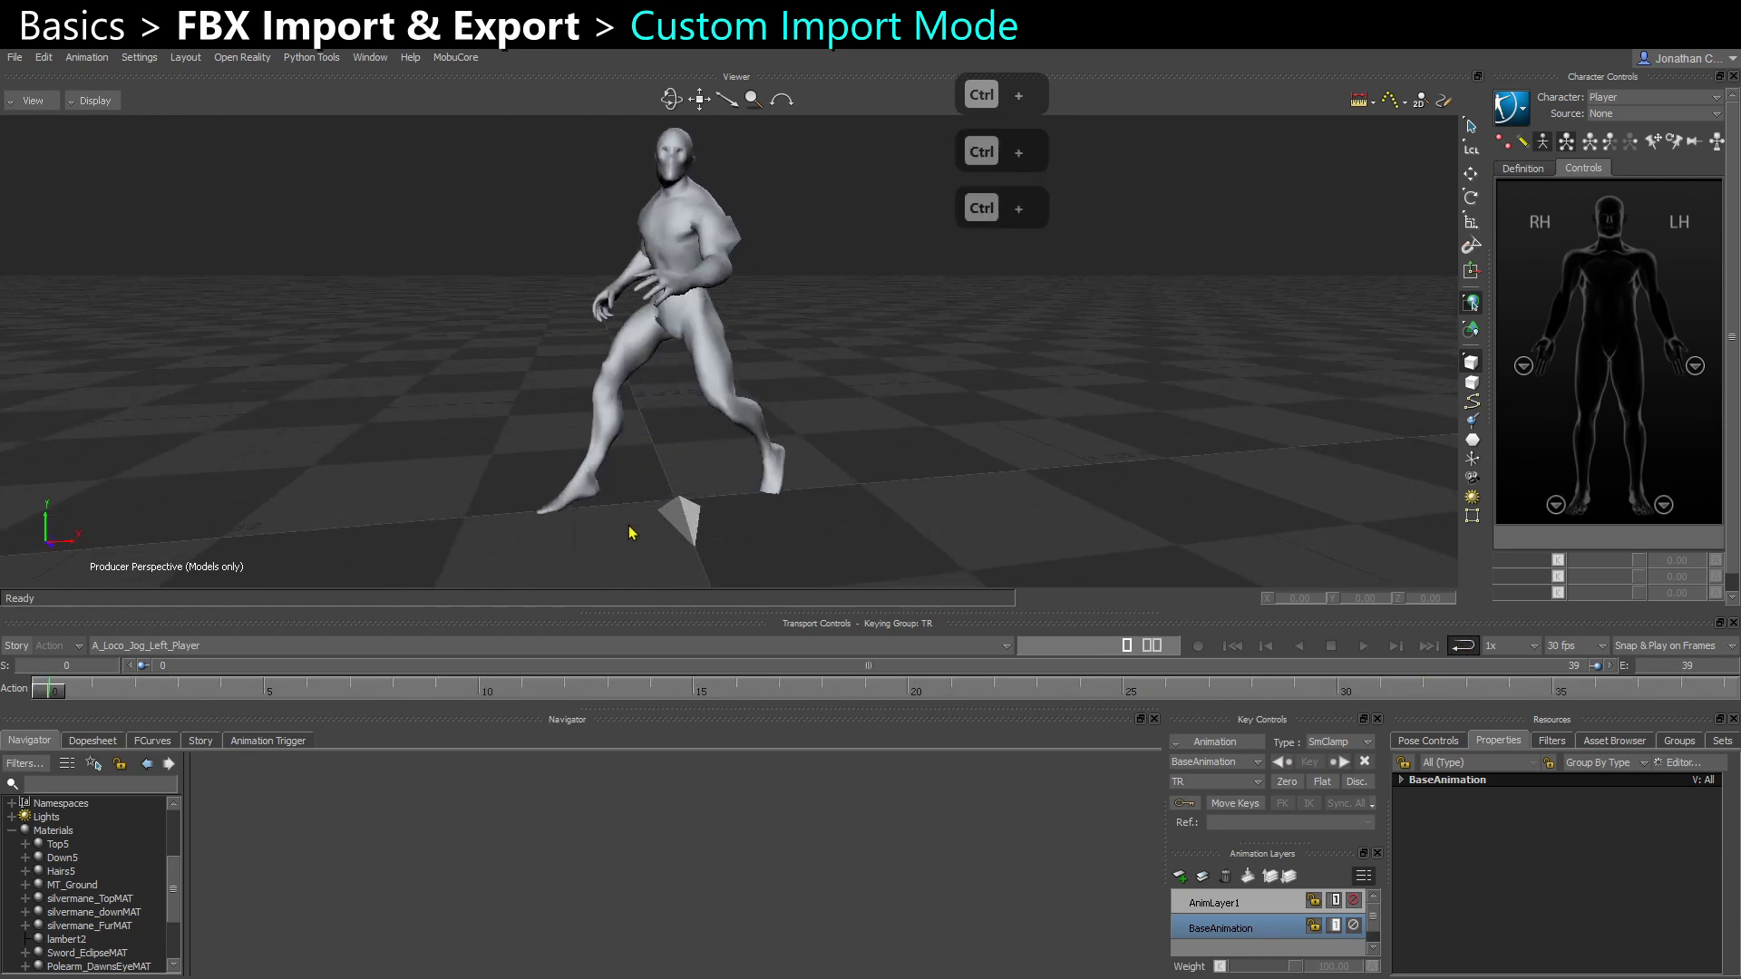
Try moving the root controller with the Translate tool, undo it, and switch the viewer to X-Ray display.
{"action": "left_click_drag", "start_coordinate": [630, 534], "coordinate": [727, 363], "text": "ctrl+shift"}
{"action": "left_click", "coordinate": [704, 530]}
{"action": "key", "text": "w"}
{"action": "key", "text": "ctrl+z"}
{"action": "key", "text": "ctrl+a"}
{"action": "key", "text": "ctrl+z"}
{"action": "left_click", "coordinate": [953, 456]}
Pick the root bone beneath the character and switch the selection to the Root_CTL controller.
{"action": "scroll", "coordinate": [771, 481], "scroll_direction": "up", "scroll_amount": 2}
{"action": "left_click", "coordinate": [664, 494]}
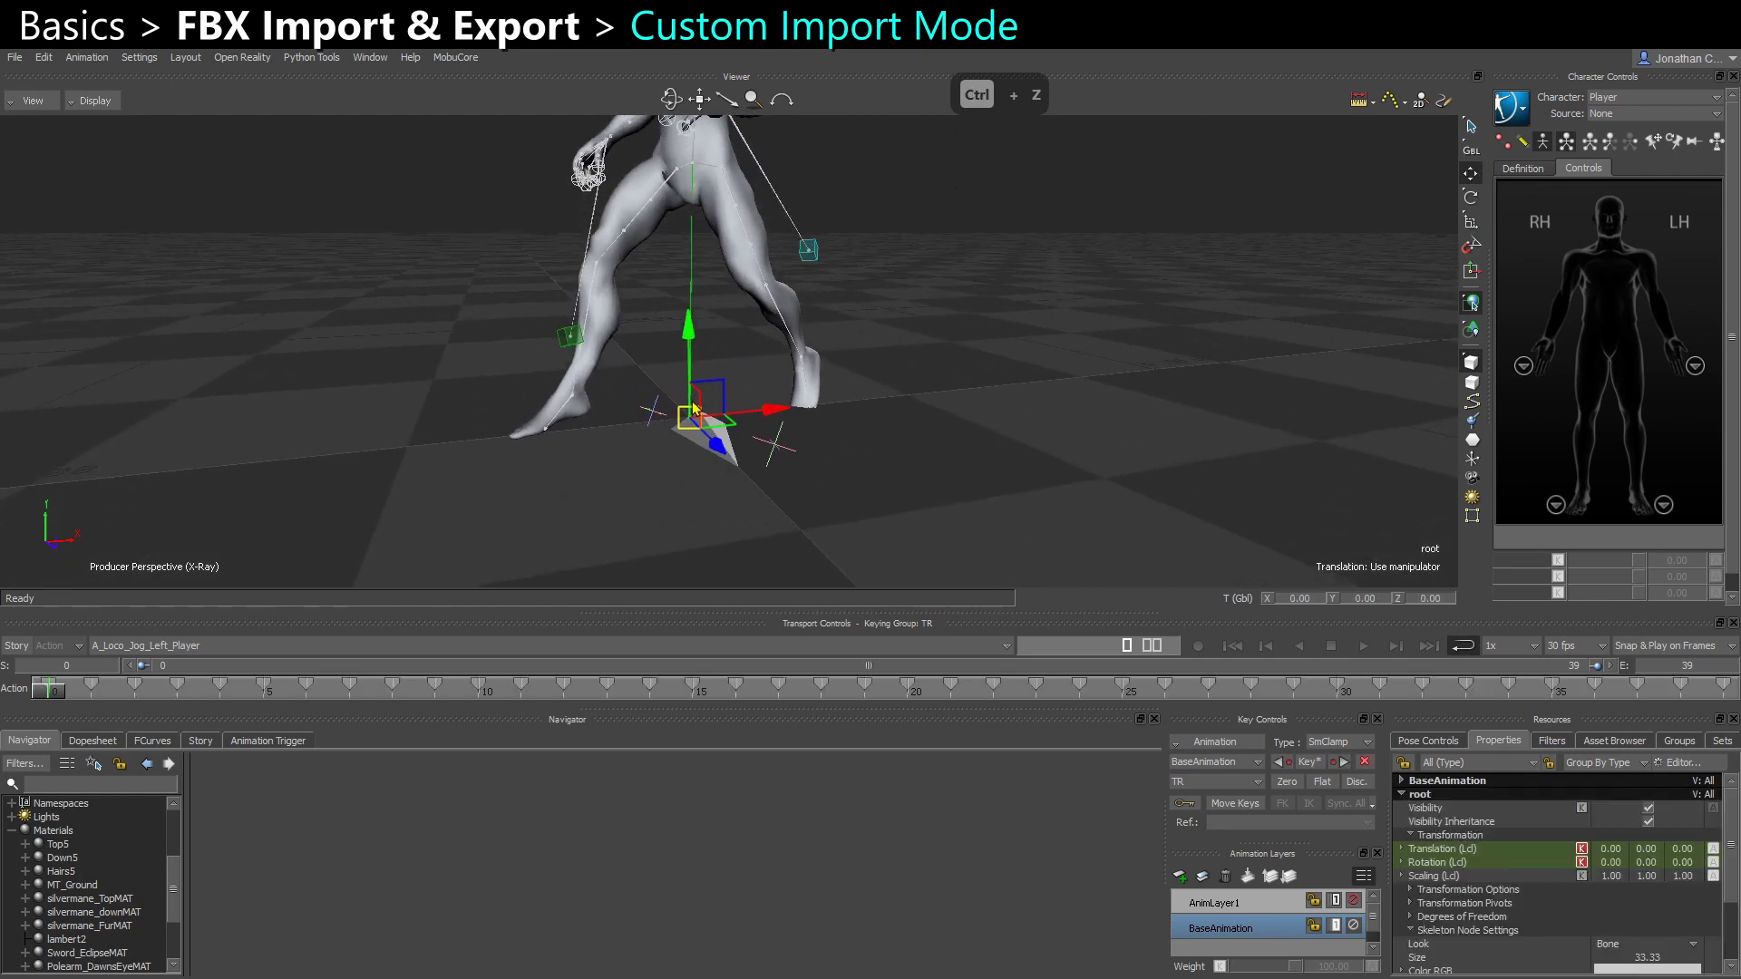
{"action": "scroll", "coordinate": [724, 453], "scroll_direction": "up", "scroll_amount": 3}
{"action": "left_click", "coordinate": [704, 541]}
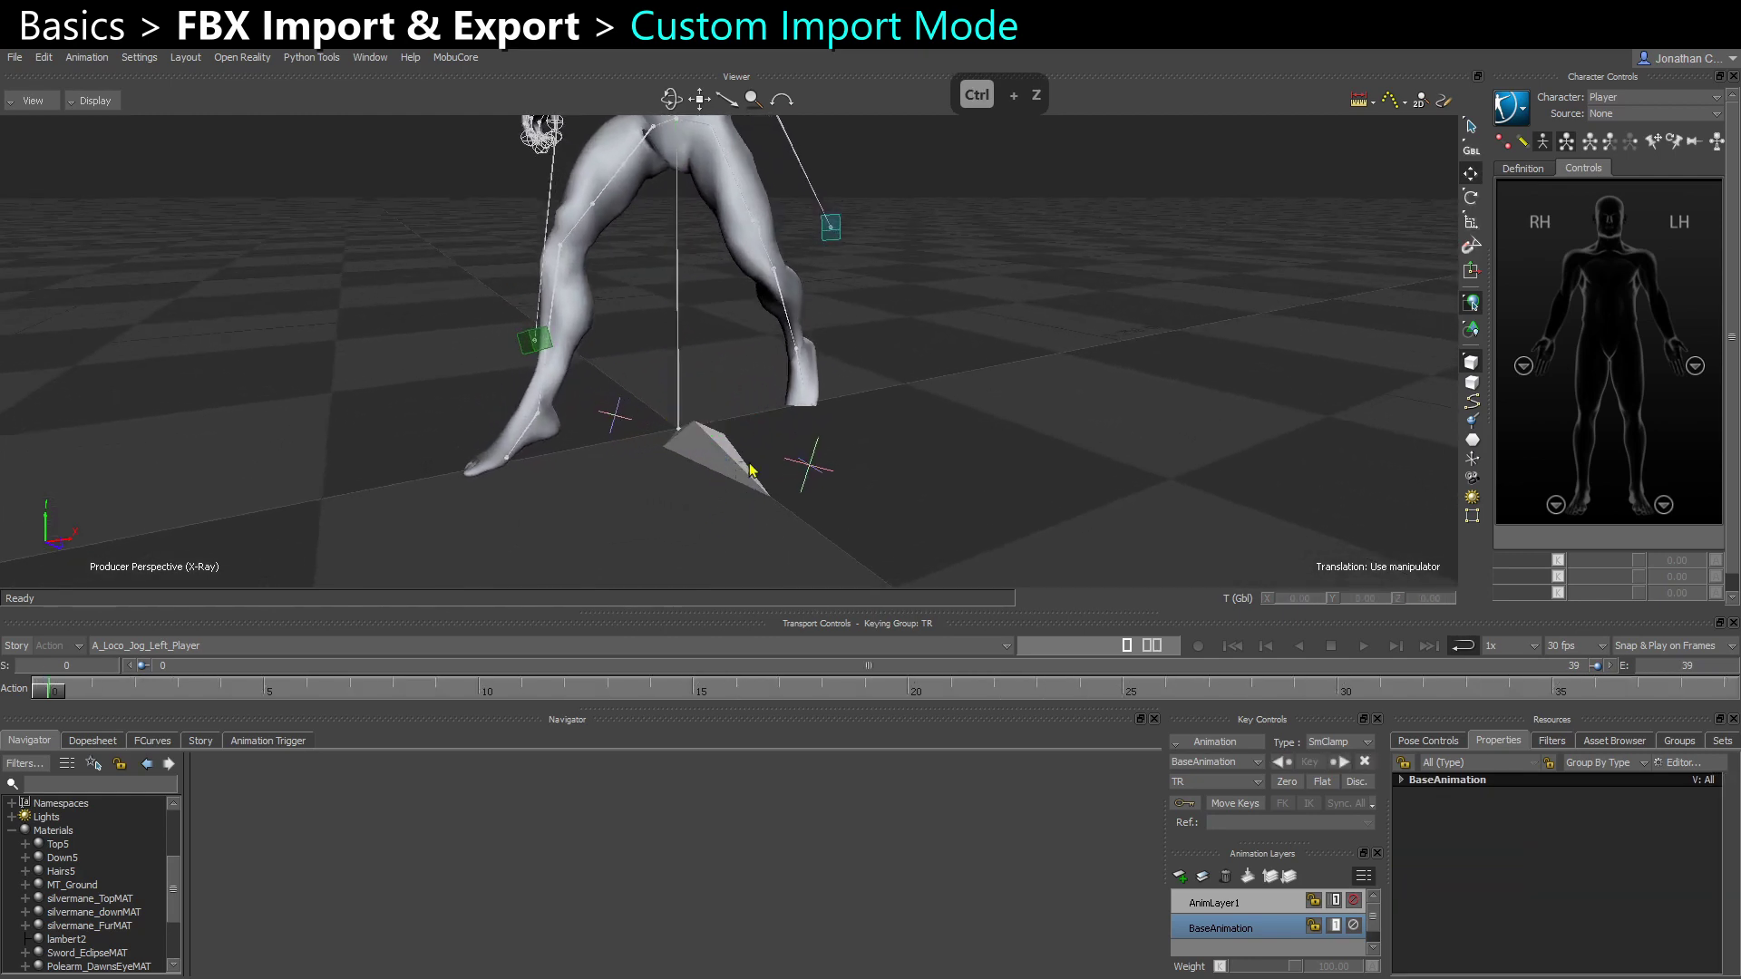
{"action": "left_click", "coordinate": [755, 461]}
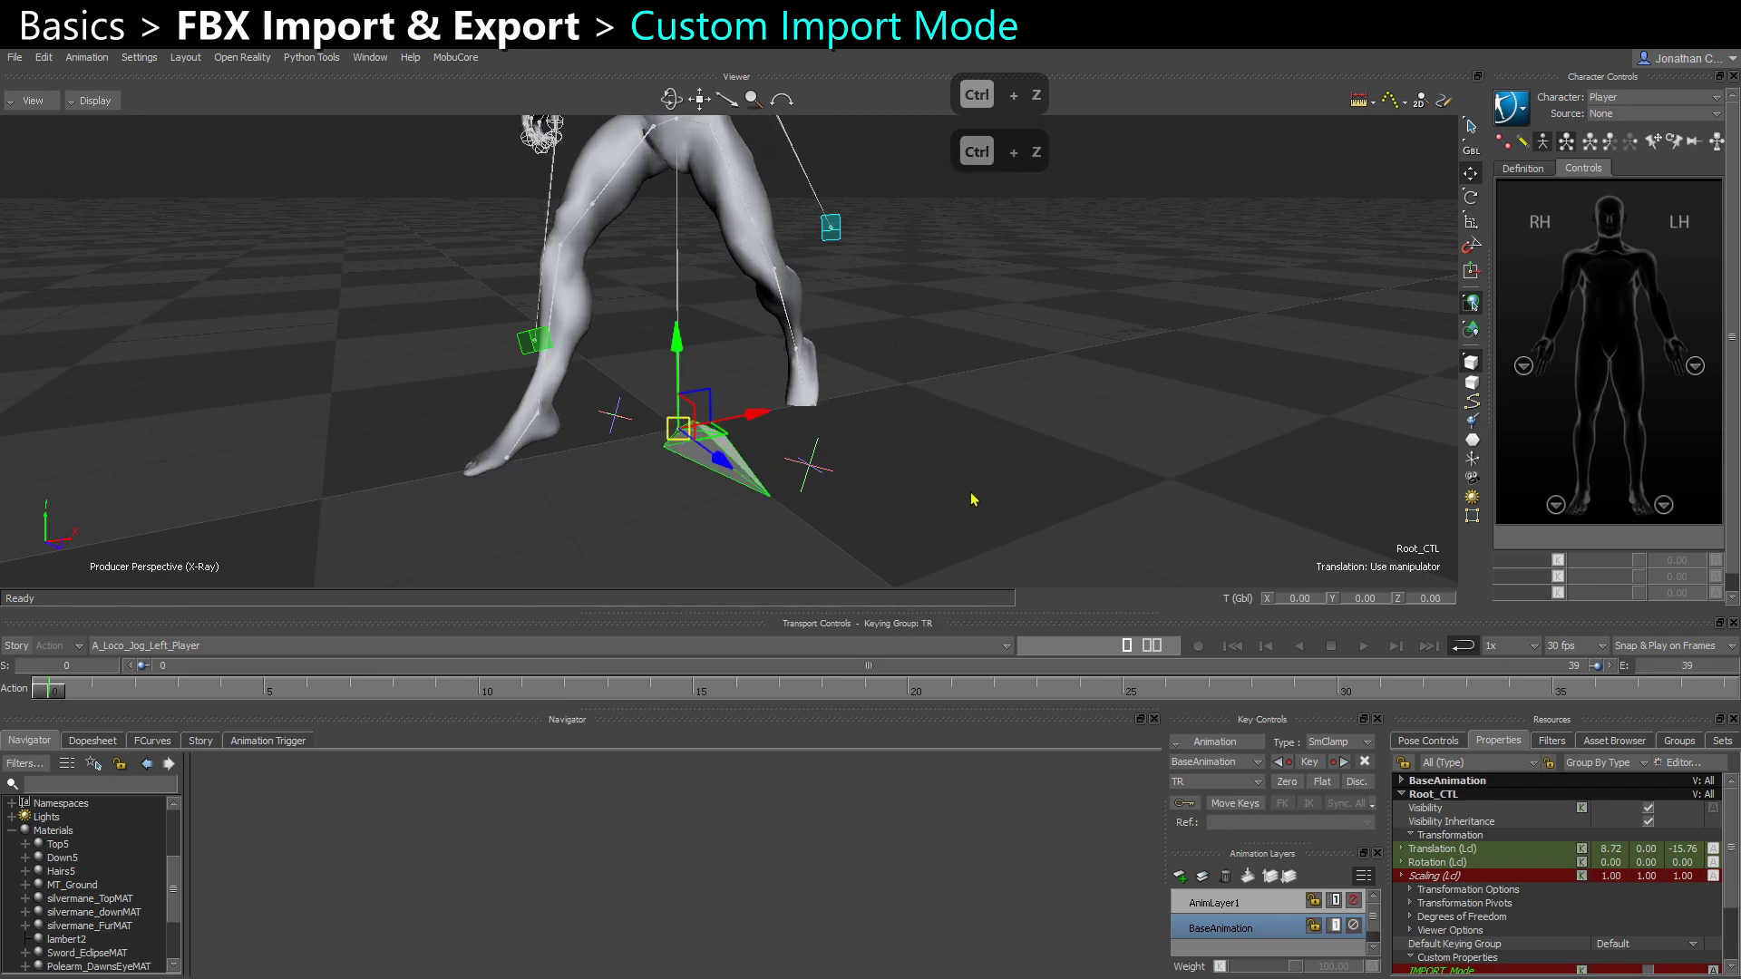
Expand Constraints down to the Driven_Constraints folder inside Dont_Touch and widen the tree so the constraint names fit.
{"action": "scroll", "coordinate": [55, 871], "scroll_direction": "up", "scroll_amount": 3}
{"action": "left_click", "coordinate": [11, 858]}
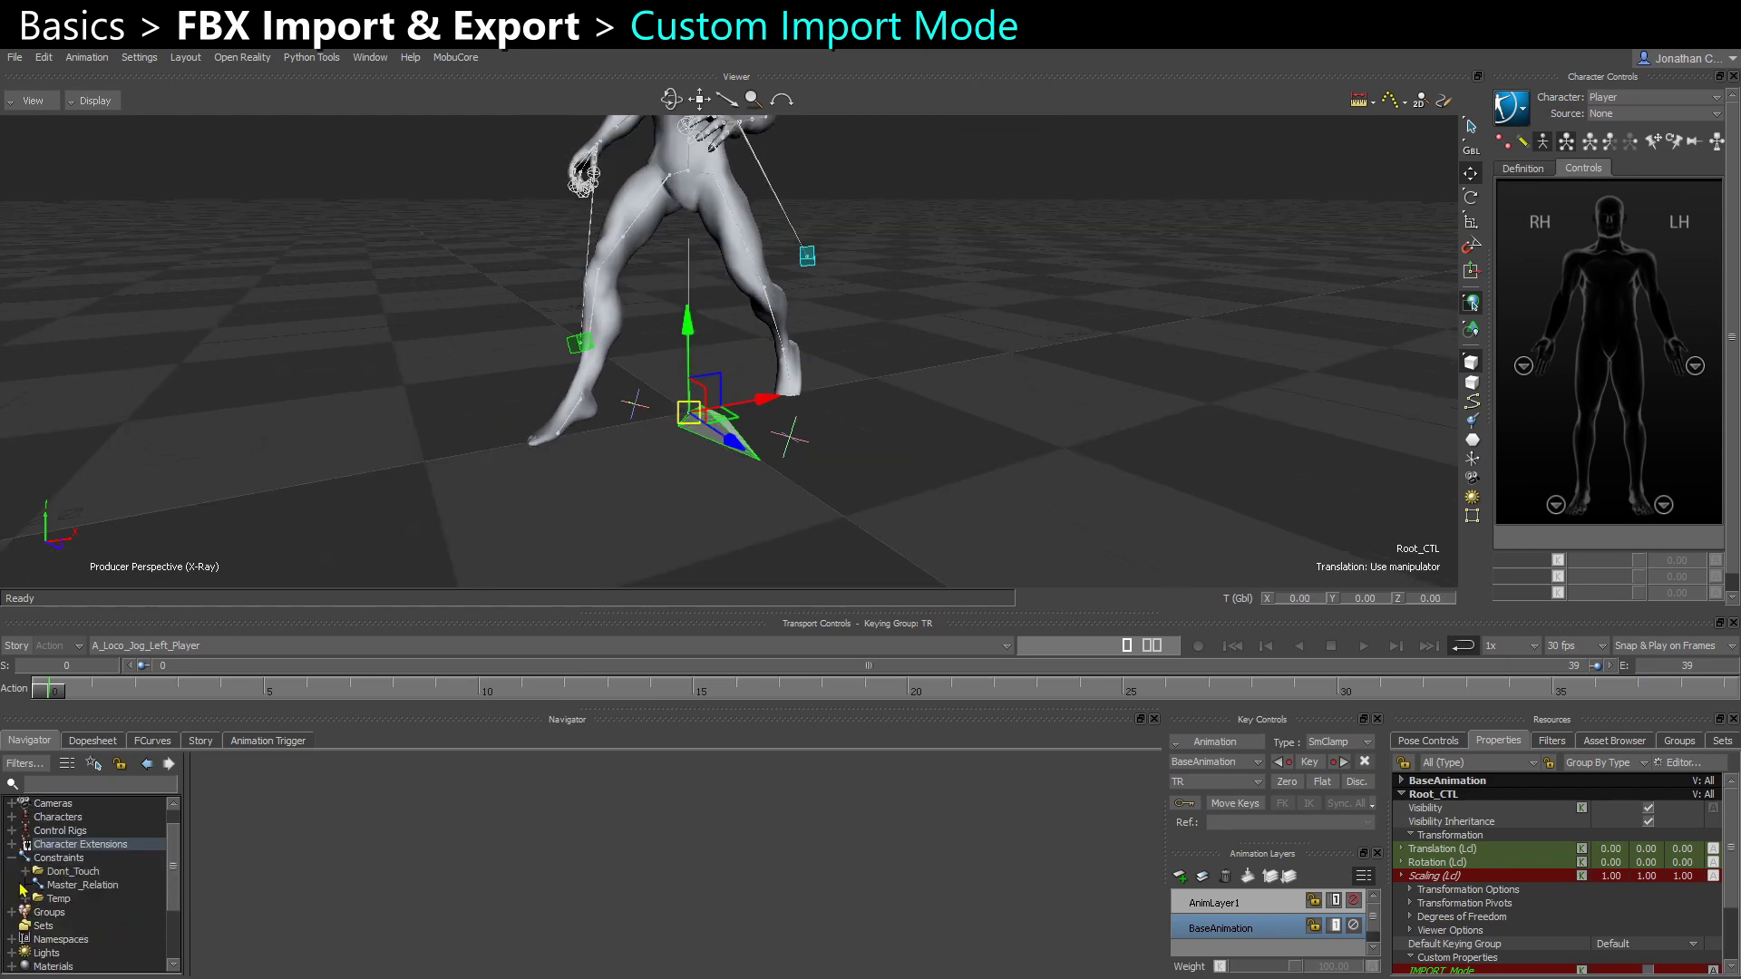
{"action": "left_click", "coordinate": [25, 872]}
{"action": "left_click", "coordinate": [45, 925]}
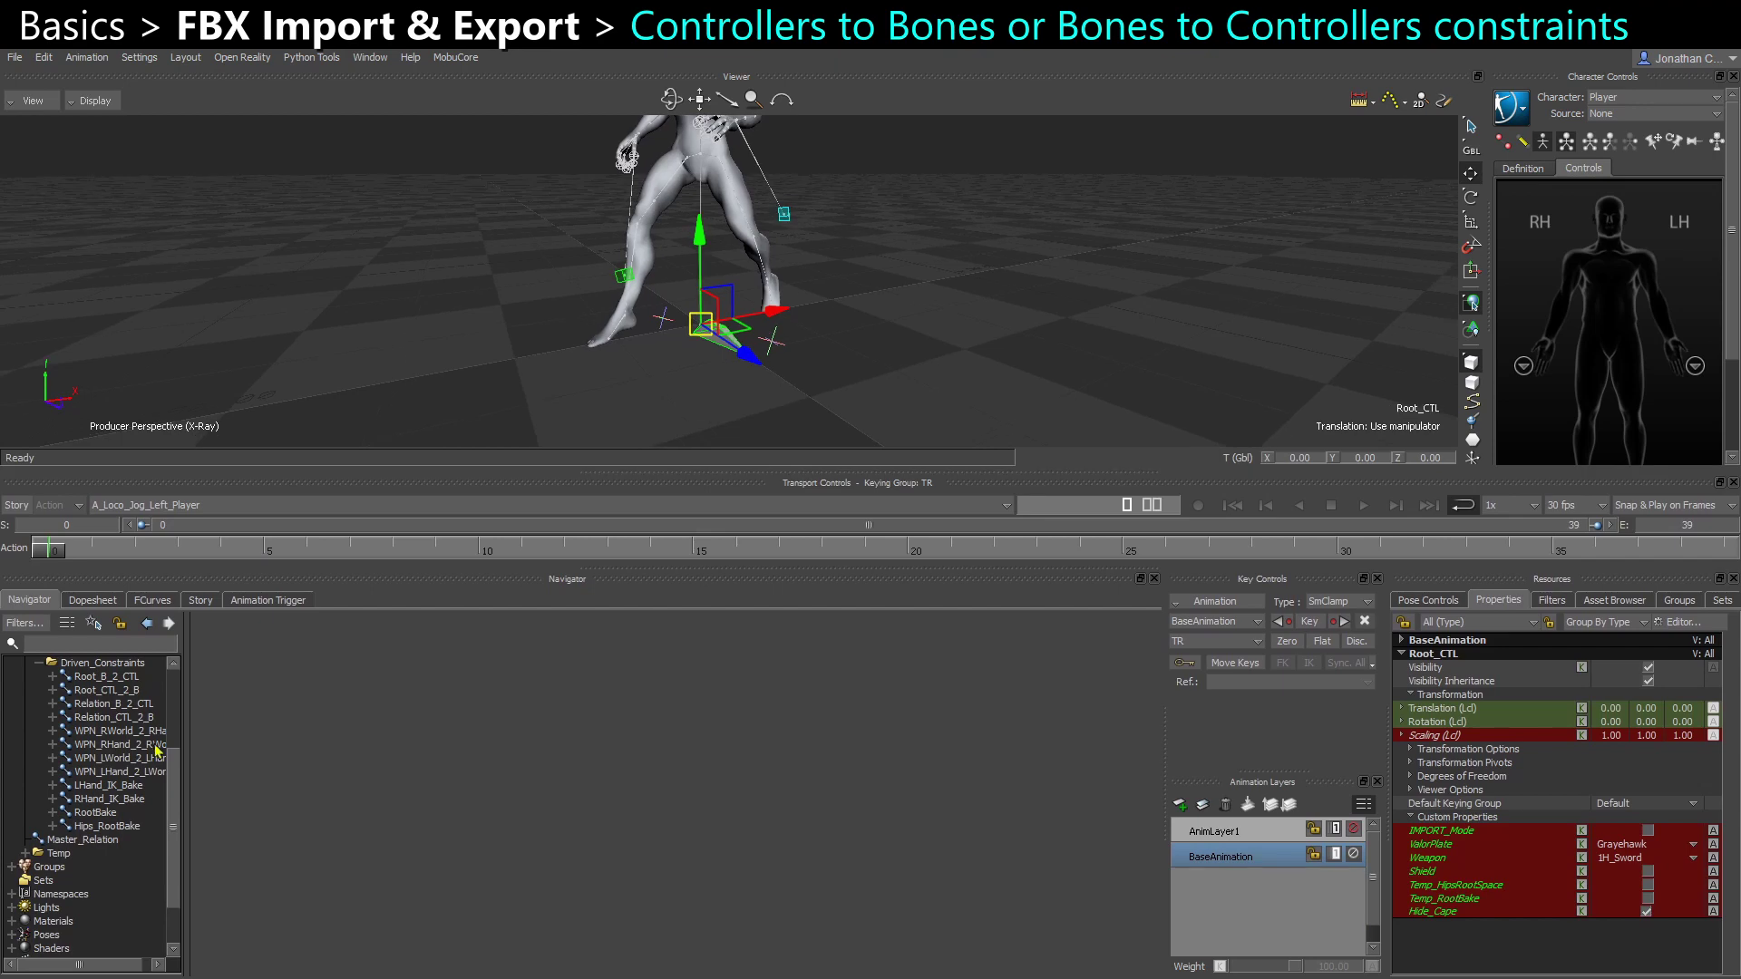
{"action": "left_click_drag", "start_coordinate": [184, 766], "coordinate": [275, 766]}
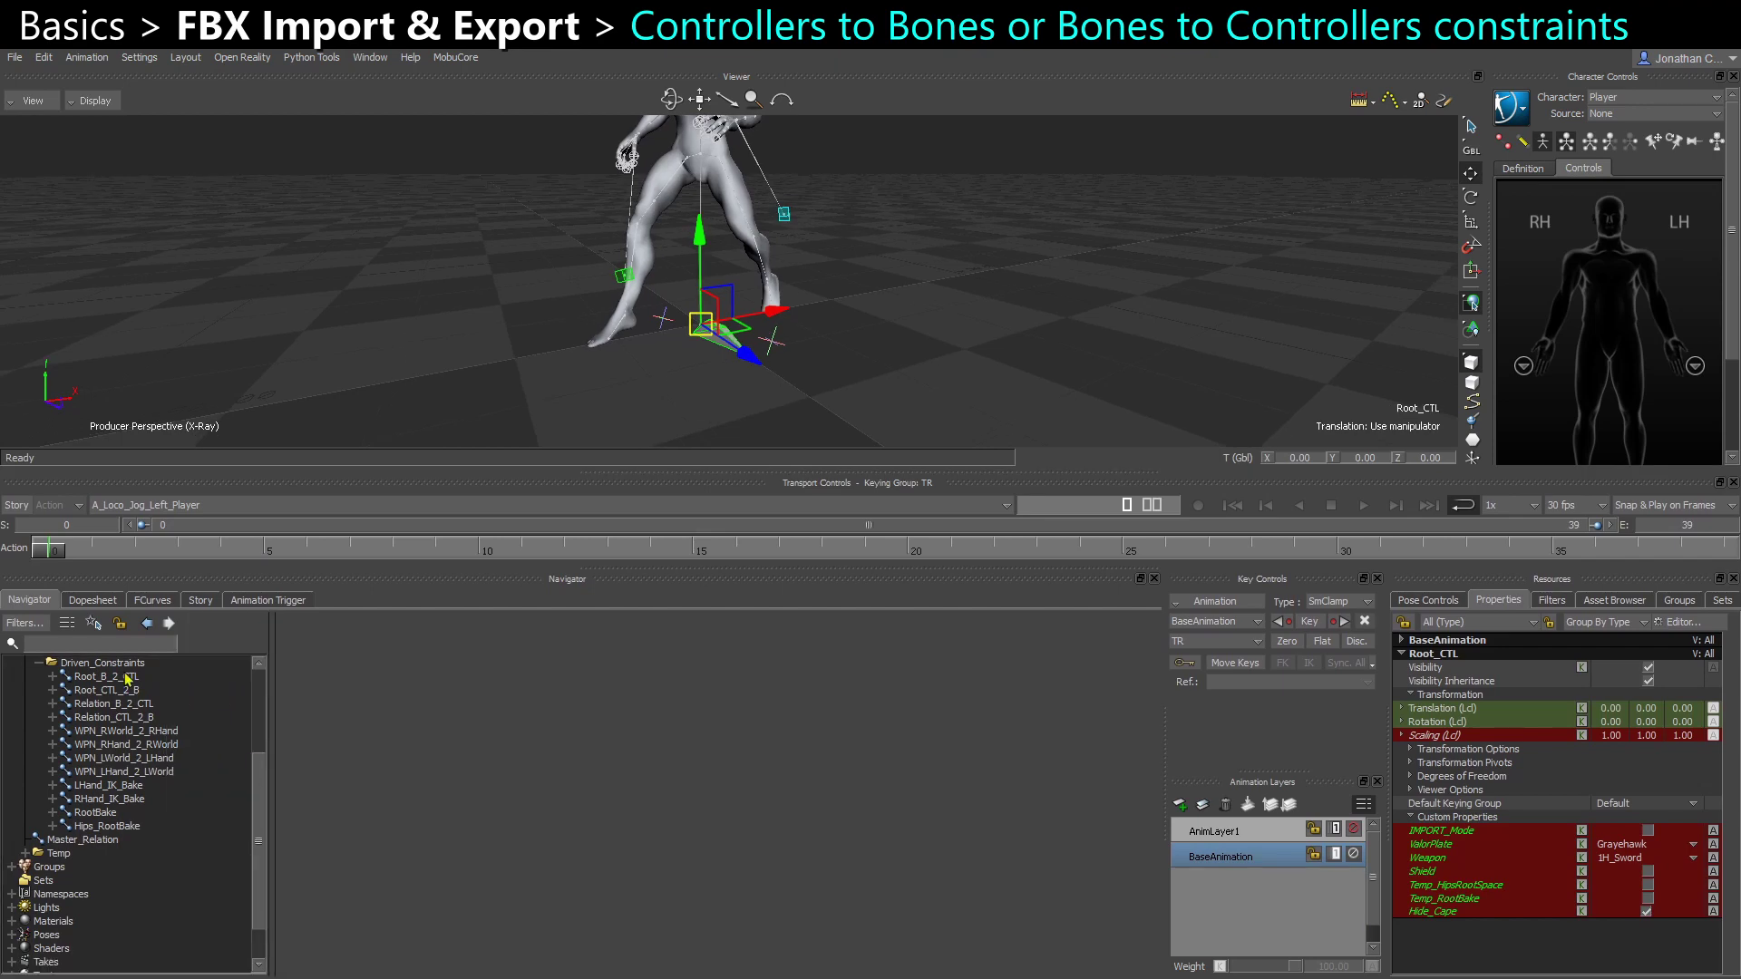
{"action": "scroll", "coordinate": [138, 731], "scroll_direction": "up", "scroll_amount": 1}
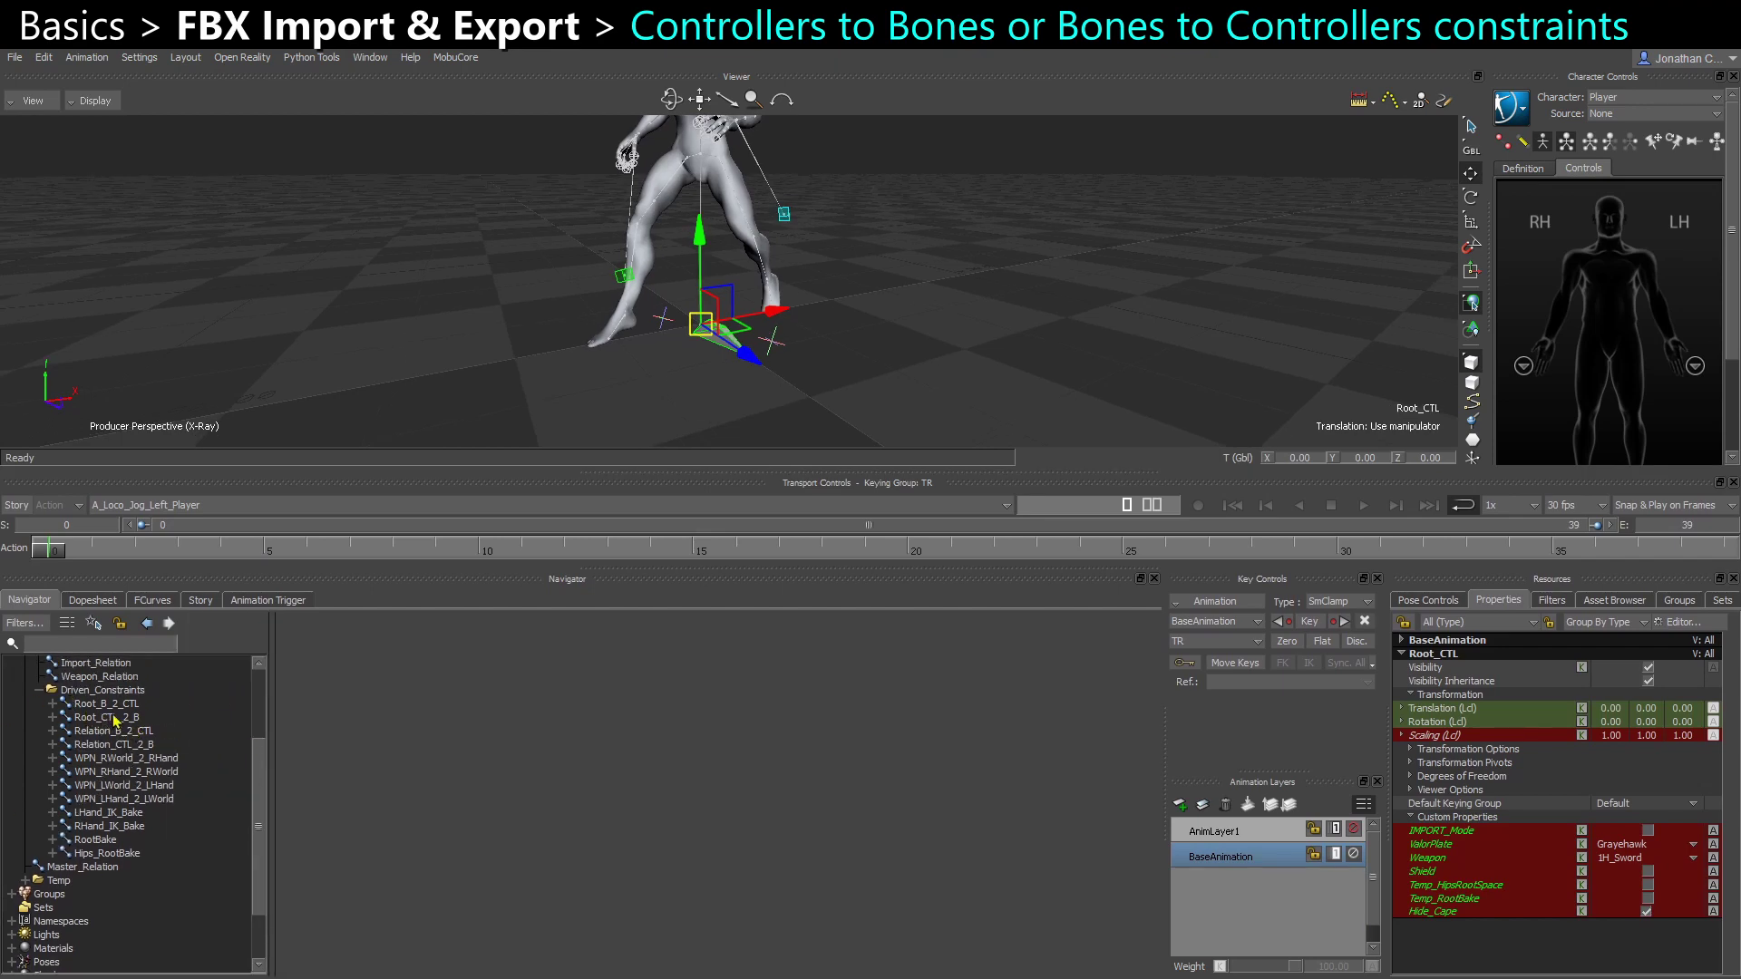
Examine the constrained objects and sources of the Root_B_2_CTL and Root_CTL_2_B constraints.
{"action": "left_click", "coordinate": [107, 705]}
{"action": "double_click", "coordinate": [110, 705]}
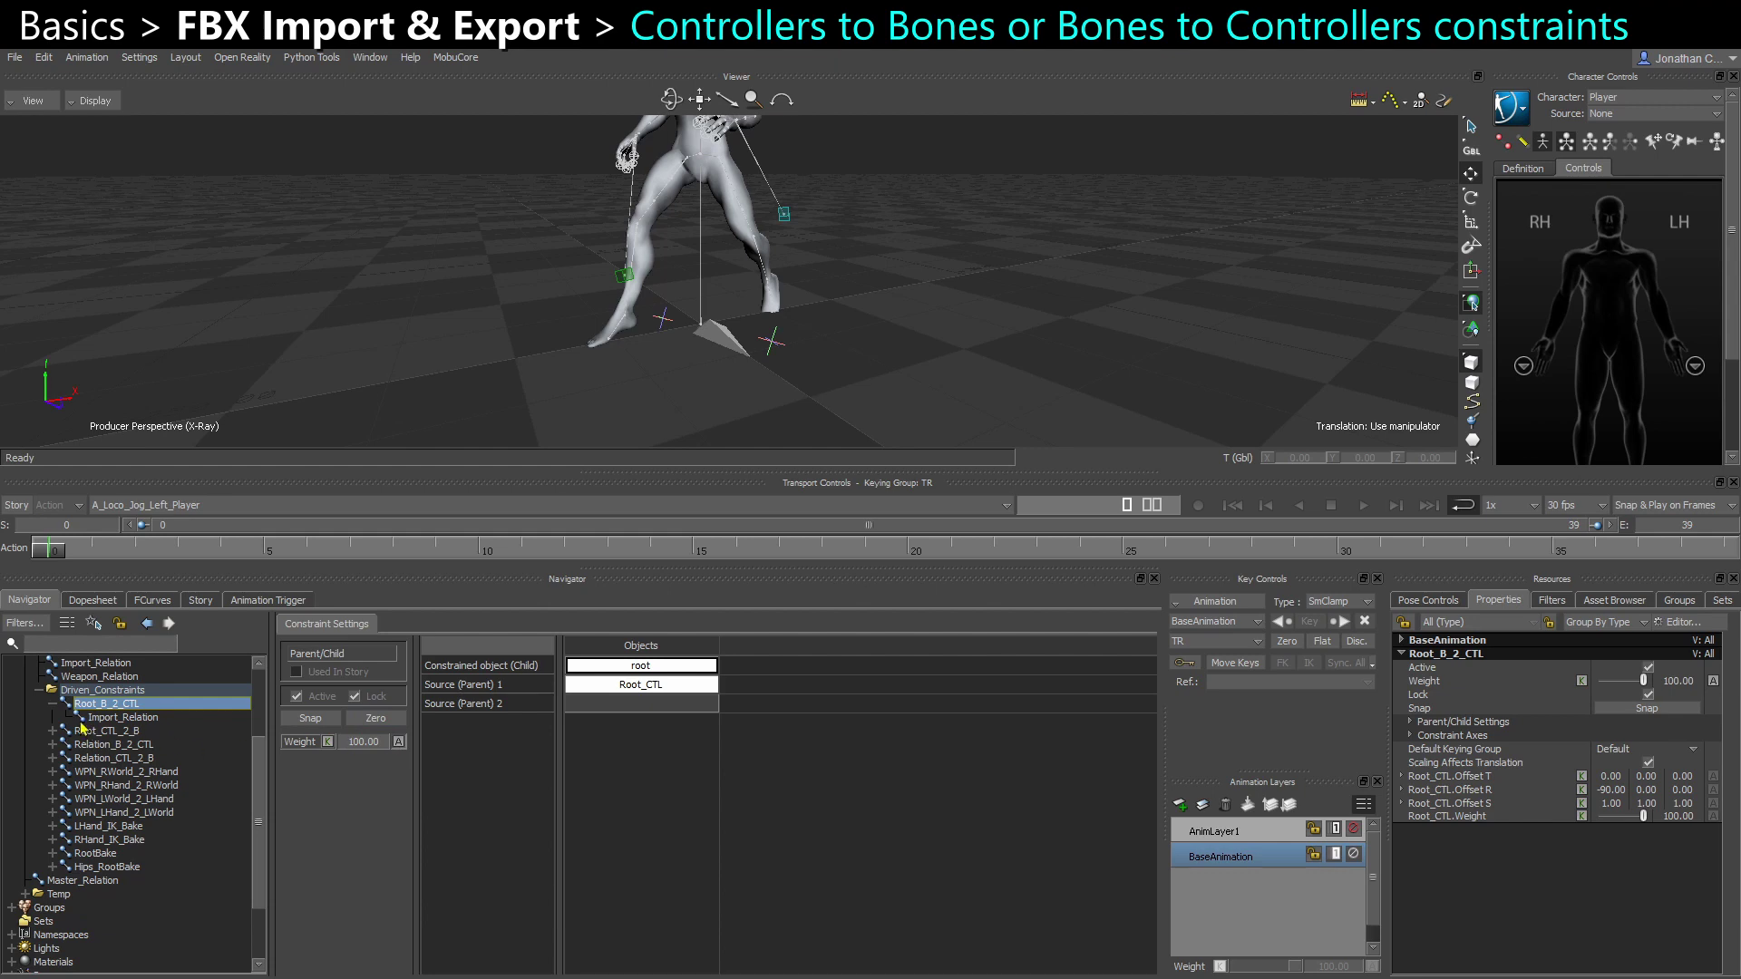
{"action": "left_click", "coordinate": [53, 705]}
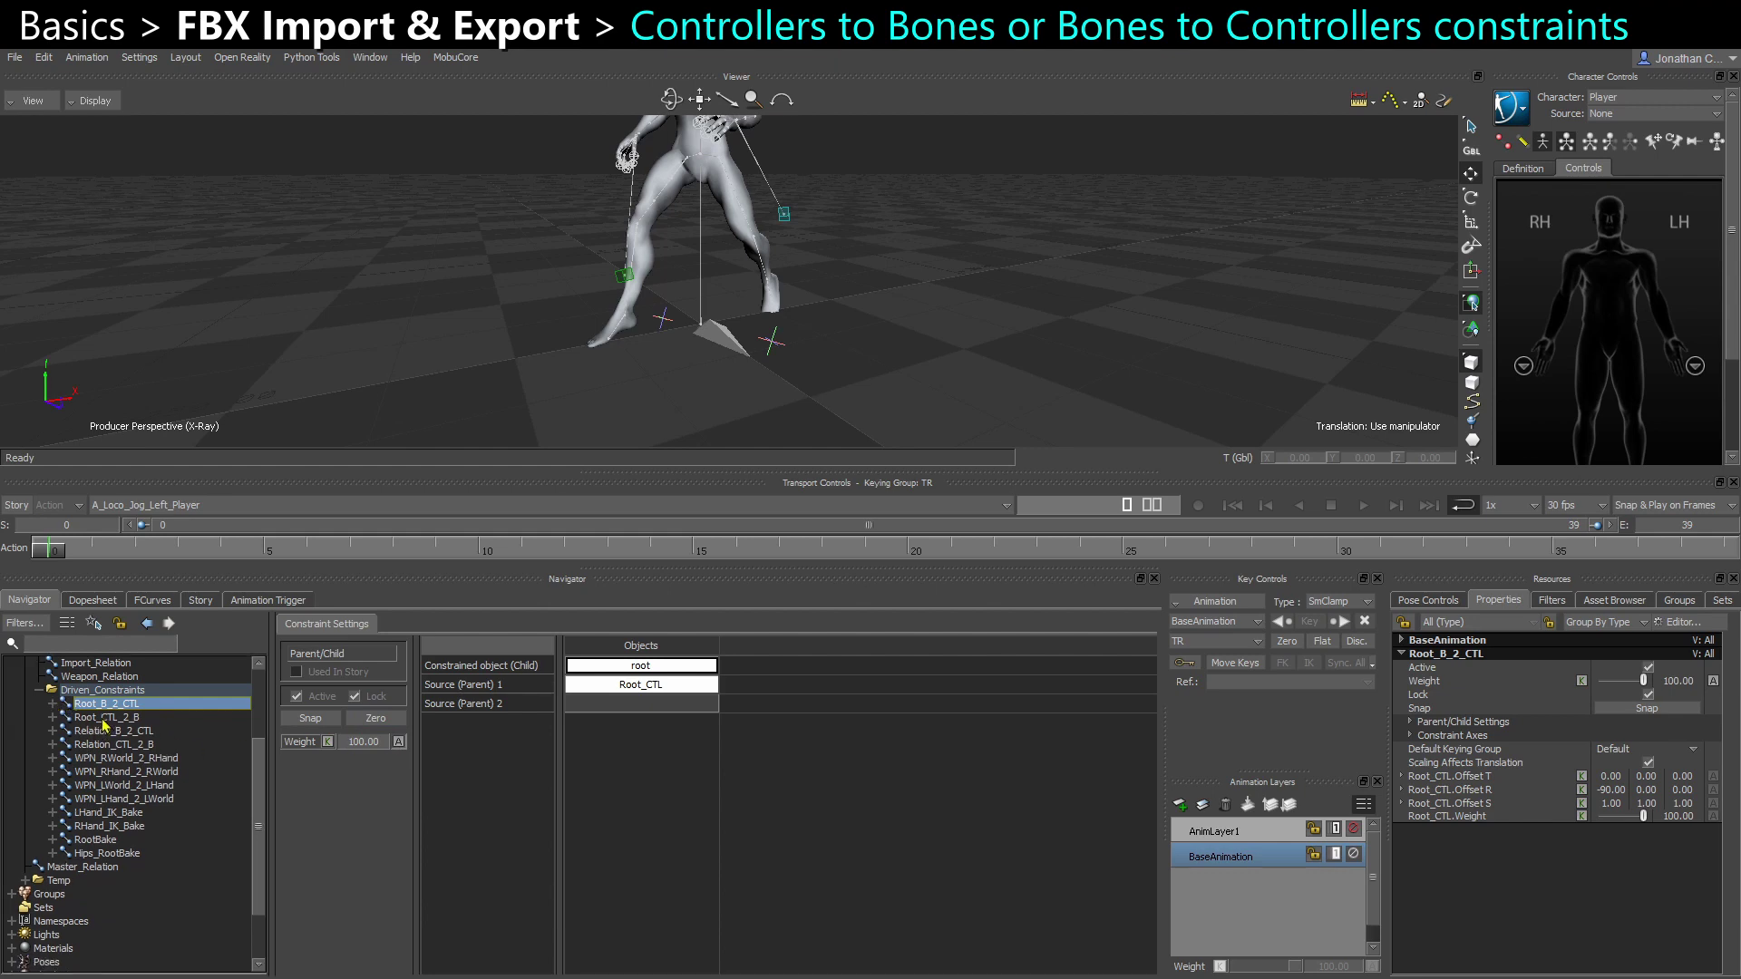
{"action": "left_click", "coordinate": [105, 717]}
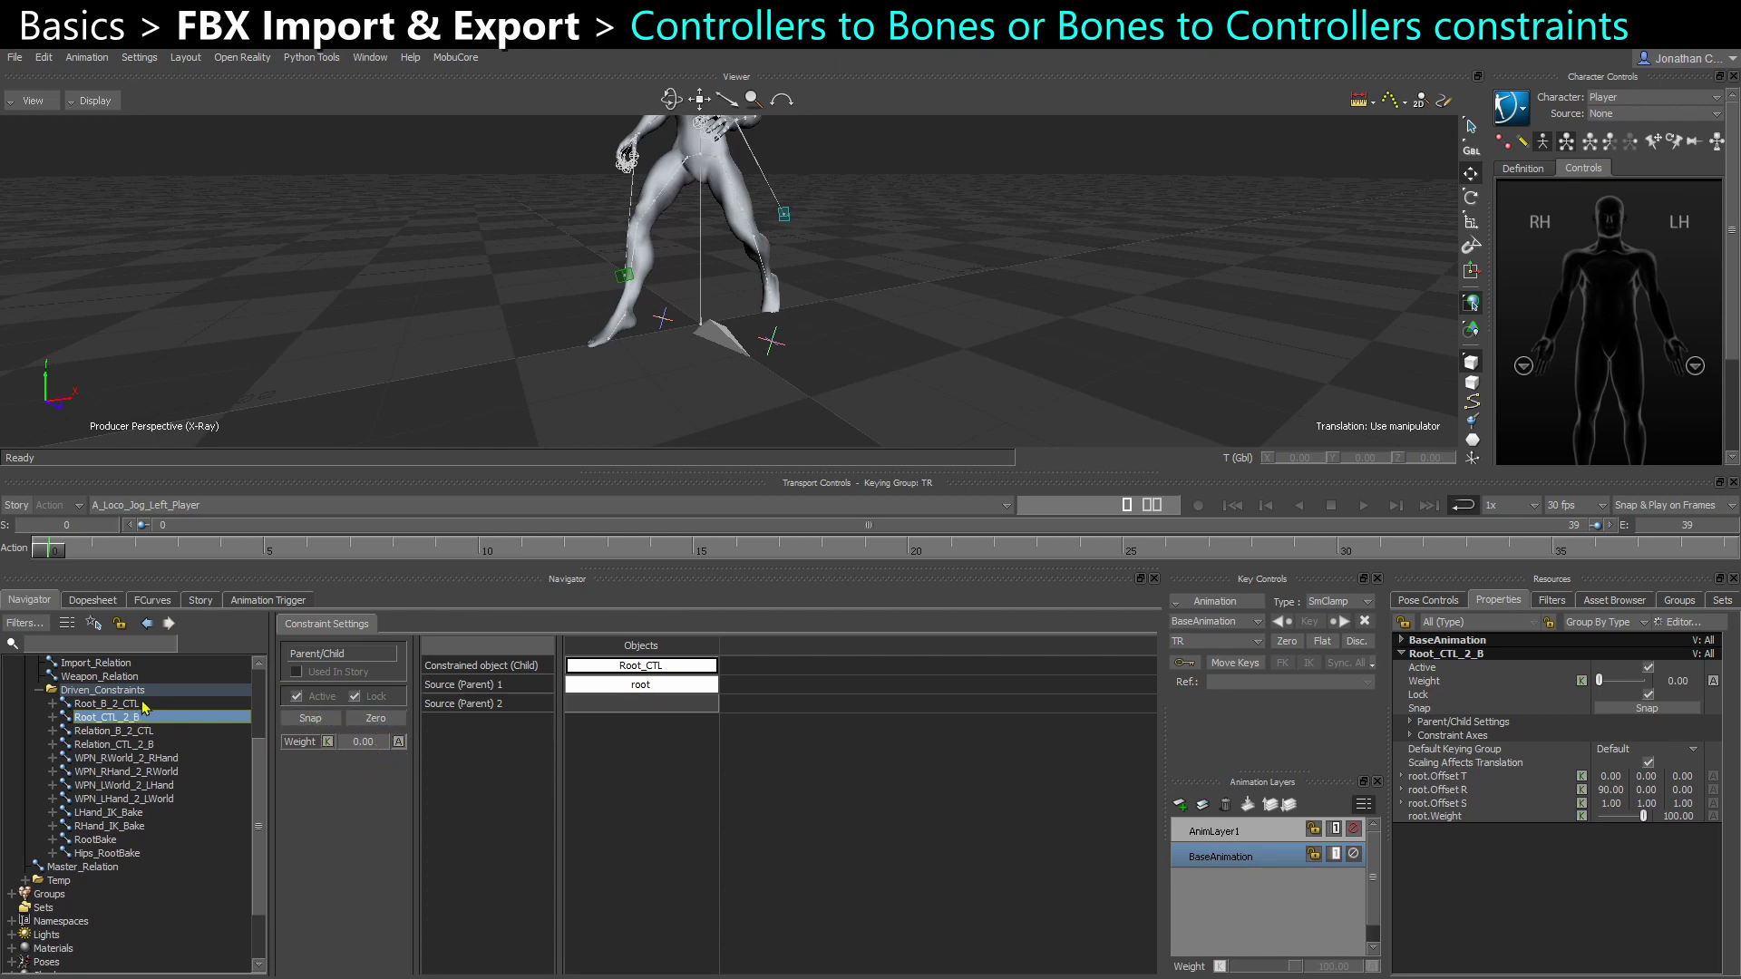
Move the Root_CTL controller to about X -14.70, Z 13.20 and go to frame 7.
{"action": "left_click", "coordinate": [716, 345]}
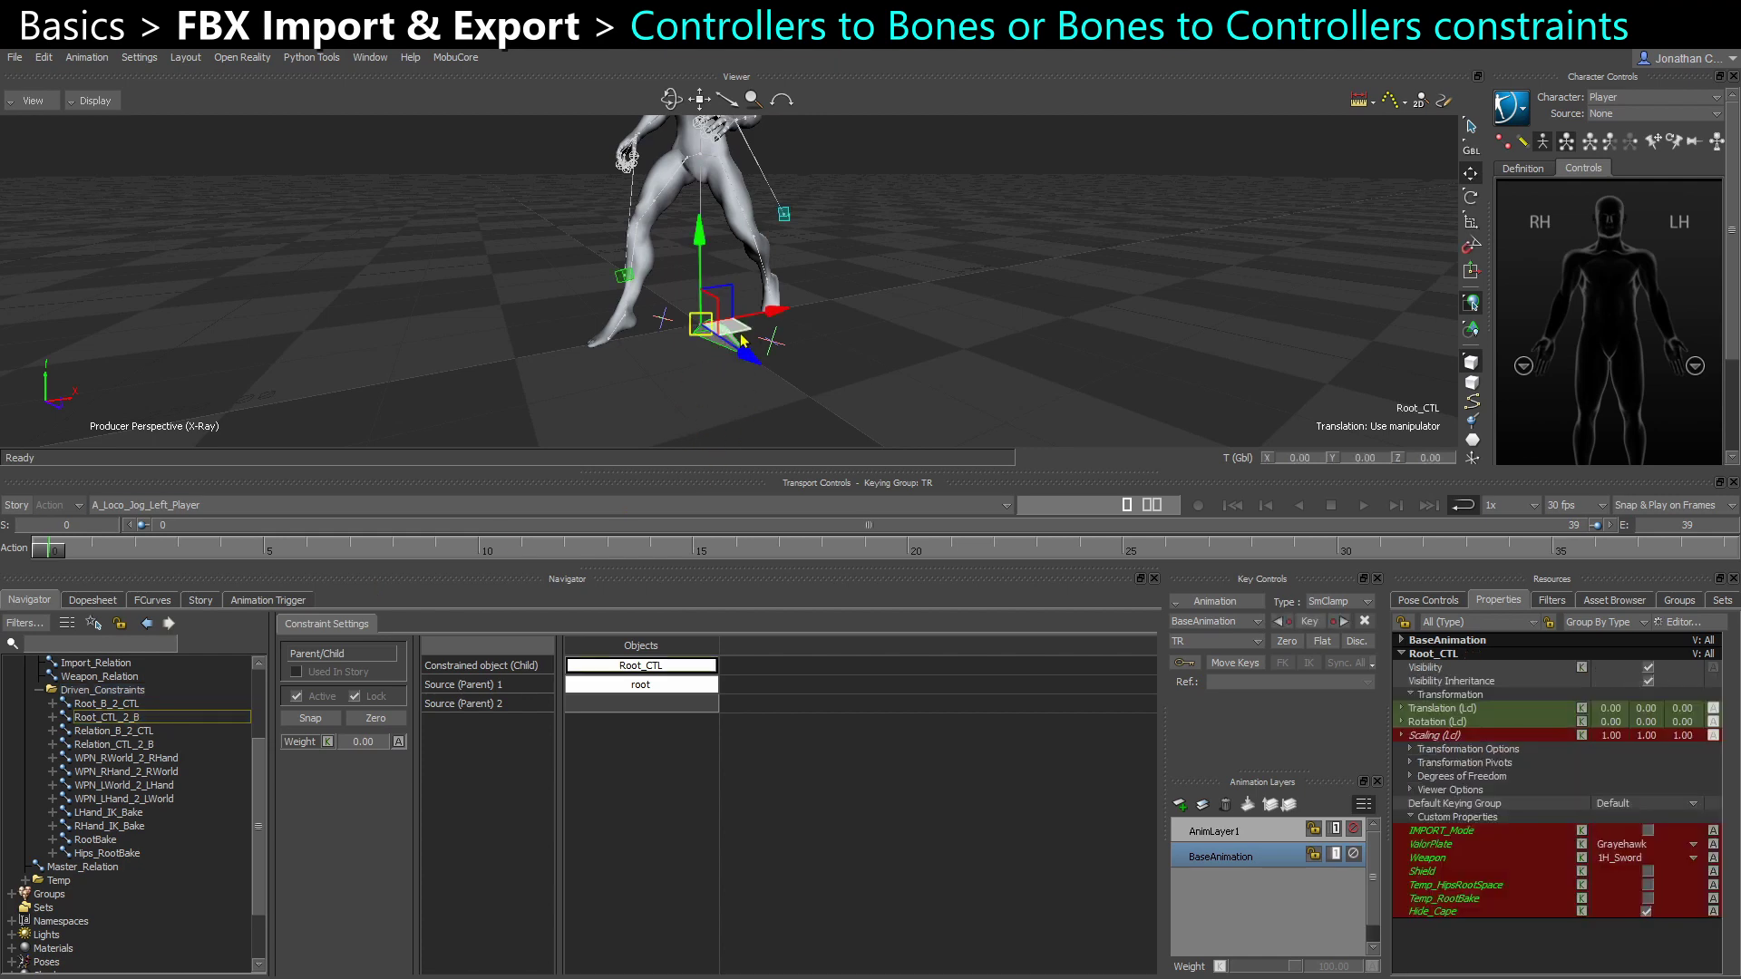
{"action": "mouse_move", "coordinate": [743, 329]}
{"action": "left_mouse_down"}
{"action": "mouse_move", "coordinate": [734, 364]}
{"action": "mouse_move", "coordinate": [735, 342]}
{"action": "left_mouse_up"}
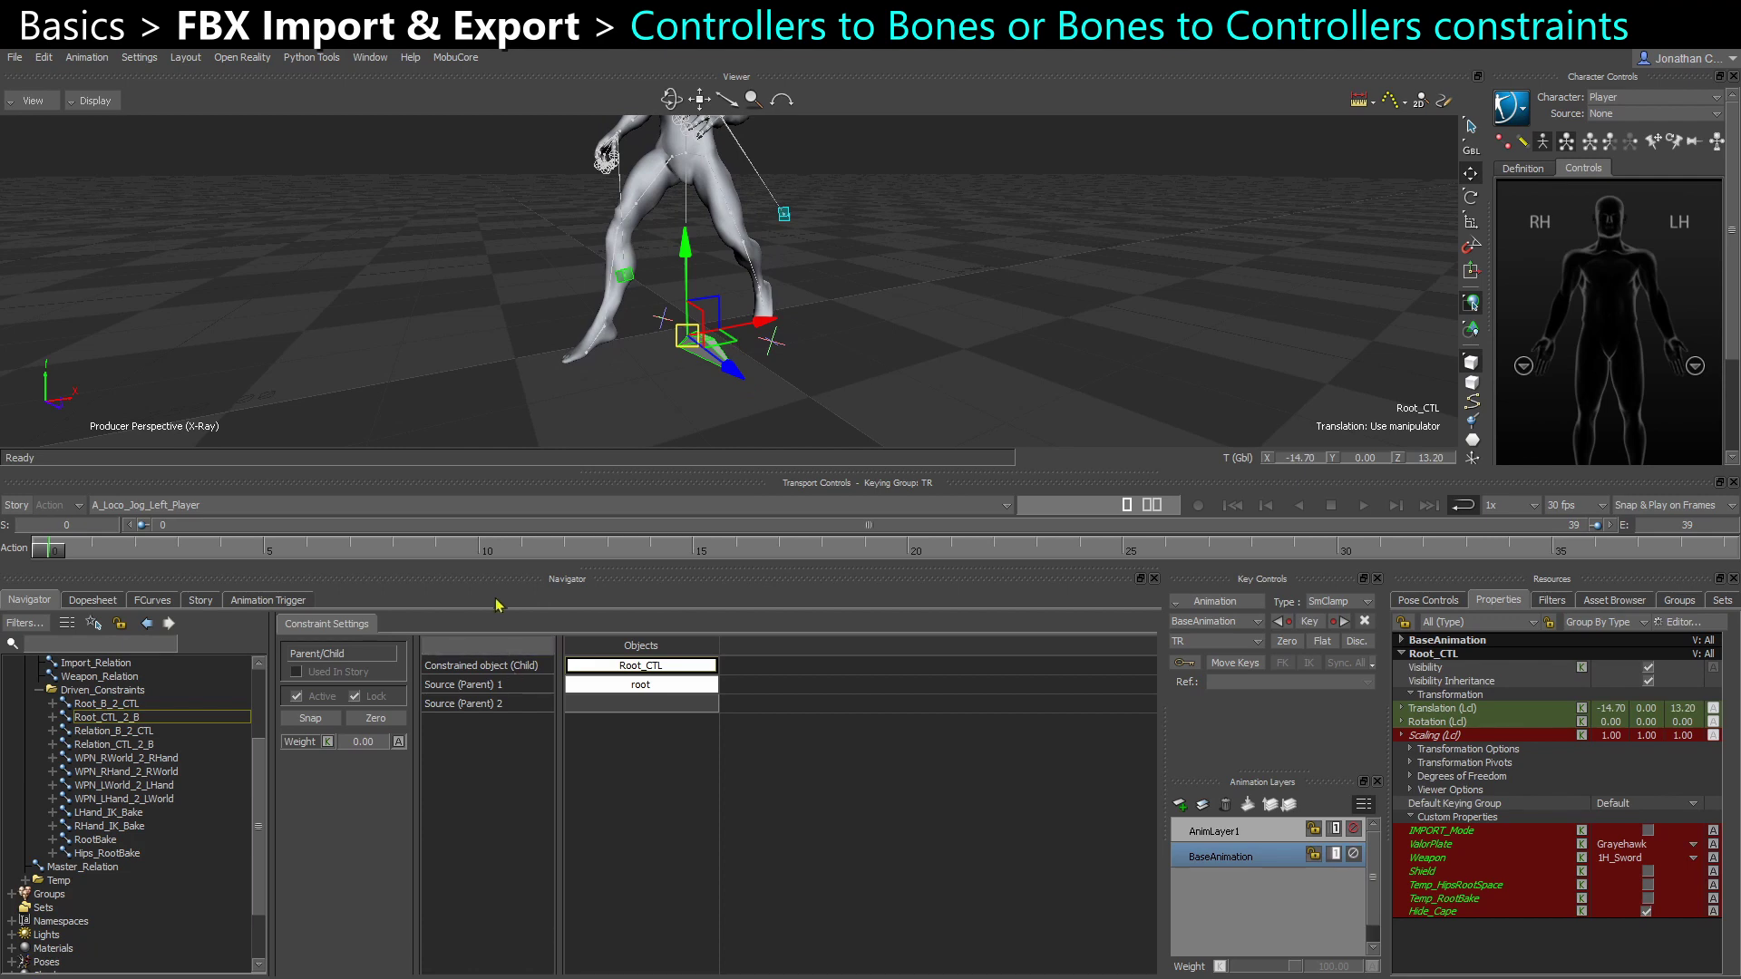
{"action": "left_click", "coordinate": [374, 555]}
{"action": "mouse_move", "coordinate": [497, 369]}
{"action": "left_mouse_down", "text": "ctrl+shift"}
{"action": "mouse_move", "coordinate": [400, 304]}
{"action": "mouse_move", "coordinate": [466, 368]}
{"action": "left_mouse_up", "text": "ctrl+shift"}
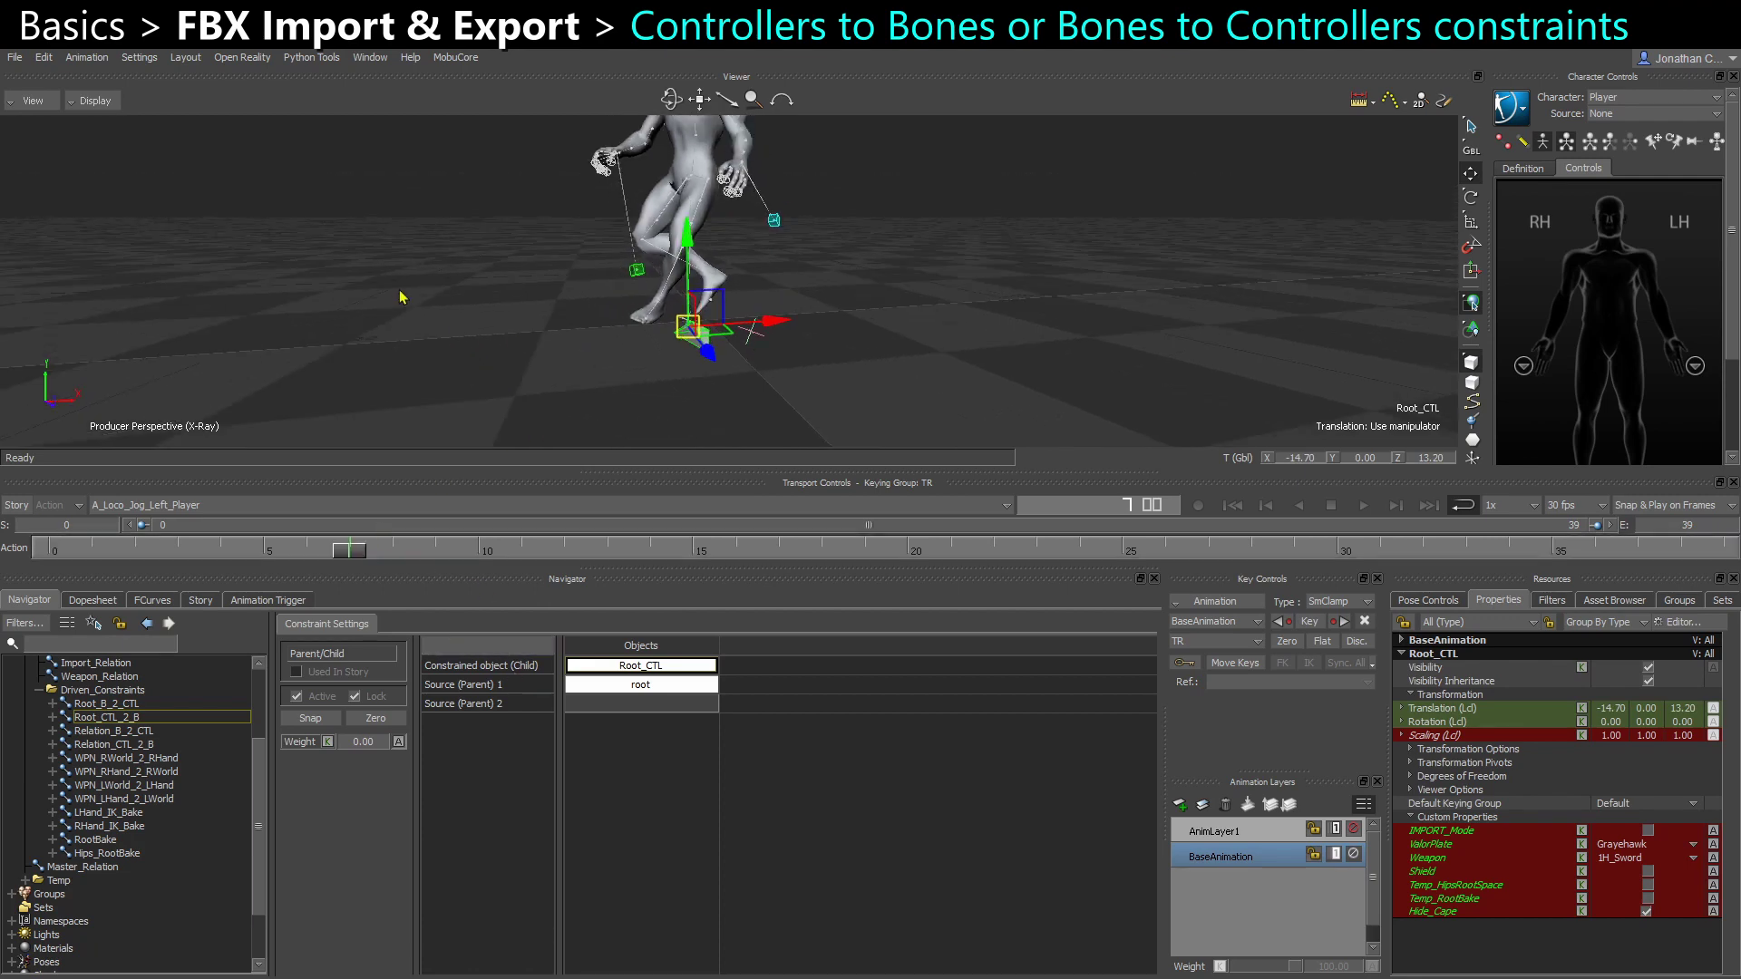
Play the animation, stop at frame 16, and compare the weights of the Root_B_2_CTL and Root_CTL_2_B constraints.
{"action": "key", "text": "ctrl+space"}
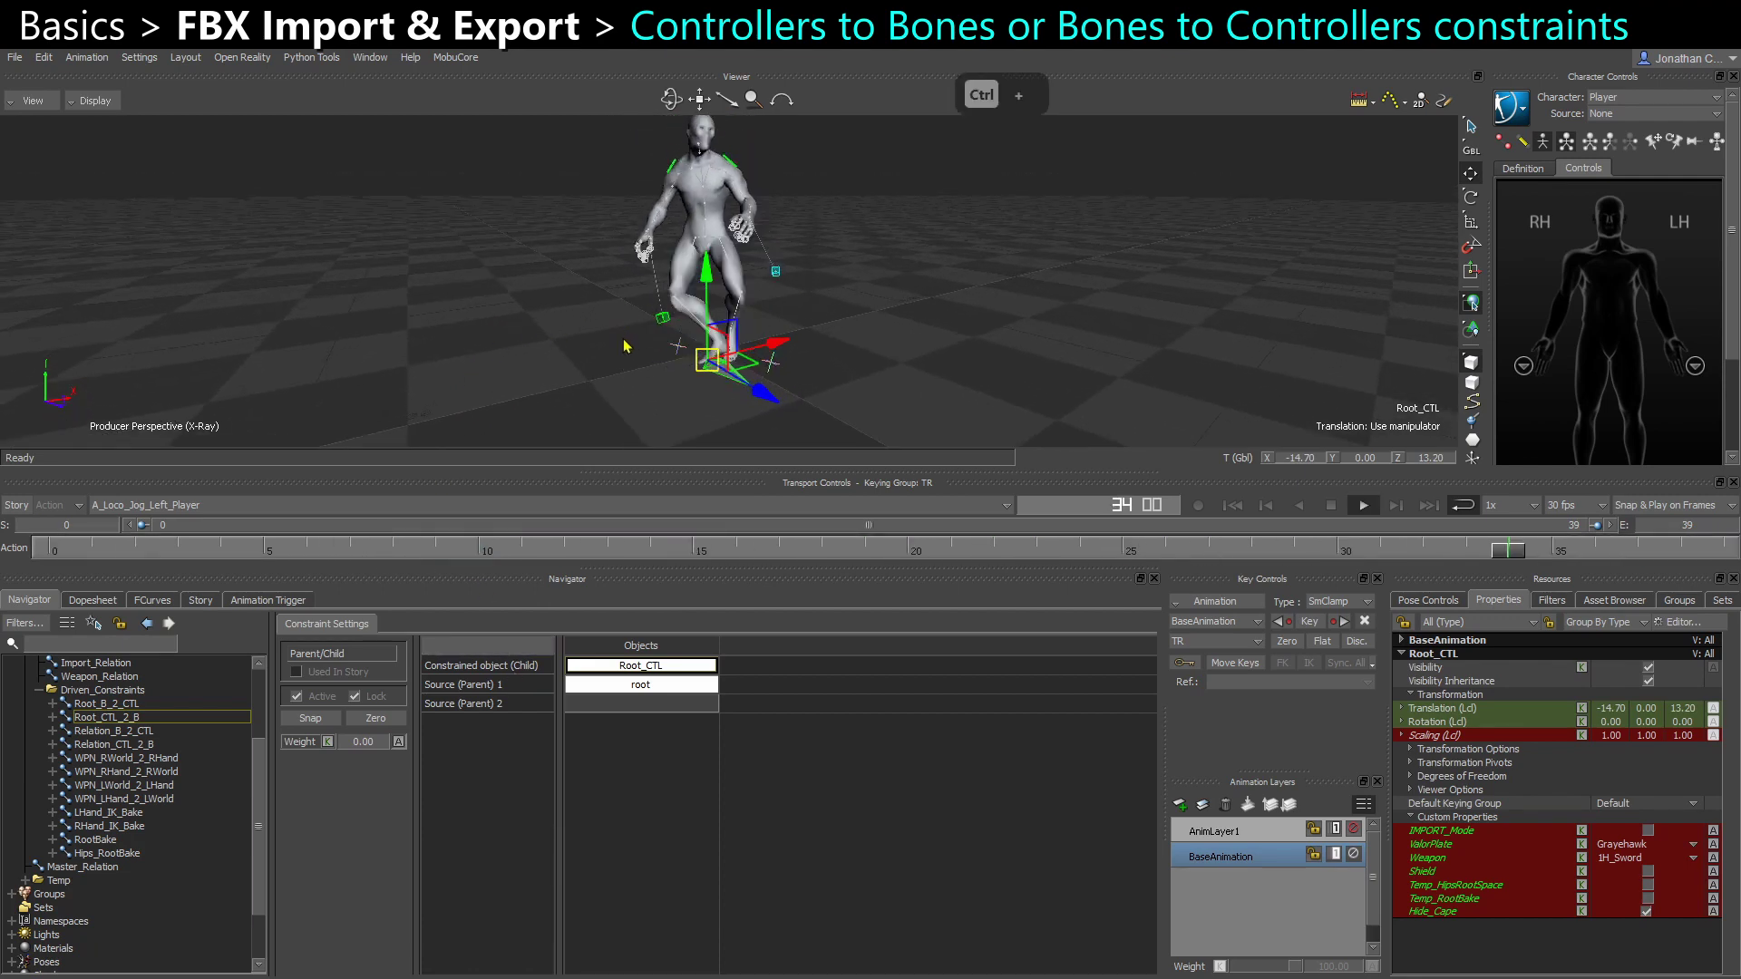
{"action": "key", "text": "ctrl+space"}
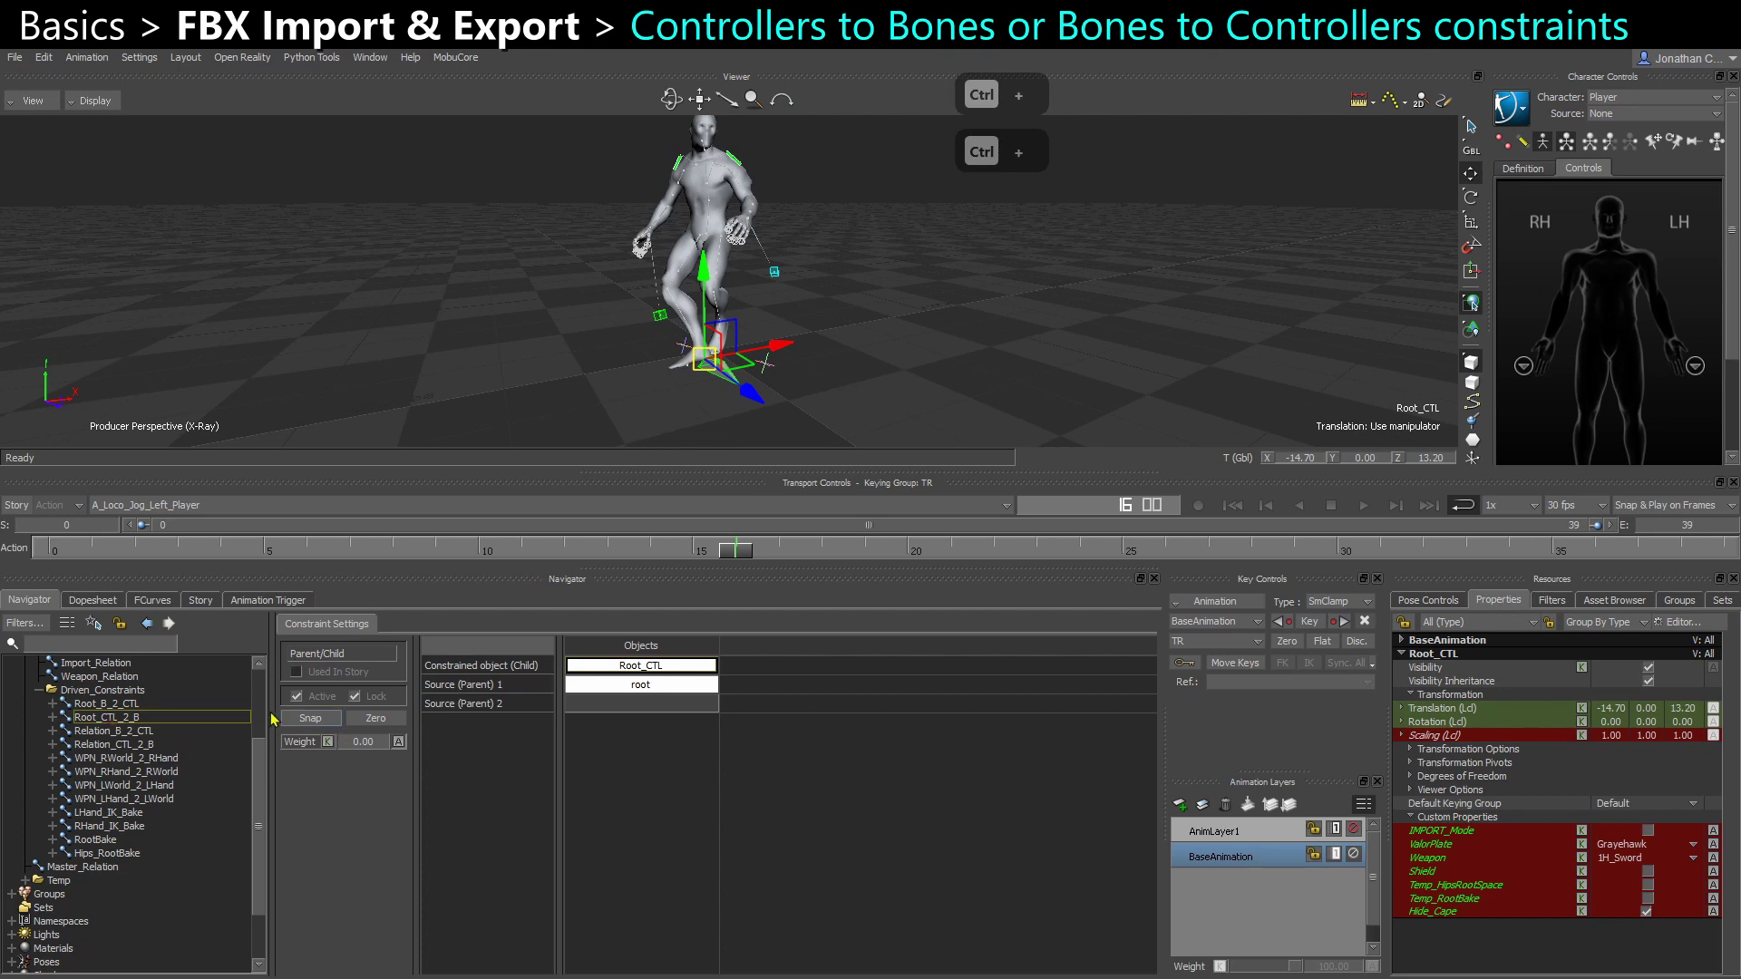
{"action": "left_click", "coordinate": [124, 716]}
{"action": "left_click", "coordinate": [112, 707], "text": "ctrl"}
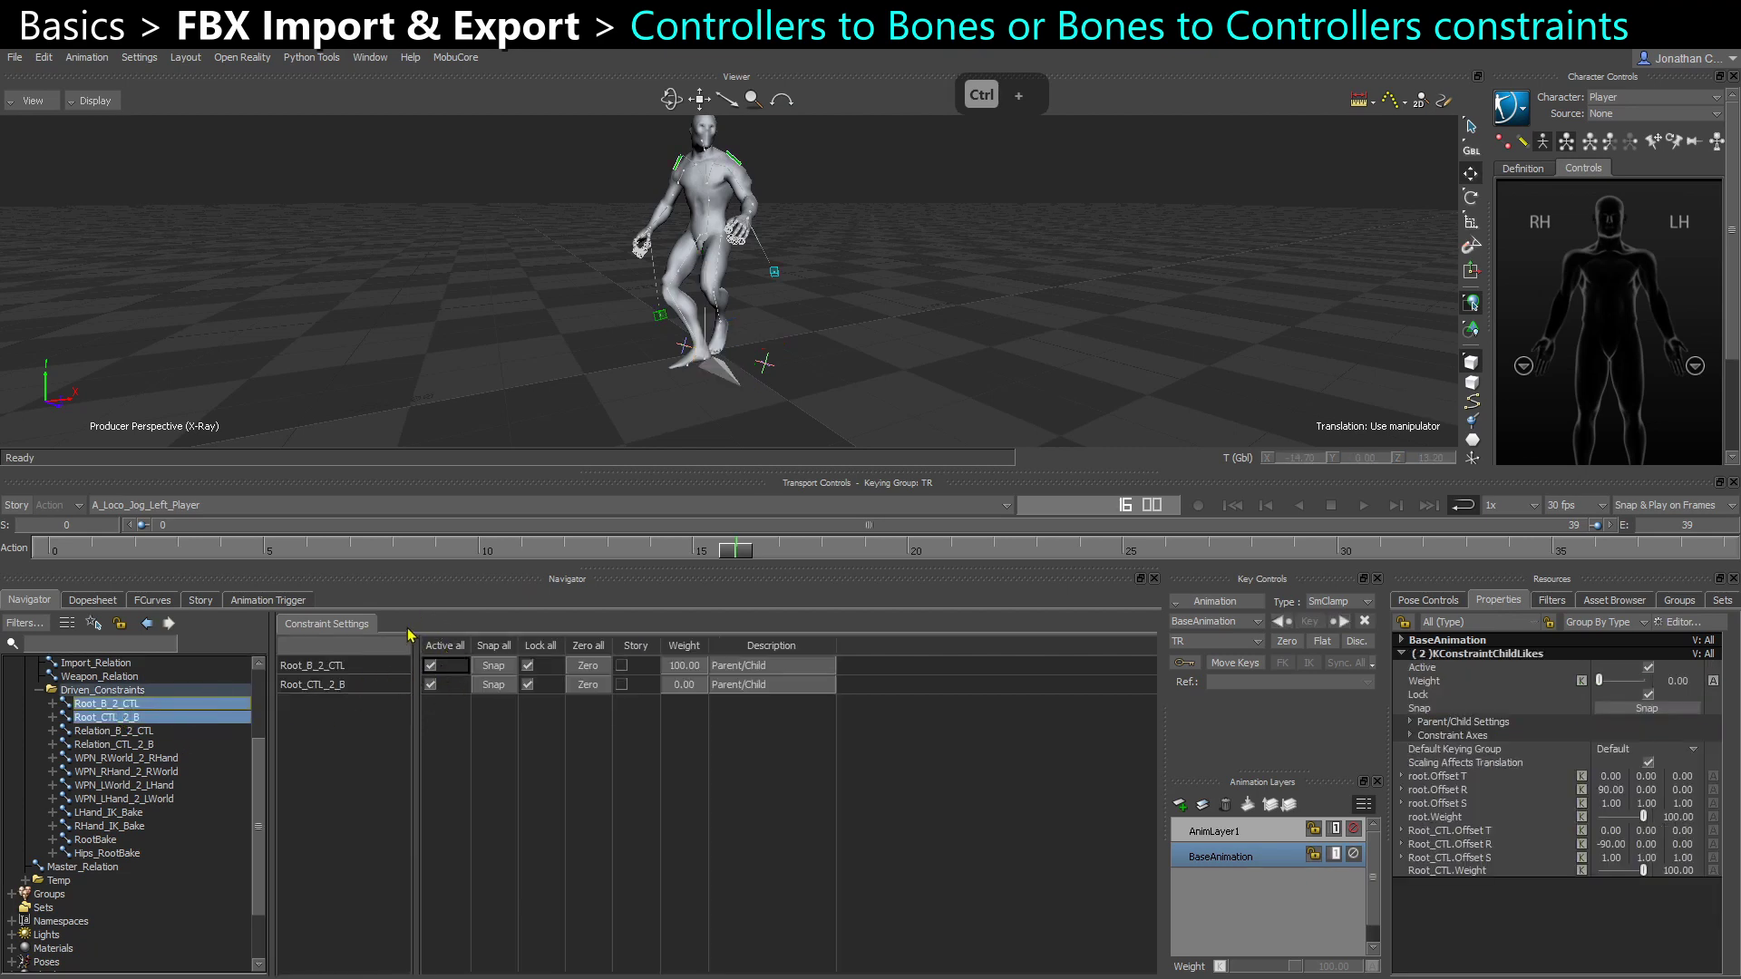
{"action": "left_click", "coordinate": [120, 705]}
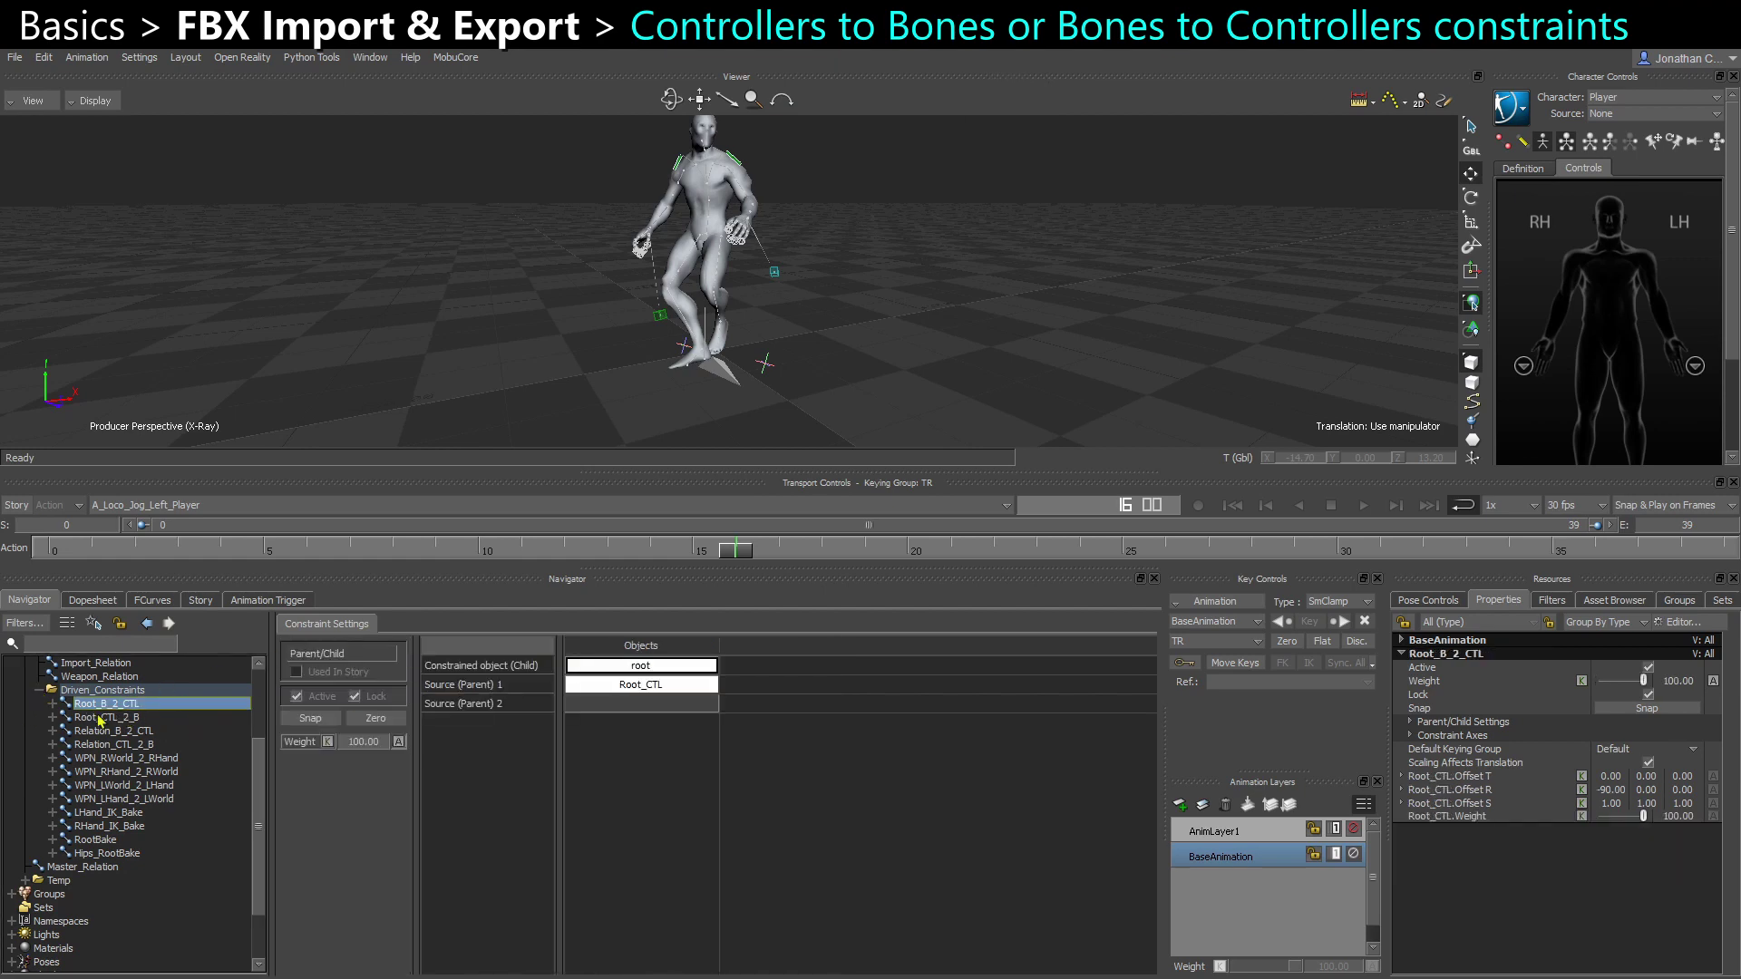
{"action": "left_click", "coordinate": [101, 718], "text": "ctrl"}
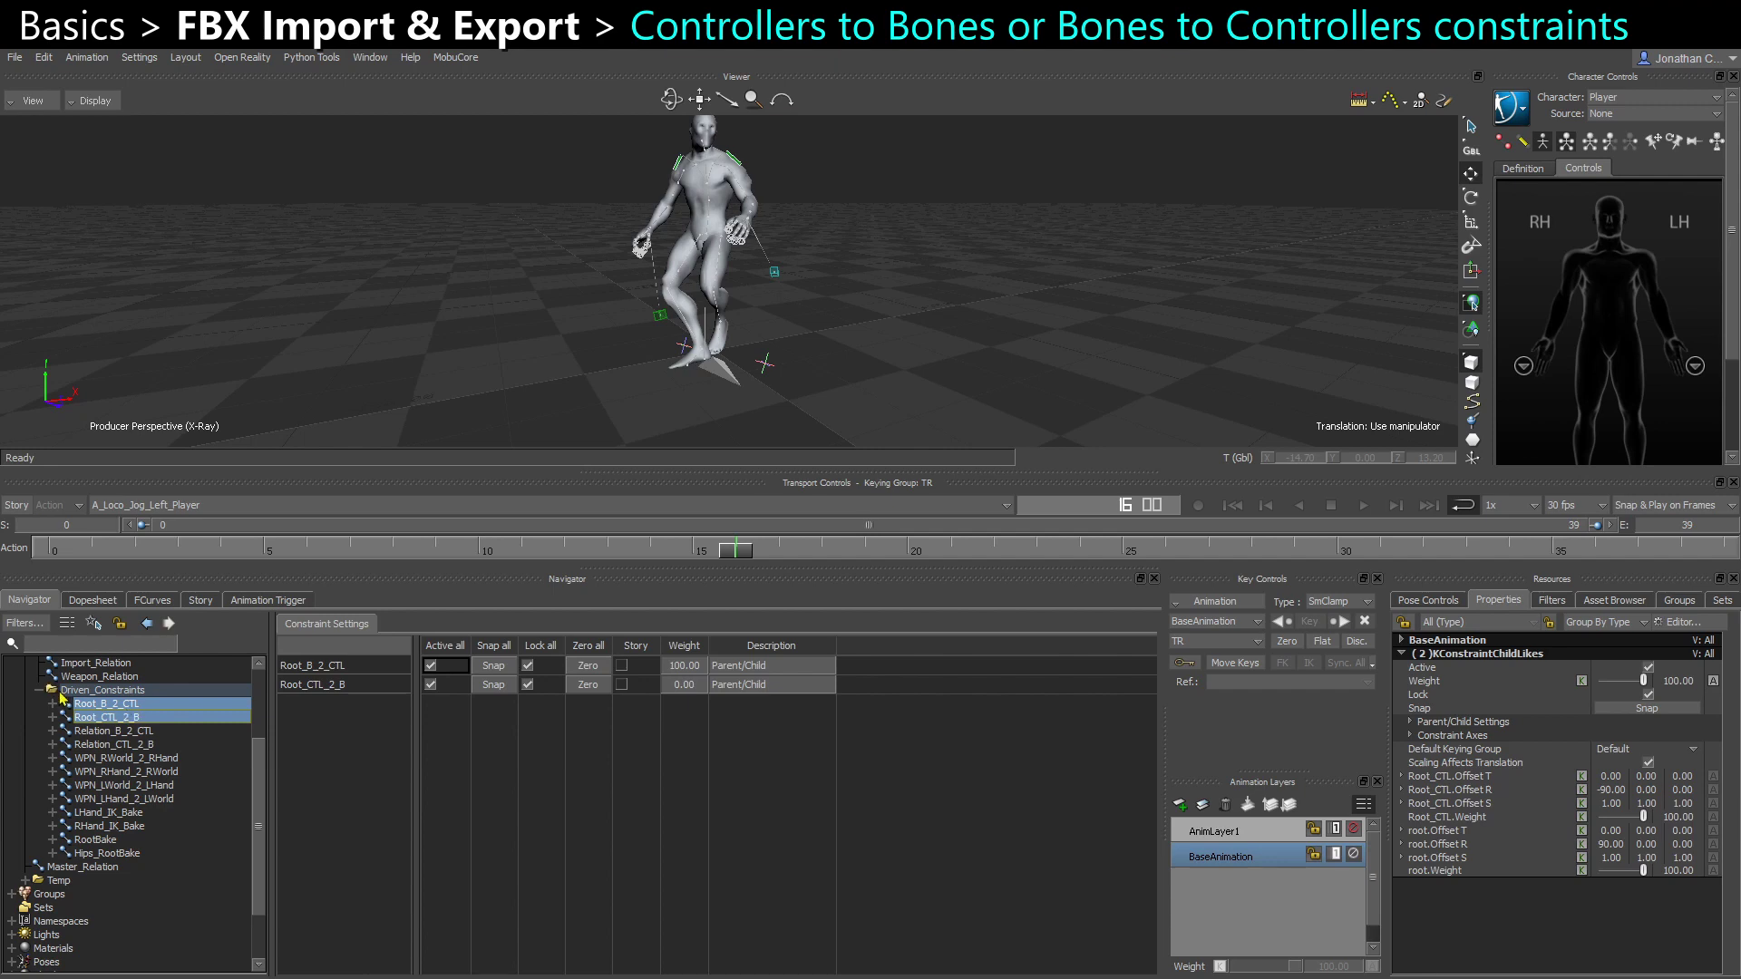
Collapse the Driven_Constraints folder and open the Import_Relation graph, framing its nodes and the constraints they drive.
{"action": "scroll", "coordinate": [100, 718], "scroll_direction": "up", "scroll_amount": 1}
{"action": "left_click", "coordinate": [42, 718]}
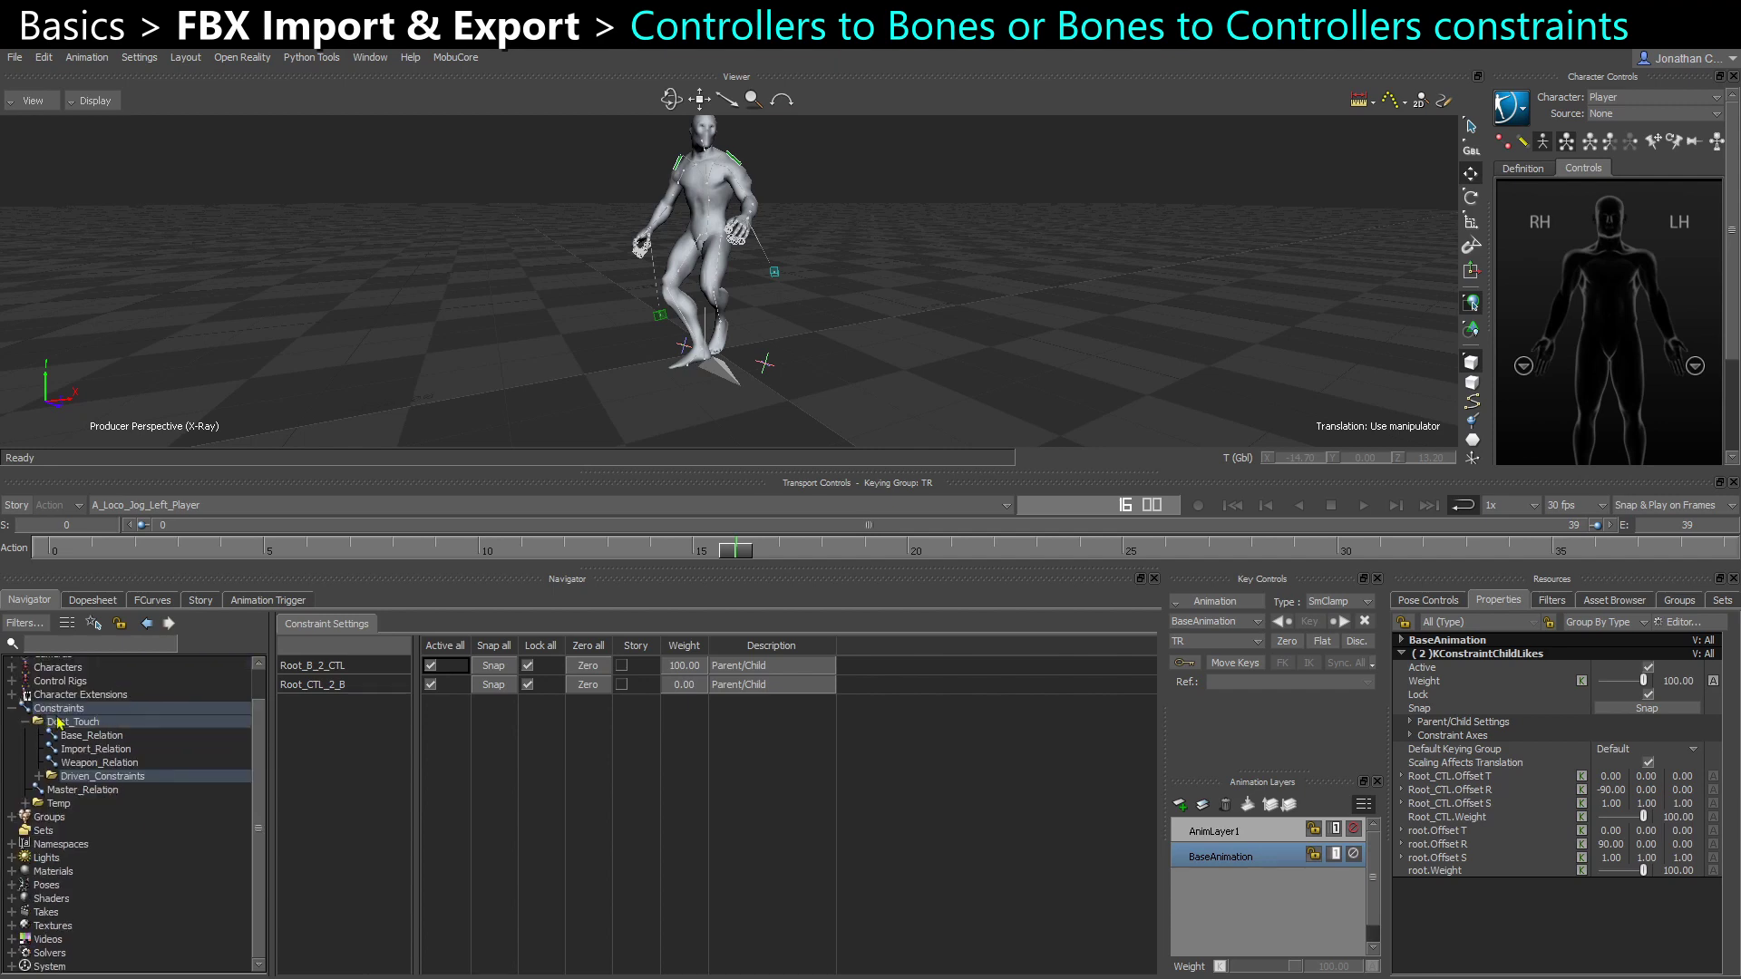
{"action": "left_click", "coordinate": [96, 750]}
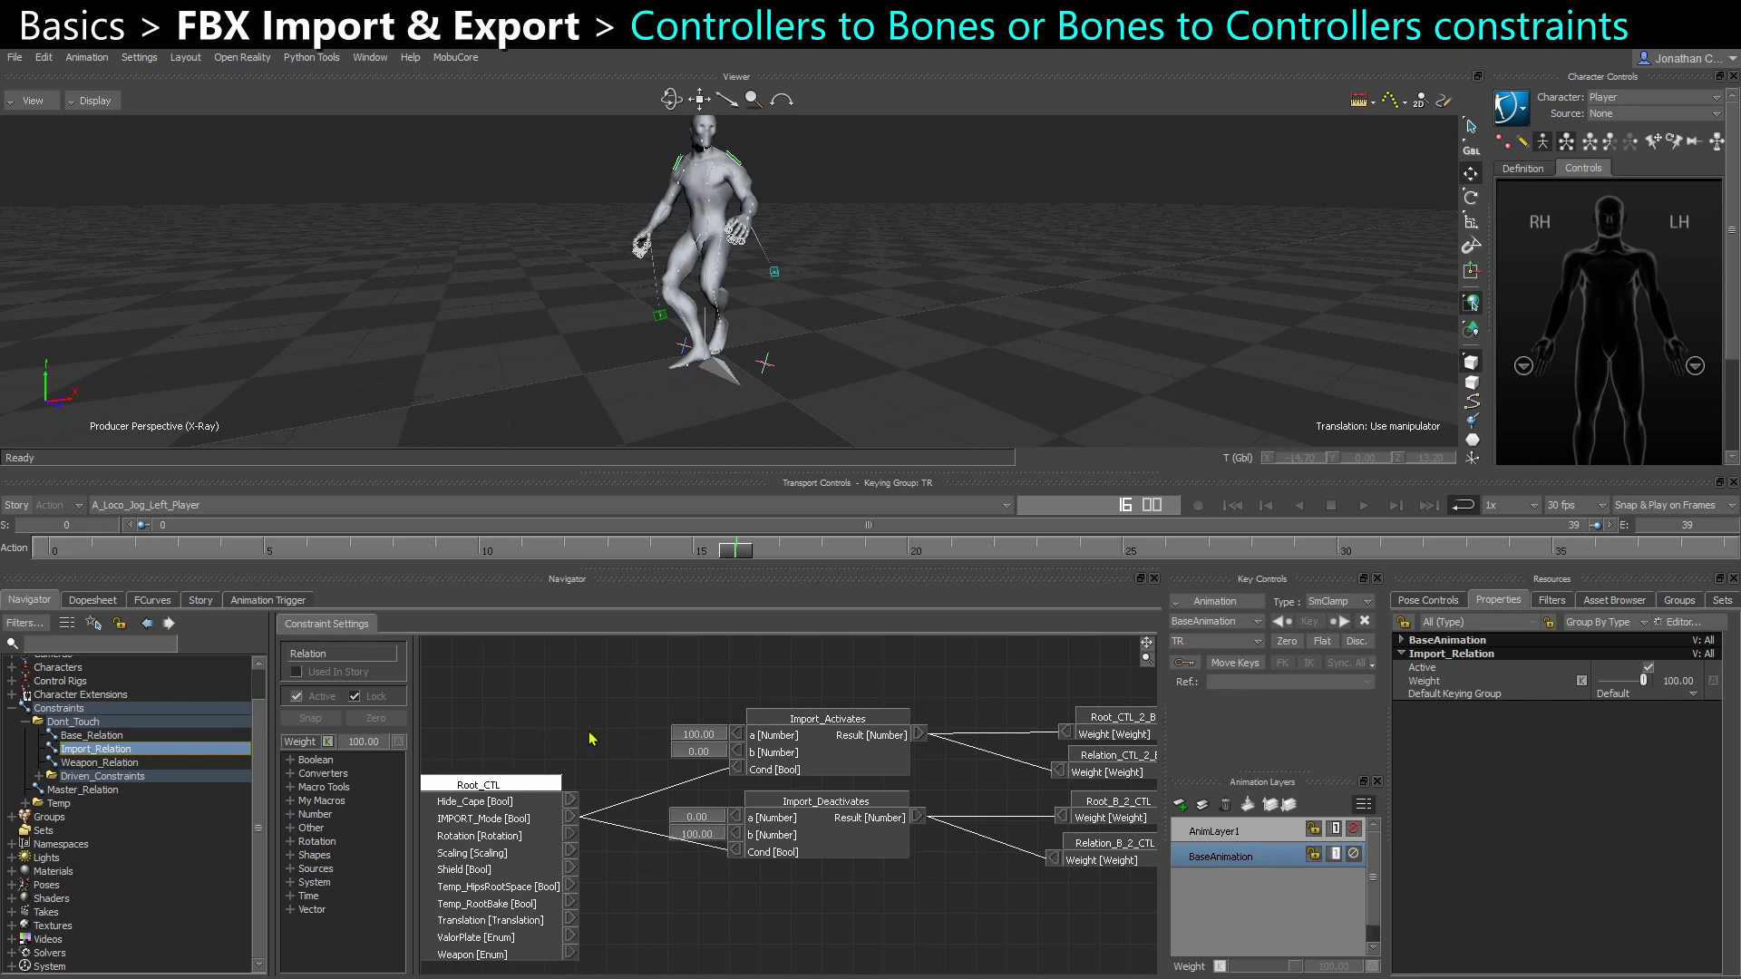
{"action": "scroll", "coordinate": [533, 737], "scroll_direction": "down", "scroll_amount": 3}
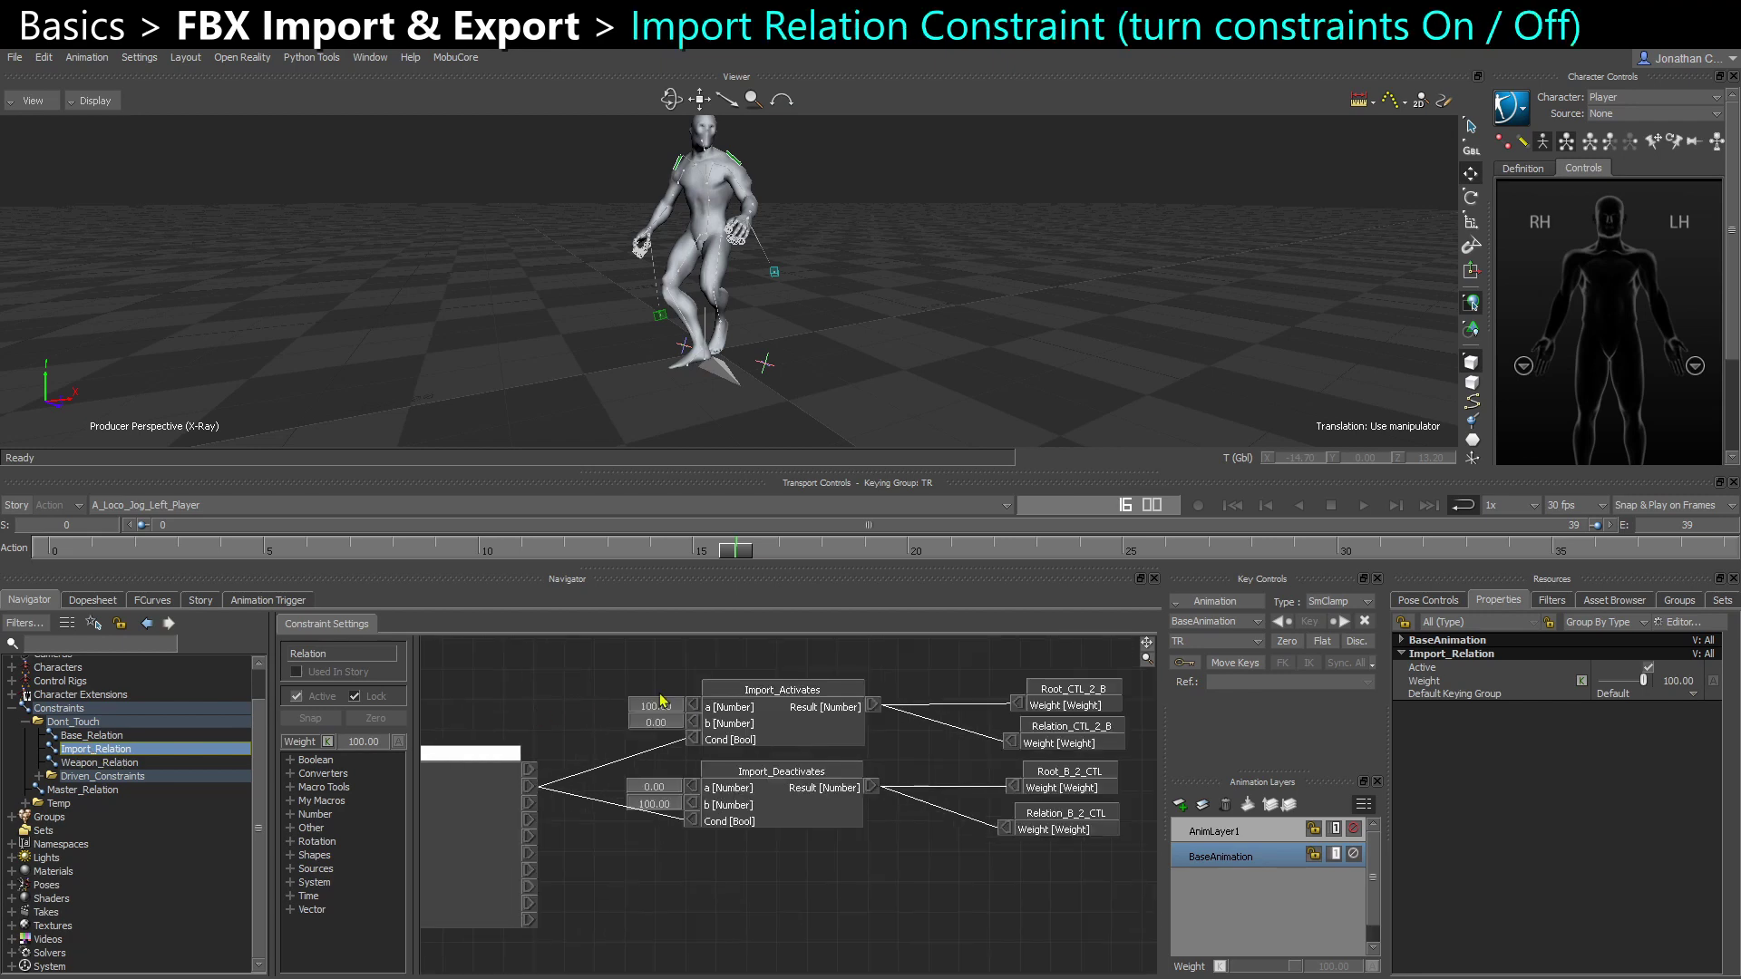
{"action": "left_click_drag", "start_coordinate": [651, 691], "coordinate": [531, 751], "text": "shift"}
{"action": "scroll", "coordinate": [637, 699], "scroll_direction": "up", "scroll_amount": 1}
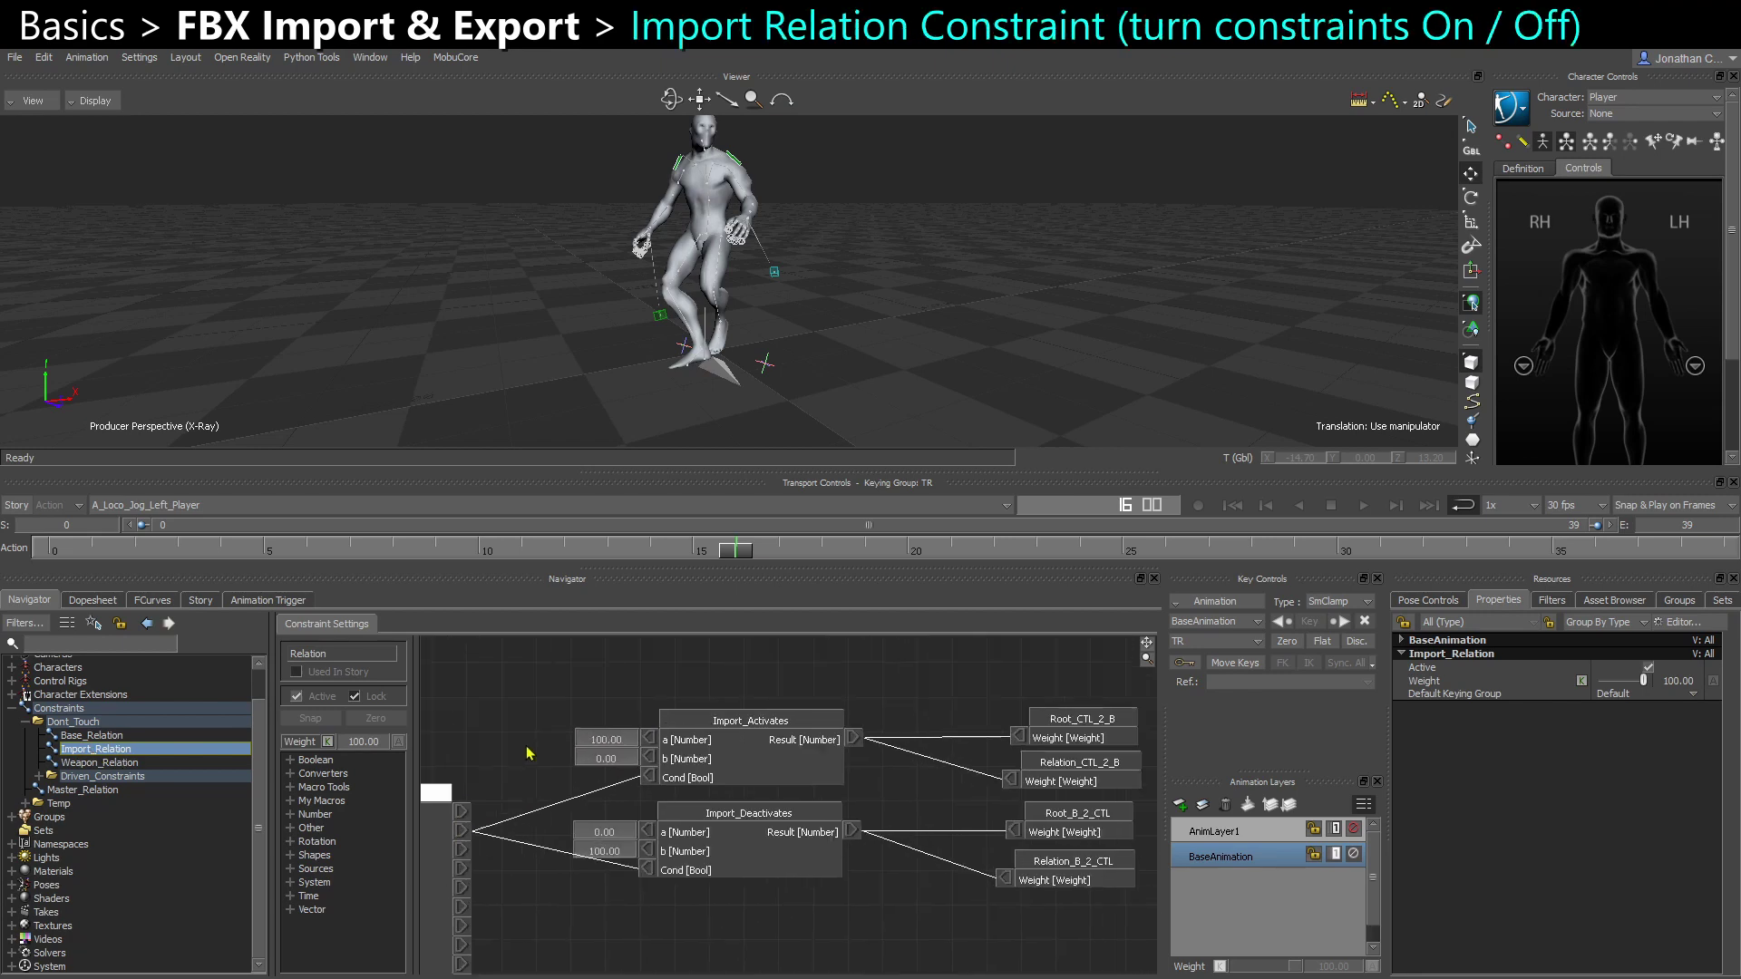
Examine the a, b and Cond inputs of the Import_Activates and Import_Deactivates nodes.
{"action": "left_click", "coordinate": [661, 723]}
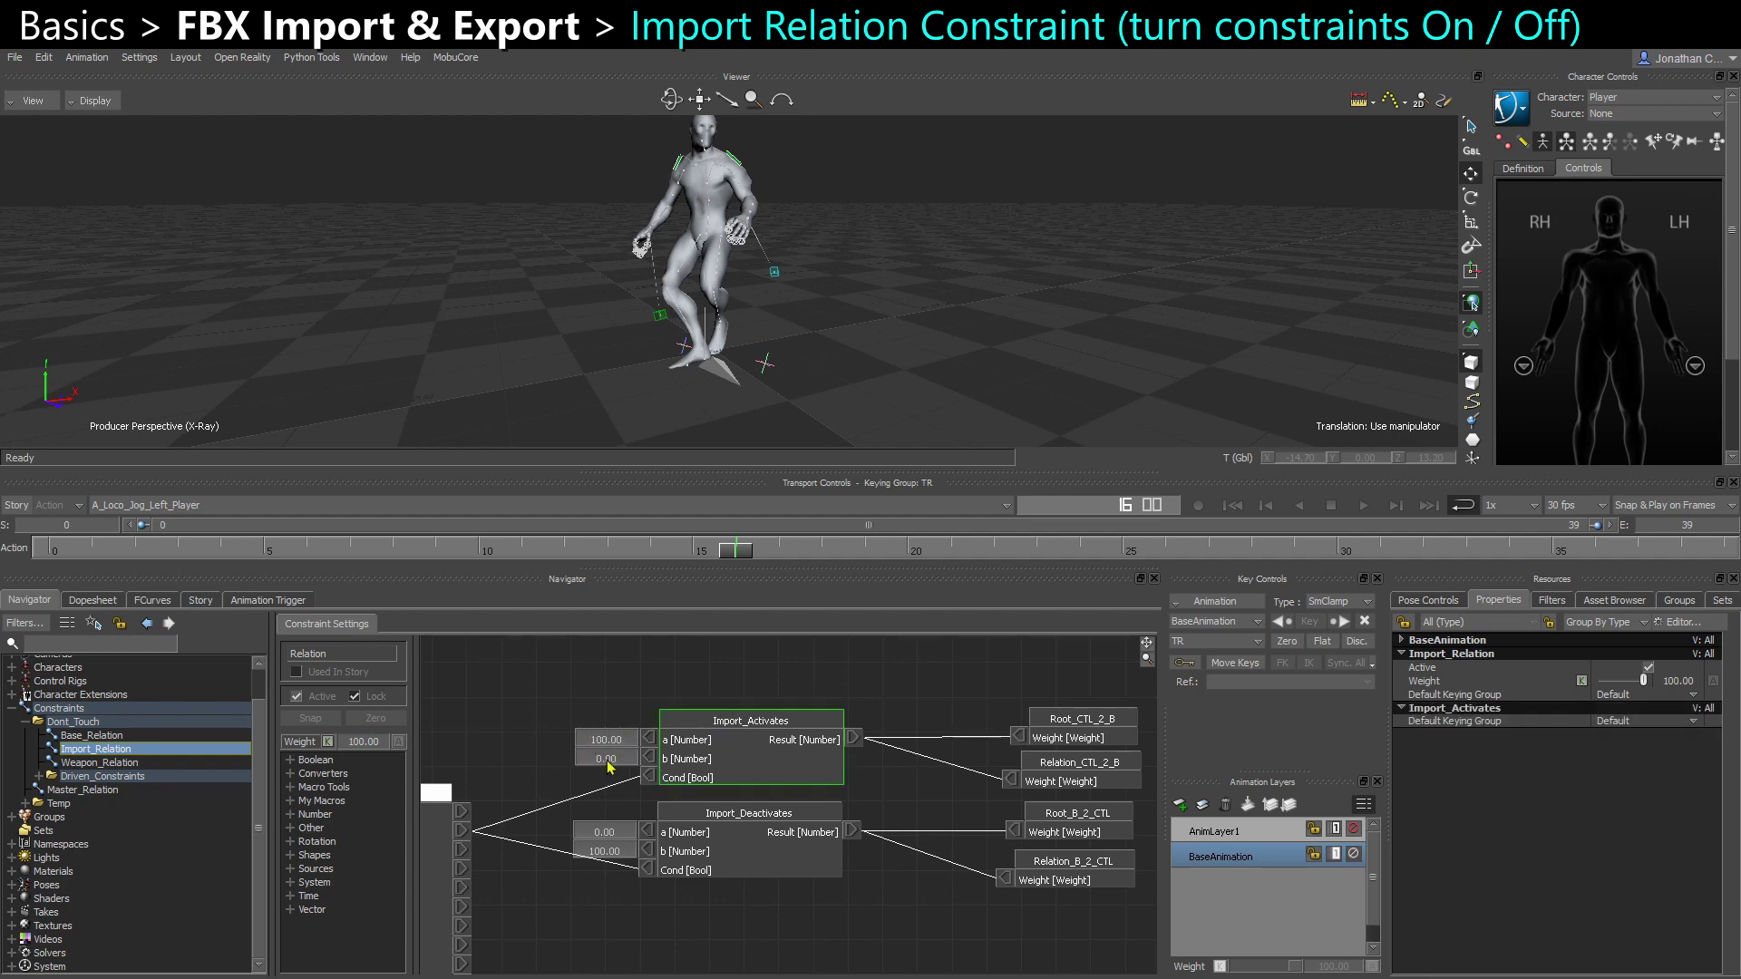
{"action": "left_click_drag", "start_coordinate": [608, 767], "coordinate": [516, 737], "text": "shift"}
{"action": "left_click", "coordinate": [657, 821]}
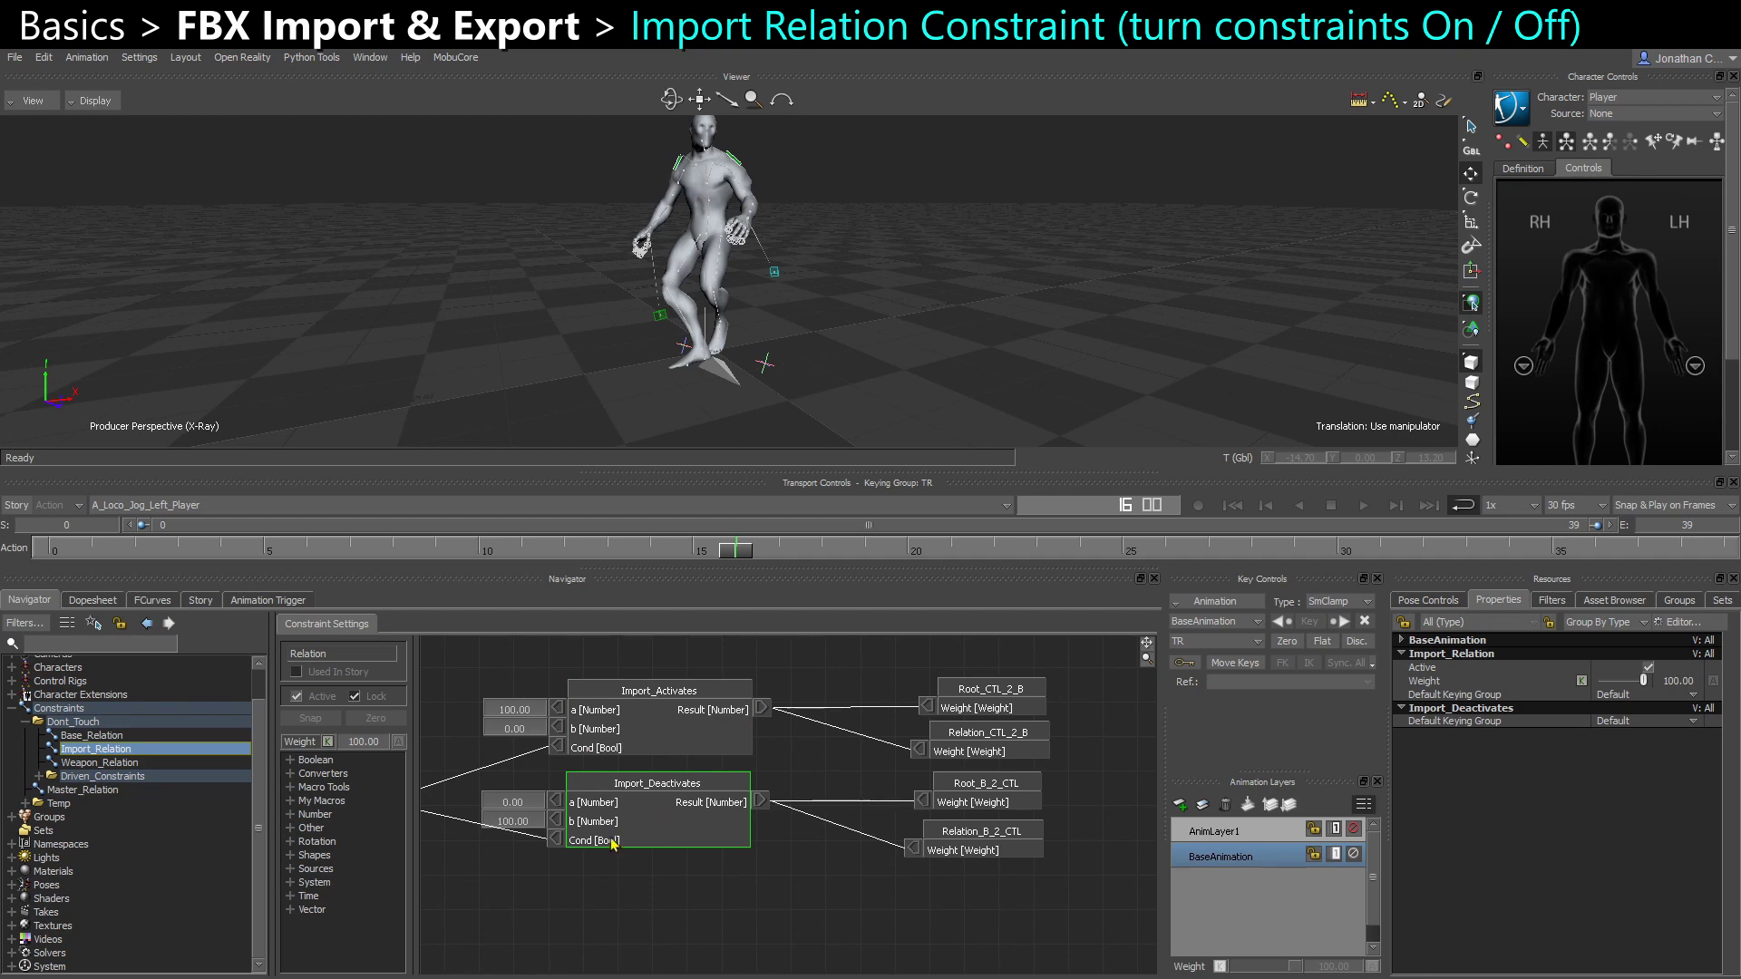
{"action": "left_click", "coordinate": [758, 905]}
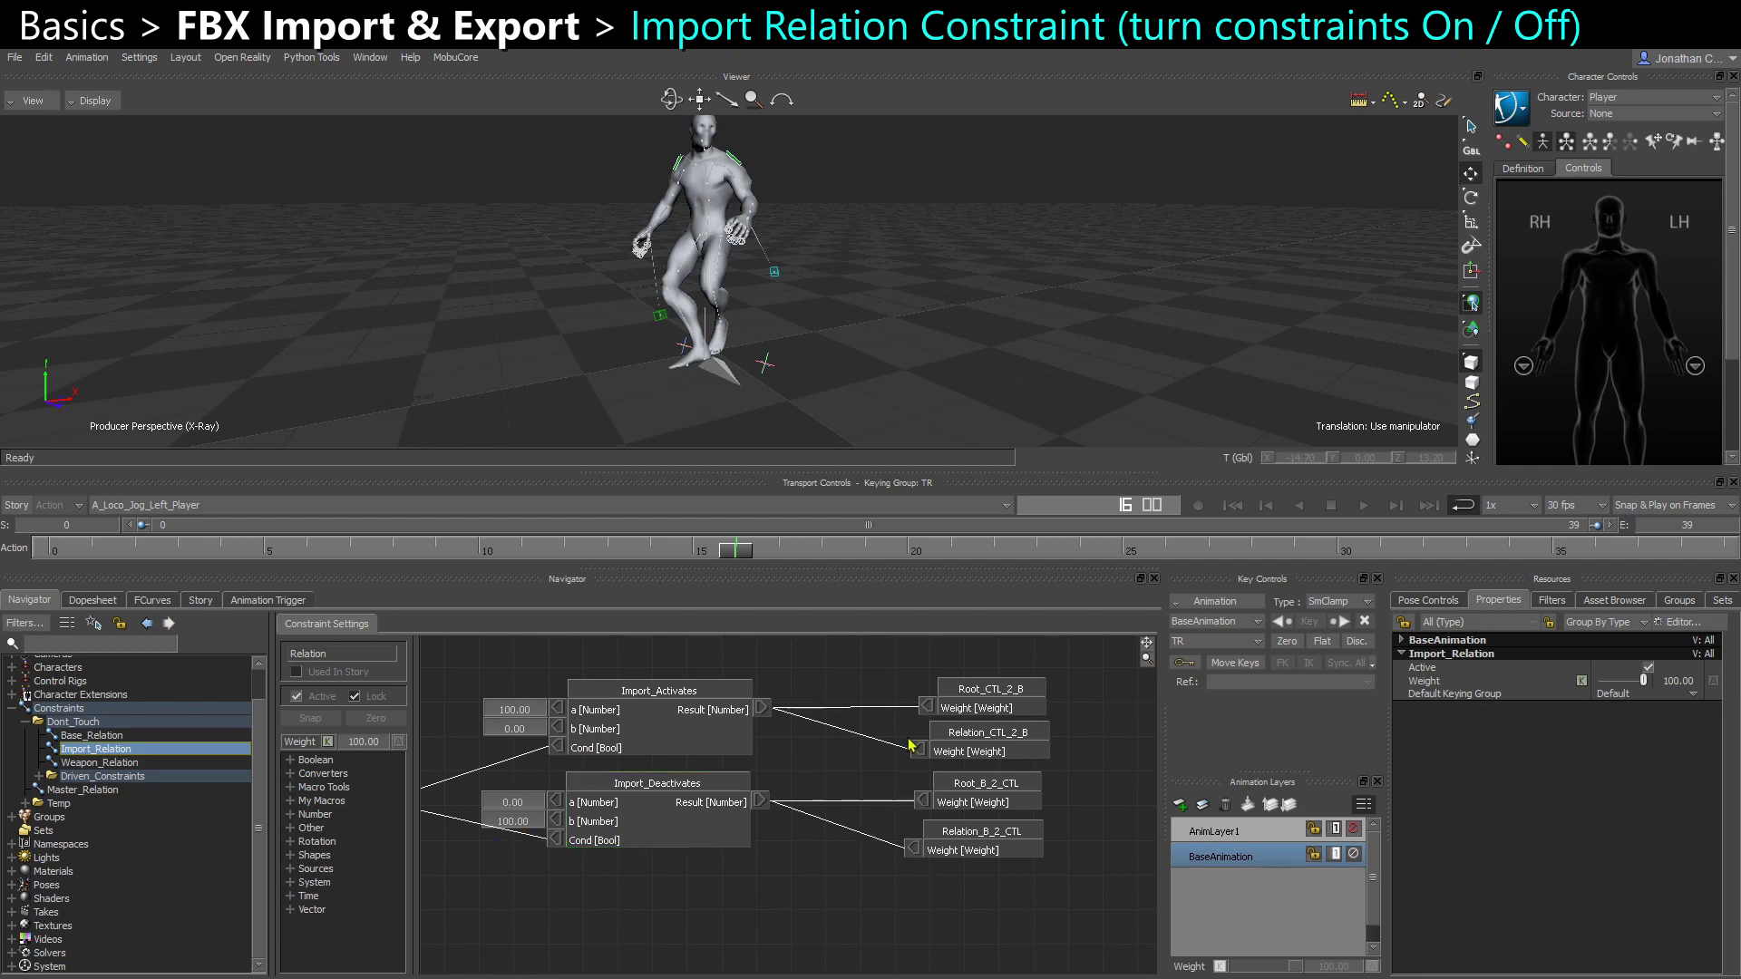
Inspect the Root_CTL_2_B and Root_B_2_CTL weight boxes that the two import nodes drive.
{"action": "left_click", "coordinate": [969, 702]}
{"action": "left_click", "coordinate": [983, 802], "text": "shift"}
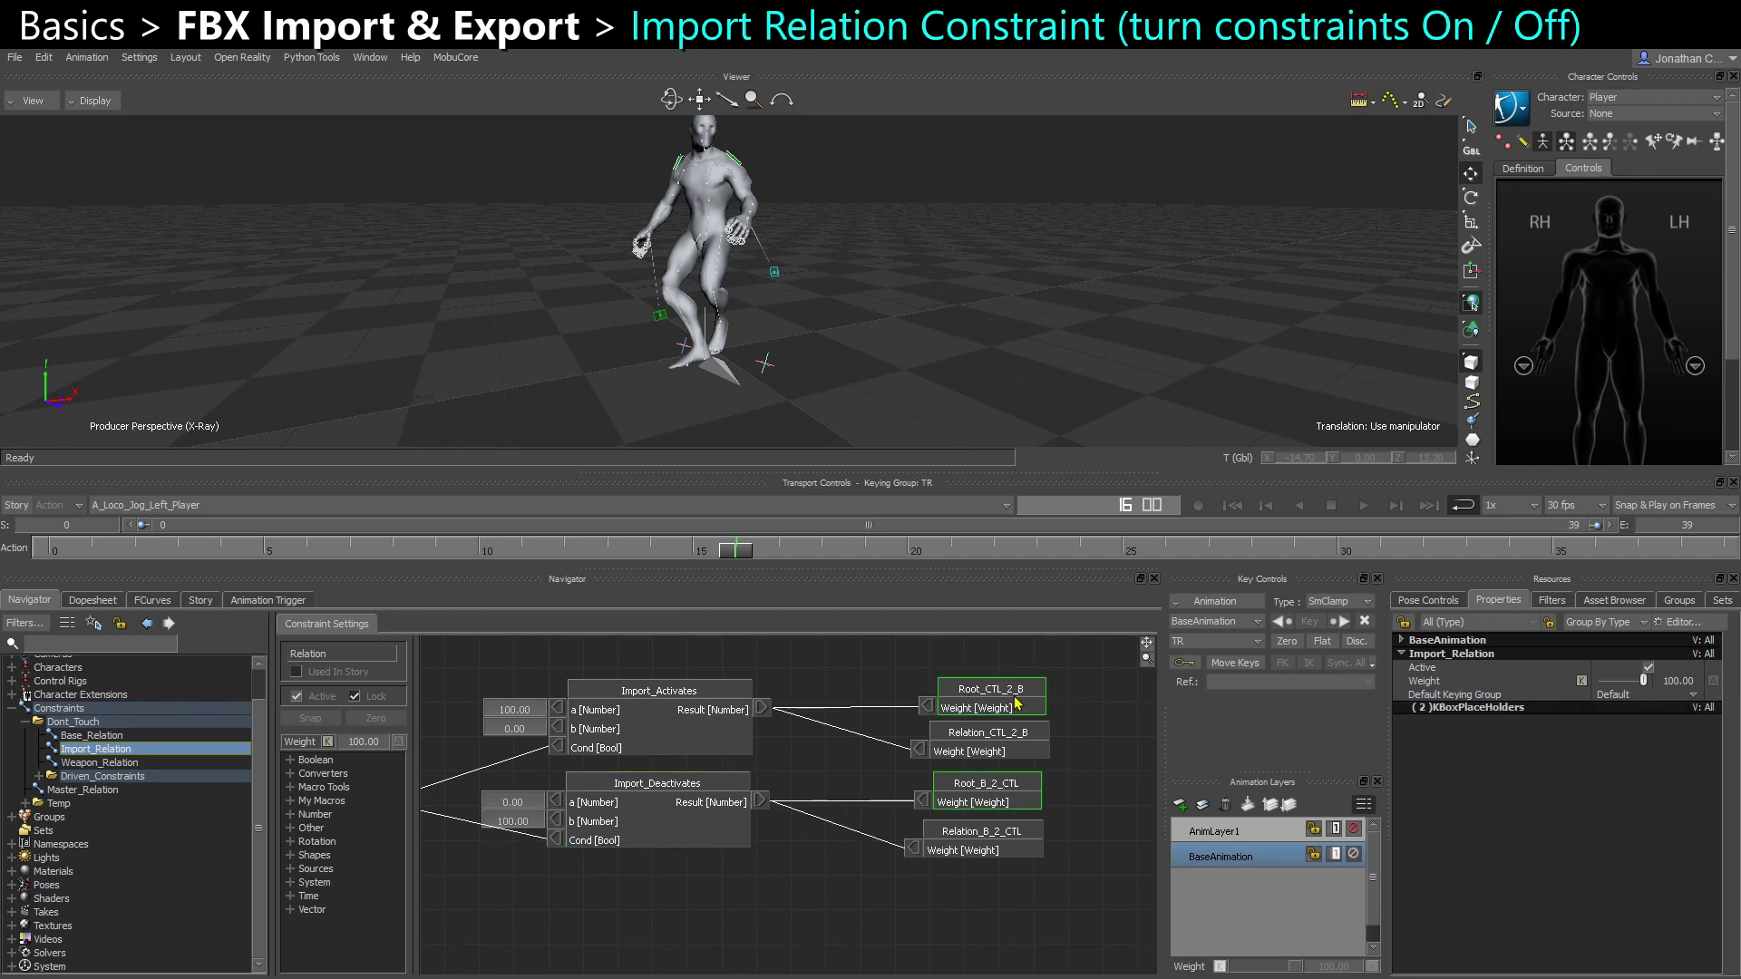
{"action": "left_click_drag", "start_coordinate": [1013, 697], "coordinate": [1010, 694]}
{"action": "left_click", "coordinate": [1075, 795]}
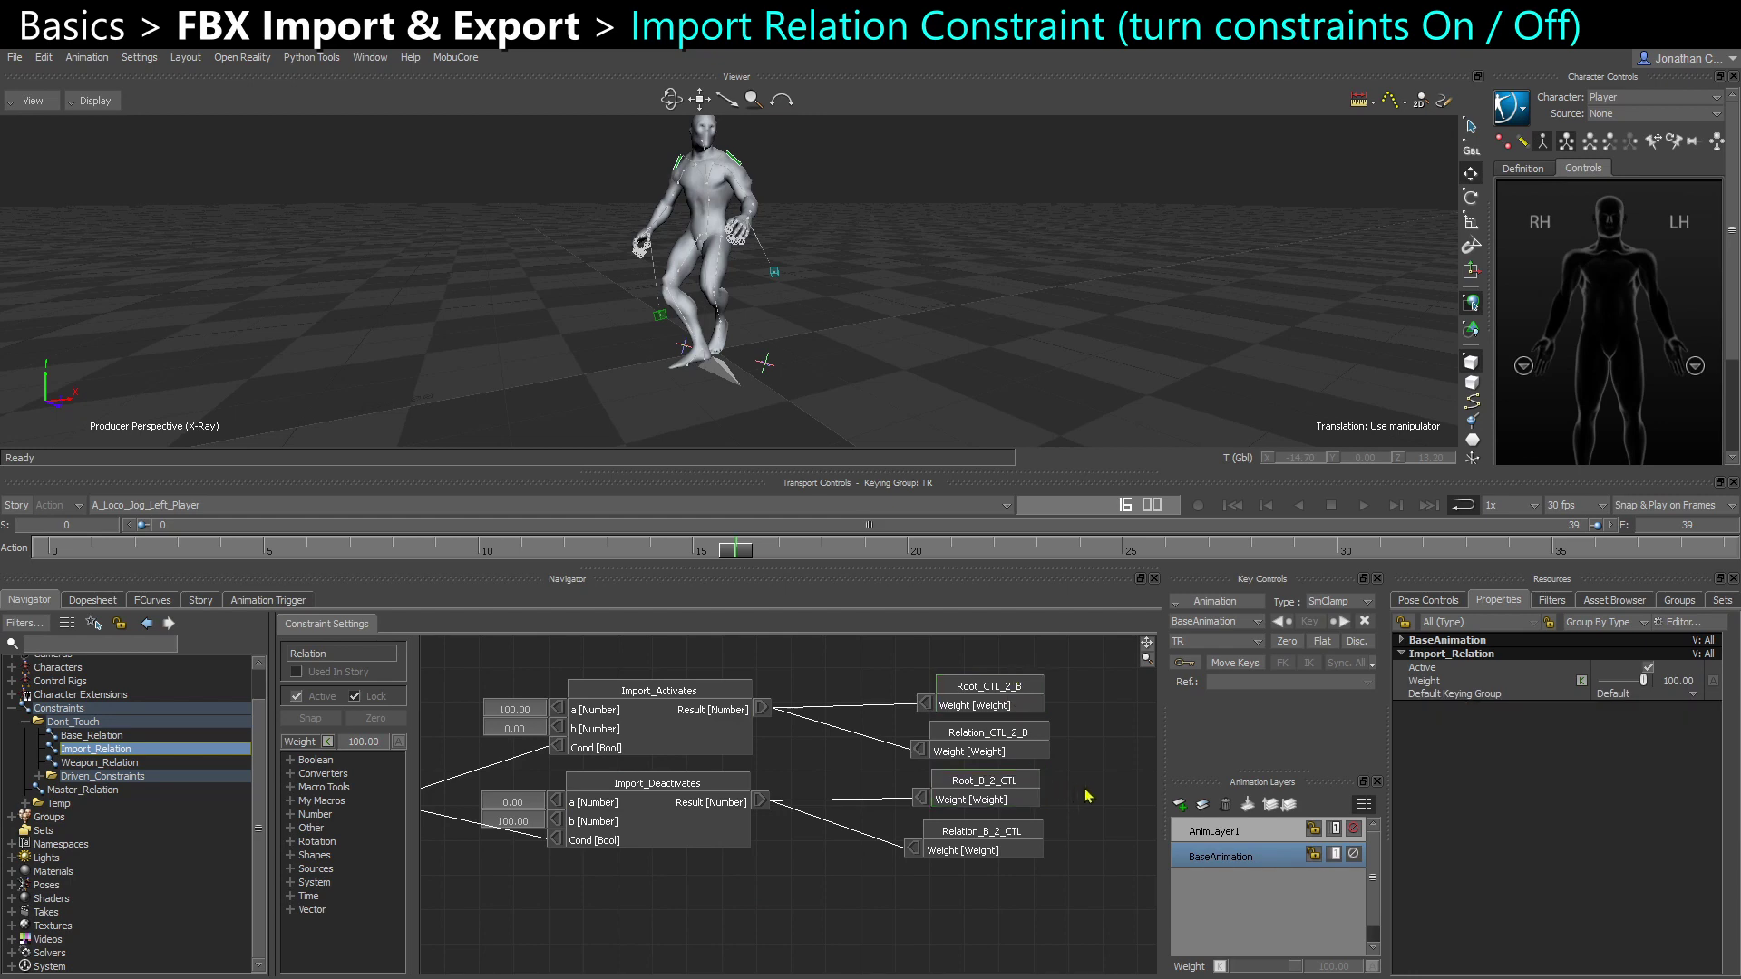
{"action": "left_click", "coordinate": [1009, 788]}
{"action": "left_click_drag", "start_coordinate": [1009, 785], "coordinate": [1000, 788]}
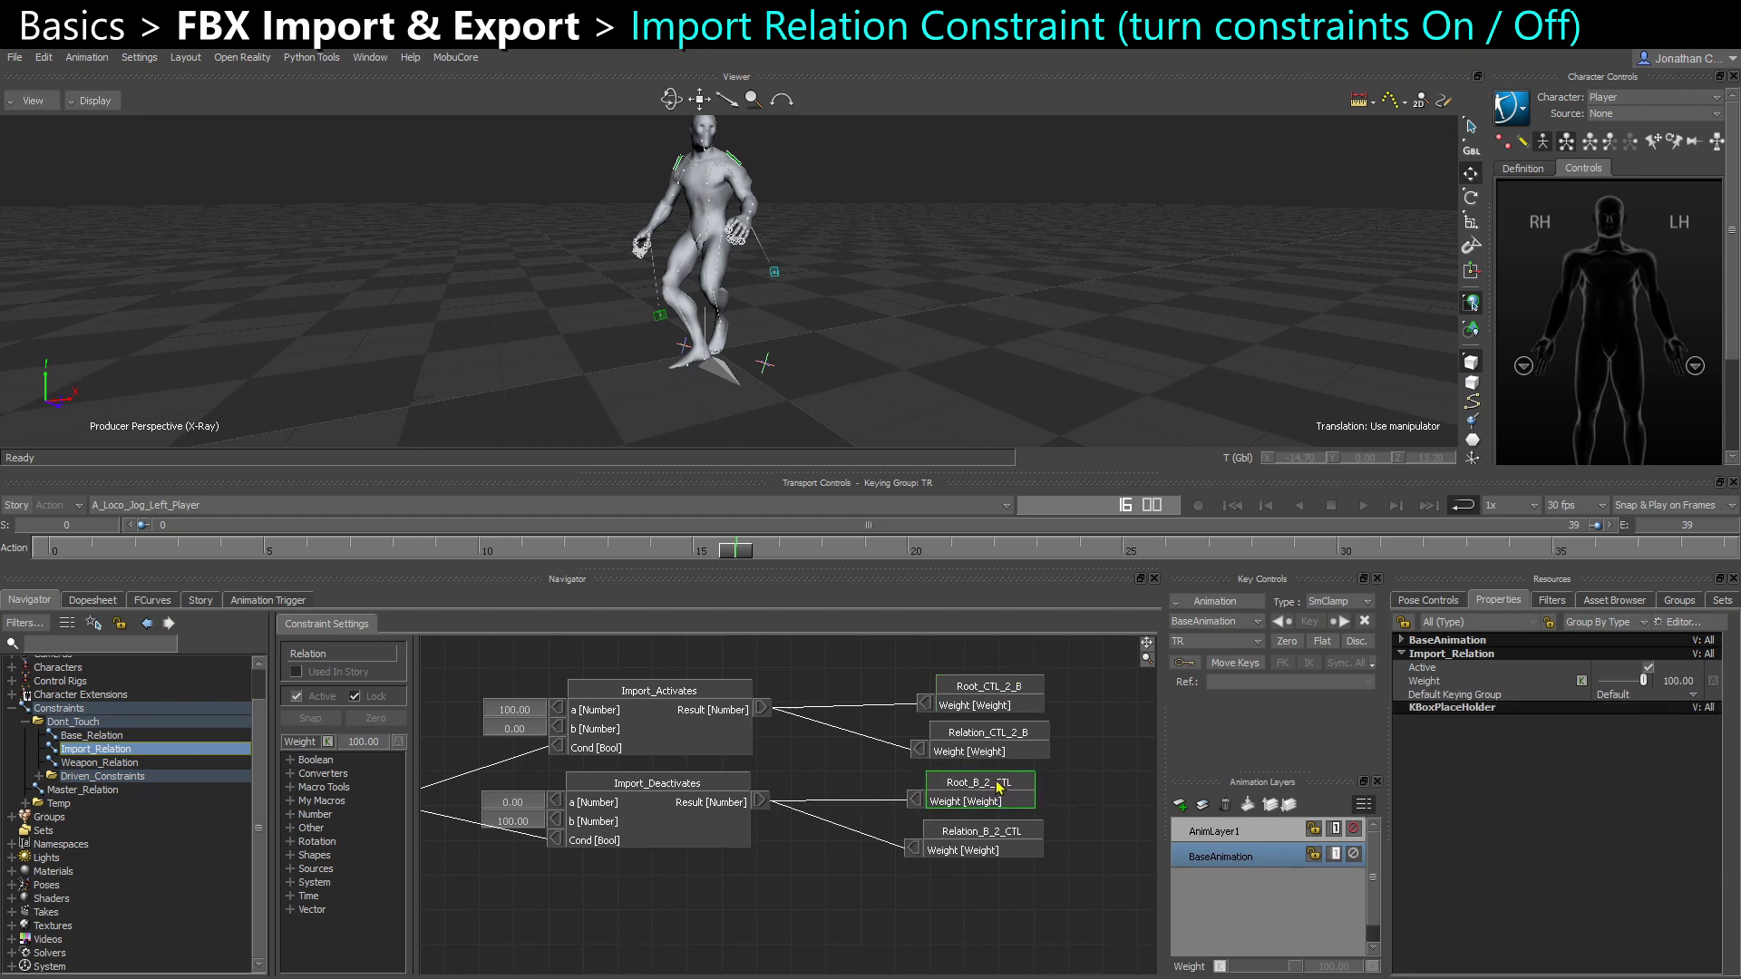
{"action": "left_click", "coordinate": [1059, 796]}
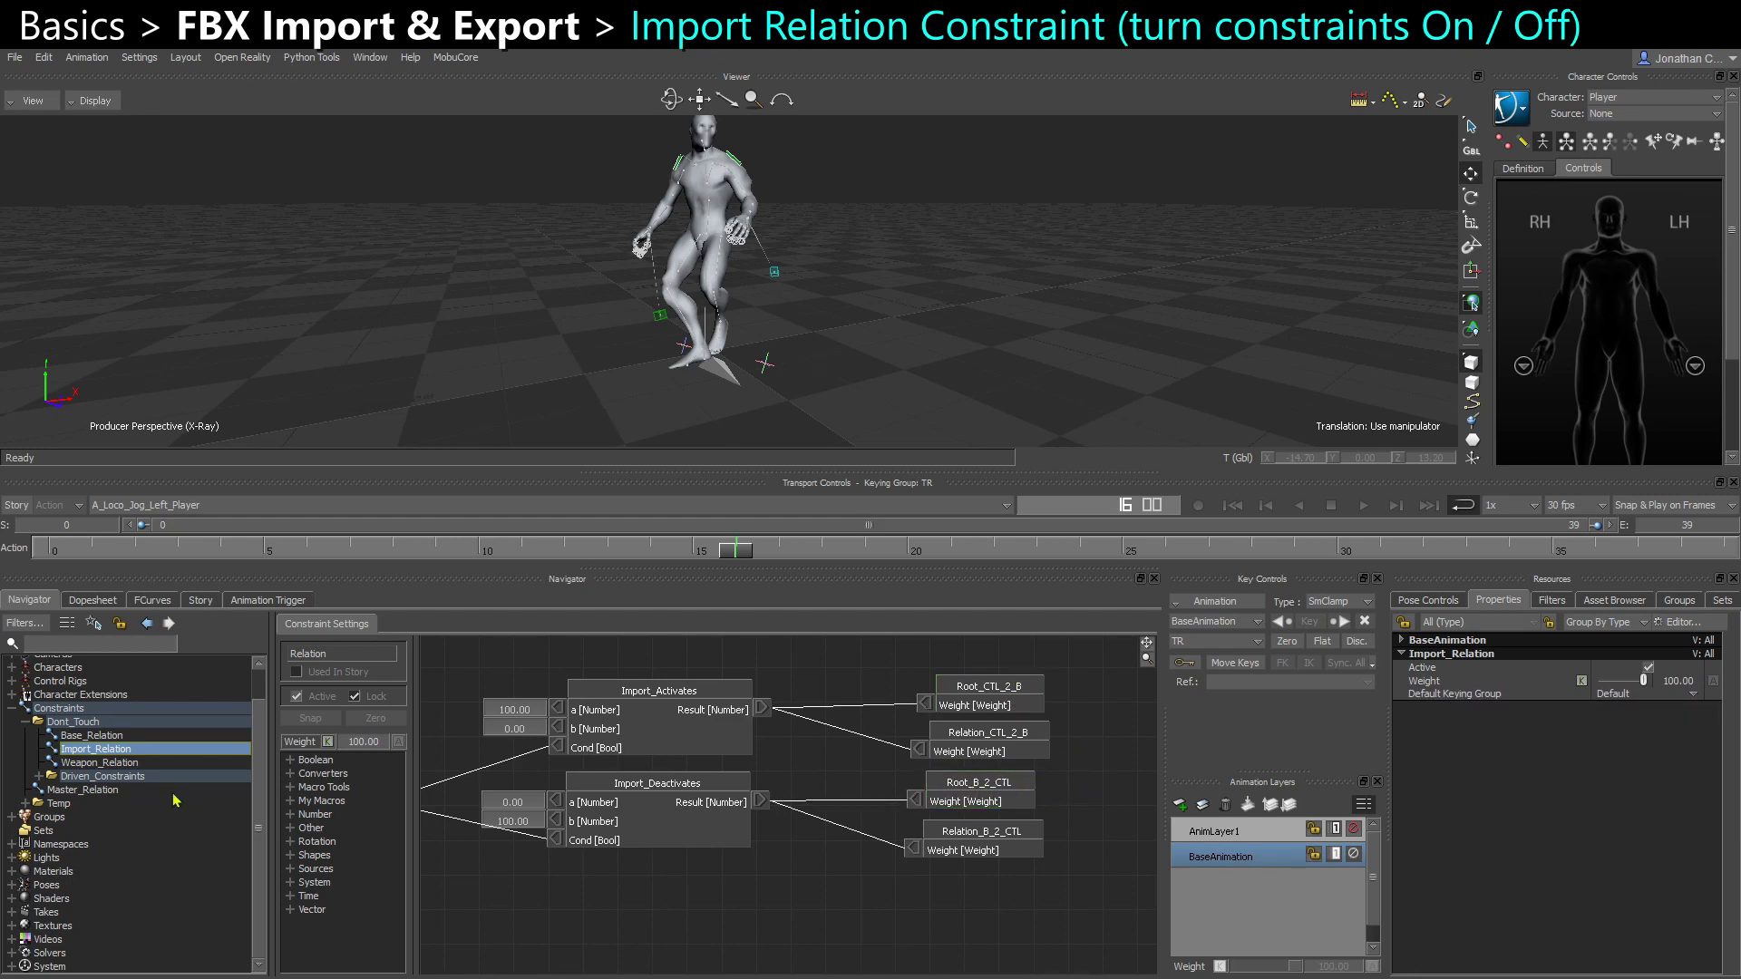
Expand Driven_Constraints and examine how Relation_B_2_CTL connects the WPN_RHand and WPN_LHand controllers to weapon_r and weapon_l.
{"action": "left_click", "coordinate": [38, 777]}
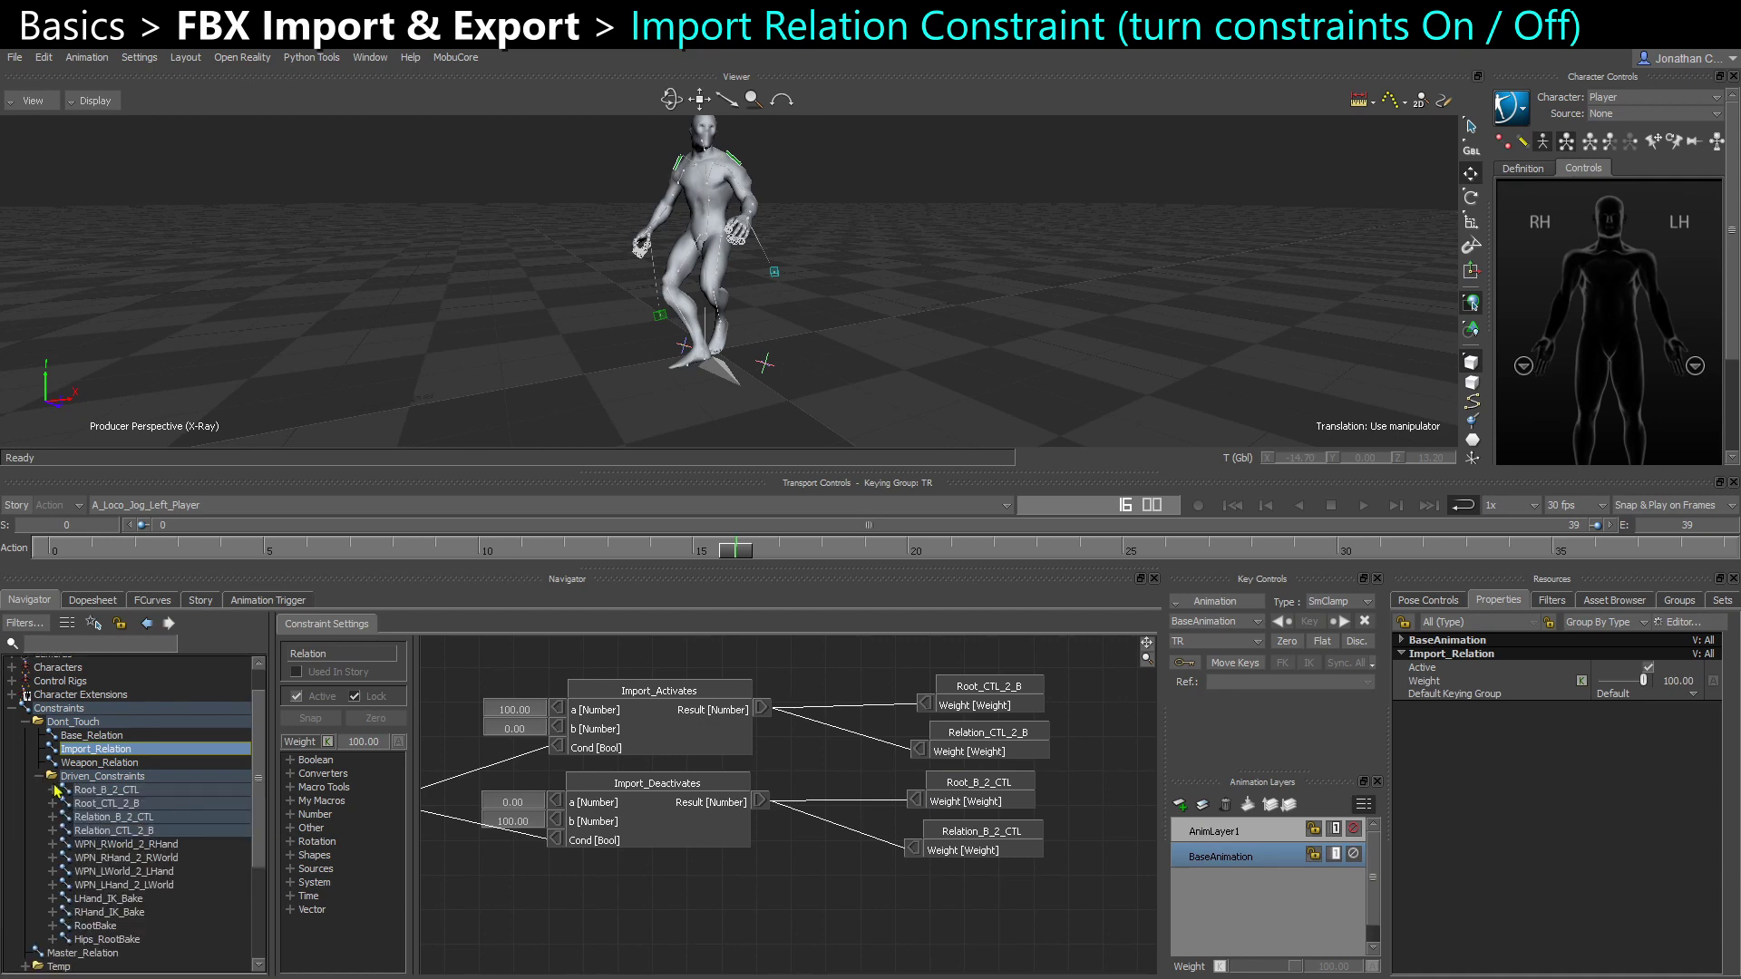
{"action": "left_click", "coordinate": [116, 831]}
{"action": "left_click", "coordinate": [113, 817]}
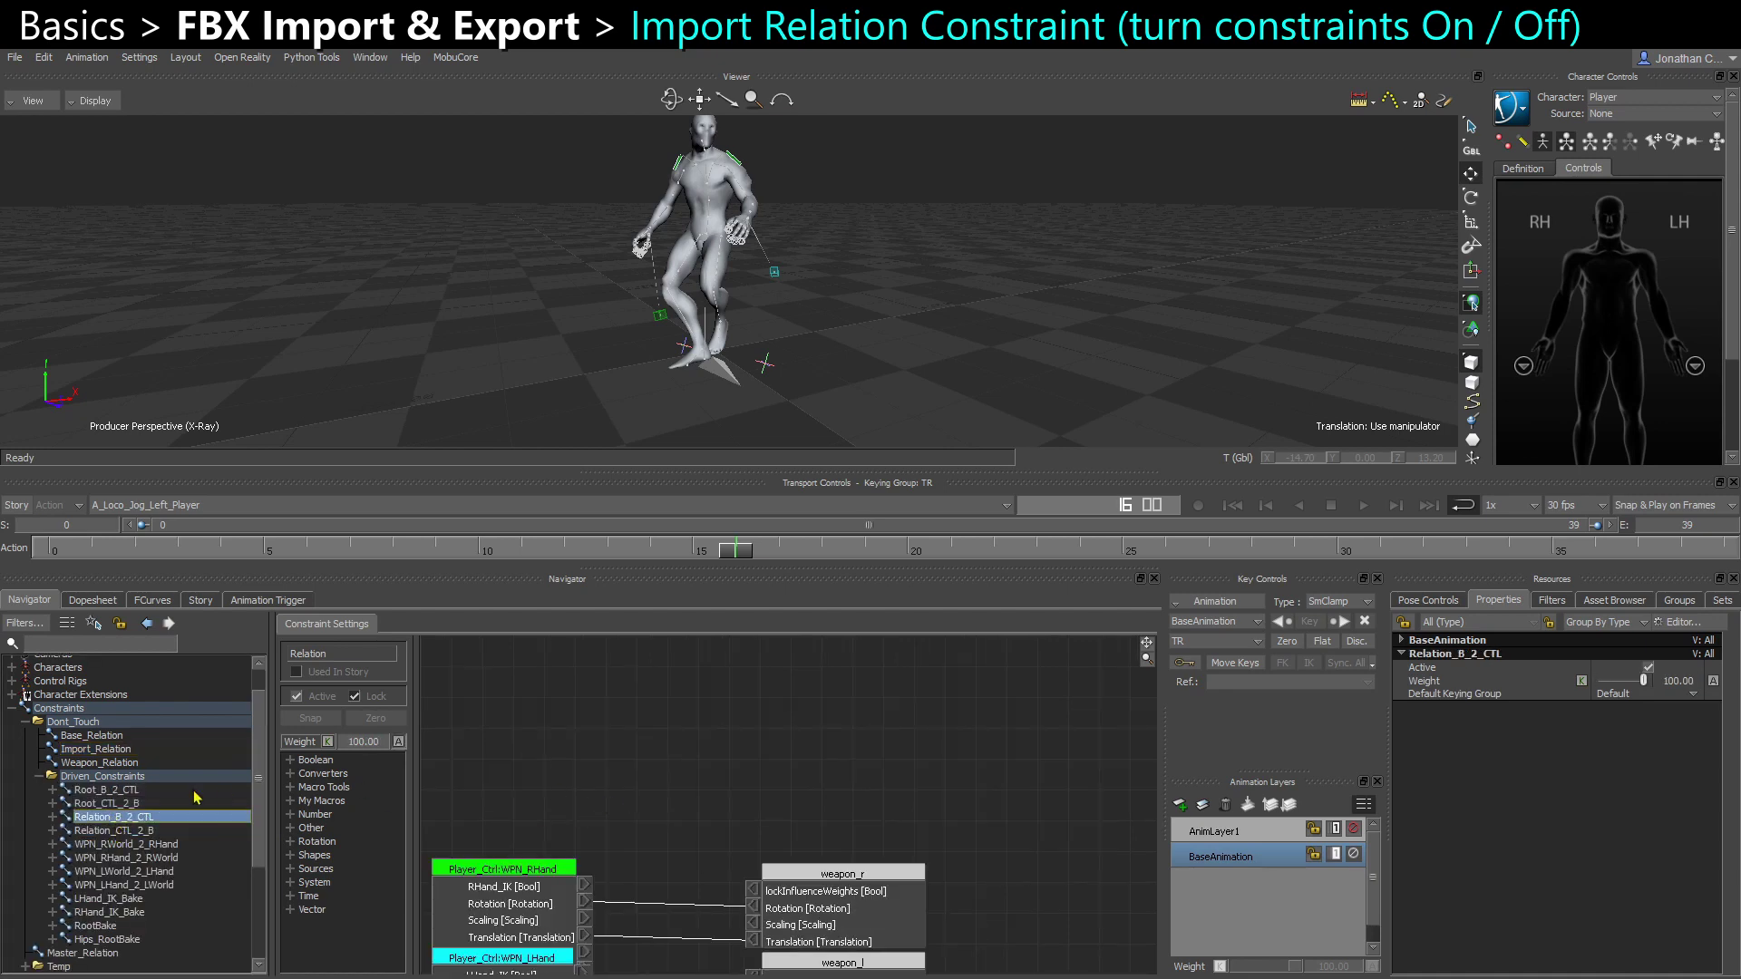
{"action": "scroll", "coordinate": [689, 786], "scroll_direction": "down", "scroll_amount": 5}
{"action": "middle_click_drag", "start_coordinate": [681, 787], "coordinate": [744, 676]}
{"action": "scroll", "coordinate": [599, 769], "scroll_direction": "up", "scroll_amount": 3}
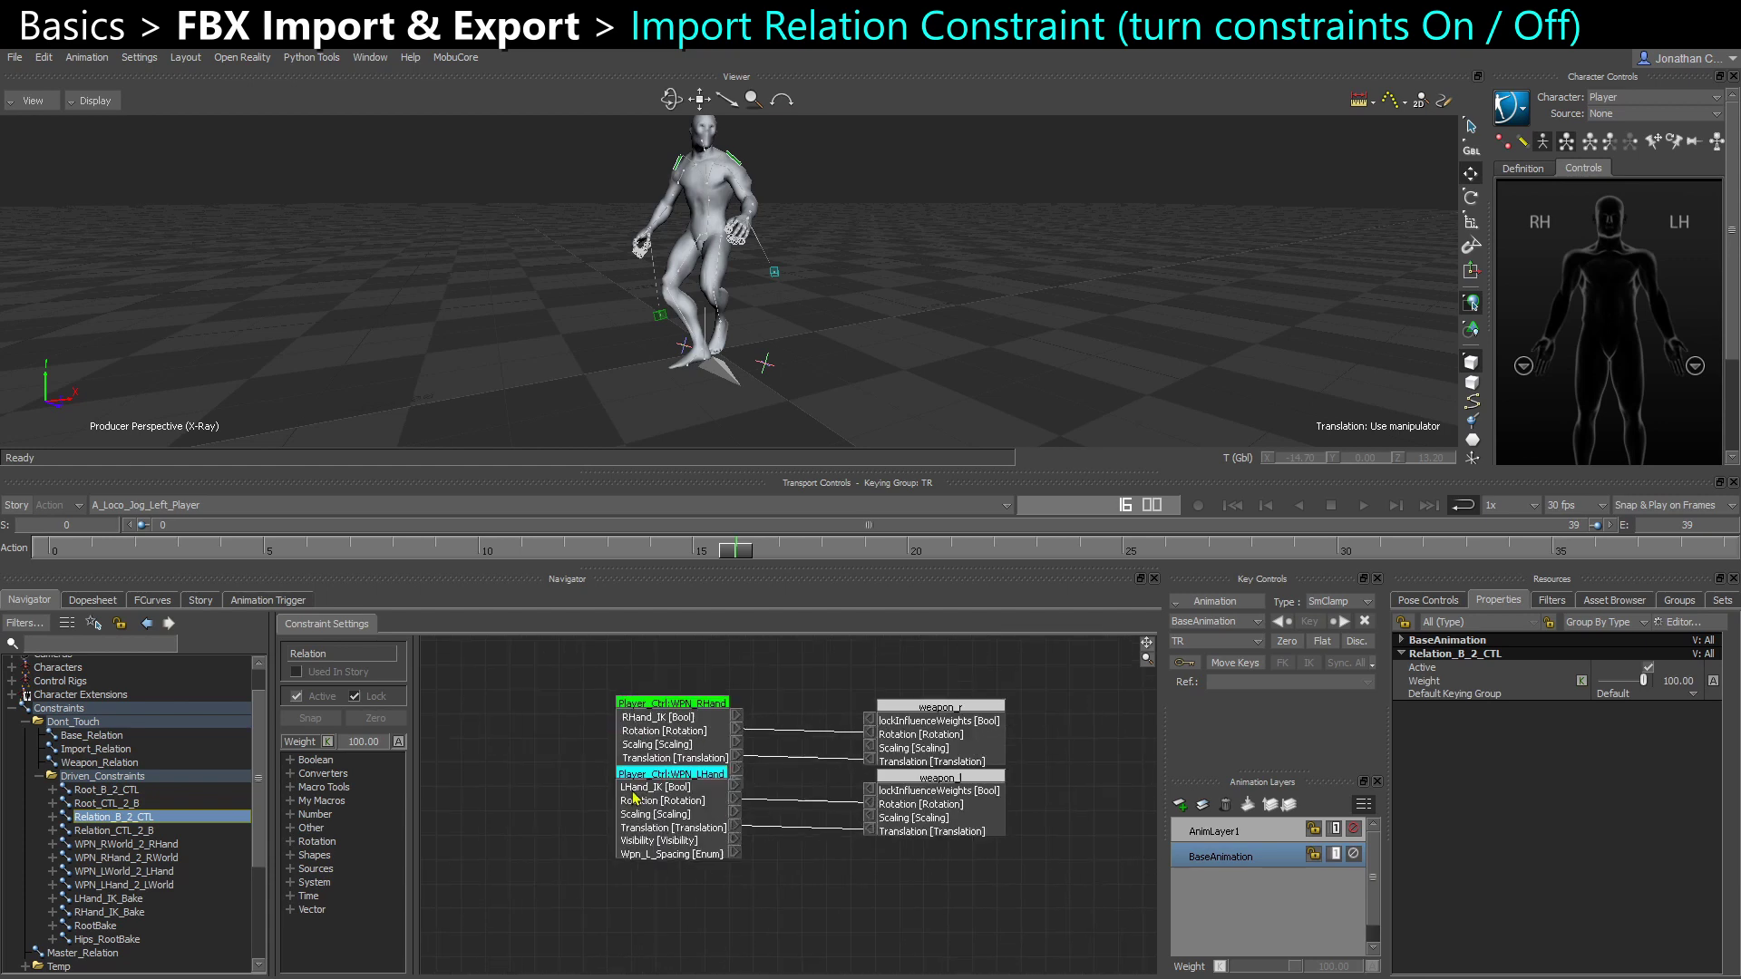
{"action": "scroll", "coordinate": [633, 792], "scroll_direction": "up", "scroll_amount": 1}
{"action": "left_click_drag", "start_coordinate": [519, 709], "coordinate": [664, 861]}
{"action": "middle_click_drag", "start_coordinate": [801, 860], "coordinate": [728, 873]}
{"action": "left_click_drag", "start_coordinate": [837, 908], "coordinate": [974, 709]}
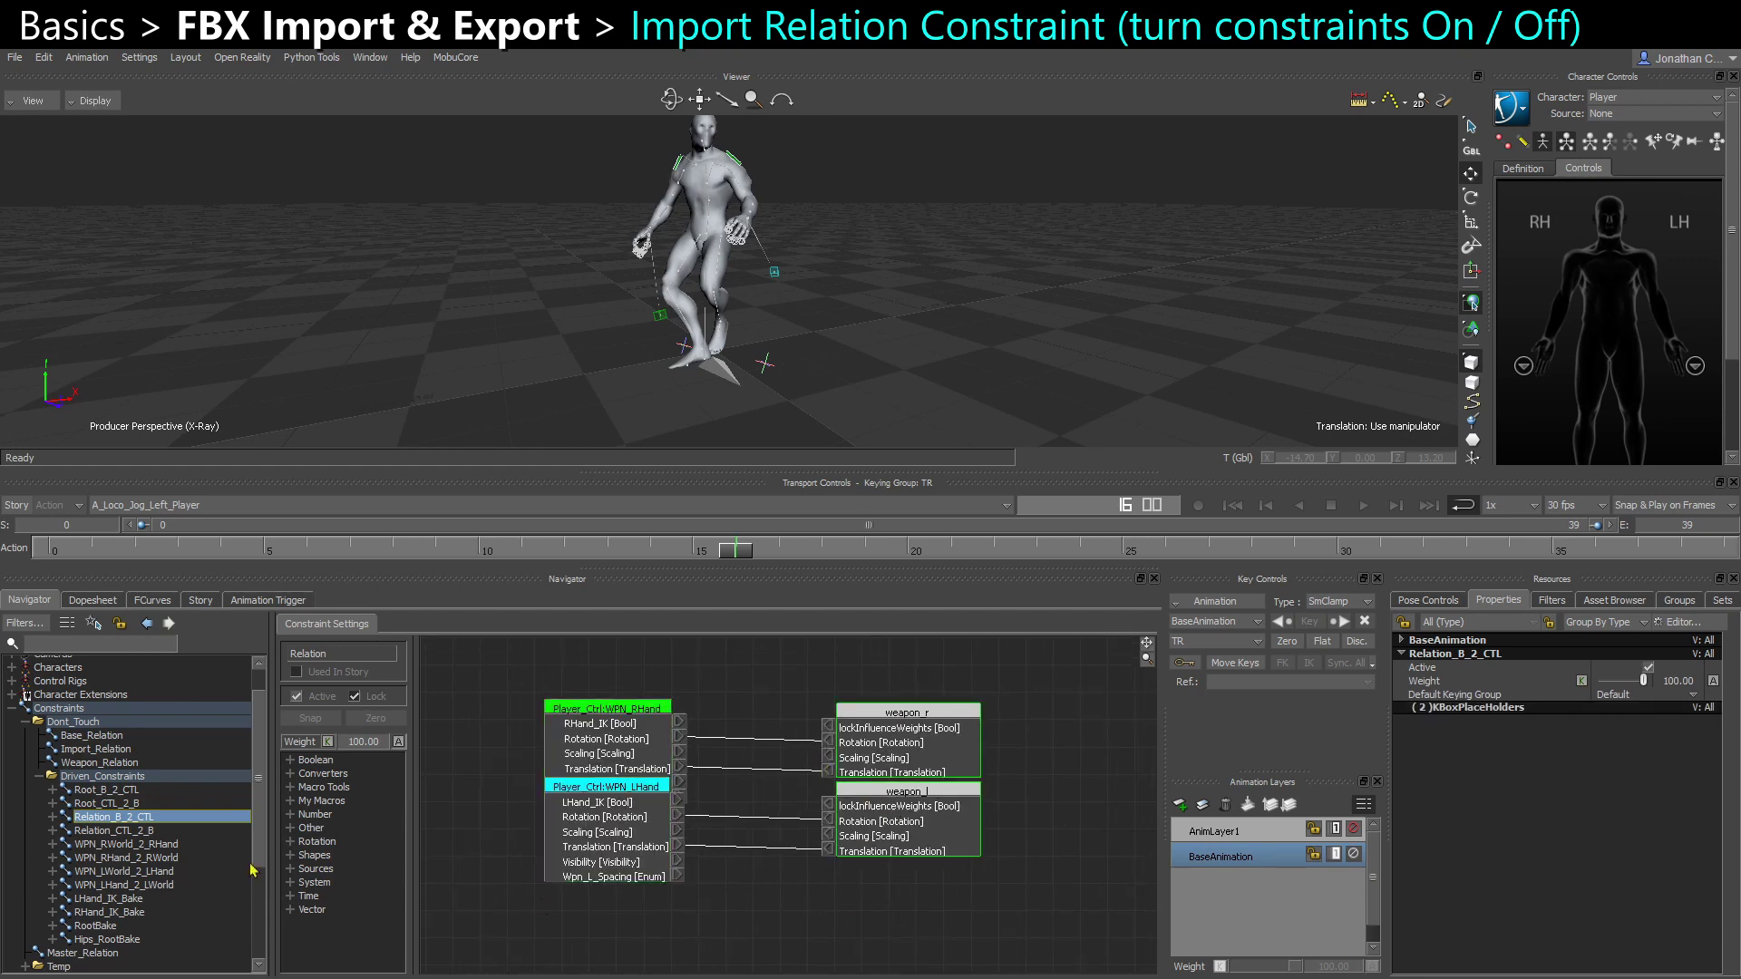
Examine the weapon bone and controller connections in Relation_CTL_2_B and compare them with Relation_B_2_CTL.
{"action": "left_click", "coordinate": [113, 831]}
{"action": "middle_click_drag", "start_coordinate": [816, 798], "coordinate": [806, 695]}
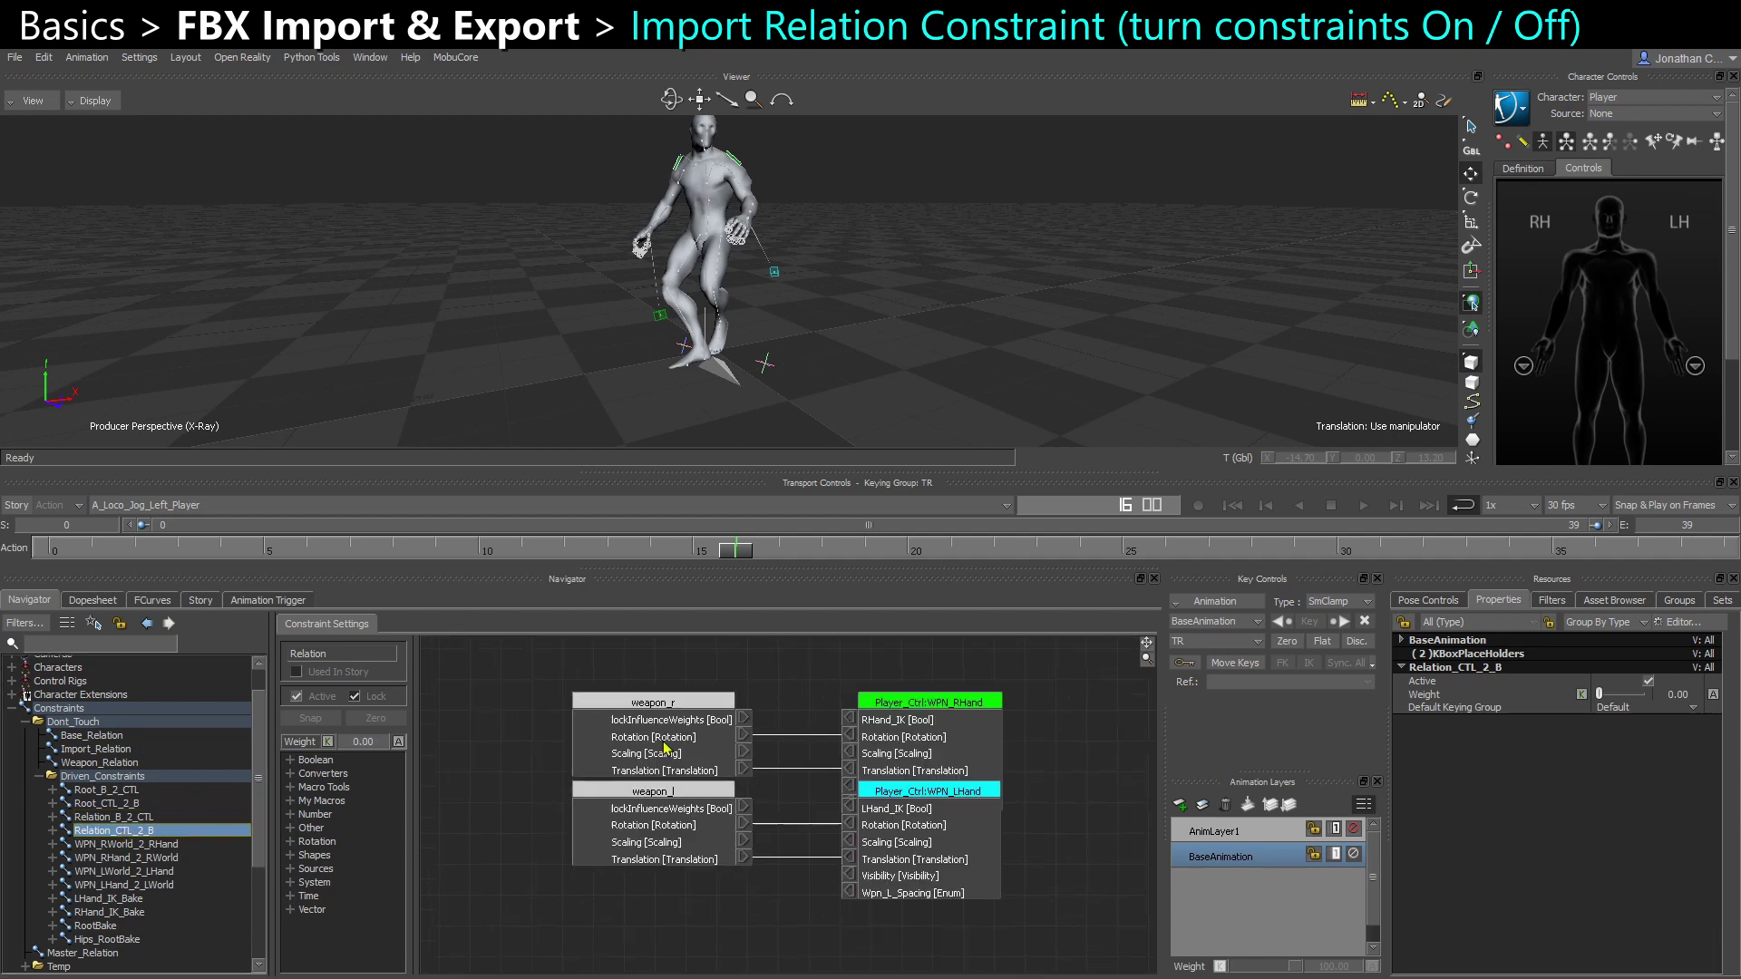
{"action": "left_click_drag", "start_coordinate": [502, 686], "coordinate": [666, 887]}
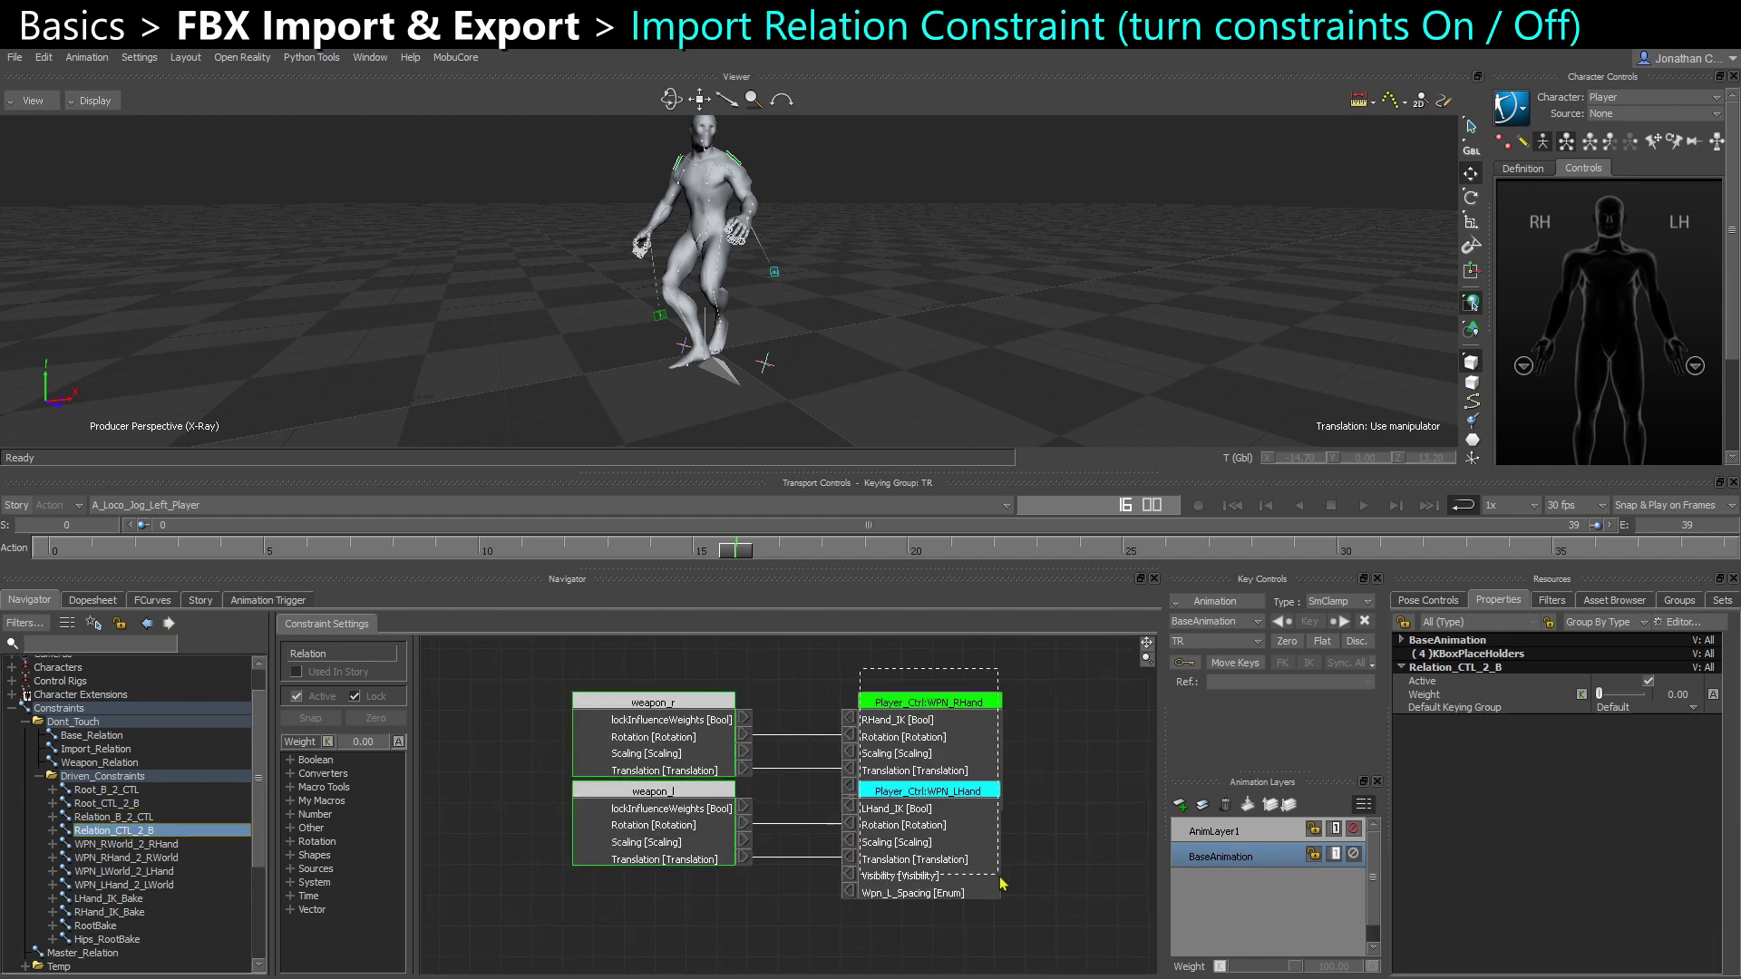
{"action": "left_click_drag", "start_coordinate": [1003, 885], "coordinate": [1003, 884]}
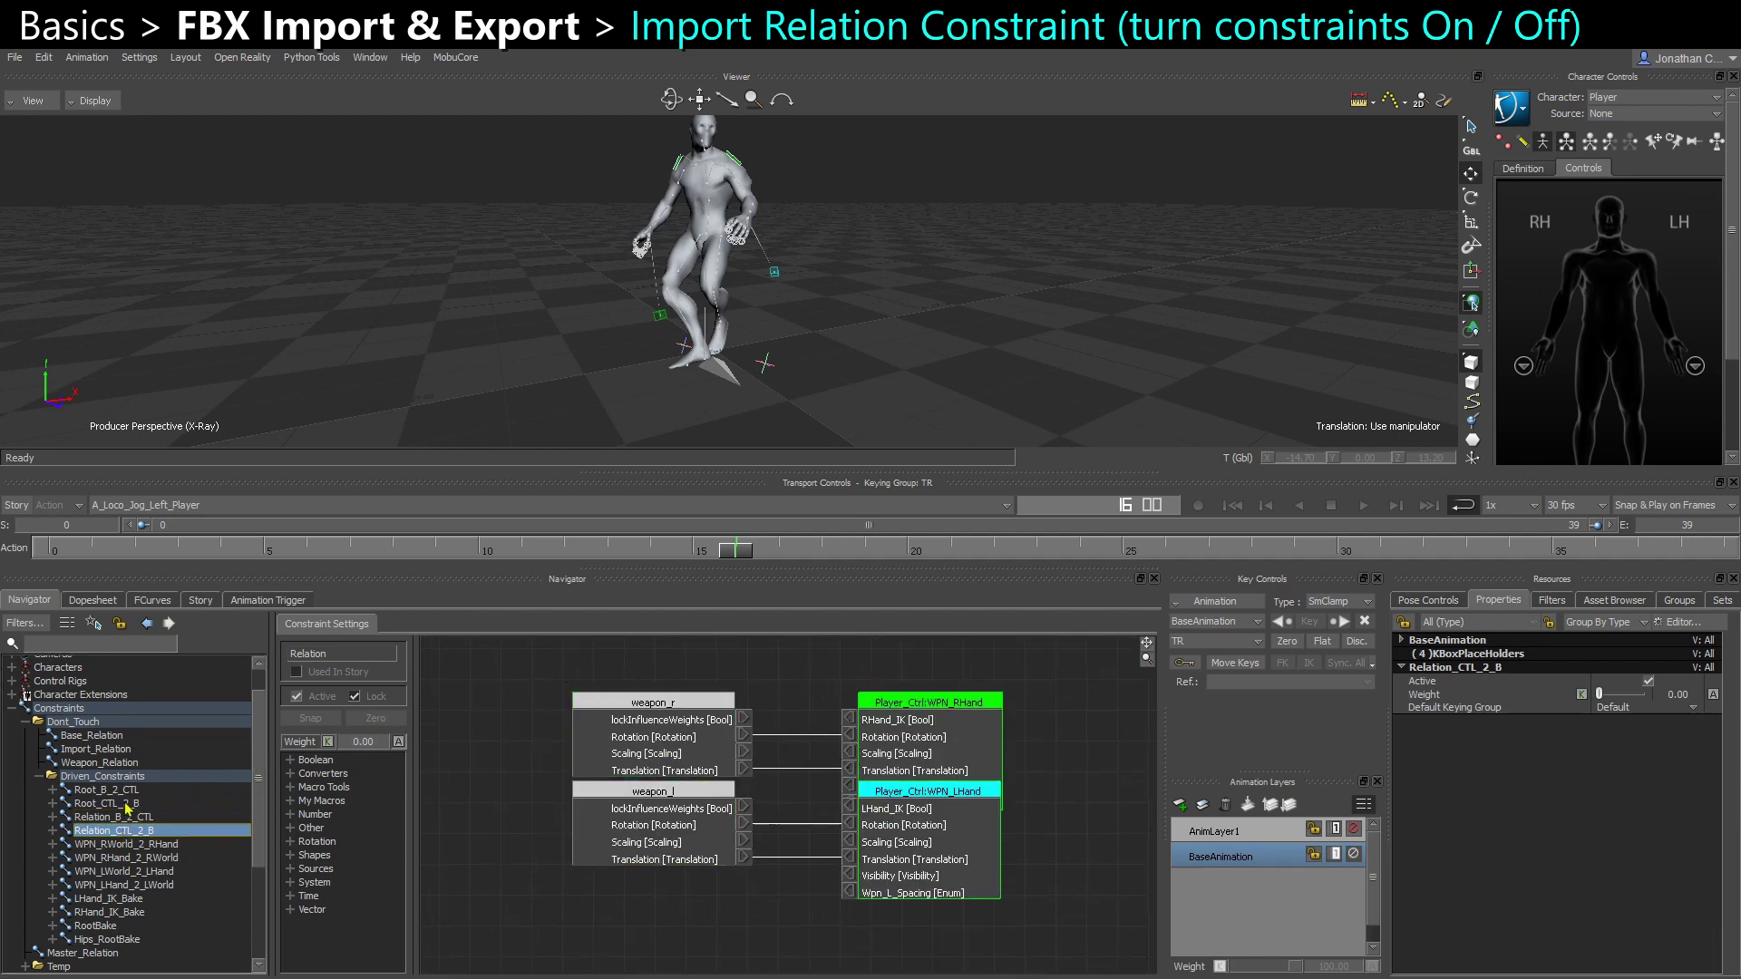
{"action": "left_click", "coordinate": [142, 818]}
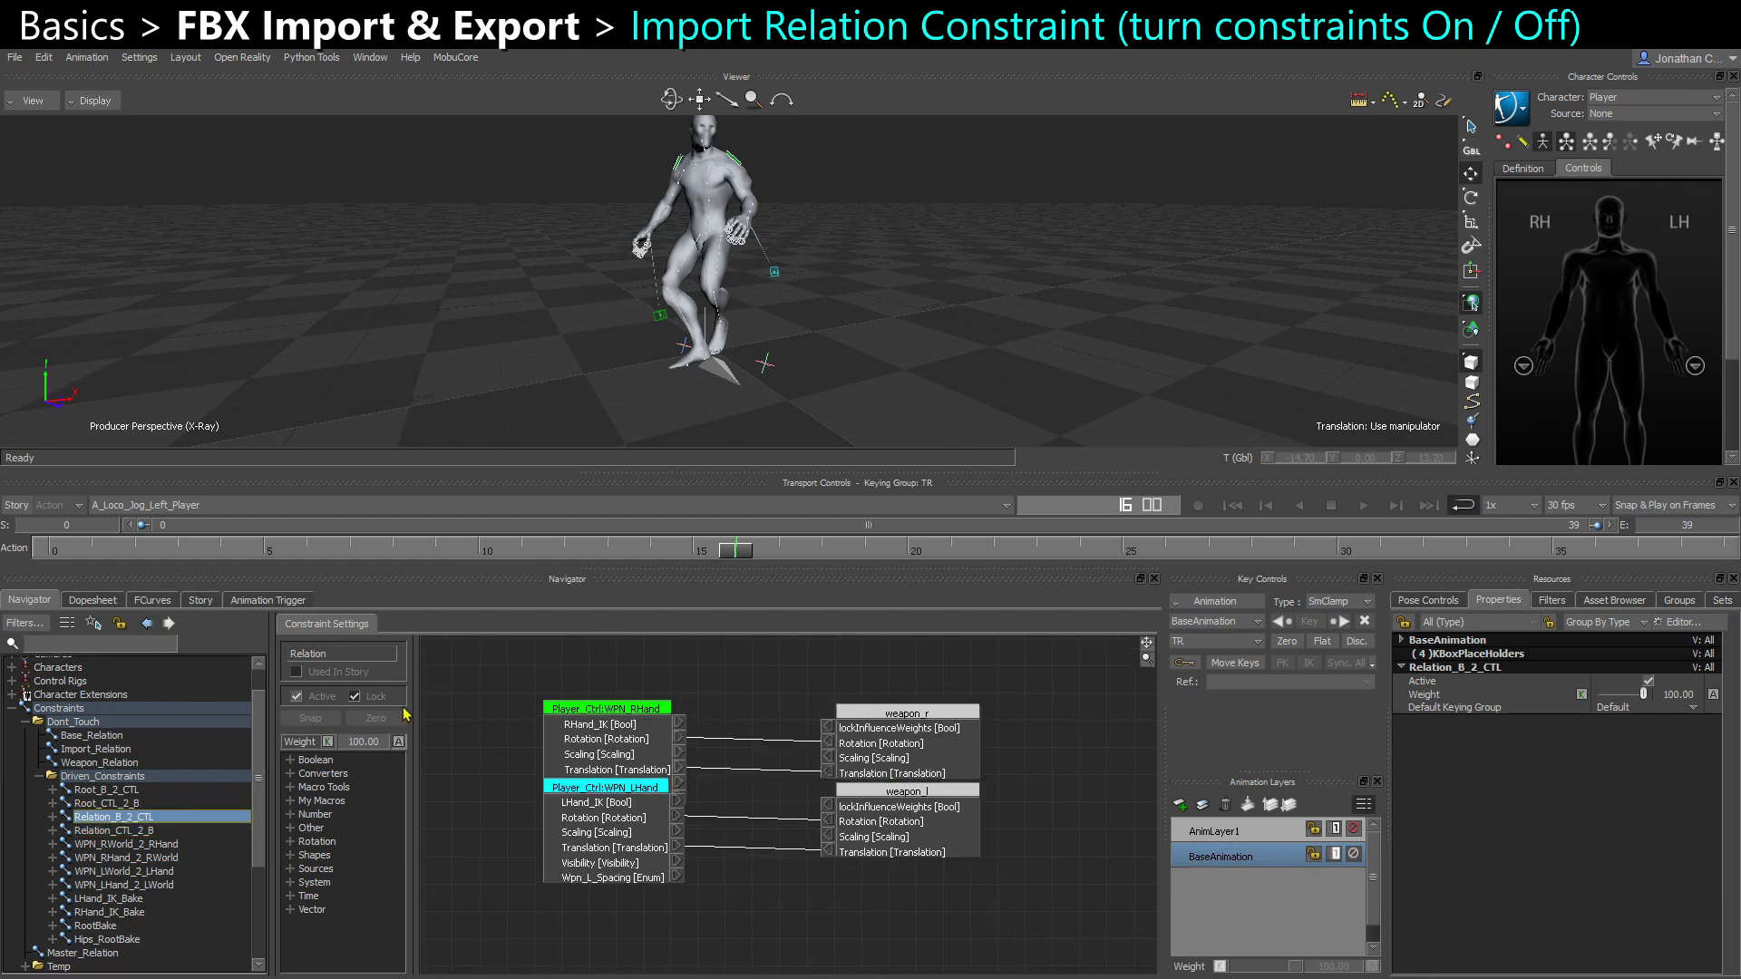
Compare the rotation offsets in the properties of the Root_B_2_CTL and Root_CTL_2_B constraints.
{"action": "left_click", "coordinate": [109, 789]}
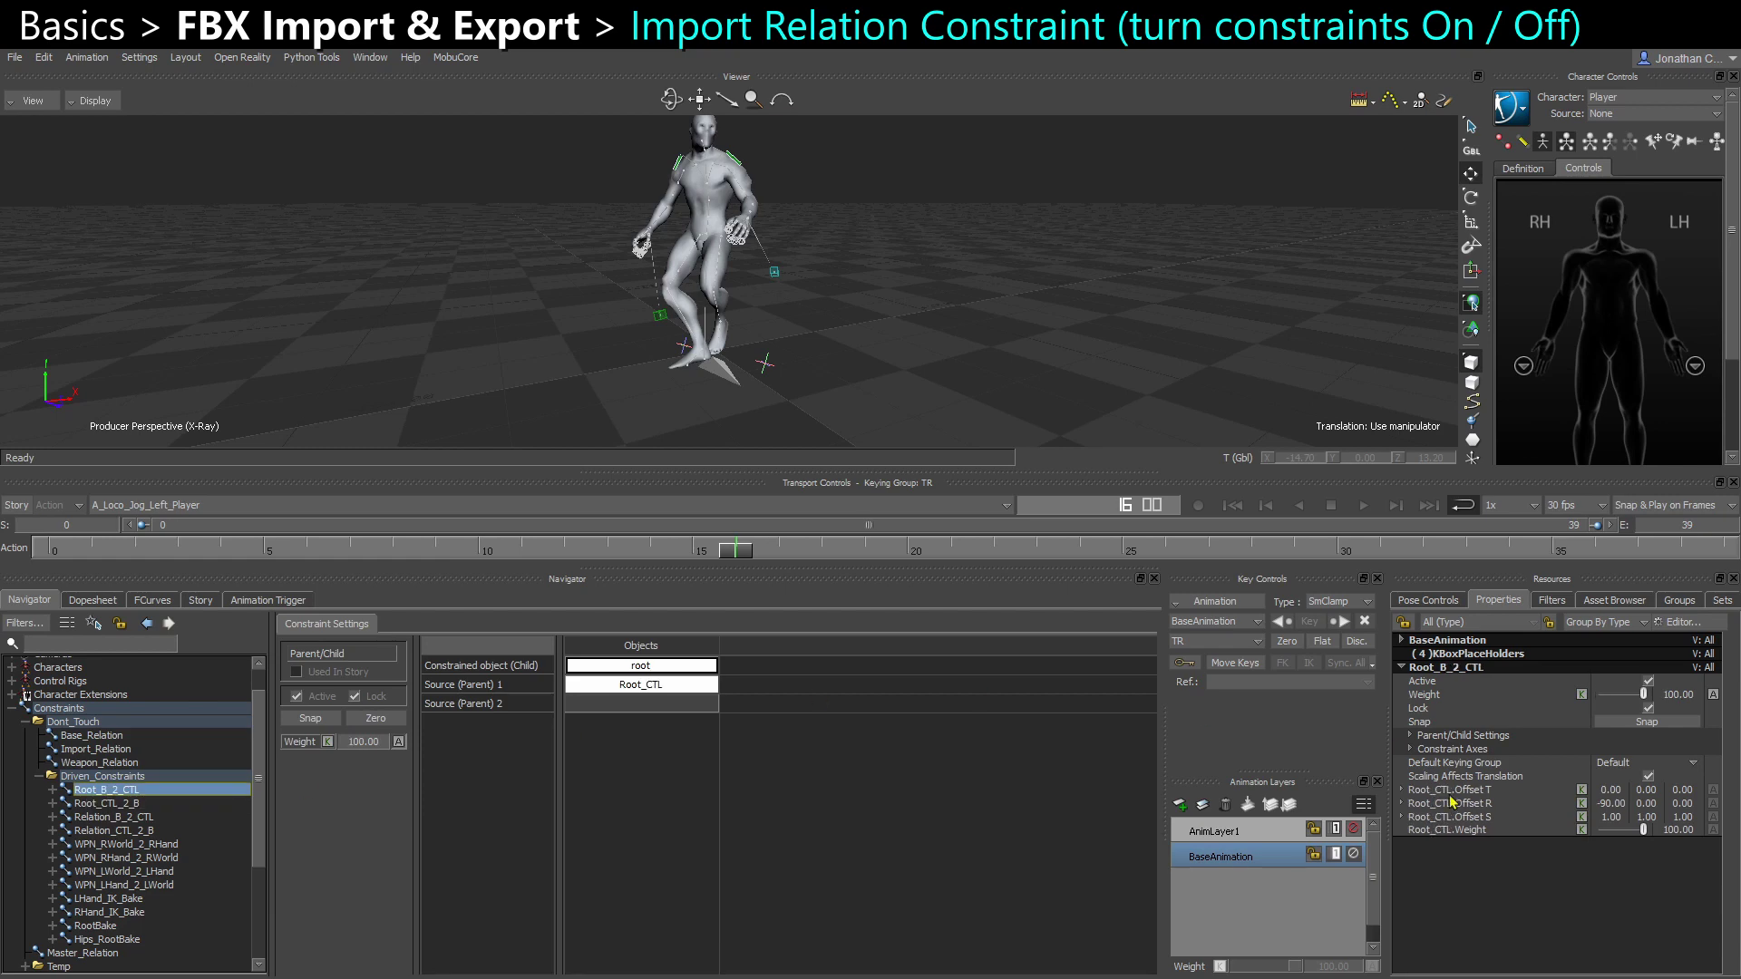
{"action": "left_click", "coordinate": [1428, 804]}
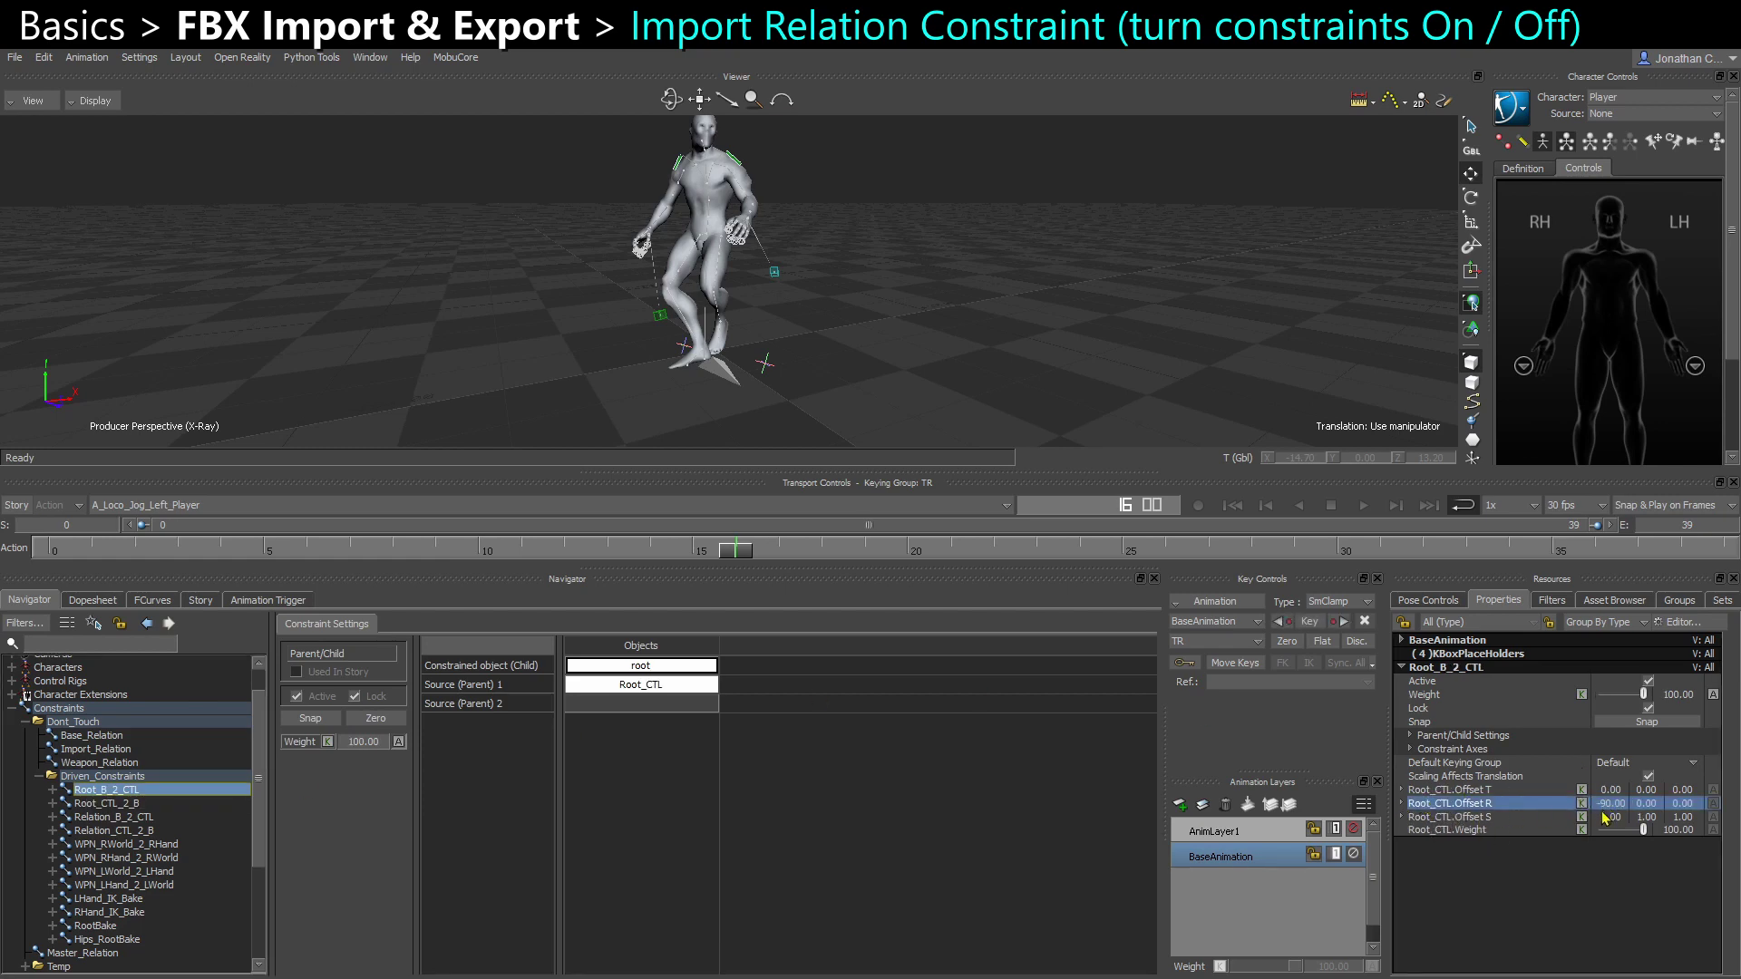
{"action": "left_click_drag", "start_coordinate": [1591, 808], "coordinate": [1567, 808]}
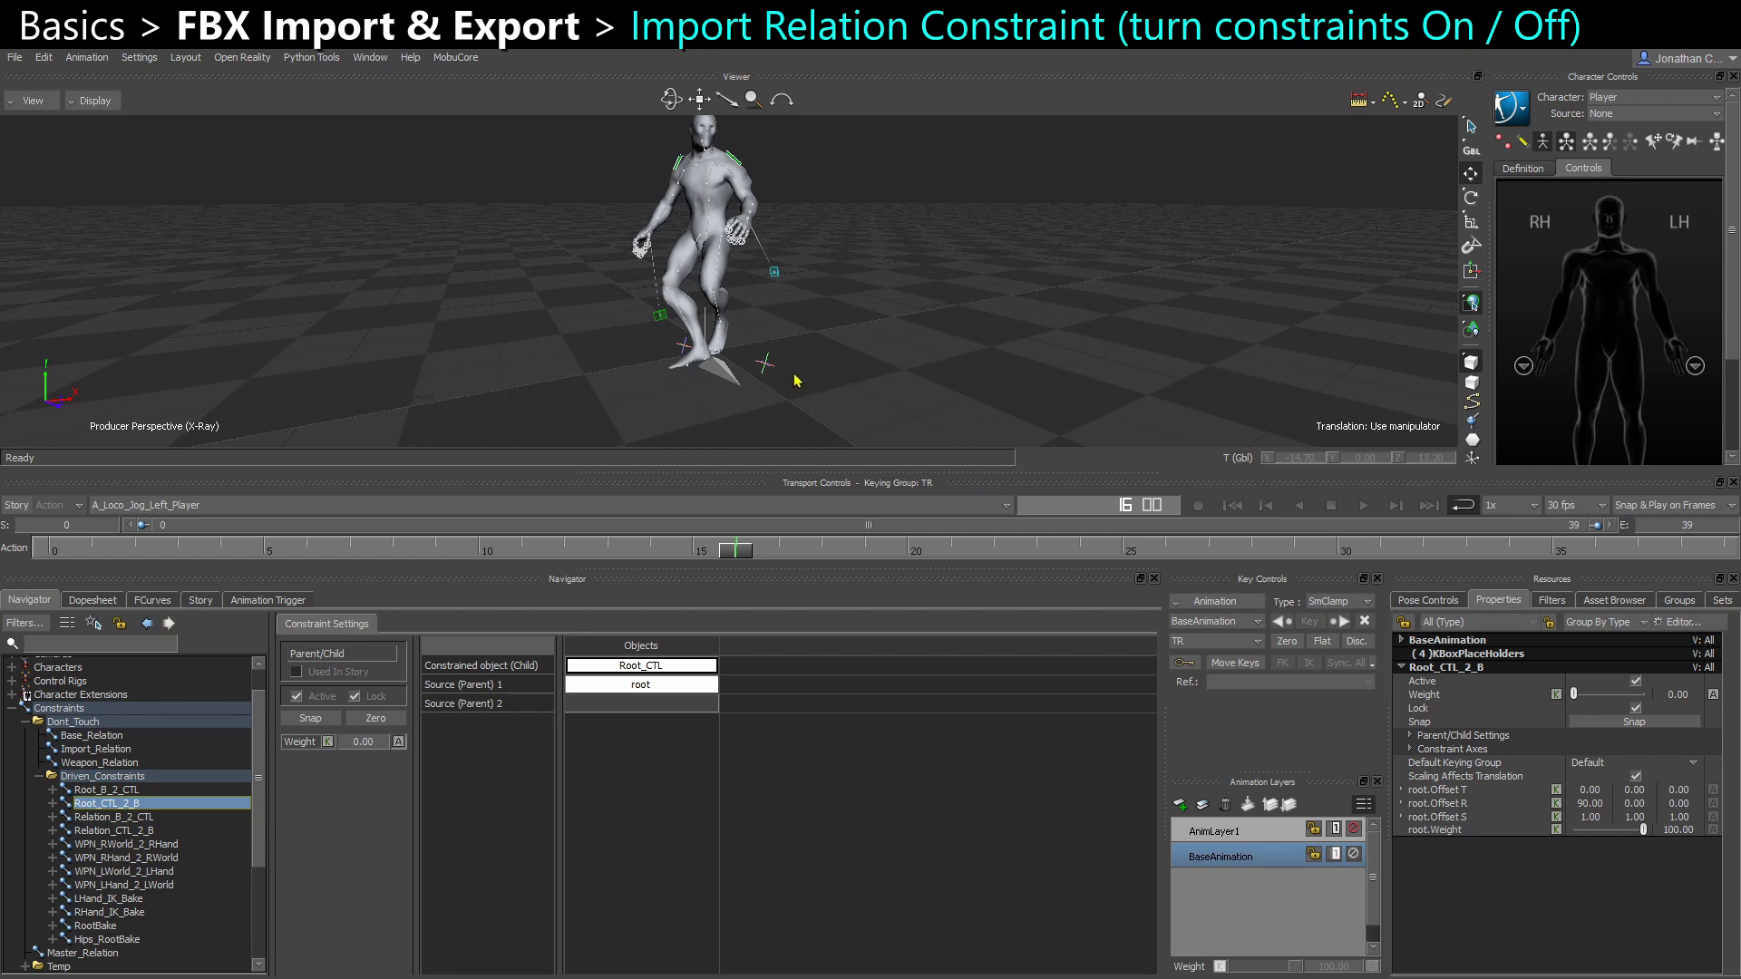
Enlarge the viewer, collapse Driven_Constraints and reopen the Import_Relation graph.
{"action": "left_click_drag", "start_coordinate": [677, 472], "coordinate": [676, 577]}
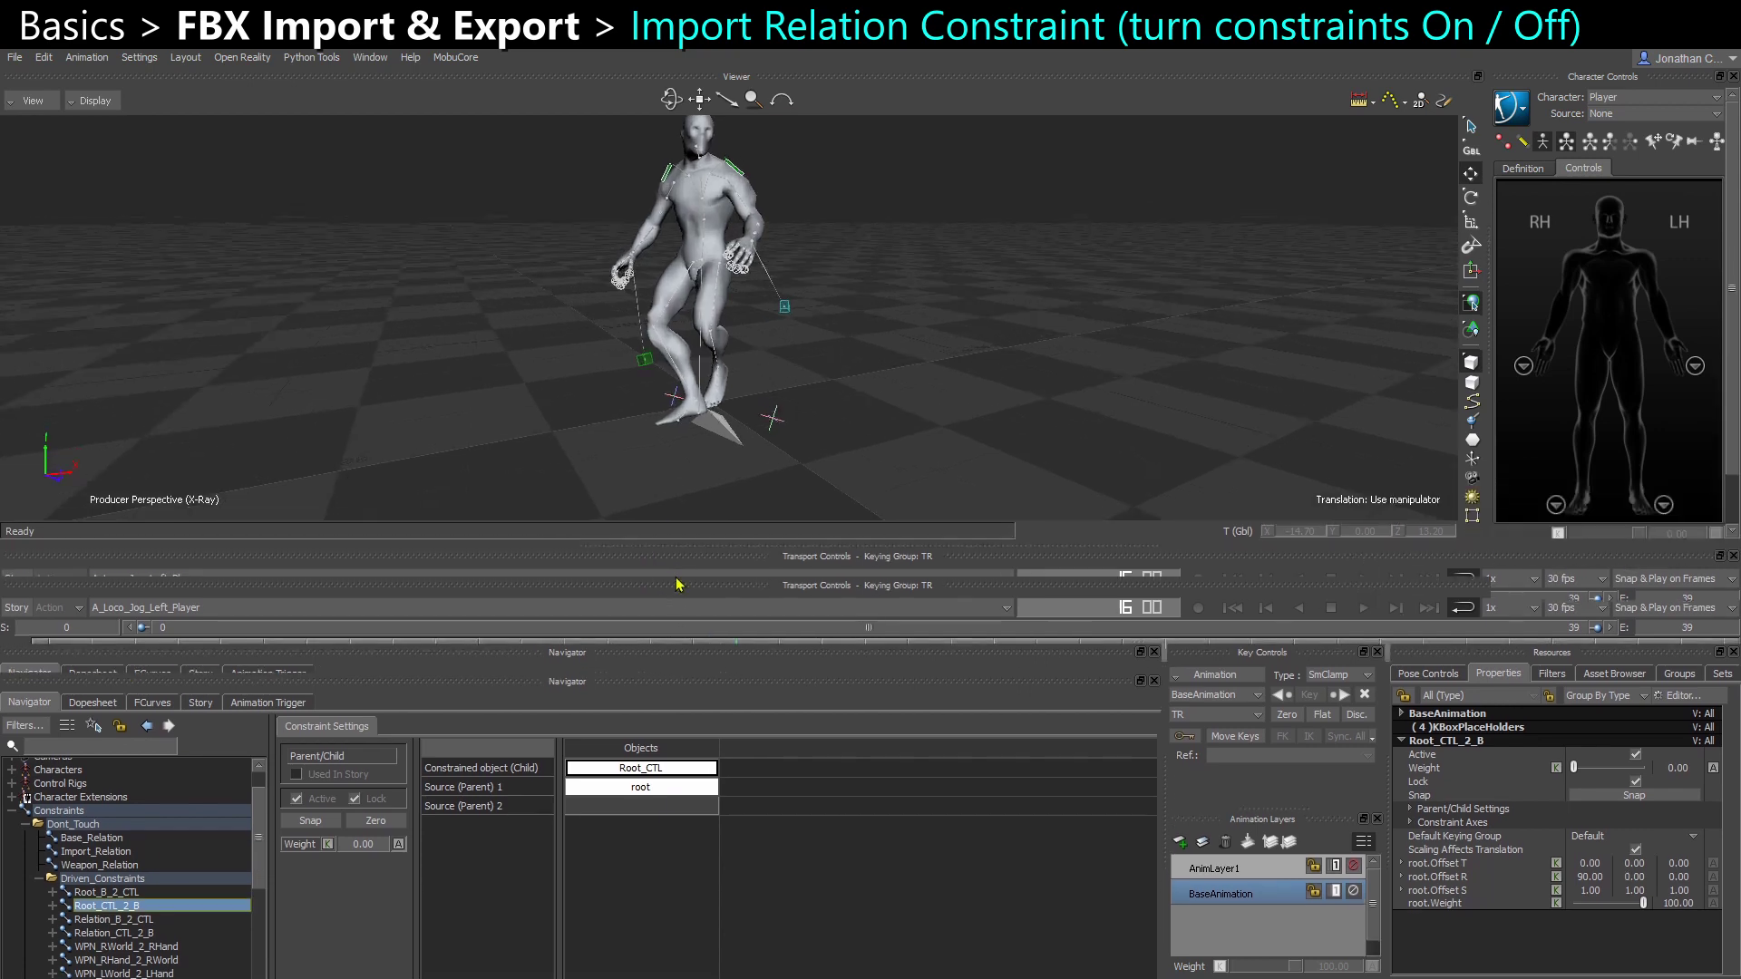
{"action": "left_click", "coordinate": [38, 881]}
{"action": "left_click", "coordinate": [95, 854]}
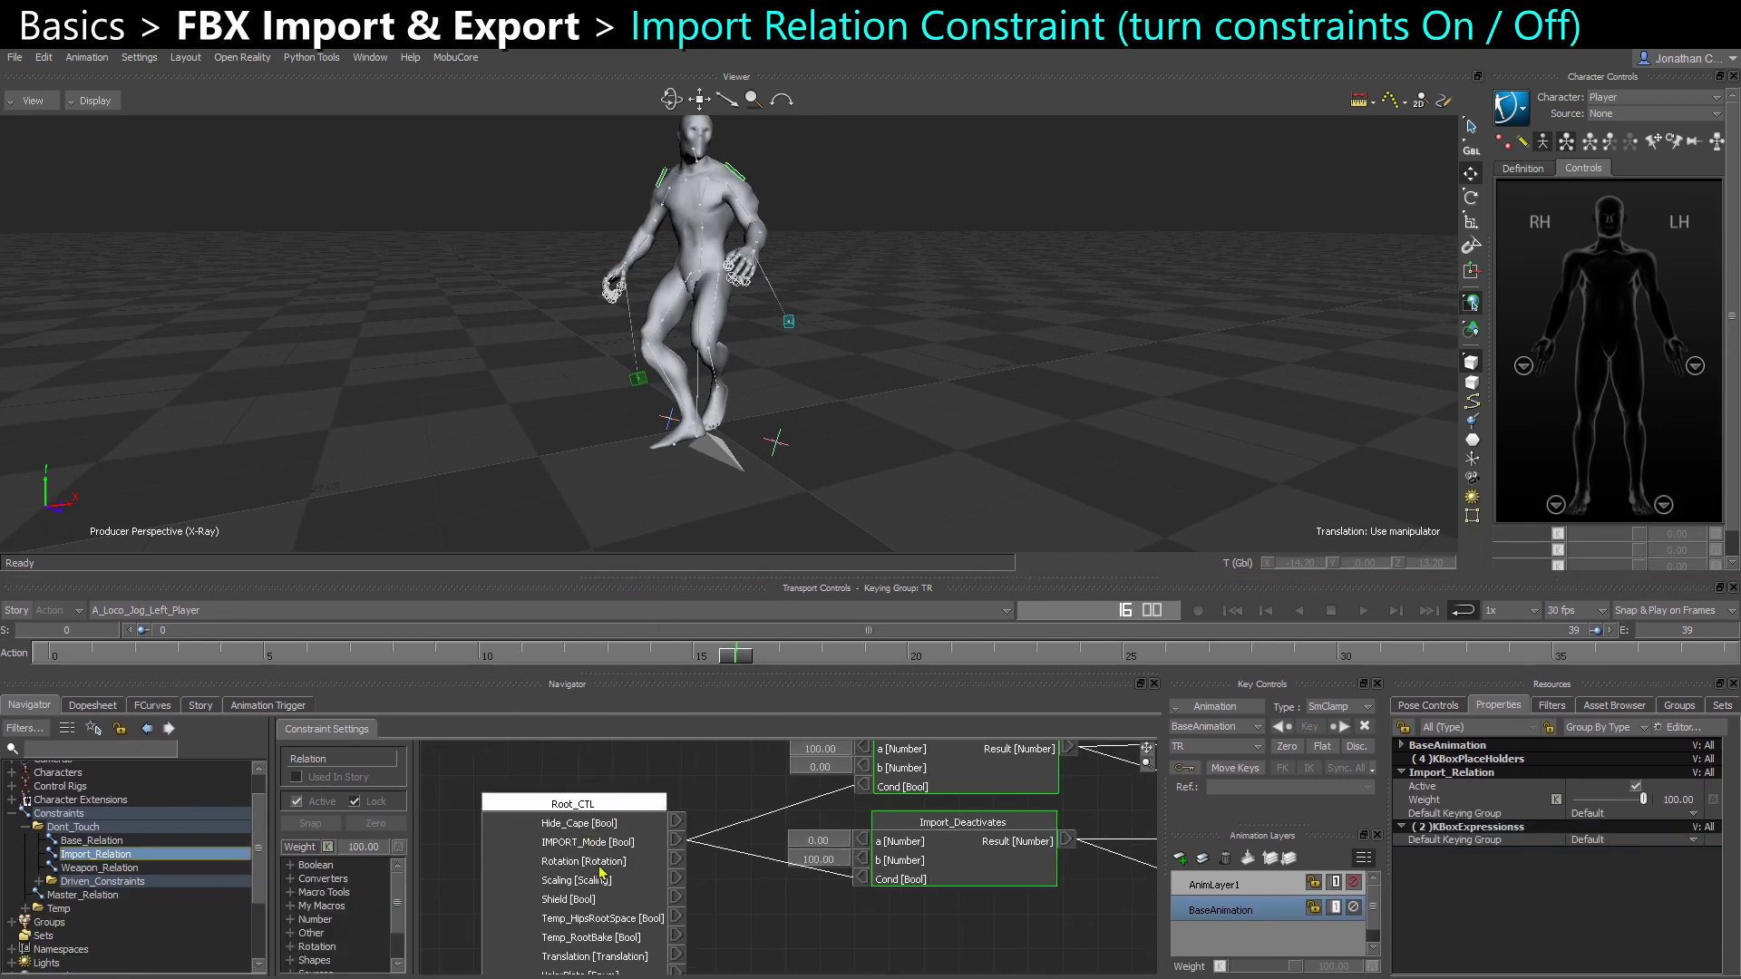
Select the Root_CTL controller at the character's feet and review its IMPORT_Mode custom property, collapsing Custom Properties when done.
{"action": "scroll", "coordinate": [668, 468], "scroll_direction": "up", "scroll_amount": 2}
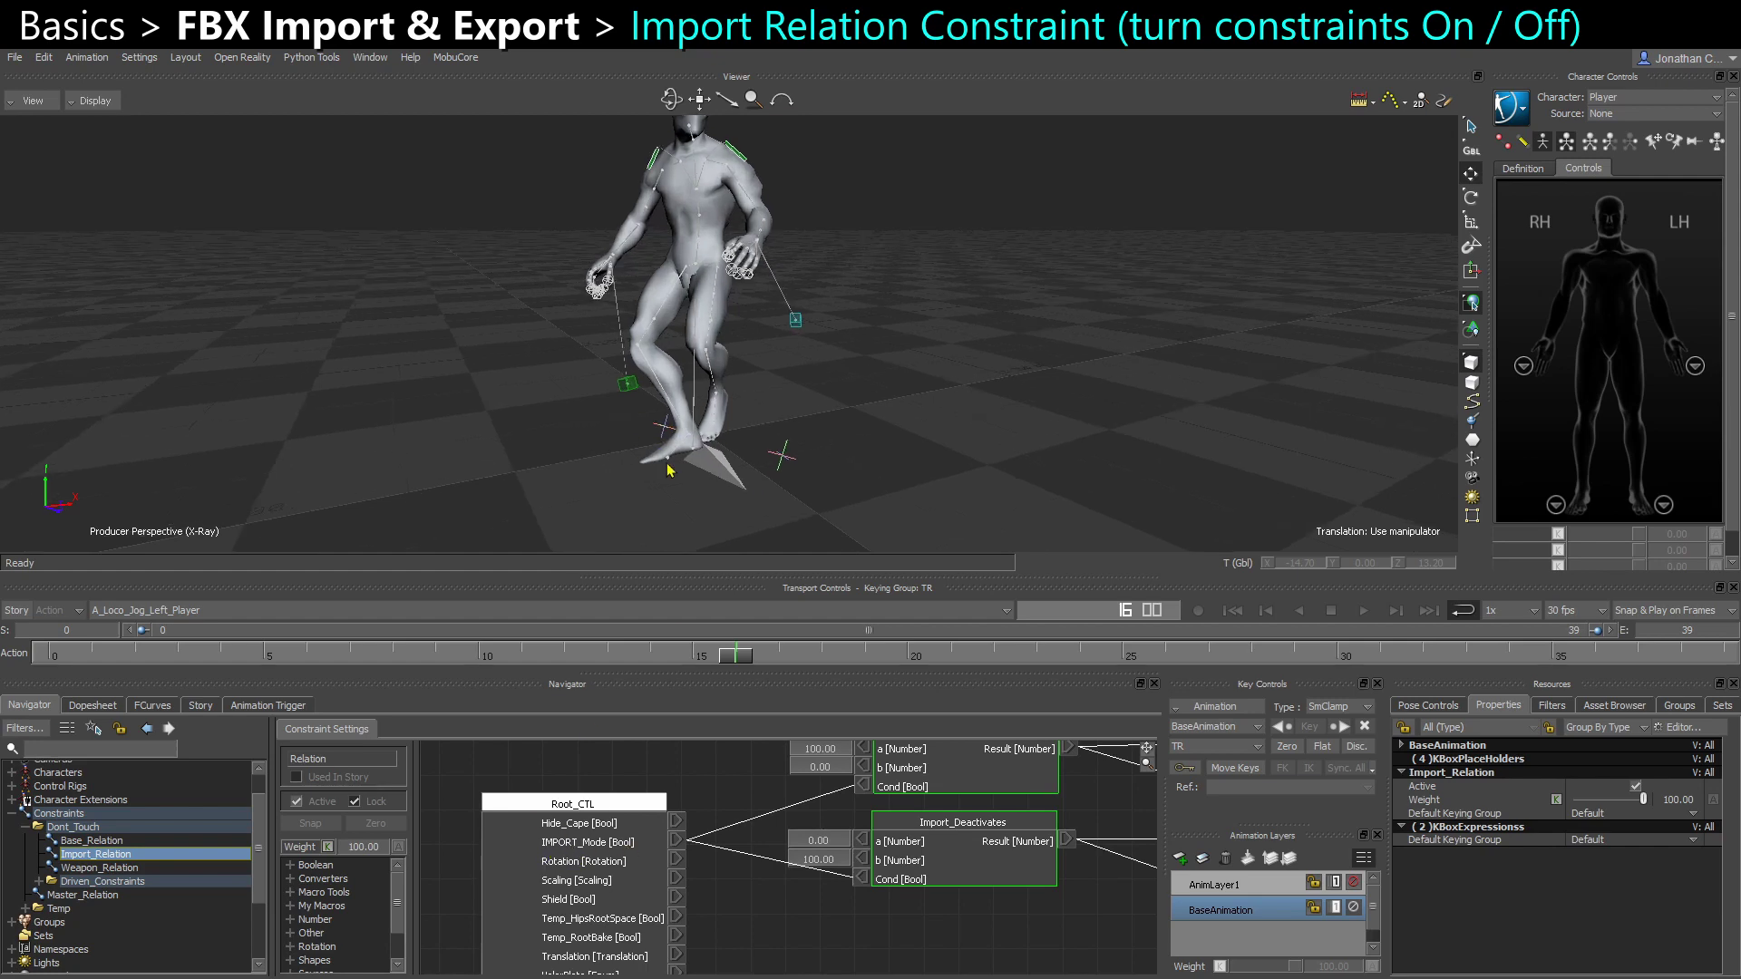
{"action": "left_click", "coordinate": [730, 481]}
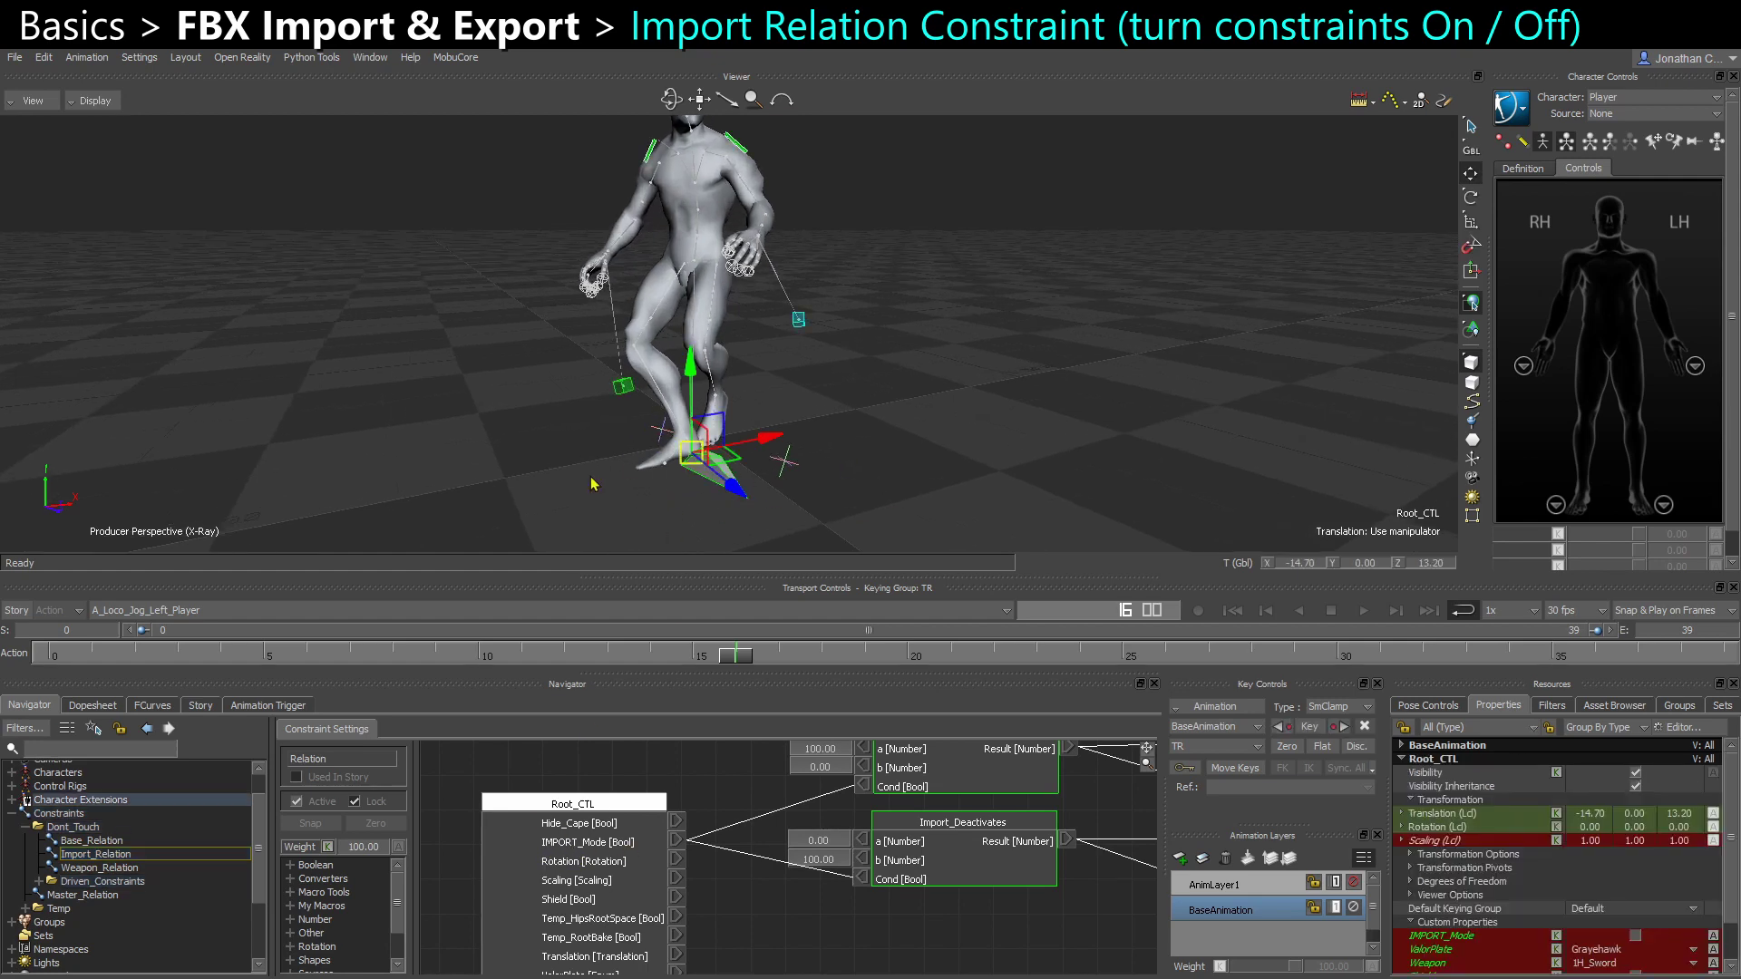
{"action": "scroll", "coordinate": [1487, 916], "scroll_direction": "down", "scroll_amount": 2}
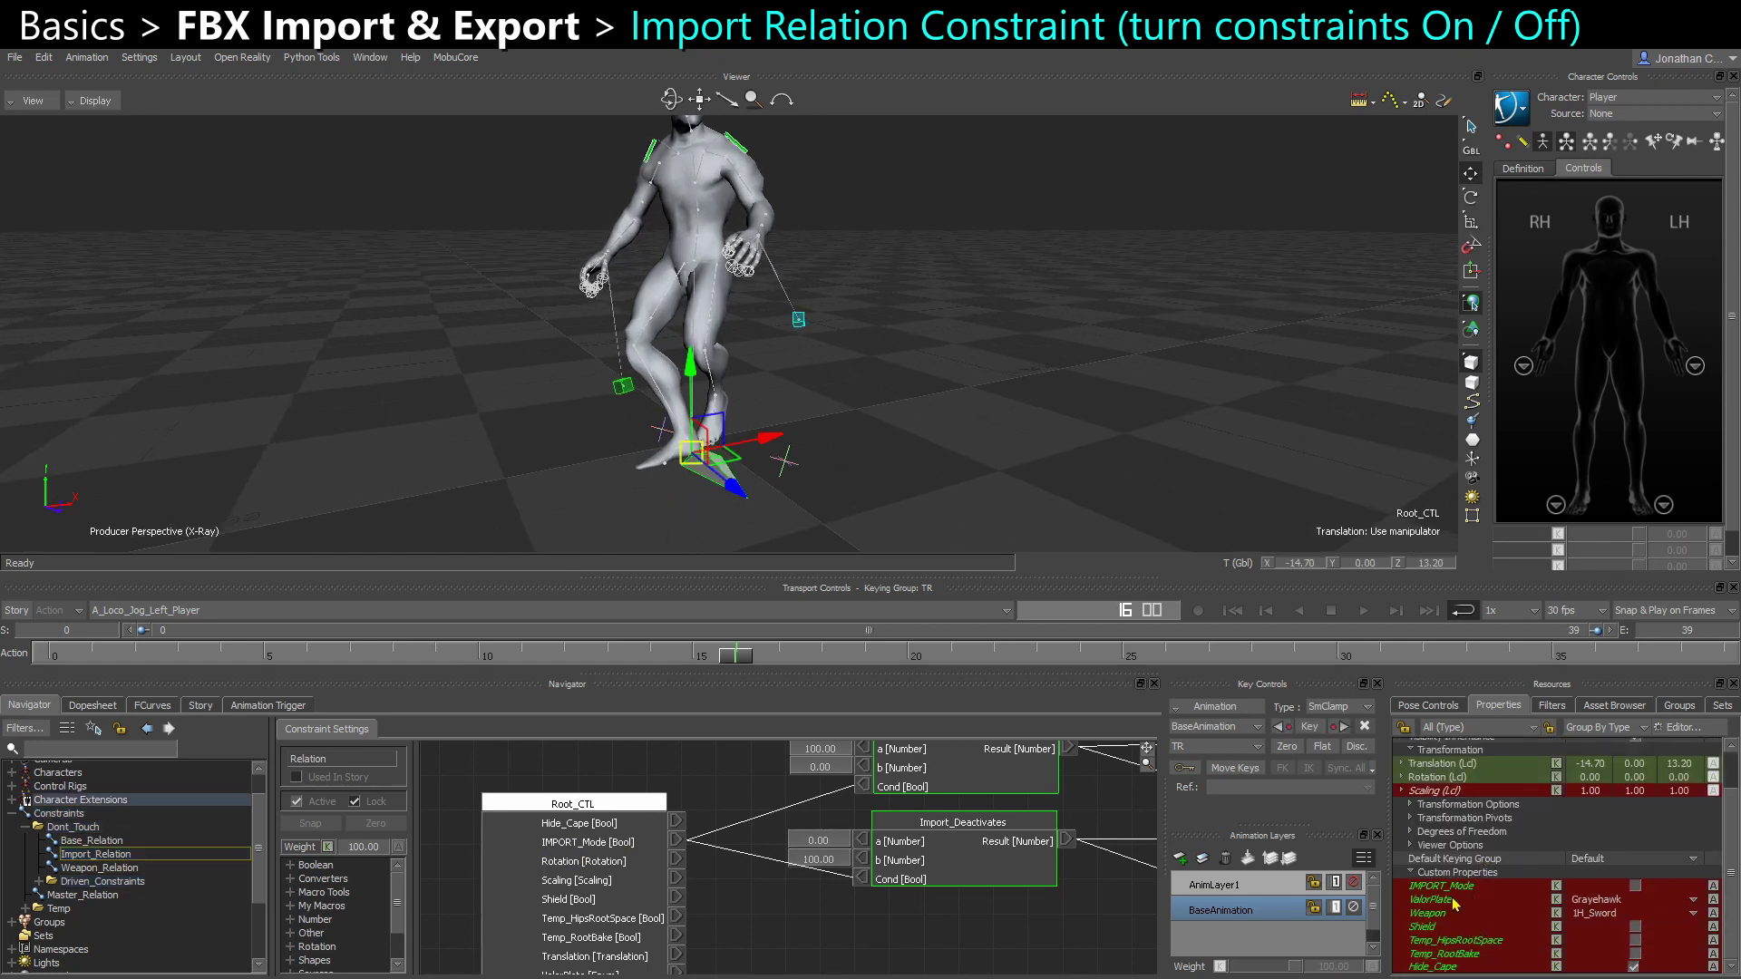
{"action": "left_click", "coordinate": [1471, 886]}
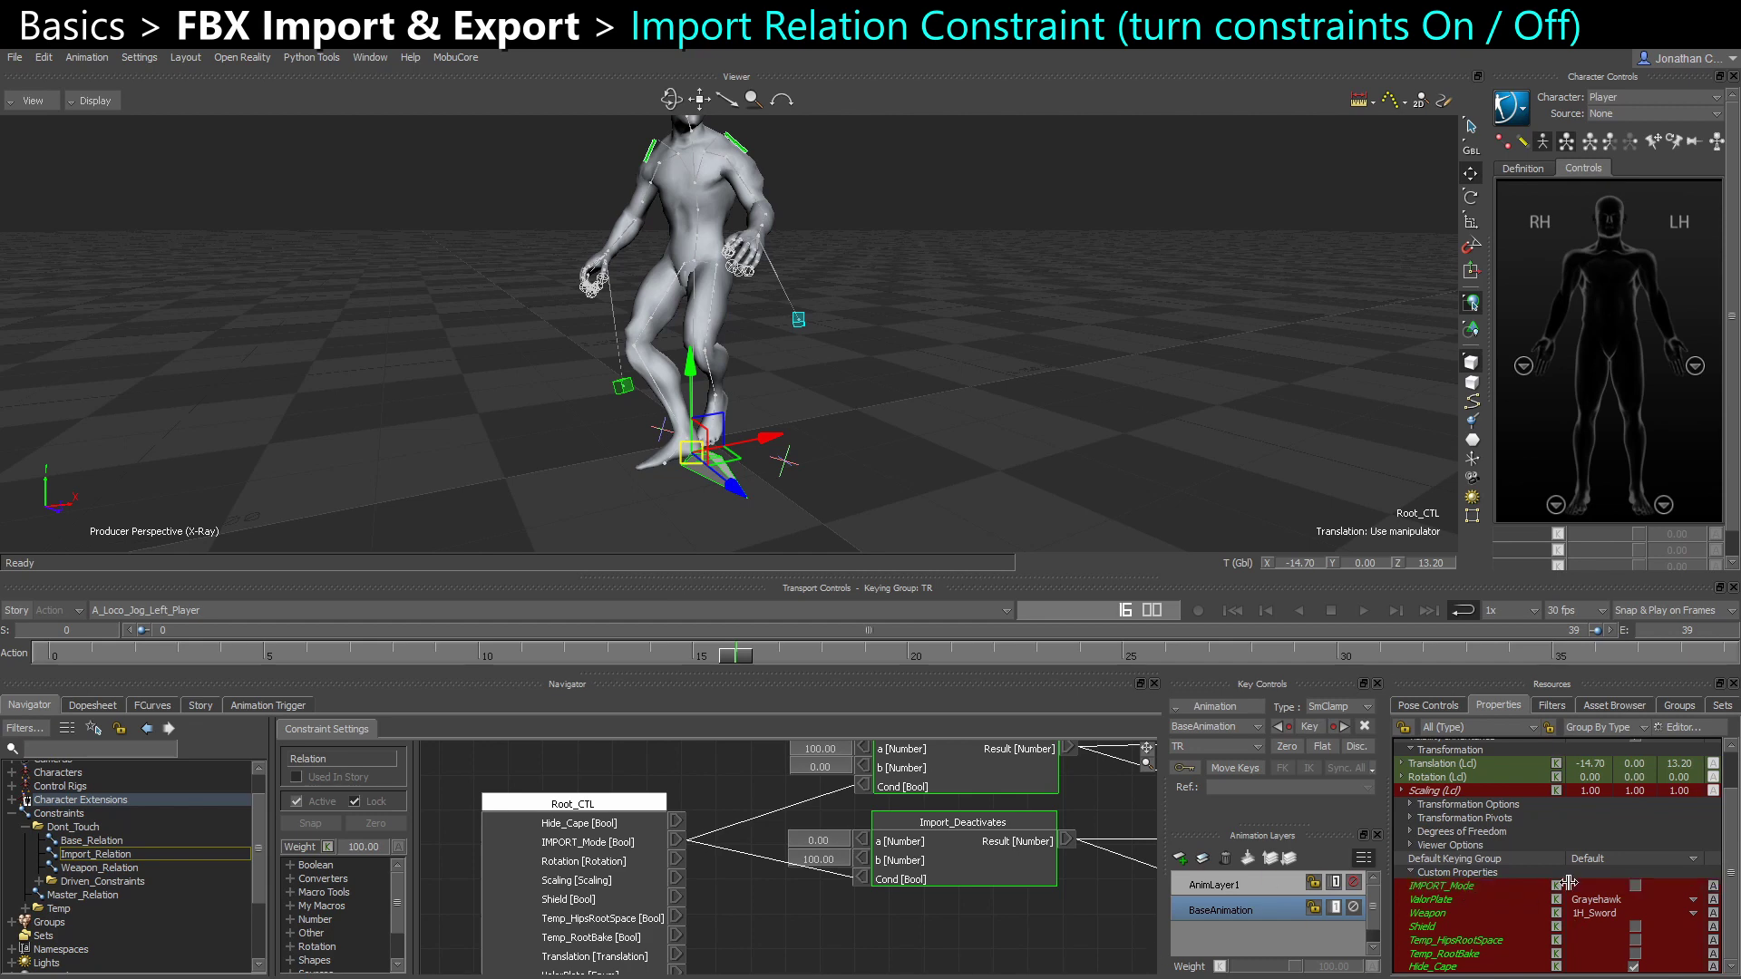
{"action": "left_click", "coordinate": [1411, 873]}
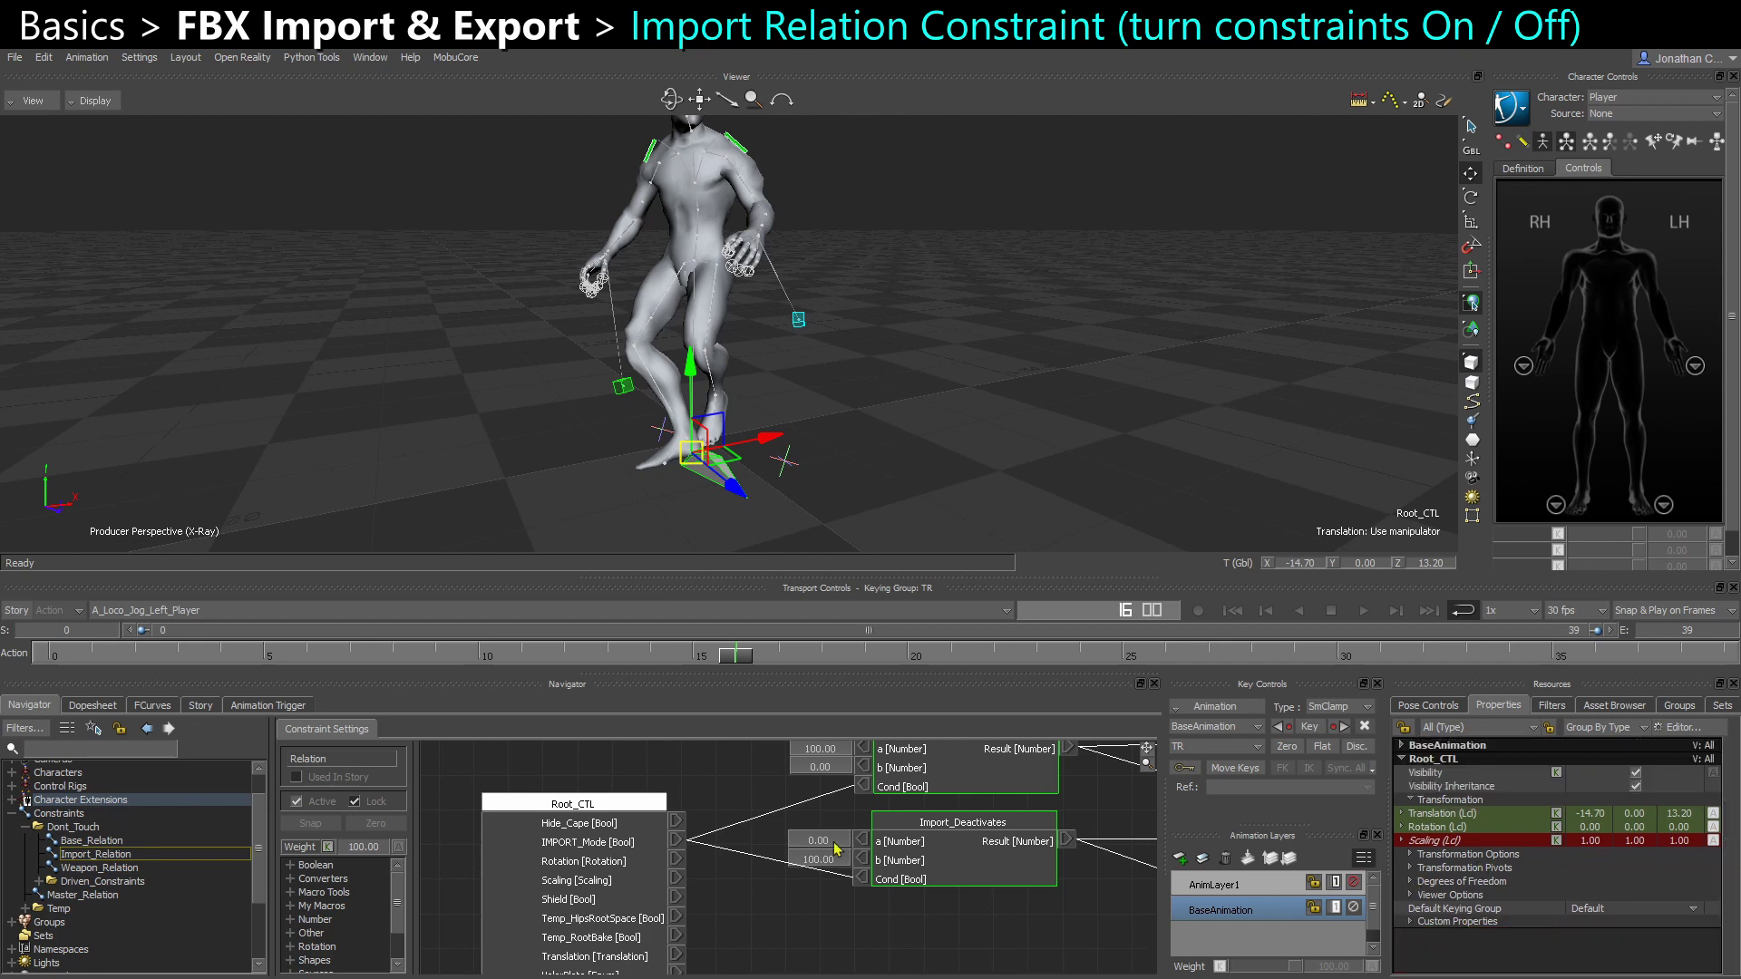
Open the Master_Relation graph and turn on IMPORT_Mode for Root_CTL.
{"action": "left_click", "coordinate": [88, 895]}
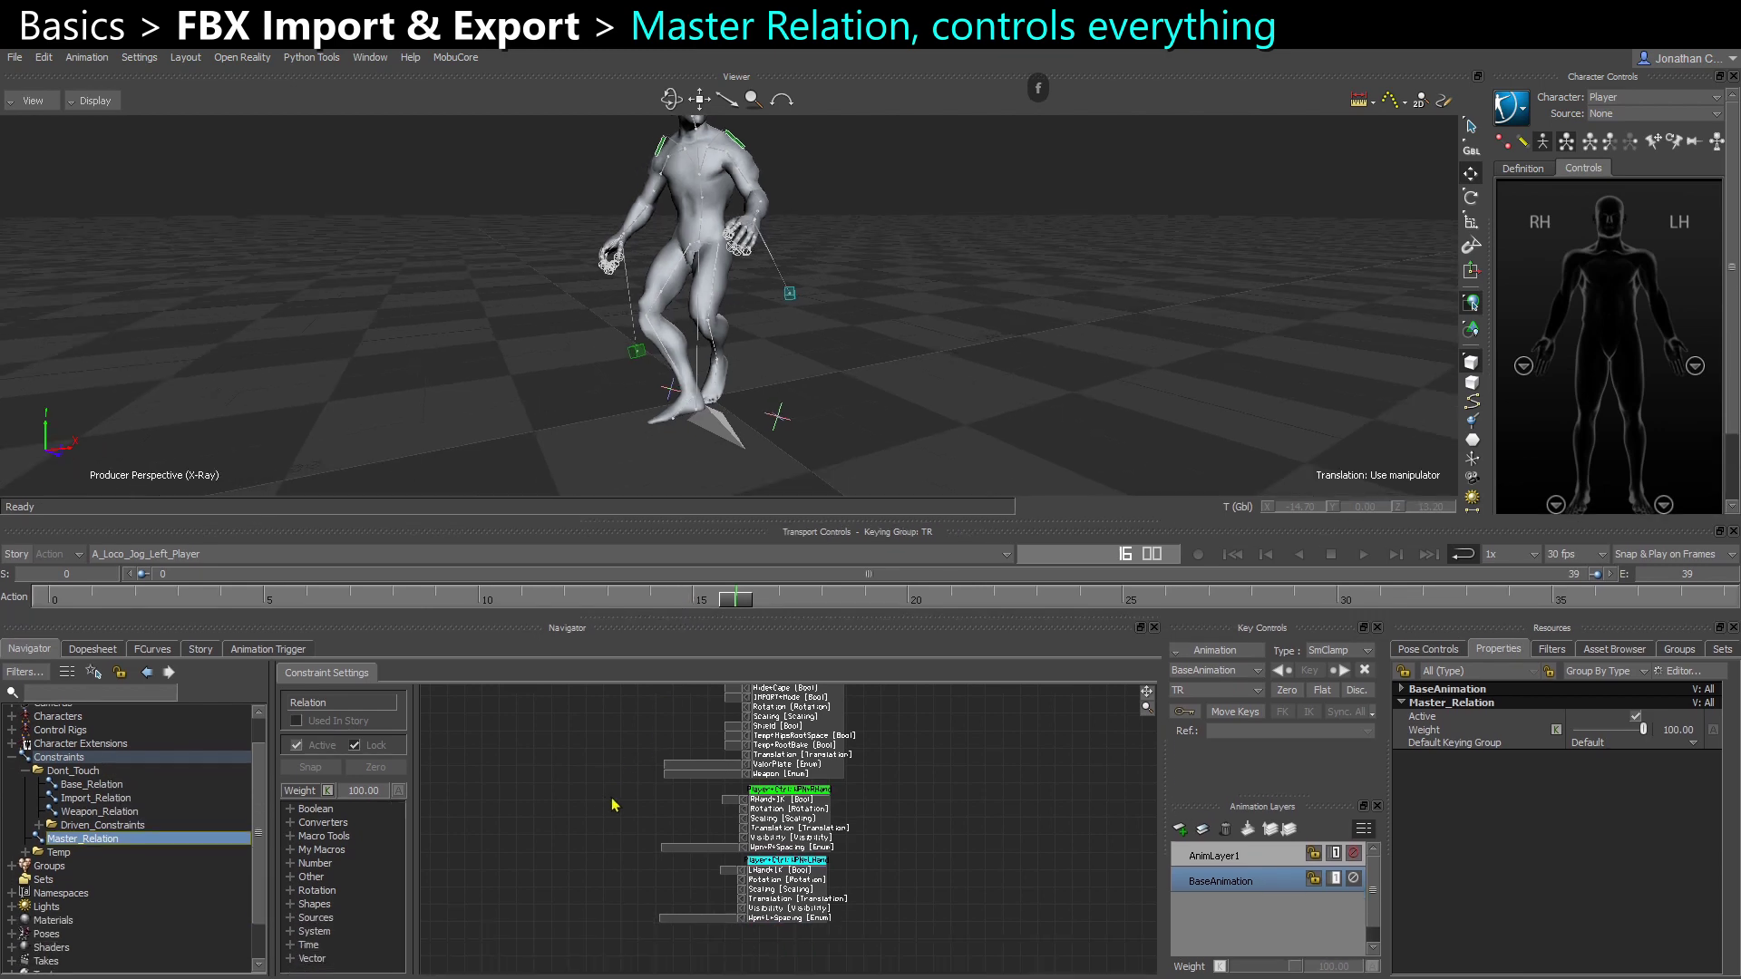
{"action": "left_click_drag", "start_coordinate": [587, 805], "coordinate": [541, 828]}
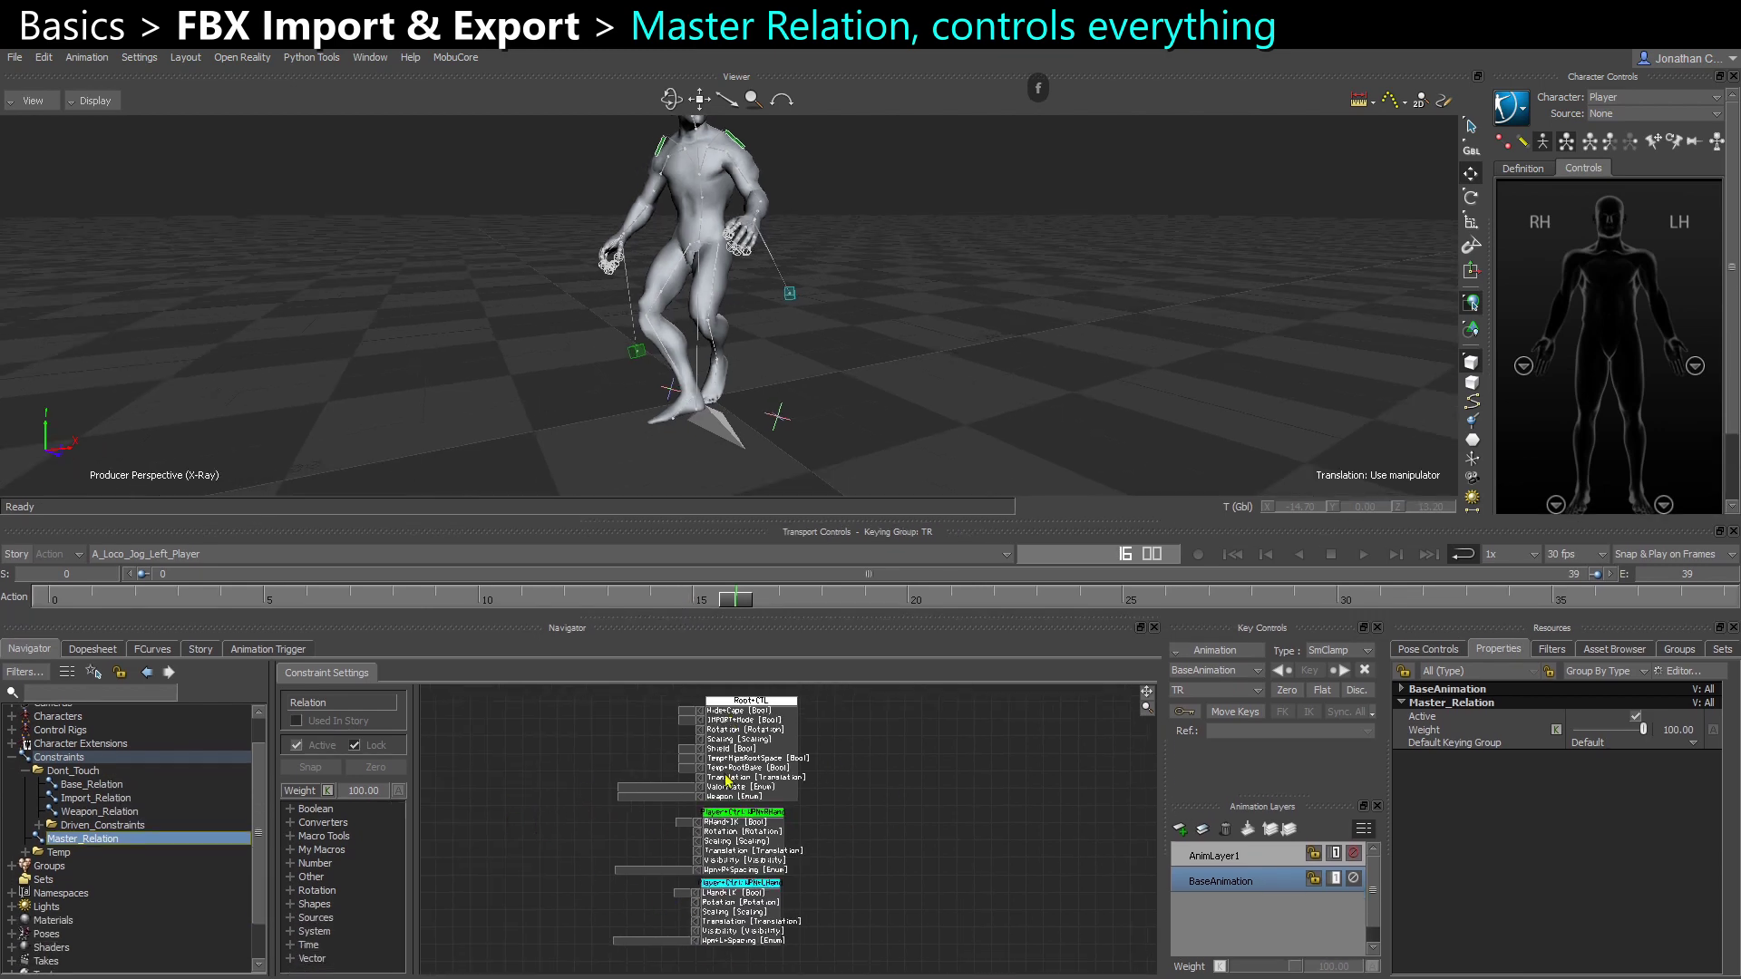
{"action": "scroll", "coordinate": [595, 742], "scroll_direction": "up", "scroll_amount": 4}
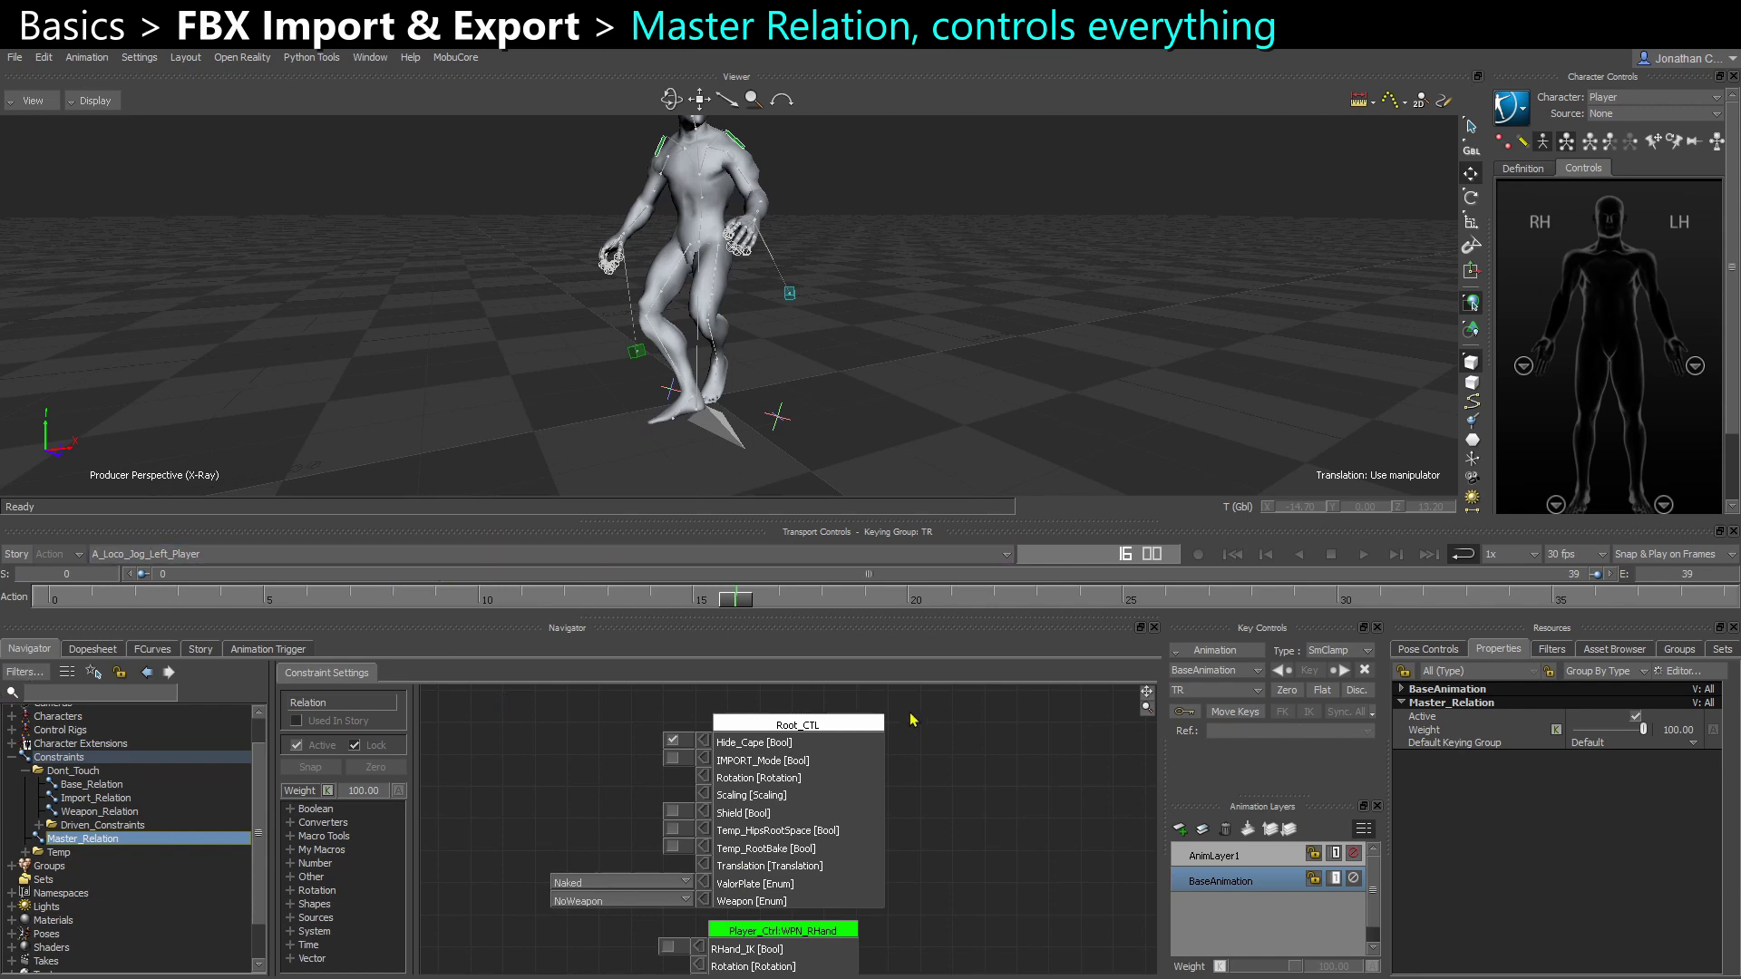
{"action": "left_click", "coordinate": [672, 765]}
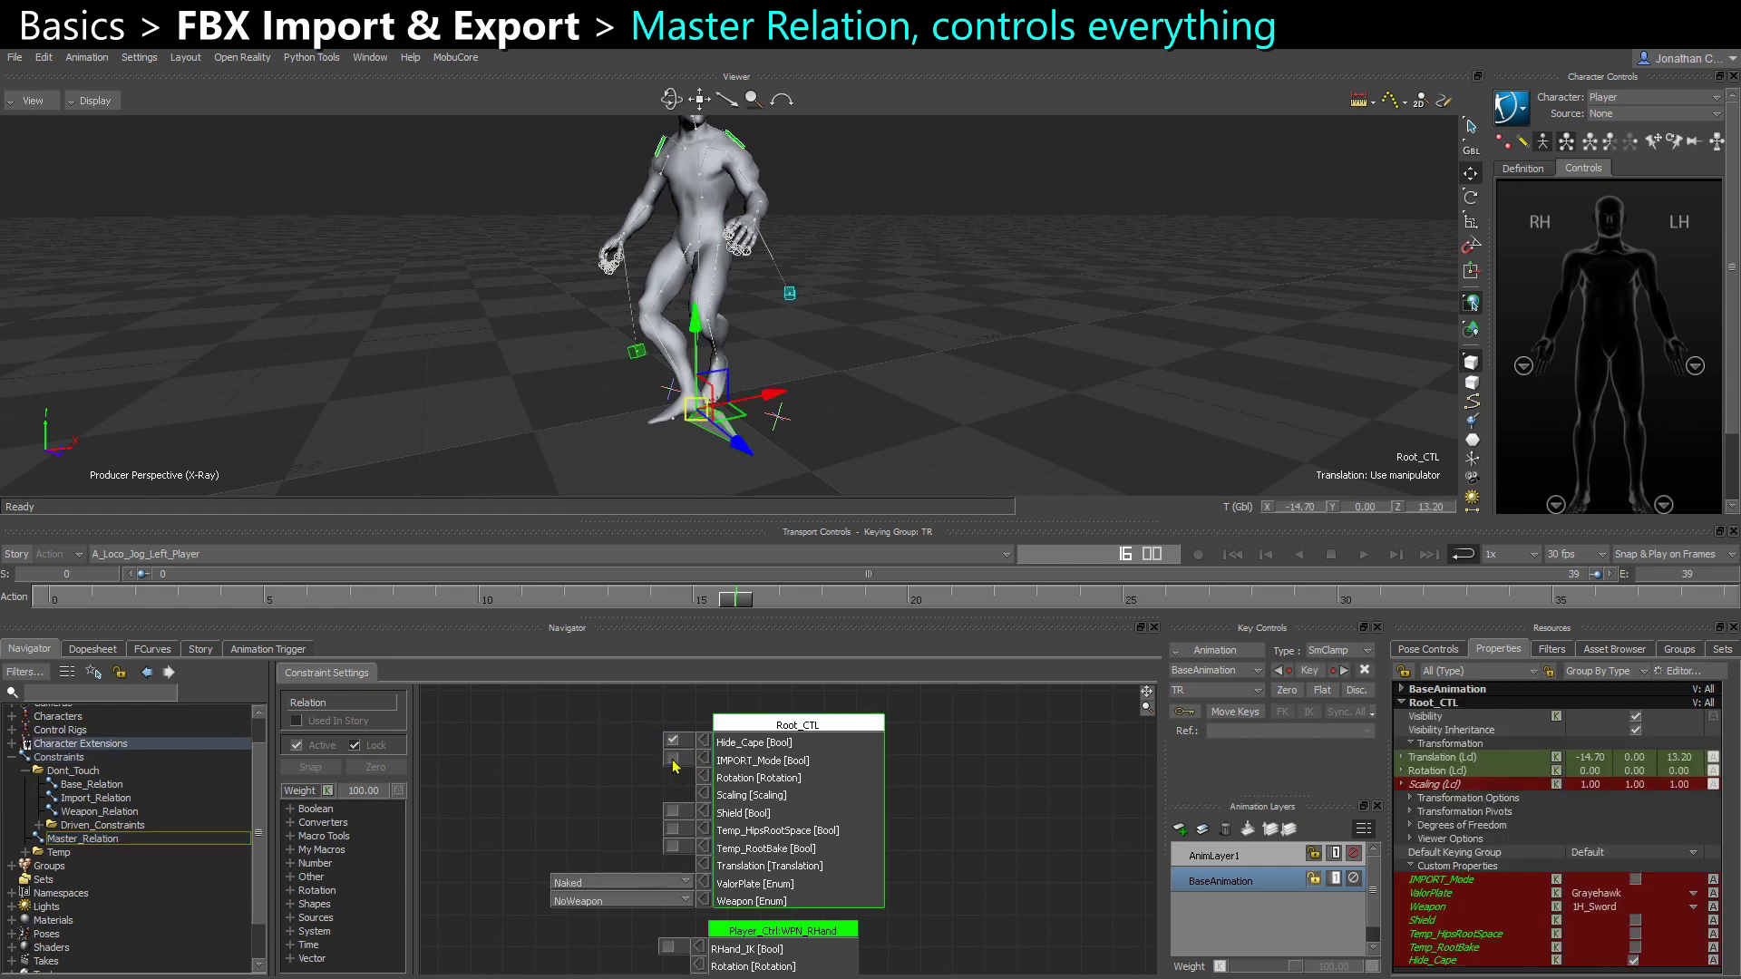
{"action": "left_click", "coordinate": [672, 760]}
Clear the selection and play the imported jog animation from a side view.
{"action": "left_click", "coordinate": [589, 384]}
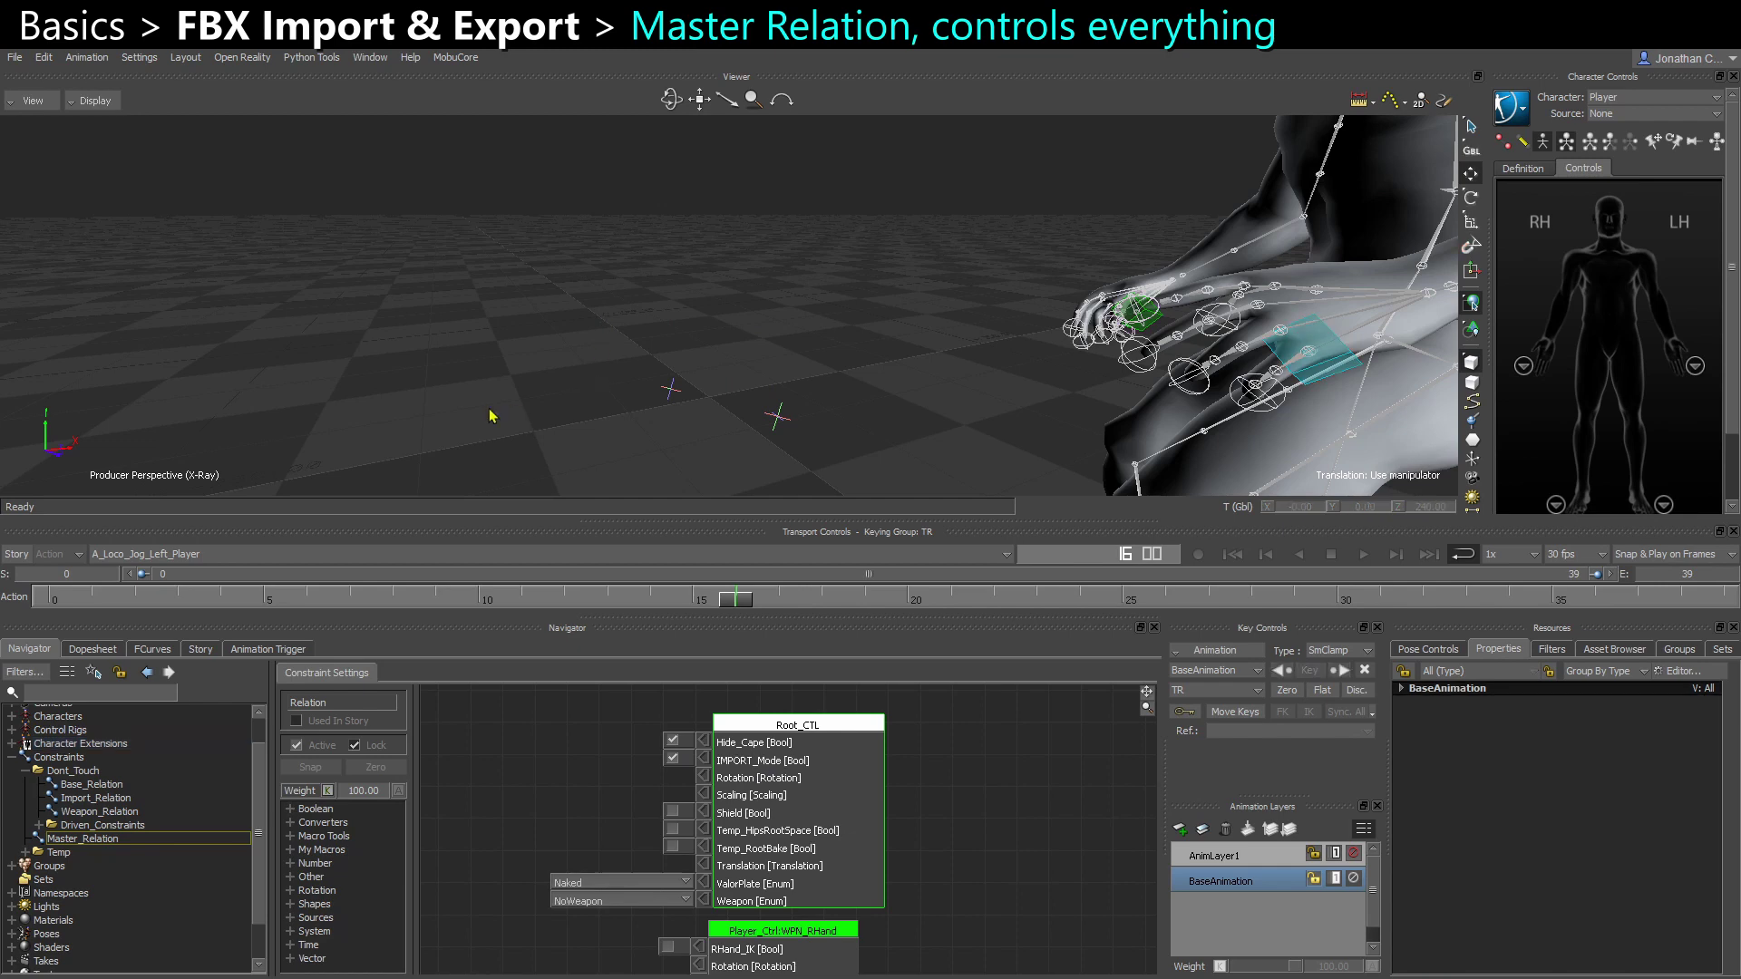
{"action": "left_click_drag", "start_coordinate": [489, 395], "coordinate": [372, 351], "text": "ctrl"}
{"action": "left_click_drag", "start_coordinate": [372, 352], "coordinate": [404, 394], "text": "ctrl+shift"}
{"action": "key", "text": "ctrl+space"}
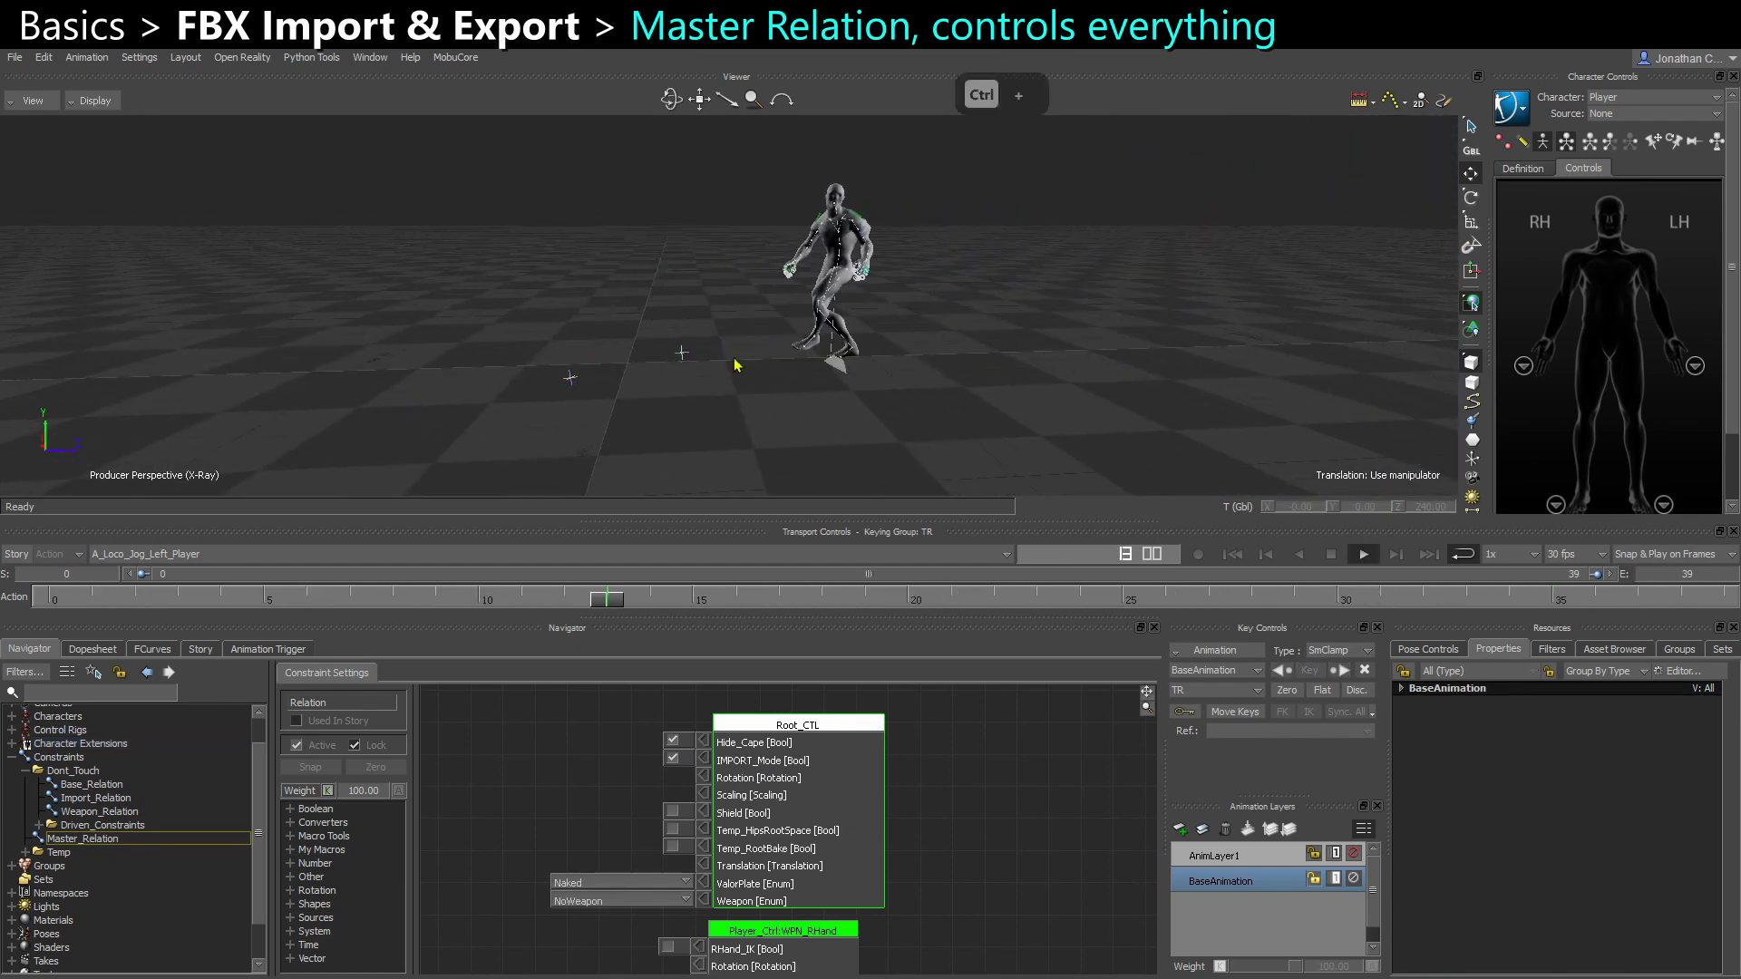
{"action": "key", "text": "ctrl+space"}
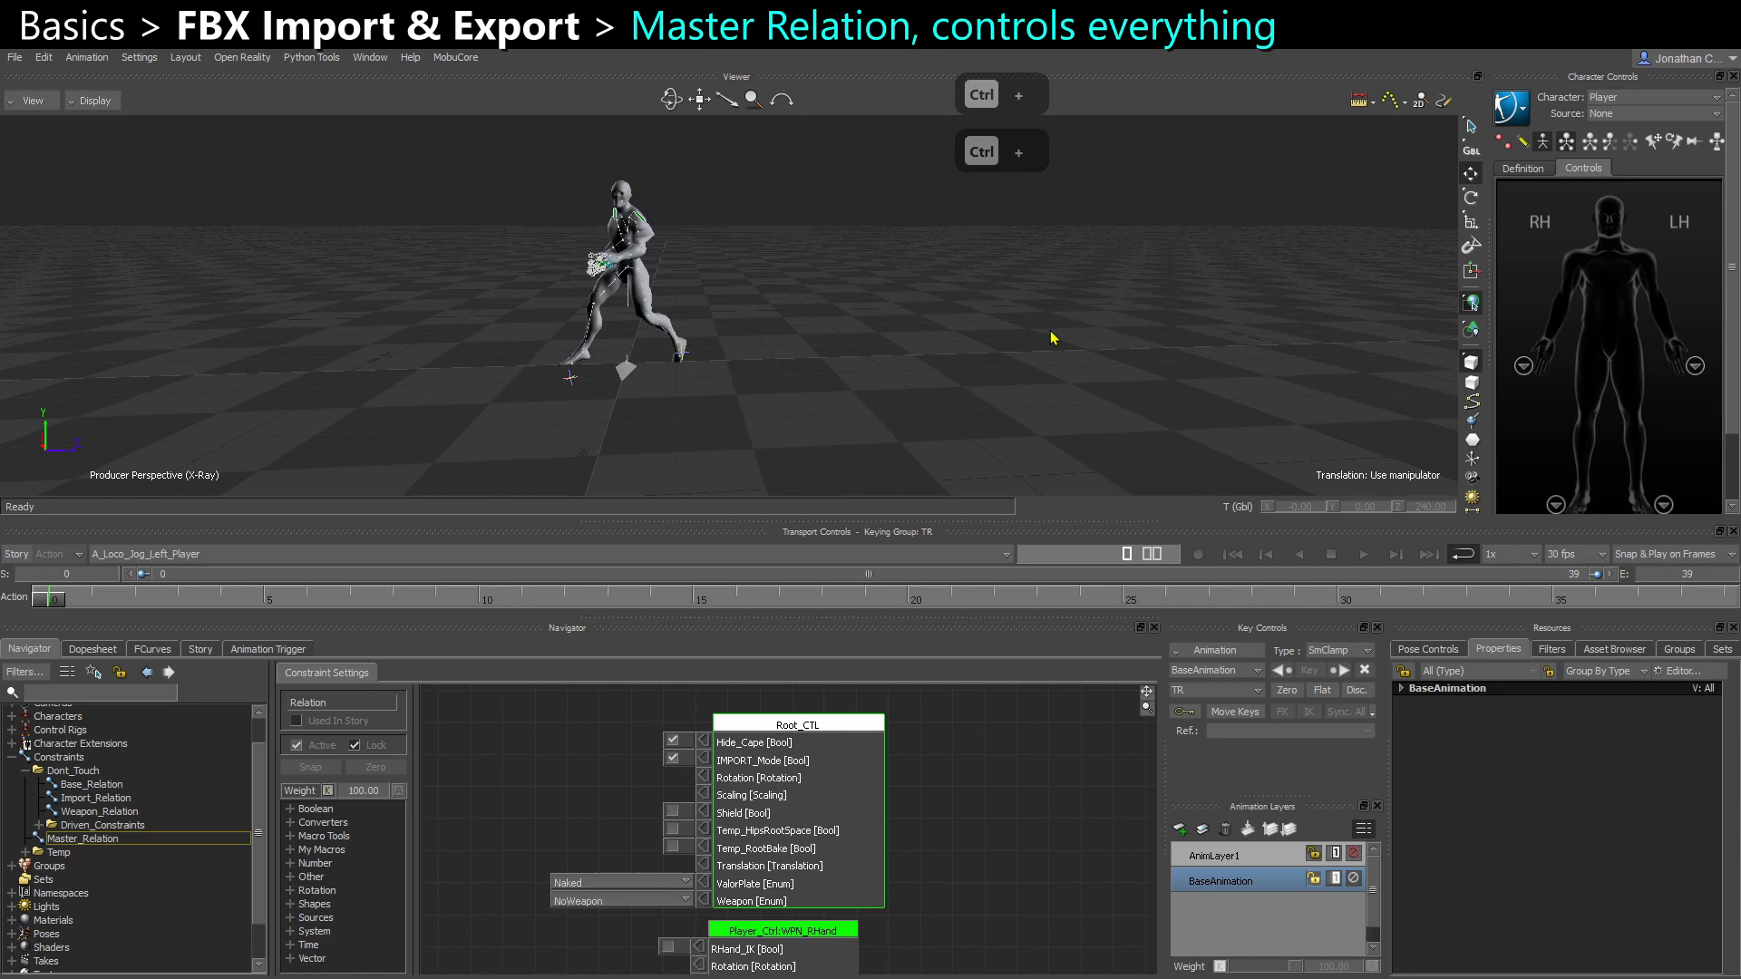
Select the character's root bone and examine its translation and rotation curves in FCurves.
{"action": "left_click", "coordinate": [625, 365]}
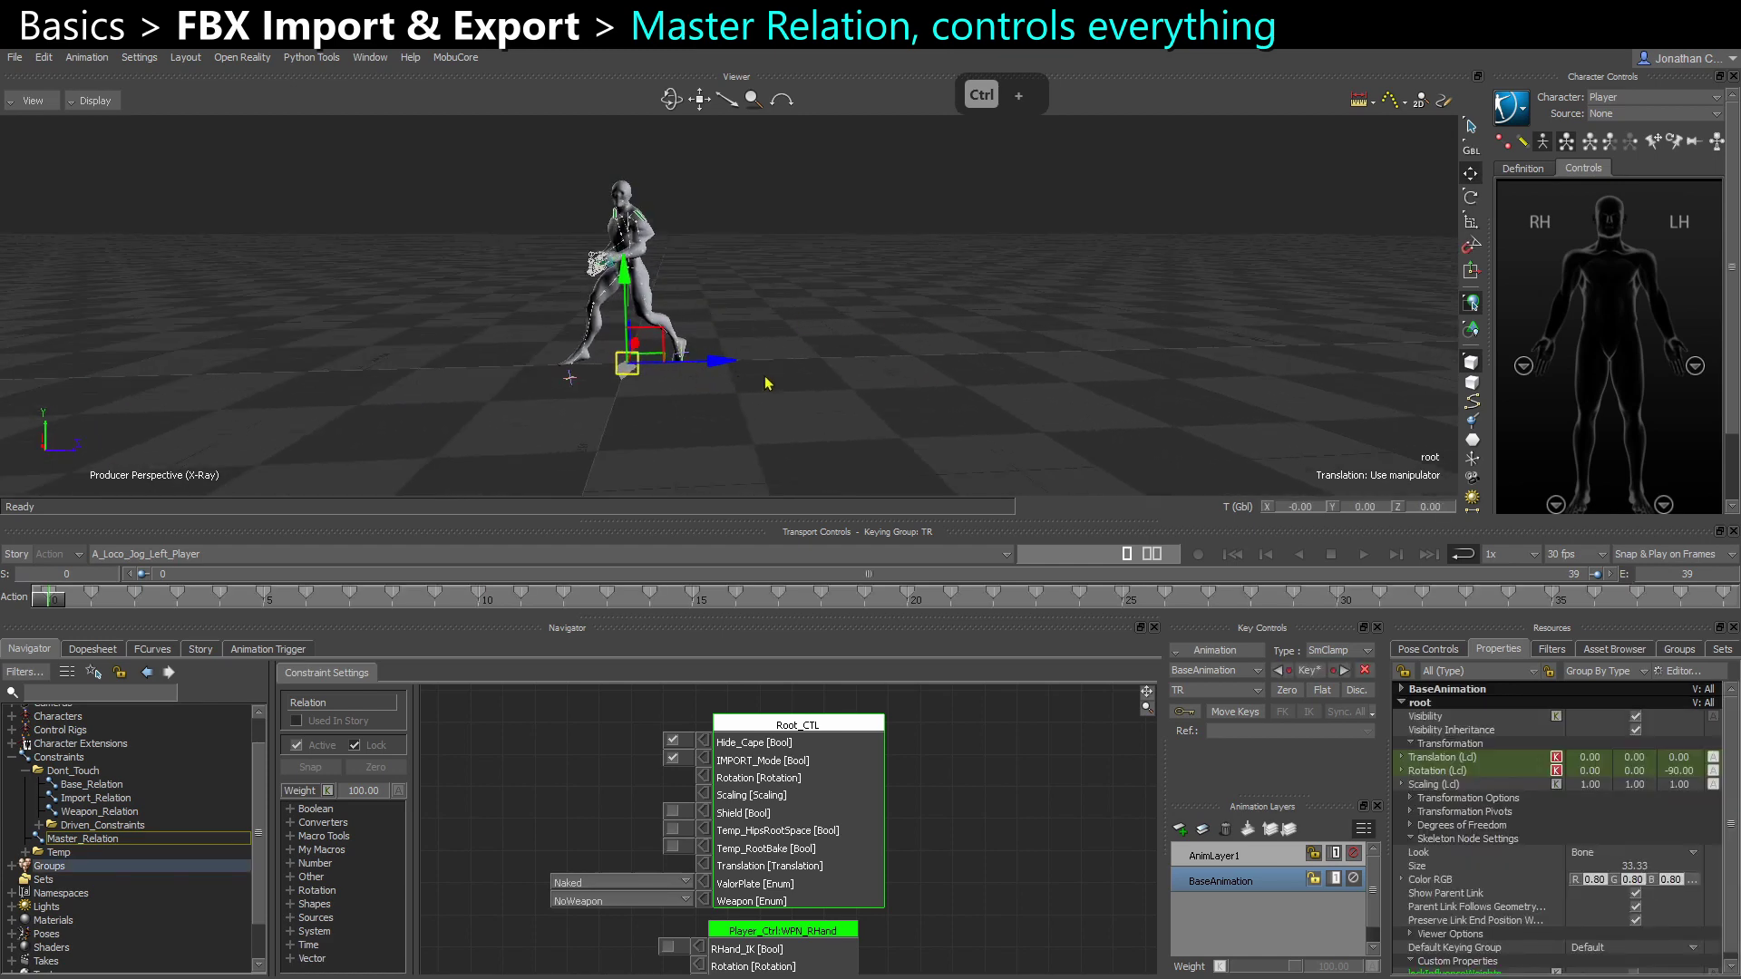
{"action": "left_click", "coordinate": [152, 650]}
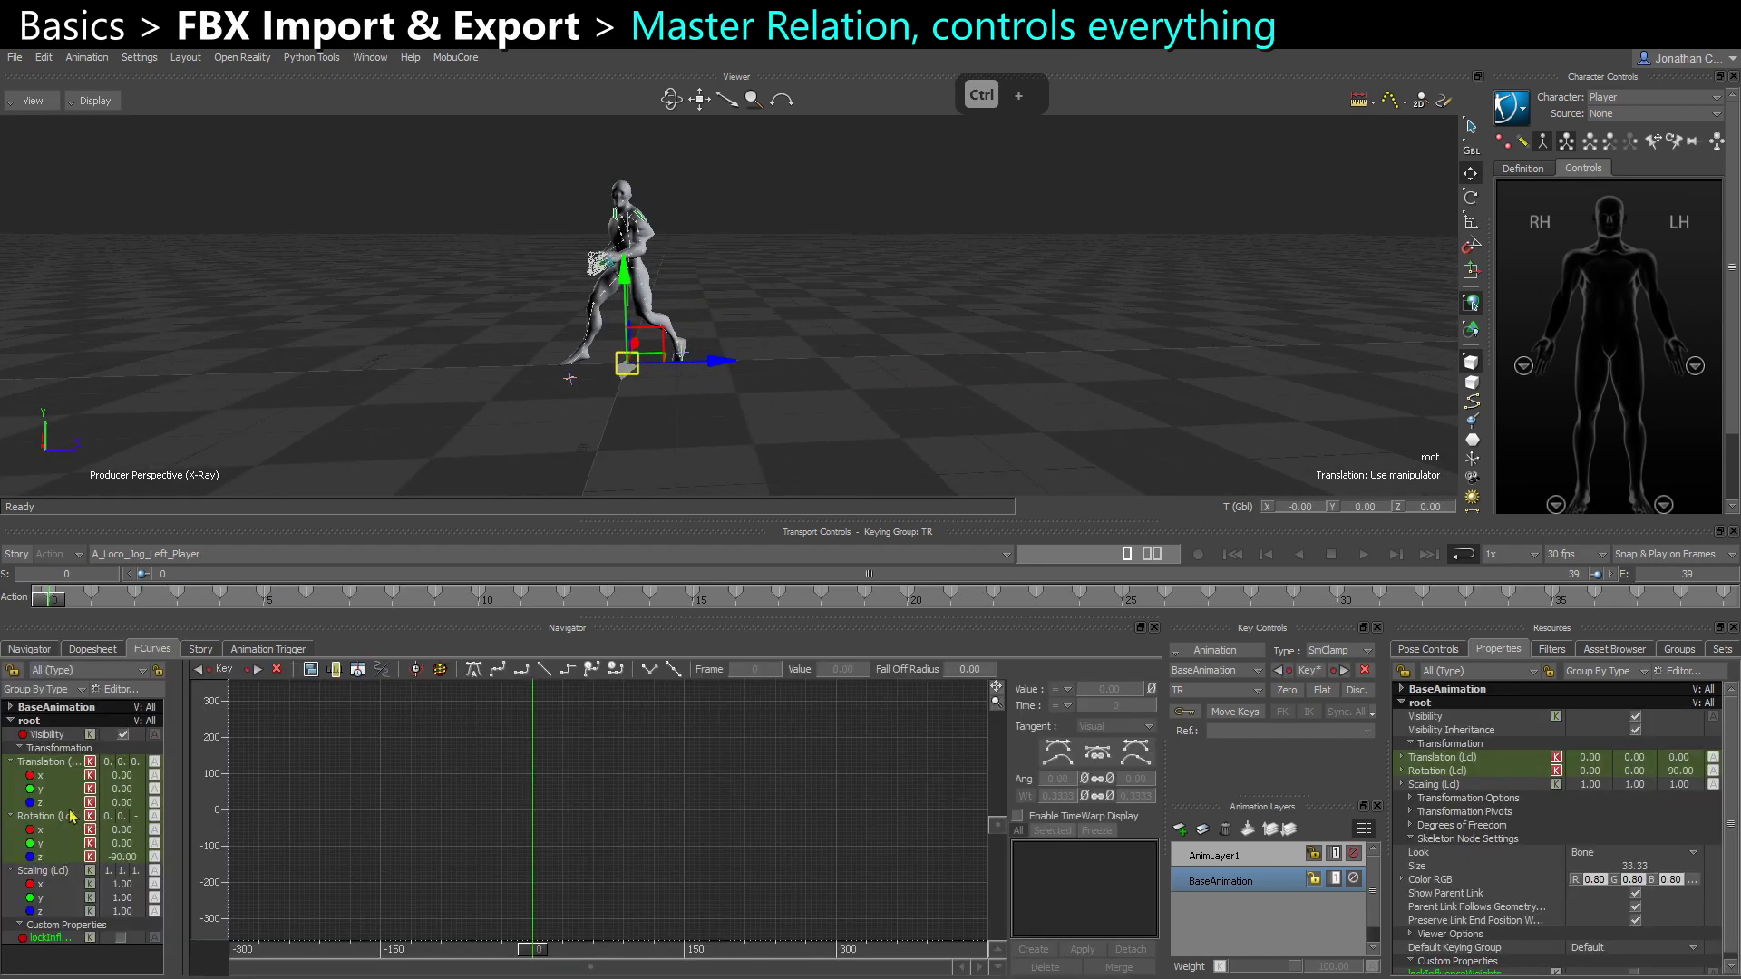
{"action": "left_click", "coordinate": [47, 770]}
{"action": "key", "text": "a"}
{"action": "key", "text": "f"}
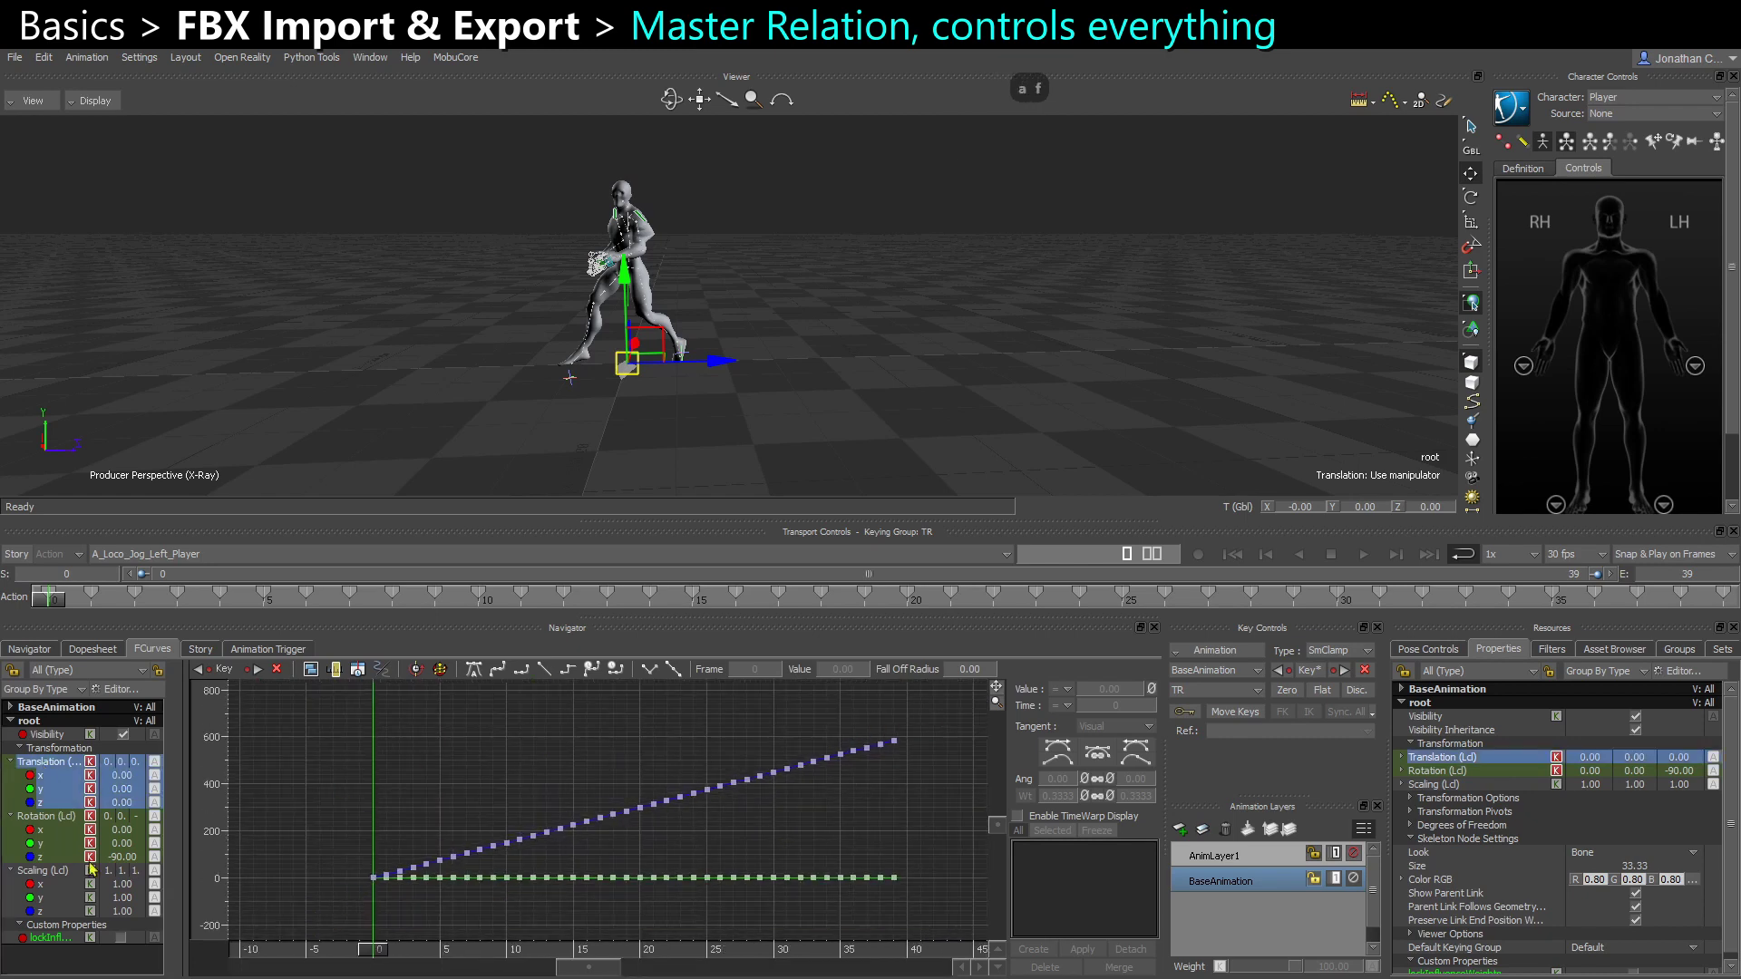
{"action": "left_click", "coordinate": [47, 818]}
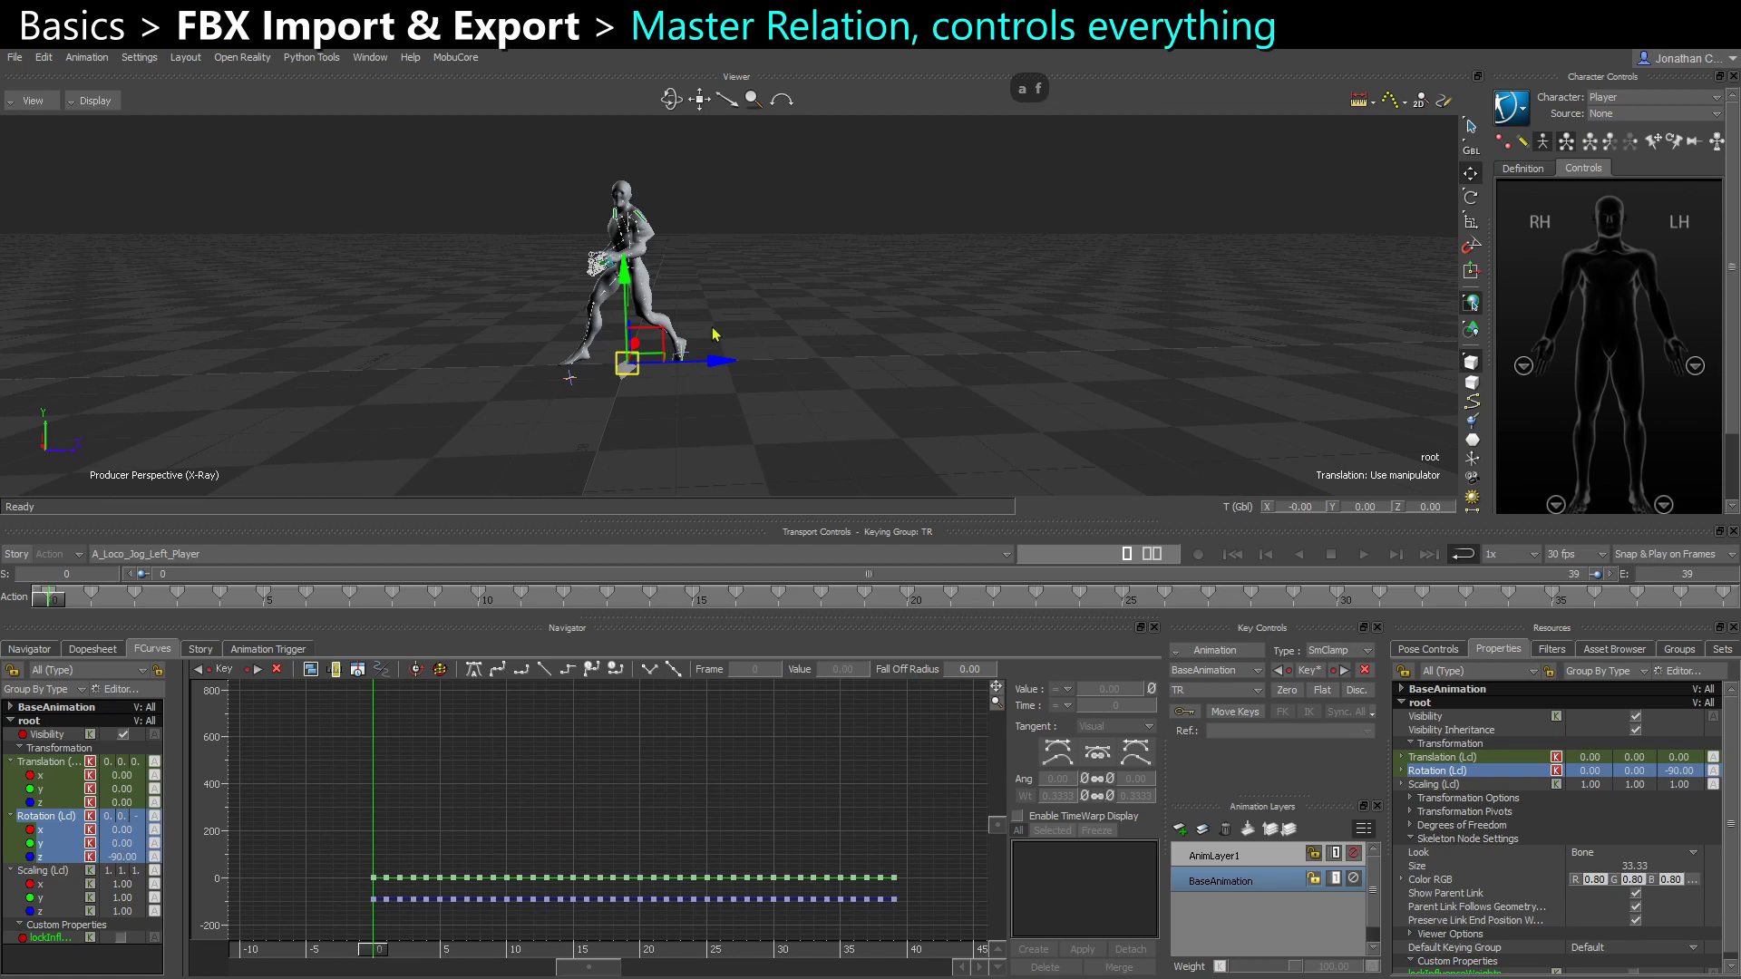
Replay the jog animation and examine the root bone's motion from several angles.
{"action": "left_click_drag", "start_coordinate": [716, 334], "coordinate": [727, 442], "text": "ctrl"}
{"action": "key", "text": "ctrl+space"}
{"action": "left_click_drag", "start_coordinate": [894, 381], "coordinate": [1147, 354], "text": "ctrl+shift"}
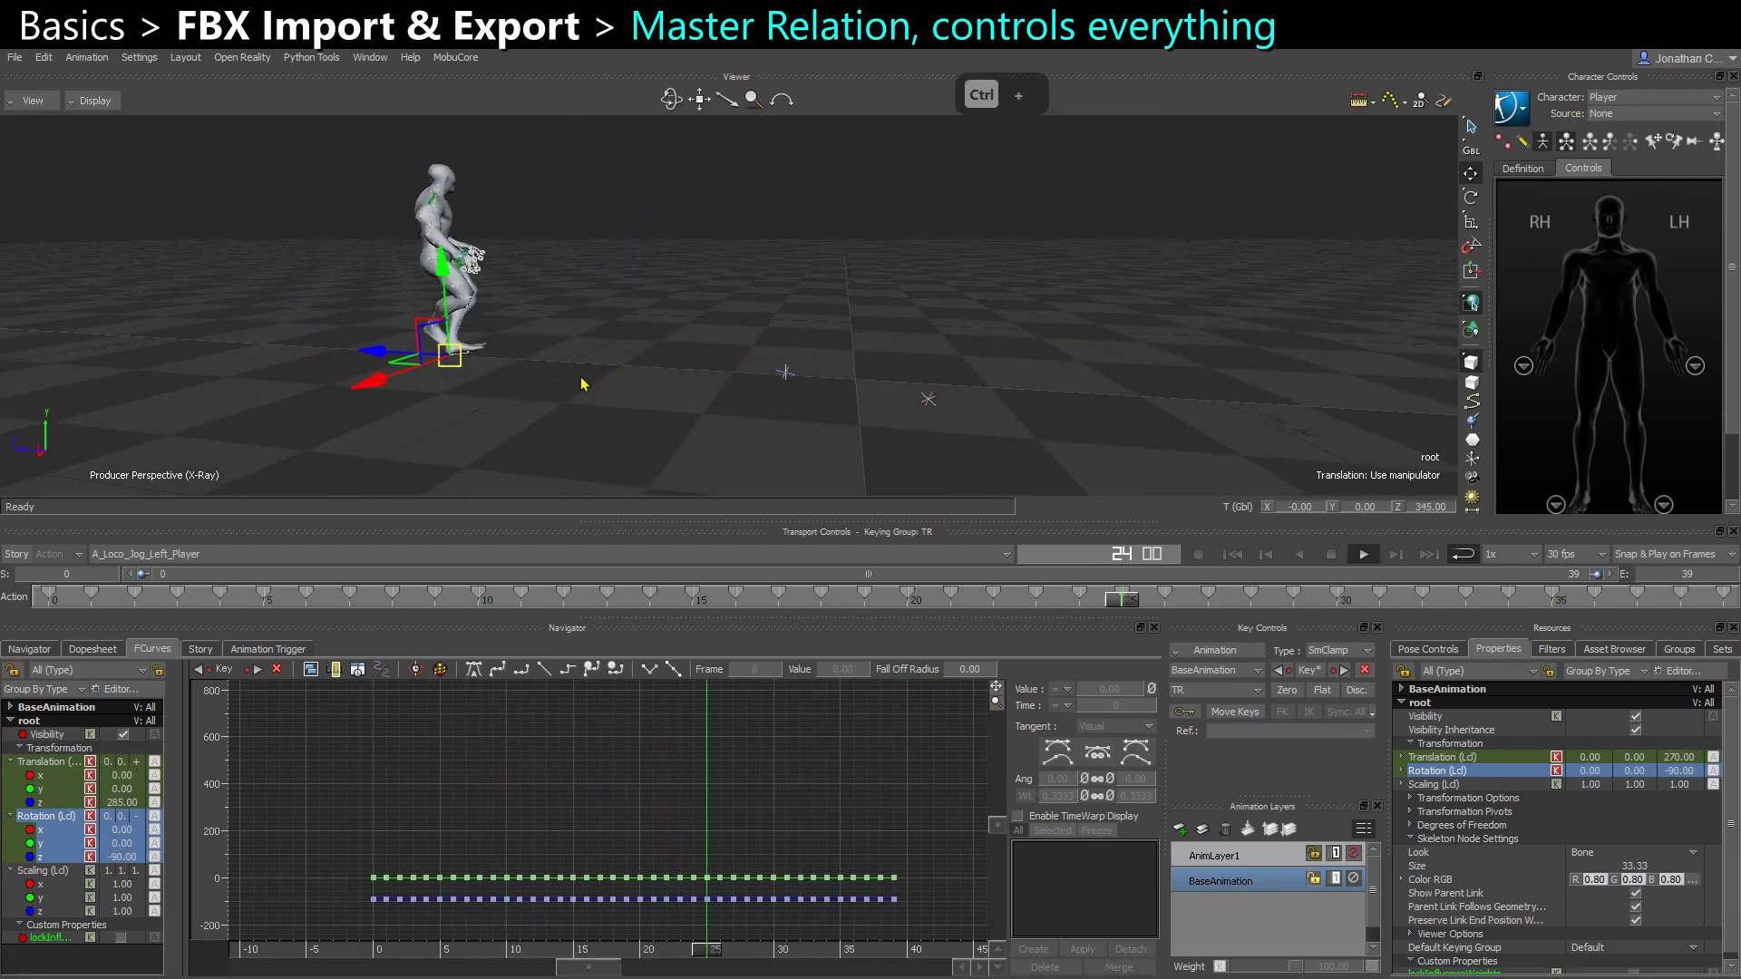
{"action": "key", "text": "ctrl+space"}
{"action": "left_click_drag", "start_coordinate": [489, 377], "coordinate": [639, 333], "text": "ctrl+shift"}
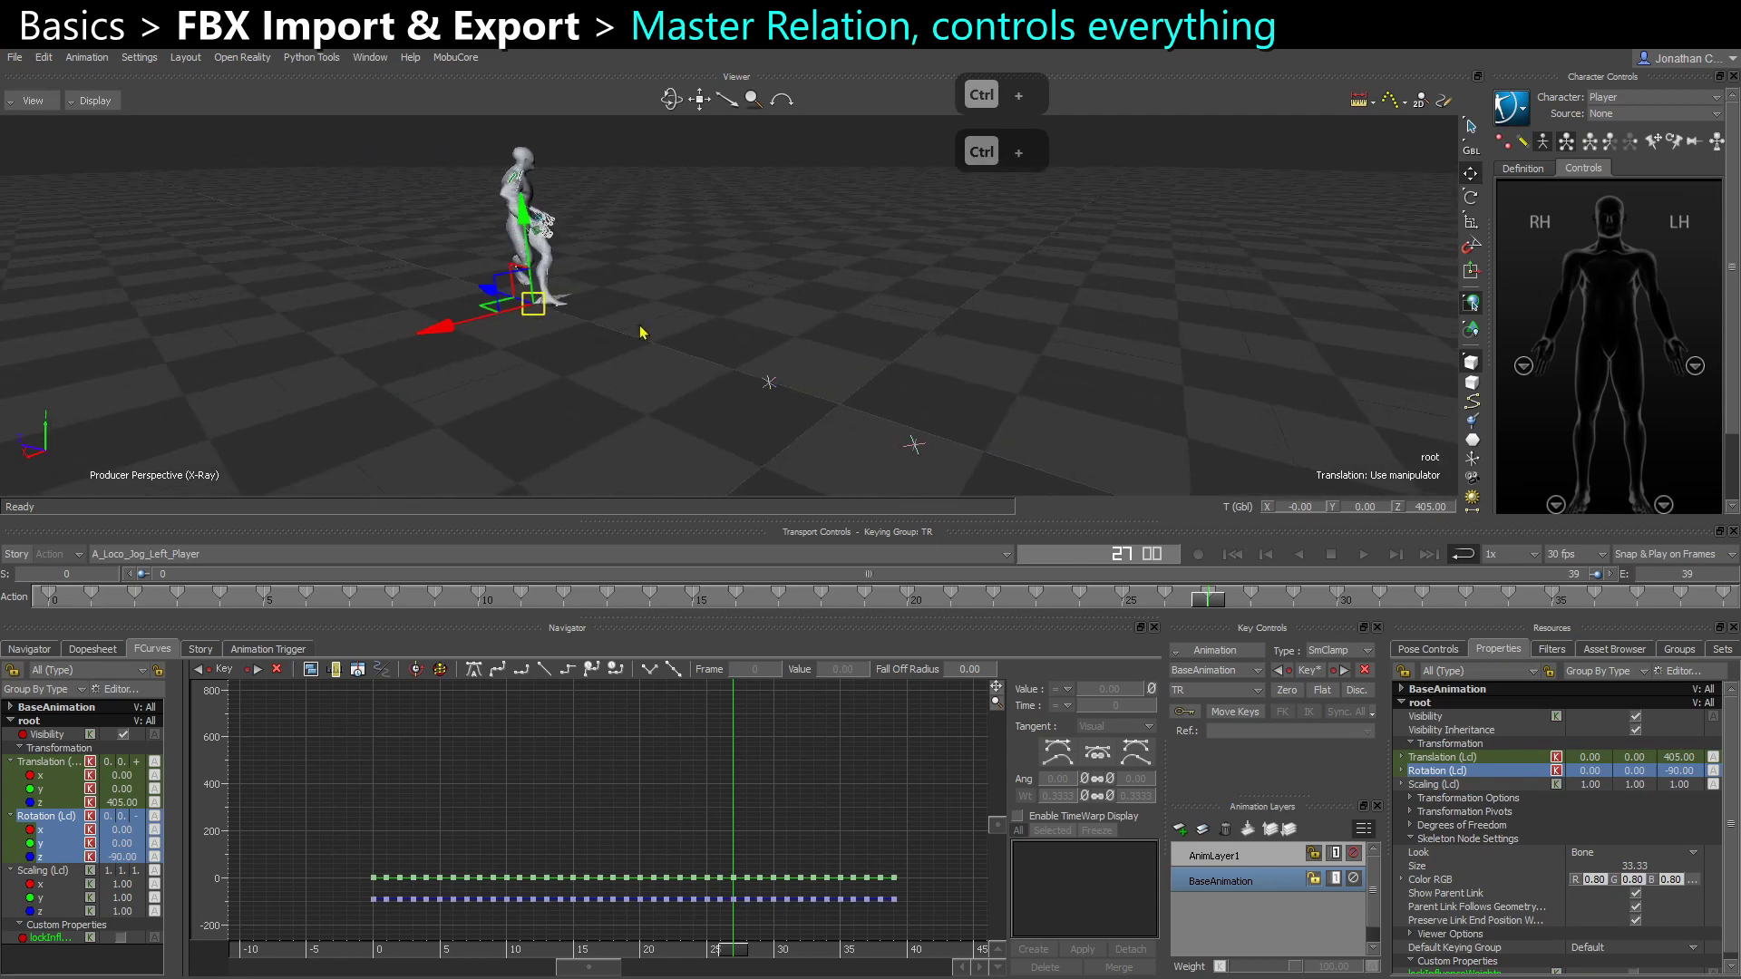
{"action": "mouse_move", "coordinate": [758, 340]}
{"action": "left_mouse_down", "text": "ctrl+shift"}
{"action": "mouse_move", "coordinate": [781, 291]}
{"action": "mouse_move", "coordinate": [777, 320]}
{"action": "left_mouse_up", "text": "ctrl+shift"}
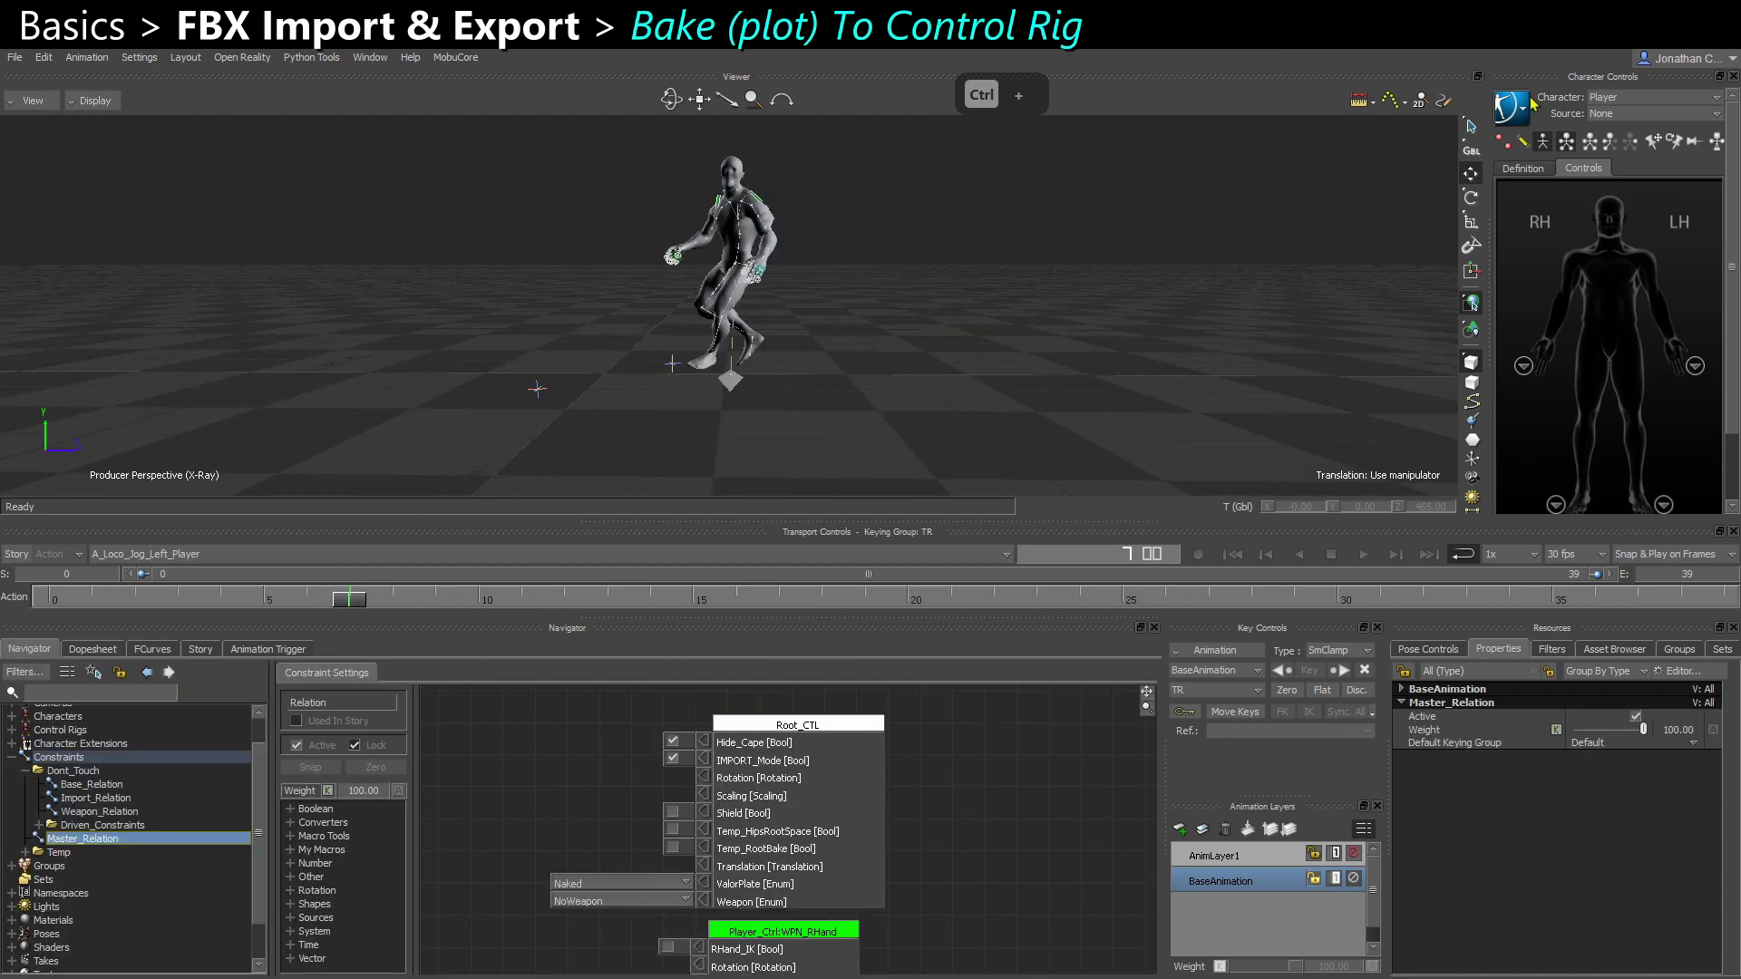
Bake (plot) the Player character's animation to its control rig.
{"action": "left_click", "coordinate": [1523, 107]}
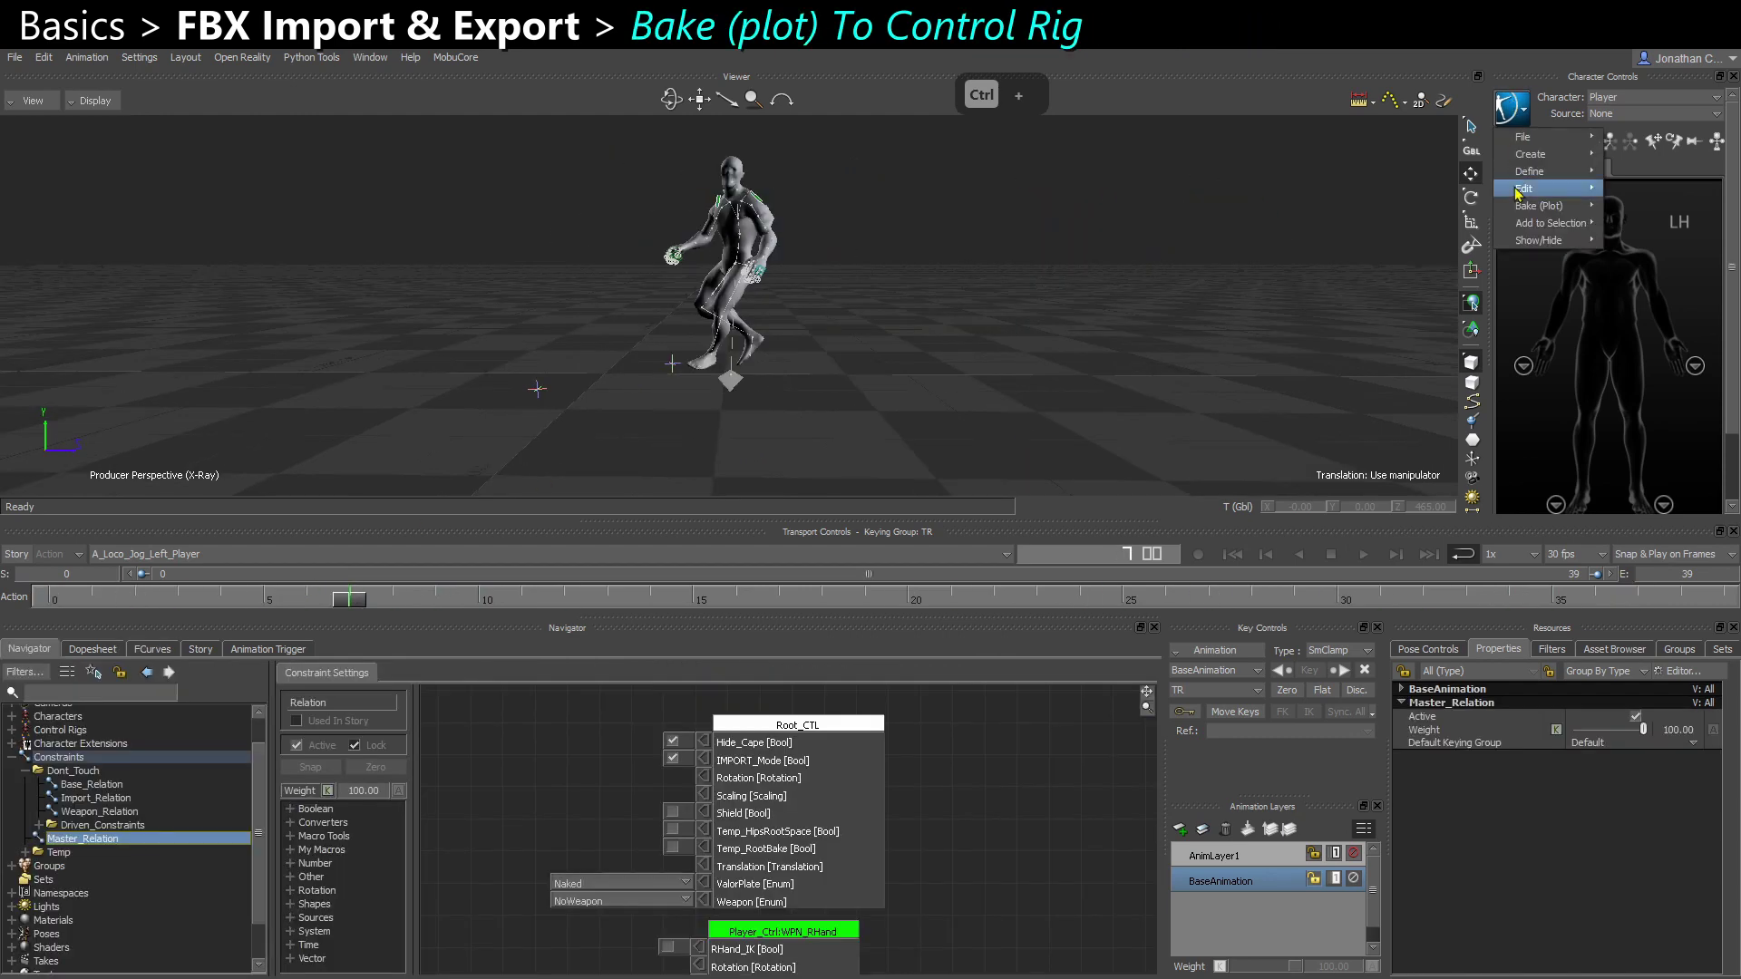
{"action": "mouse_move", "coordinate": [1532, 204]}
{"action": "left_click", "coordinate": [1414, 222]}
Turn off IMPORT_Mode on Root_CTL and play back the animation on the control rig.
{"action": "left_click_drag", "start_coordinate": [741, 430], "coordinate": [511, 315], "text": "ctrl+shift"}
{"action": "left_click", "coordinate": [724, 417]}
{"action": "key", "text": "w"}
{"action": "left_click", "coordinate": [672, 760]}
{"action": "key", "text": "ctrl+space"}
{"action": "left_click", "coordinate": [914, 412]}
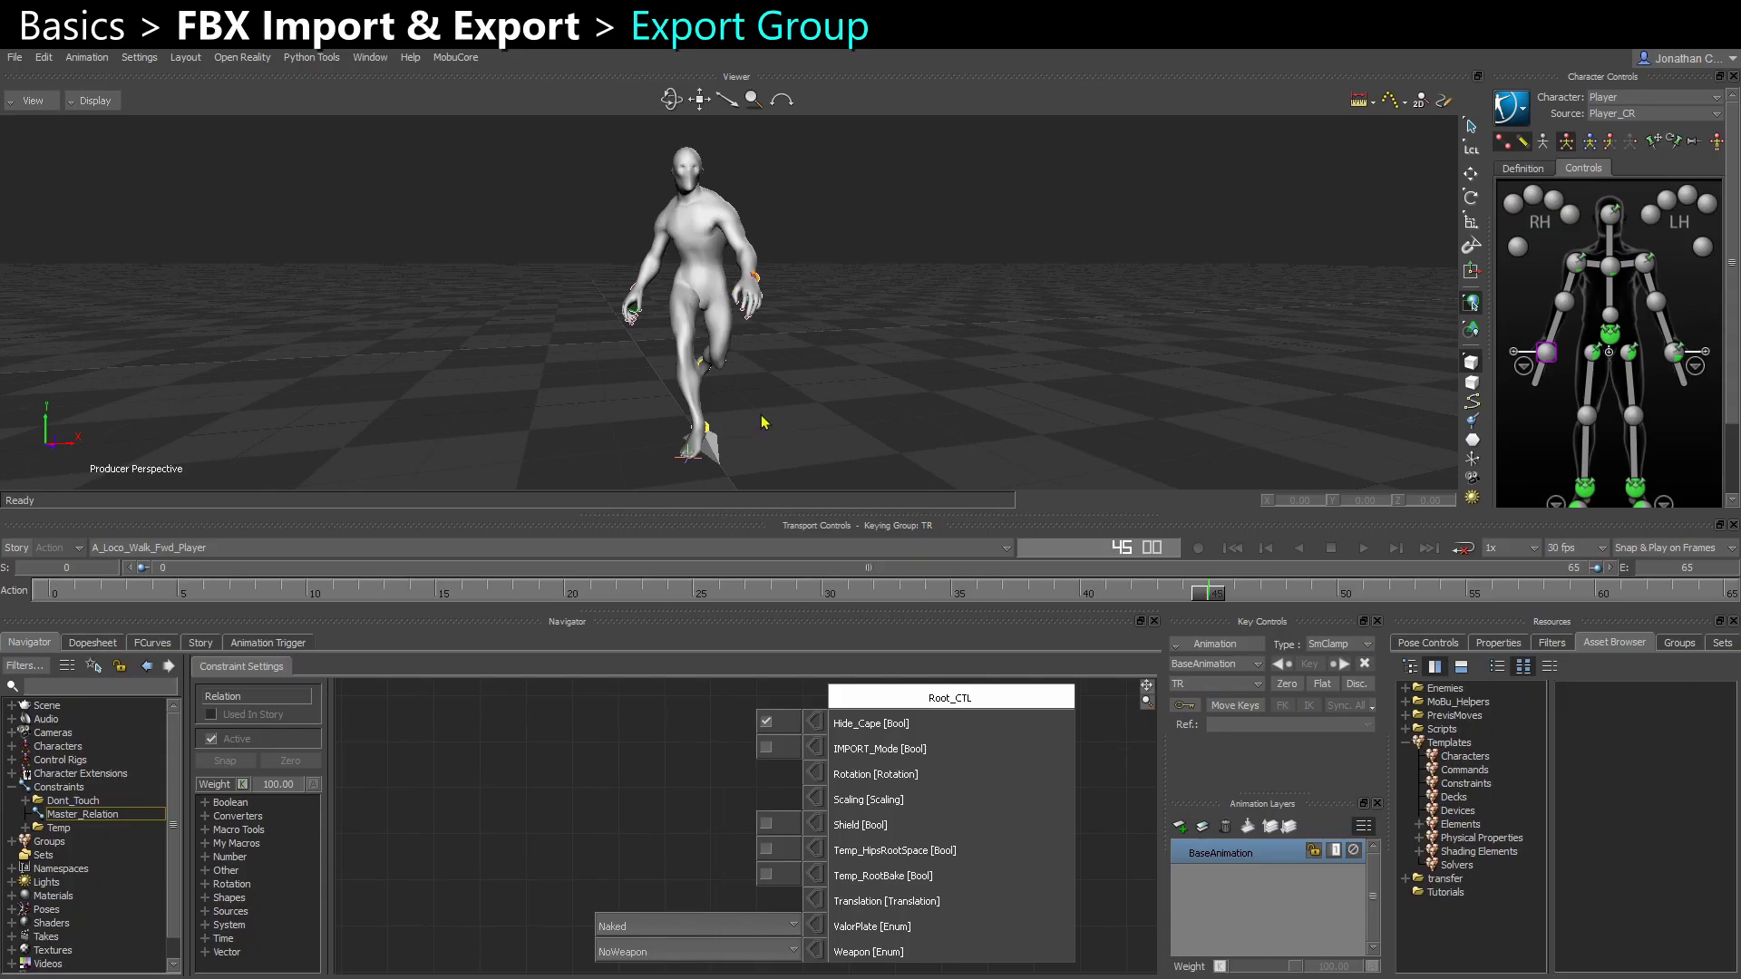
Select Root_CTL, switch the viewer to X-Ray display, and test moving the controller sideways before undoing the move.
{"action": "left_click_drag", "start_coordinate": [764, 423], "coordinate": [749, 457], "text": "ctrl+shift"}
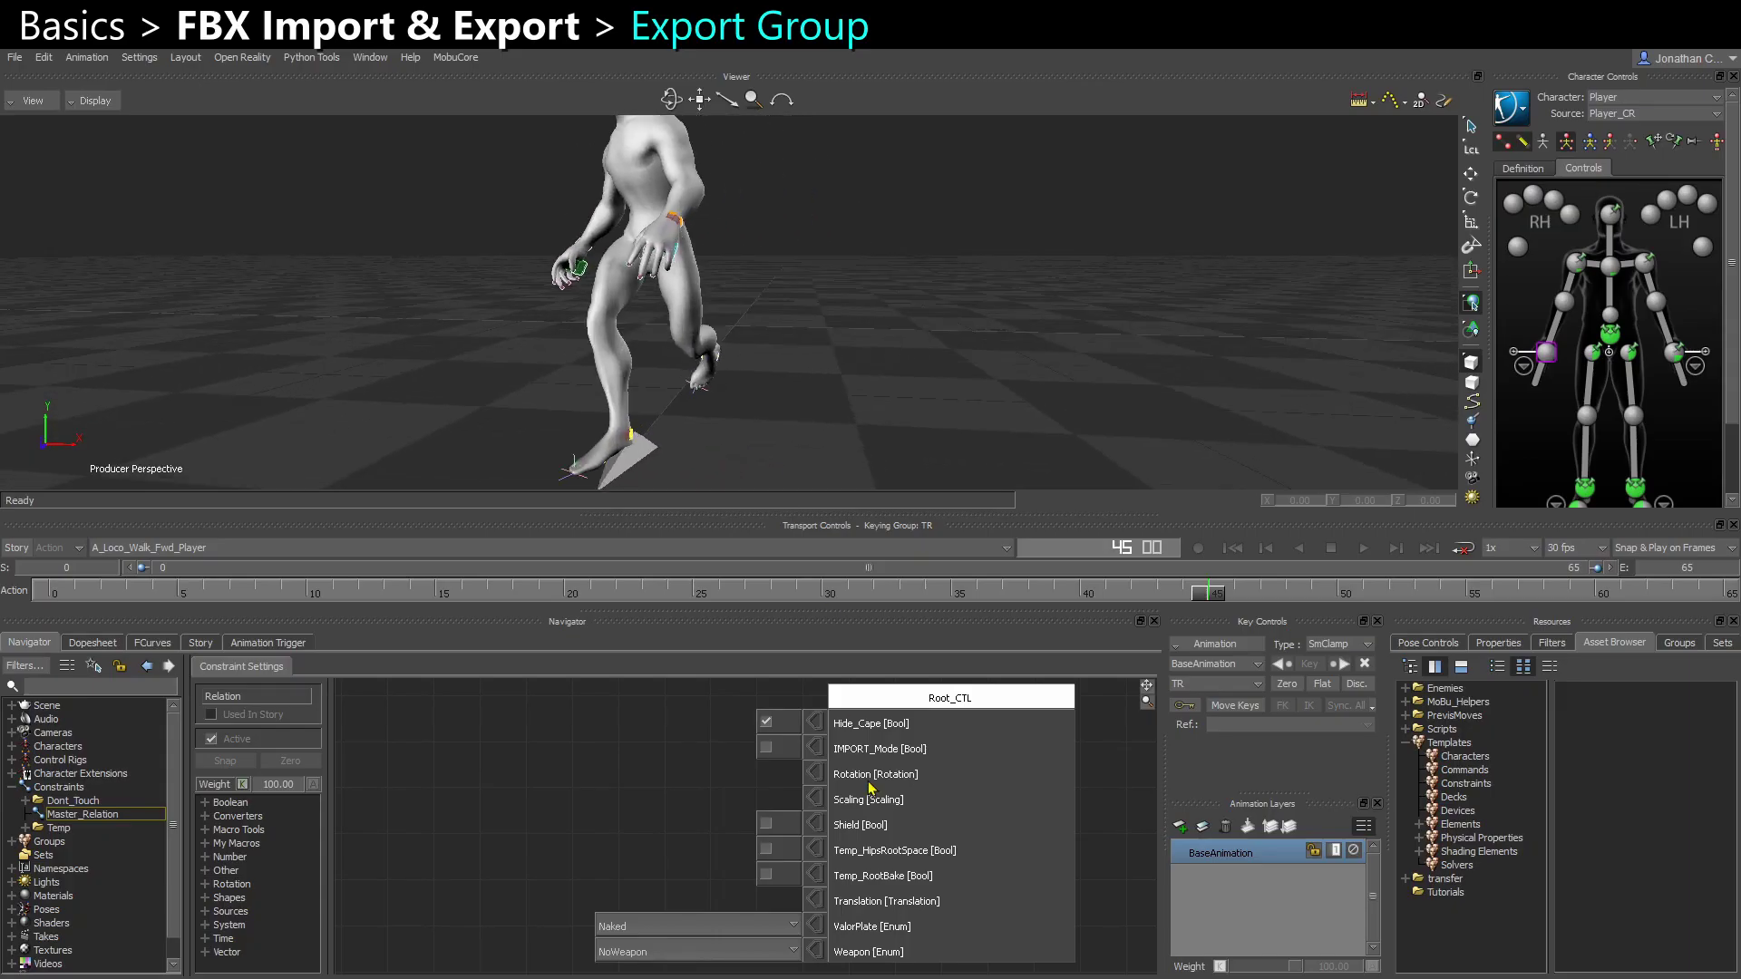
{"action": "left_click", "coordinate": [624, 471]}
{"action": "key", "text": "ctrl+a"}
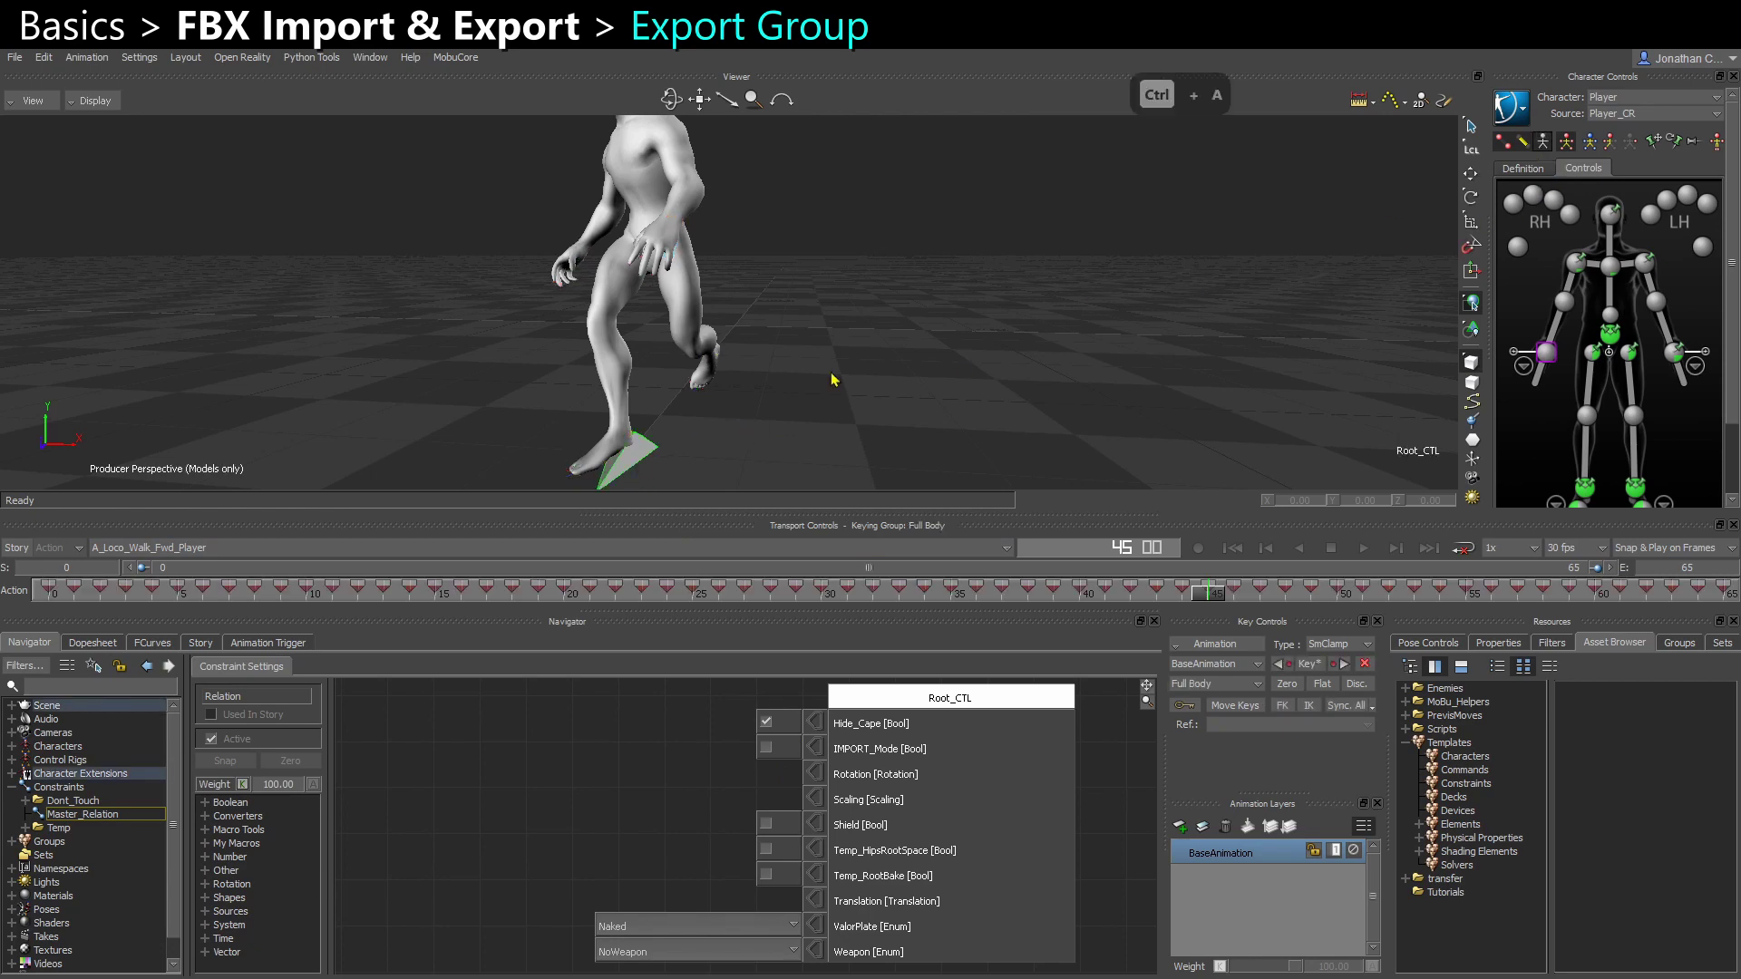
{"action": "key", "text": "ctrl+a"}
{"action": "key", "text": "w"}
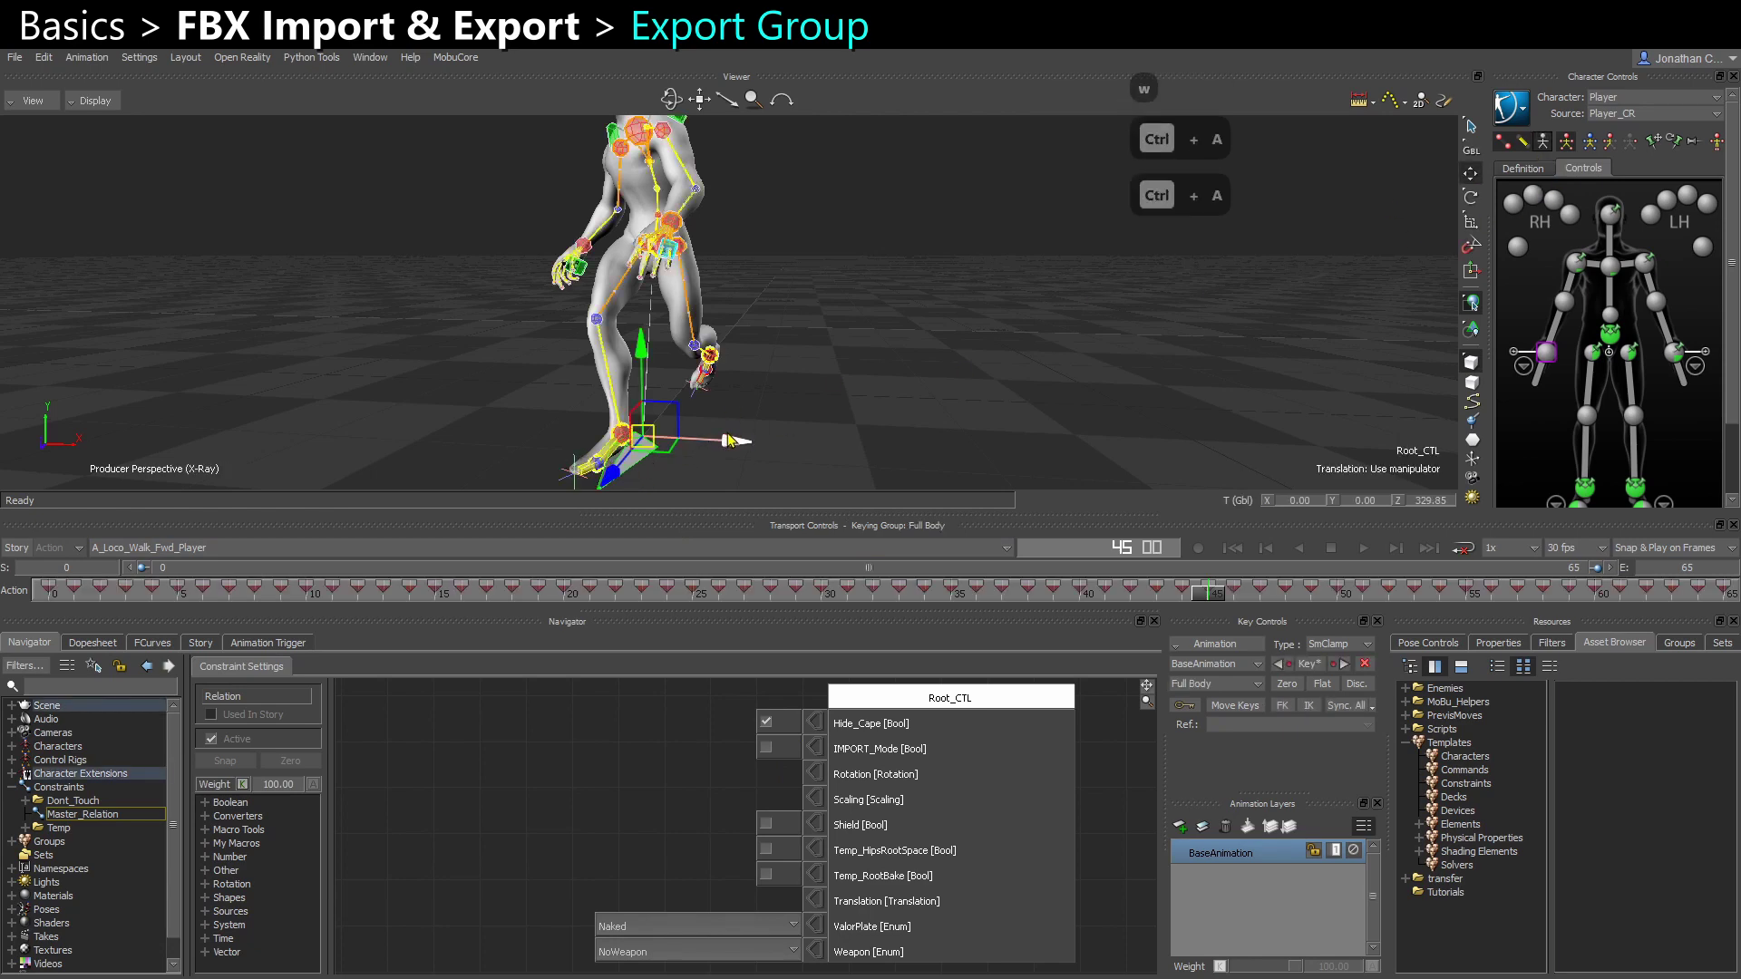
{"action": "left_click_drag", "start_coordinate": [721, 446], "coordinate": [798, 458]}
{"action": "key", "text": "ctrl+z"}
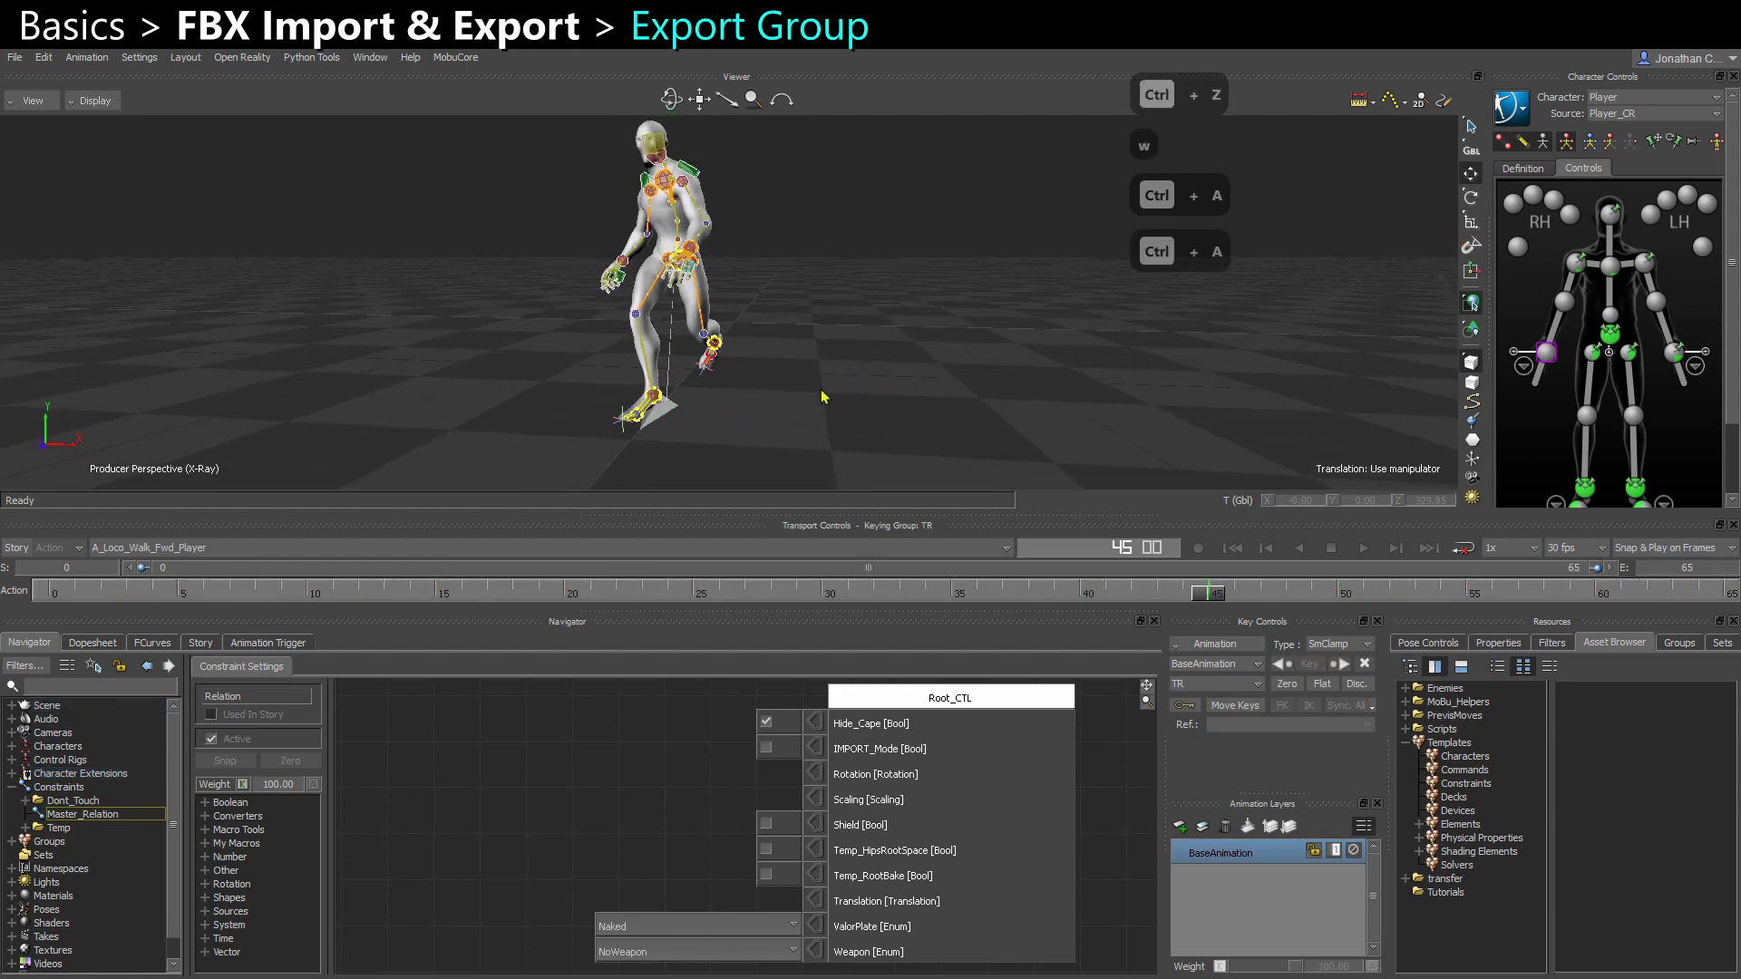
Select the _EXPORT group's members and show them in the schematic view of an enlarged viewer.
{"action": "left_click", "coordinate": [1678, 643]}
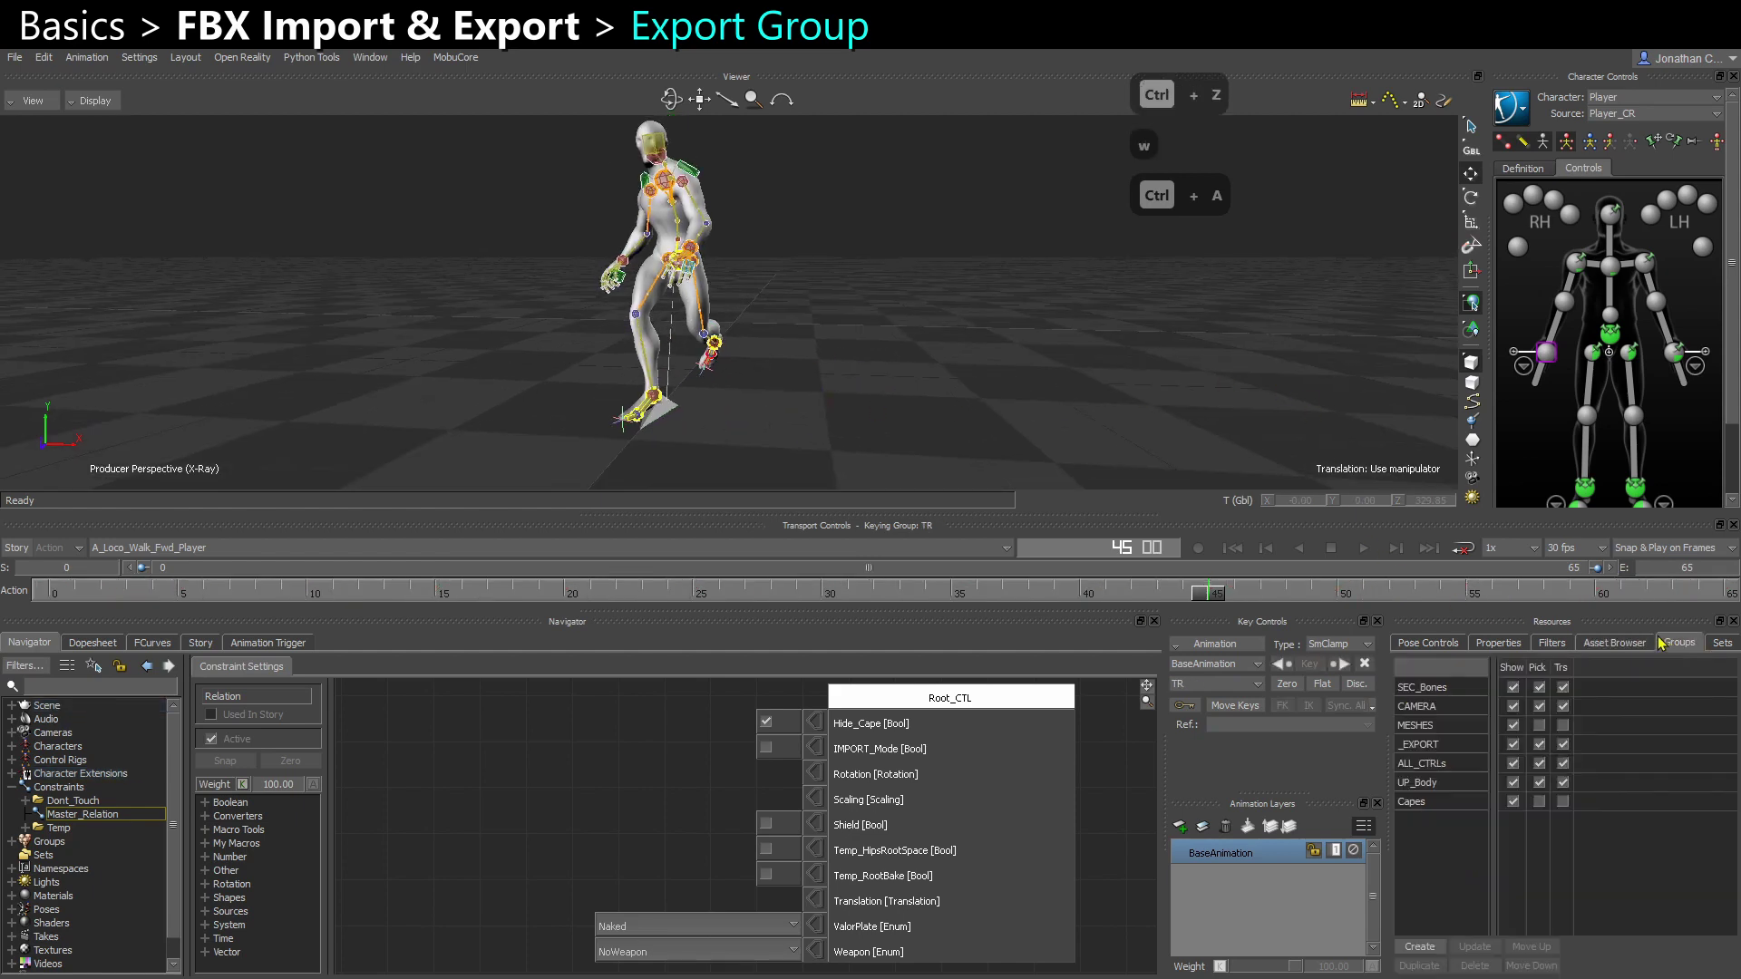
{"action": "left_click", "coordinate": [1442, 744]}
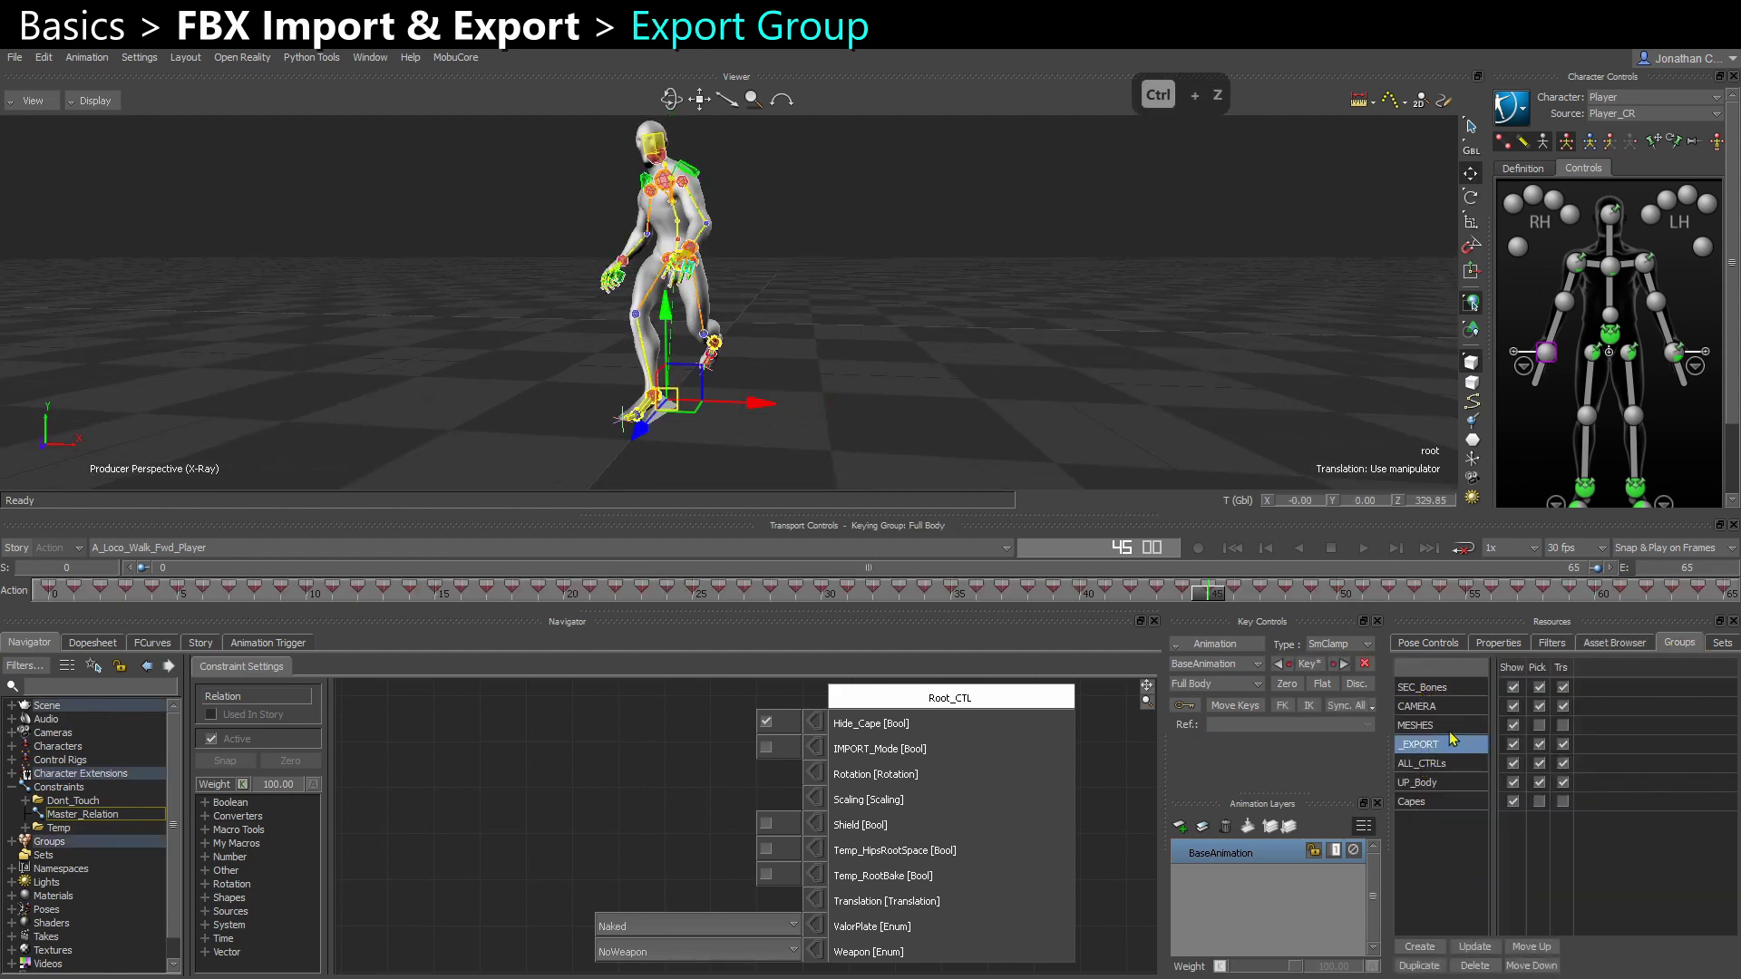
{"action": "left_click", "coordinate": [1630, 141]}
{"action": "key", "text": "ctrl+w"}
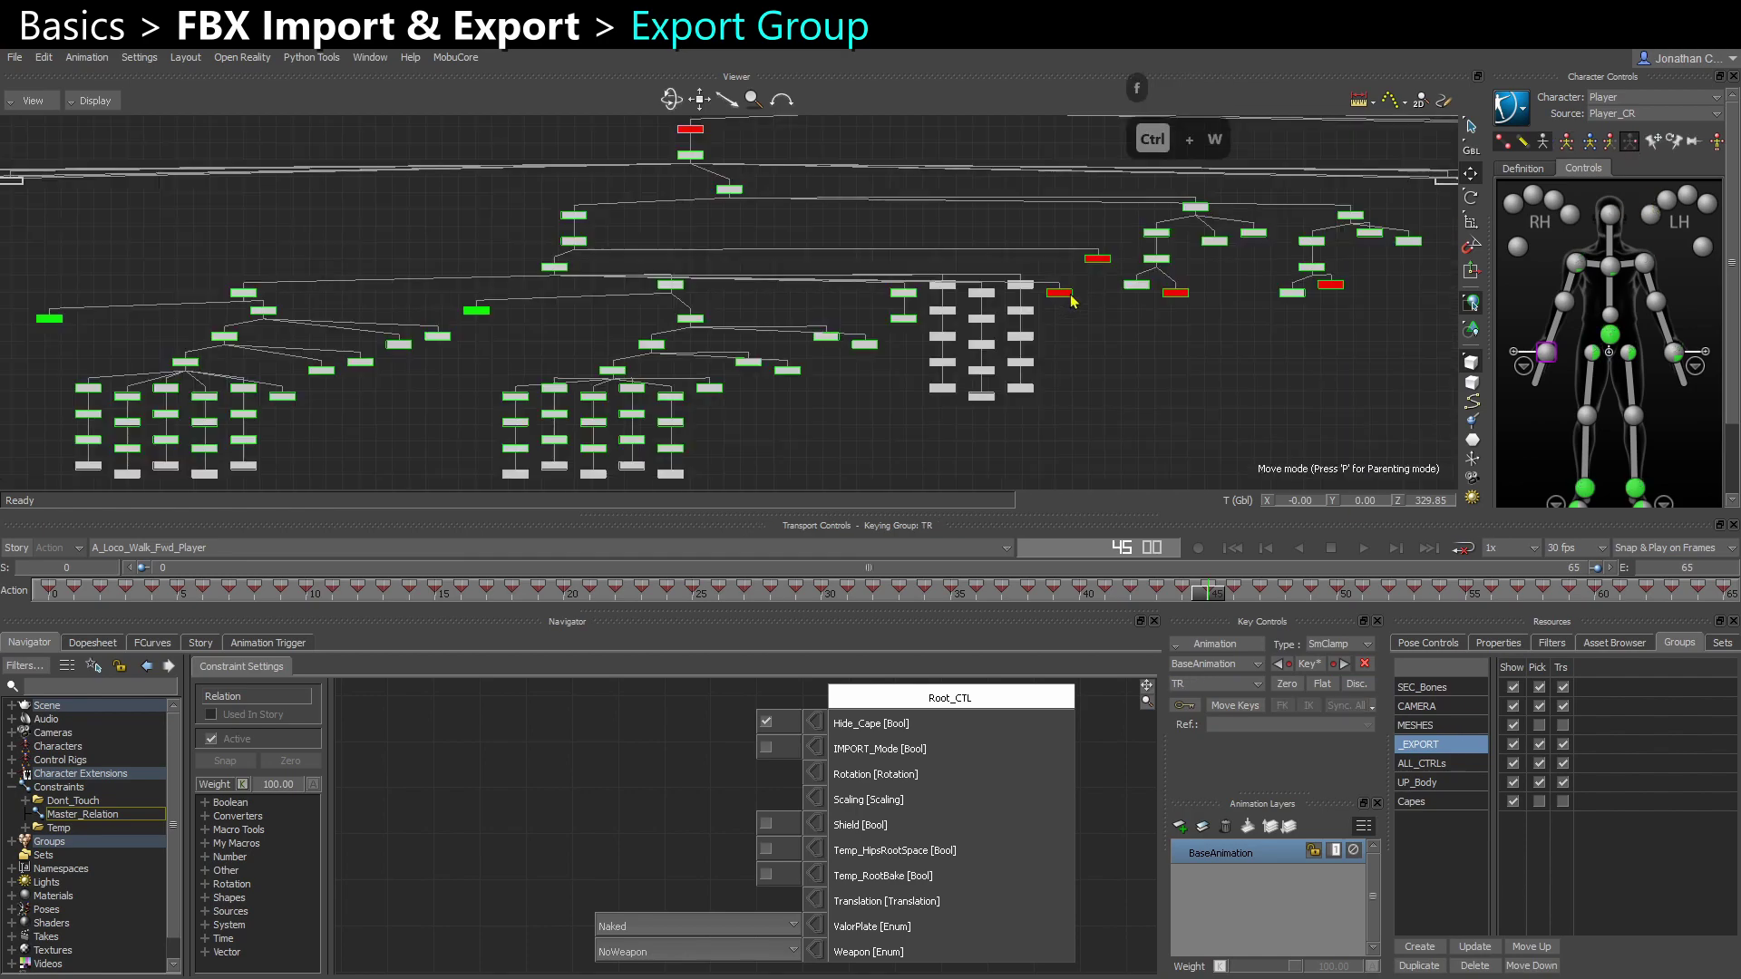
{"action": "scroll", "coordinate": [701, 284], "scroll_direction": "down", "scroll_amount": 1}
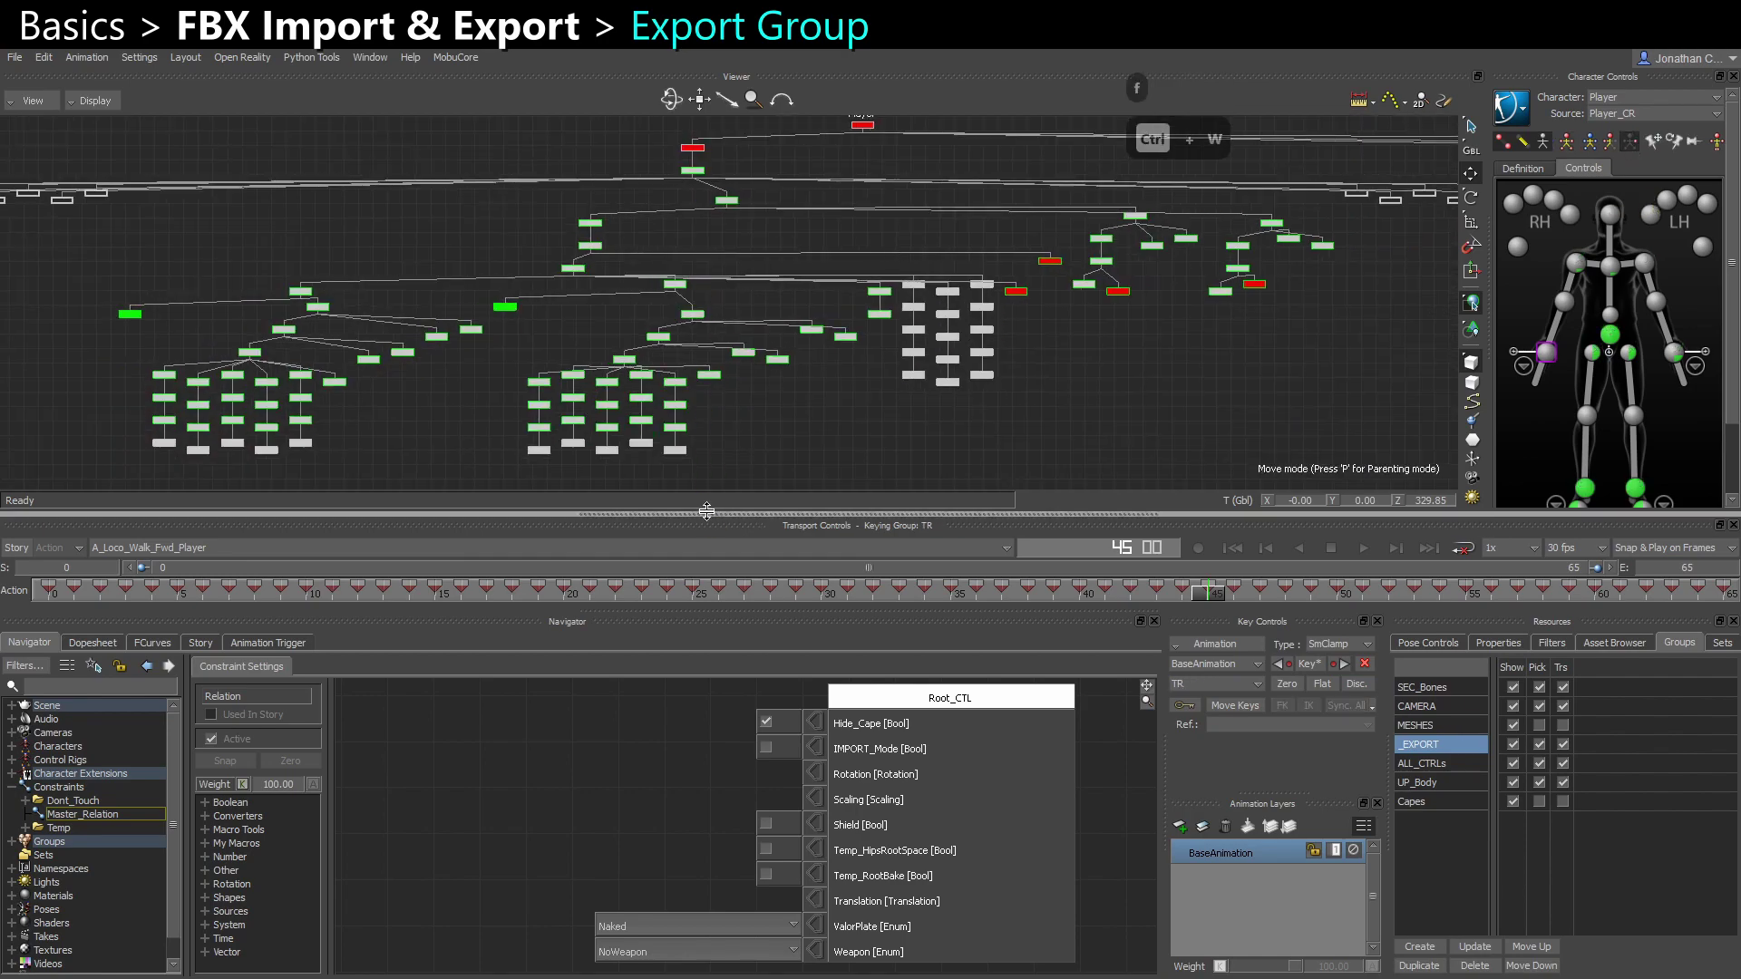
{"action": "left_click_drag", "start_coordinate": [706, 518], "coordinate": [706, 616]}
{"action": "scroll", "coordinate": [617, 526], "scroll_direction": "up", "scroll_amount": 3}
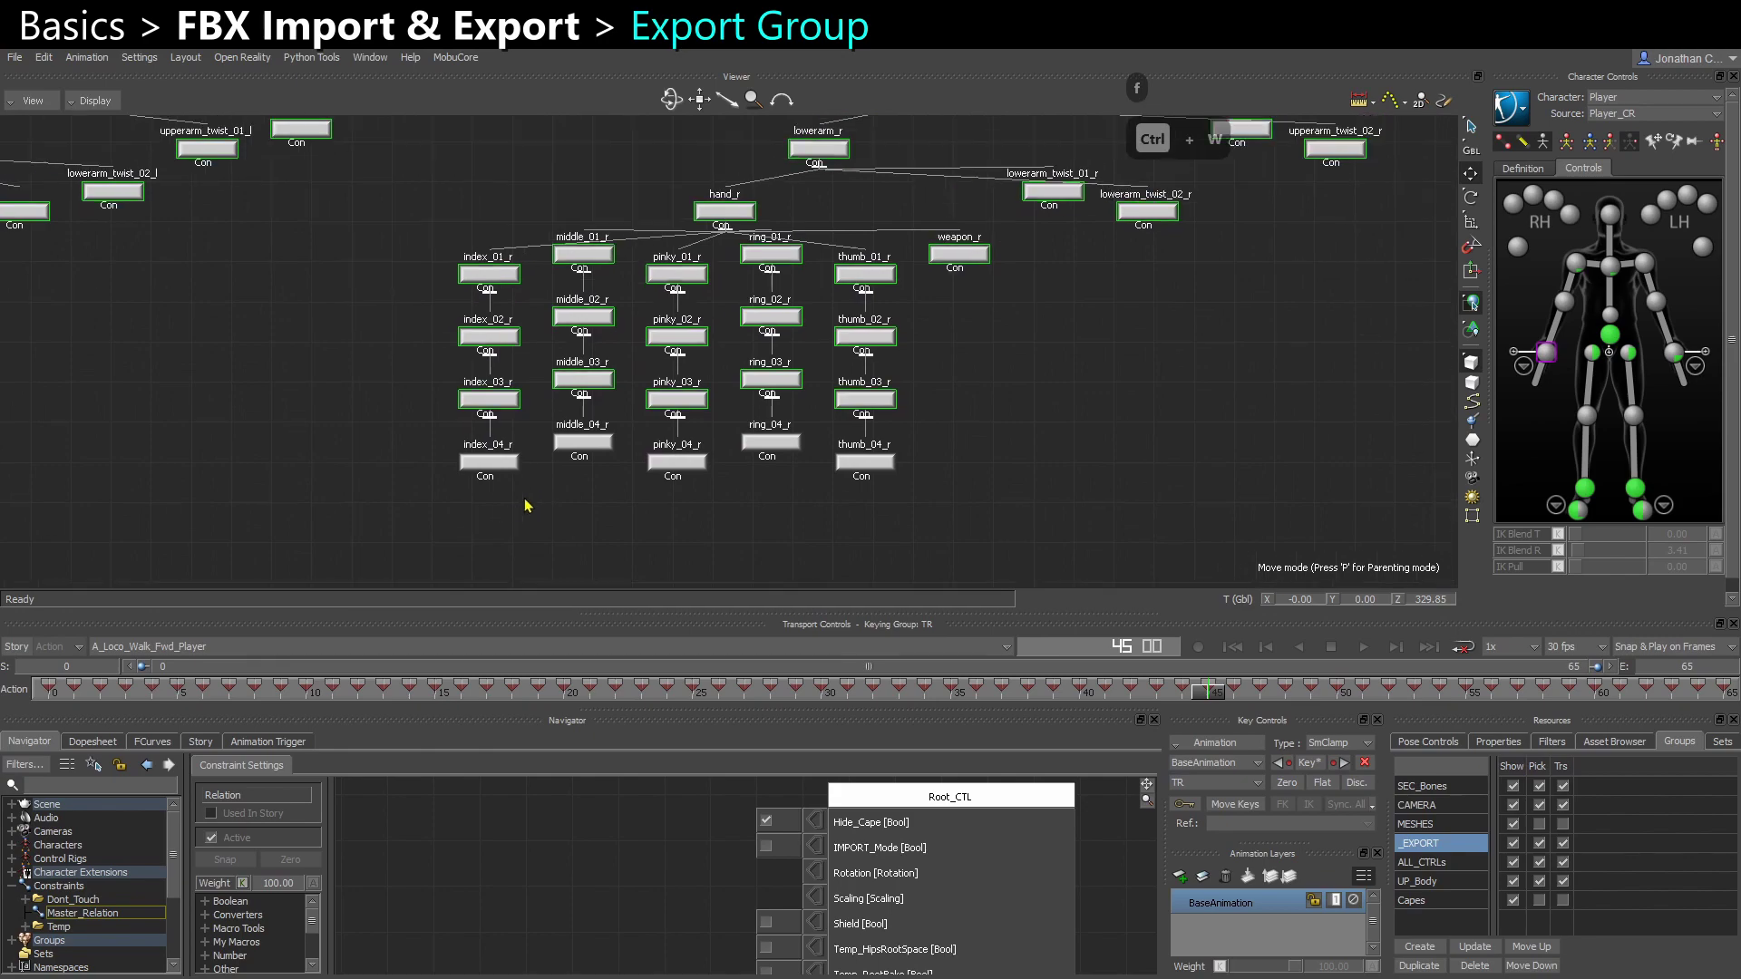
Select the index_04_r fingertip bone in the schematic and frame it in the perspective view.
{"action": "left_click", "coordinate": [491, 500]}
{"action": "key", "text": "ctrl+w"}
{"action": "key", "text": "f"}
{"action": "left_click_drag", "start_coordinate": [658, 372], "coordinate": [598, 380], "text": "alt"}
{"action": "key", "text": "f"}
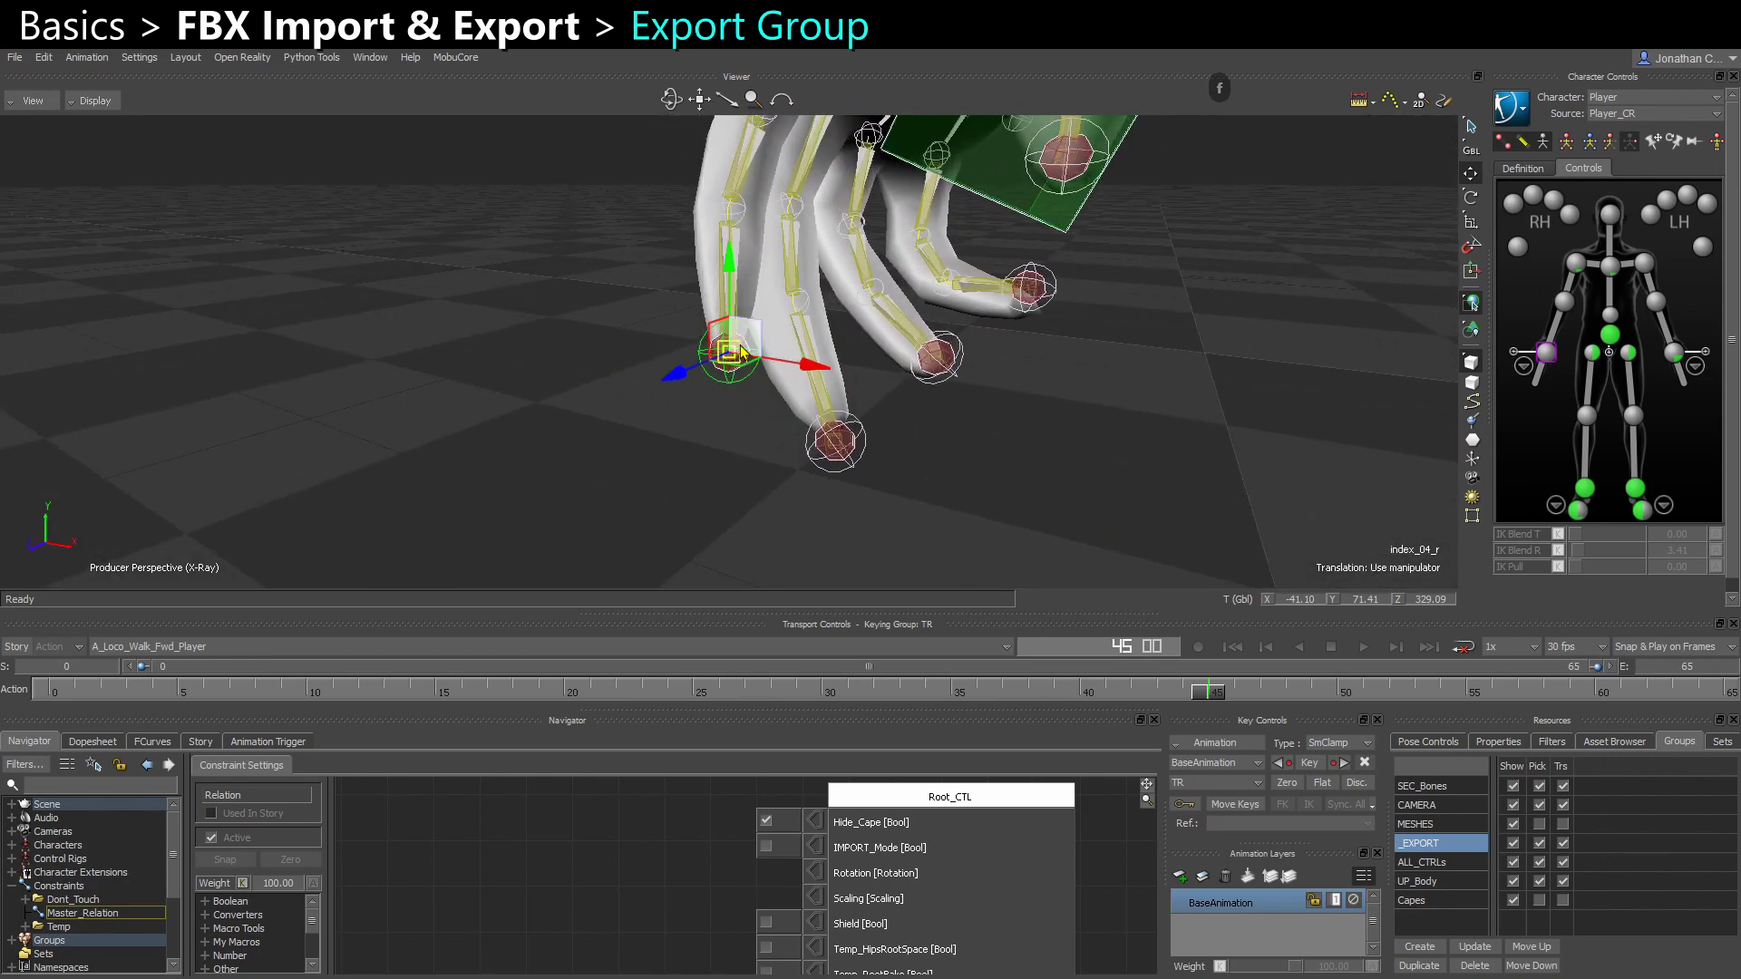
Try moving the right index finger effector in Body Parts keying mode, and undo the move.
{"action": "left_click", "coordinate": [1512, 210]}
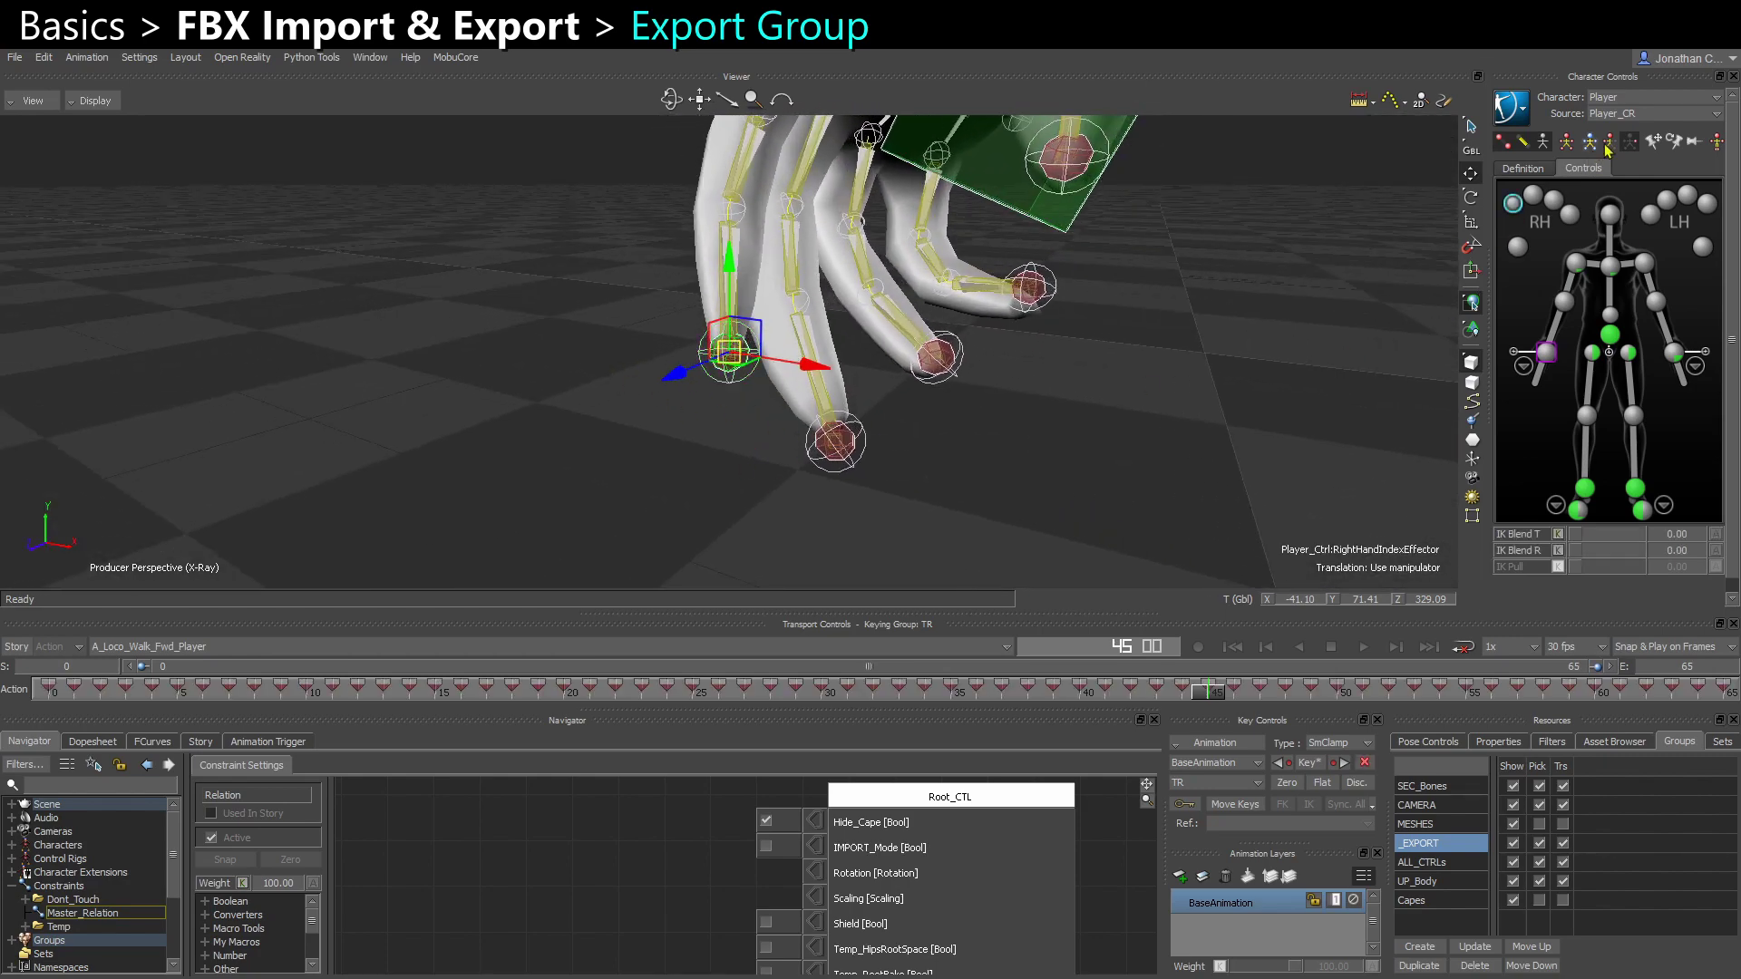
{"action": "left_click", "coordinate": [1592, 143]}
{"action": "key", "text": "w"}
{"action": "left_click_drag", "start_coordinate": [713, 354], "coordinate": [660, 313]}
{"action": "key", "text": "ctrl+z"}
{"action": "right_click_drag", "start_coordinate": [970, 343], "coordinate": [804, 243], "text": "alt"}
{"action": "key", "text": "v"}
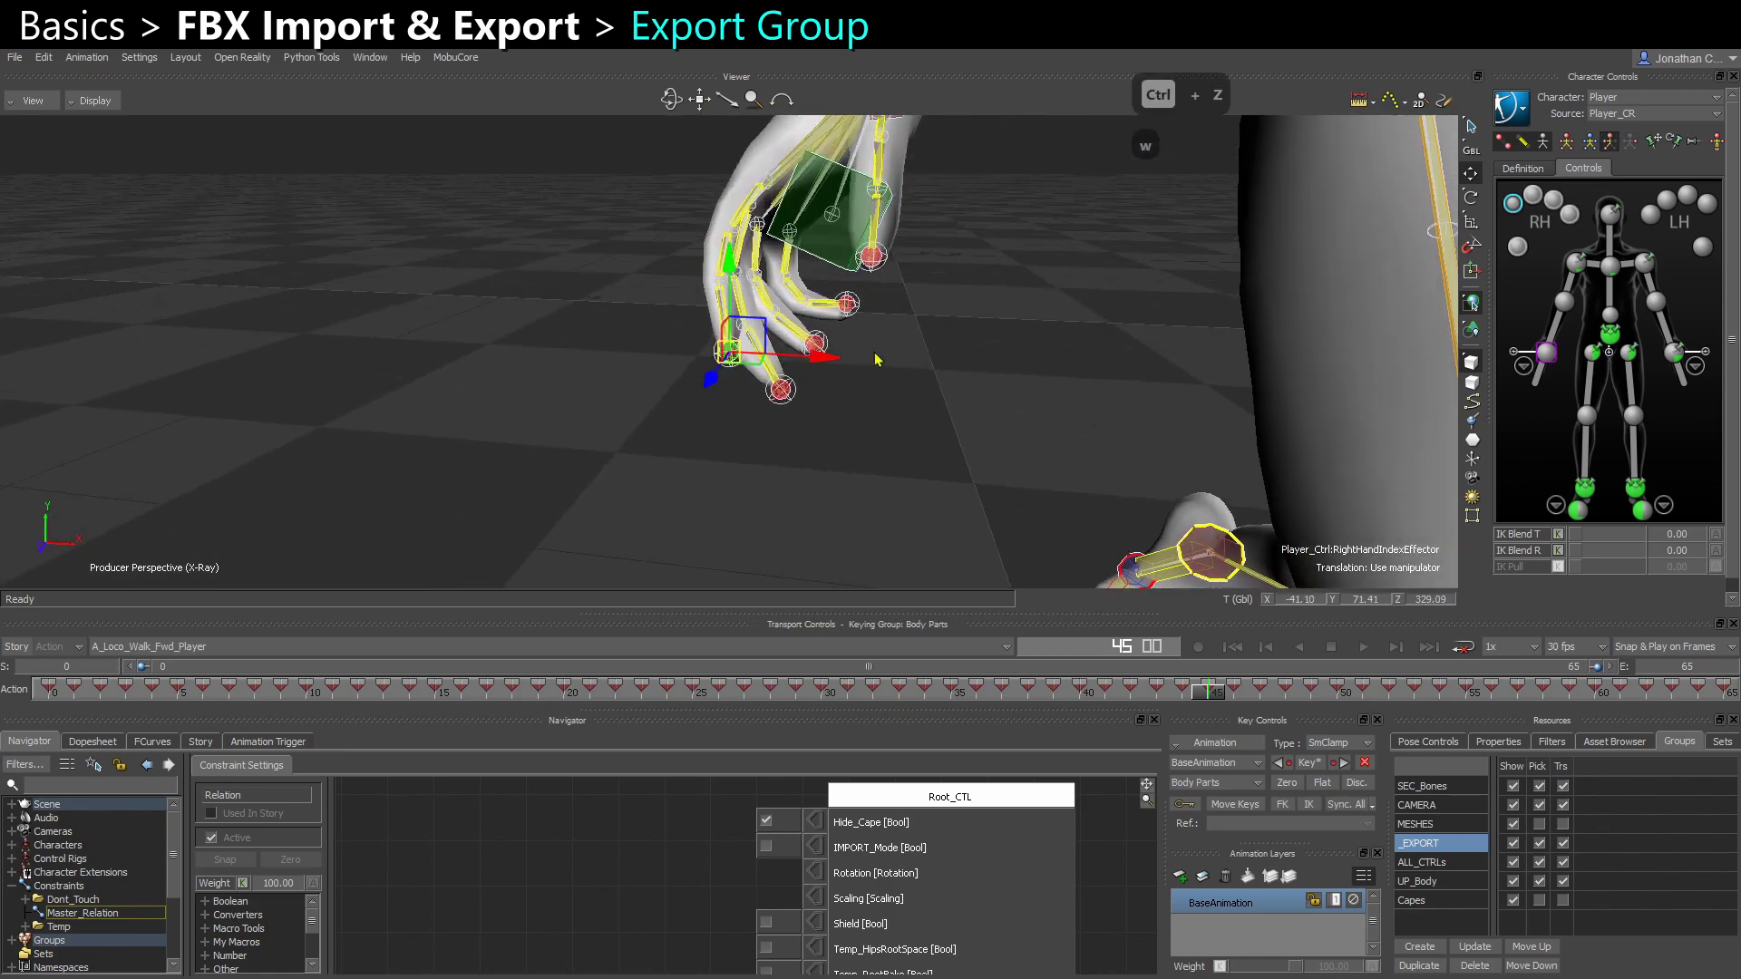
Examine the exported arm, hand and weapon bones in the schematic view.
{"action": "key", "text": "ctrl+w"}
{"action": "key", "text": "ctrl+w"}
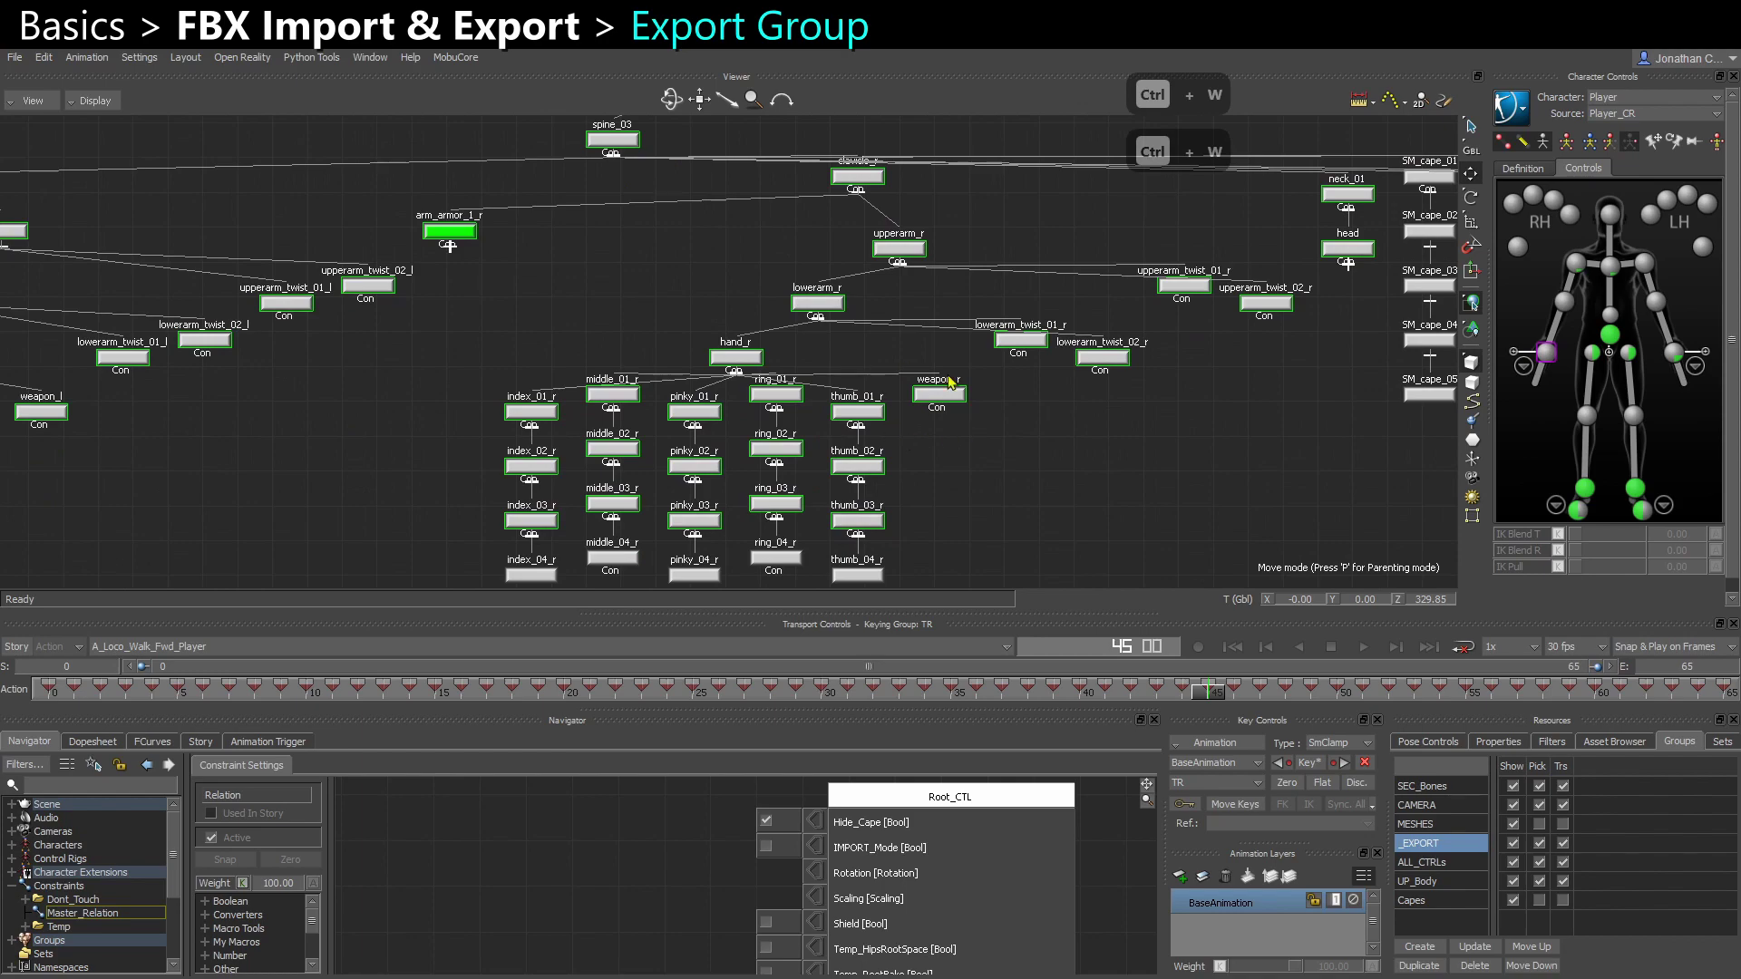
{"action": "scroll", "coordinate": [937, 435], "scroll_direction": "down", "scroll_amount": 2}
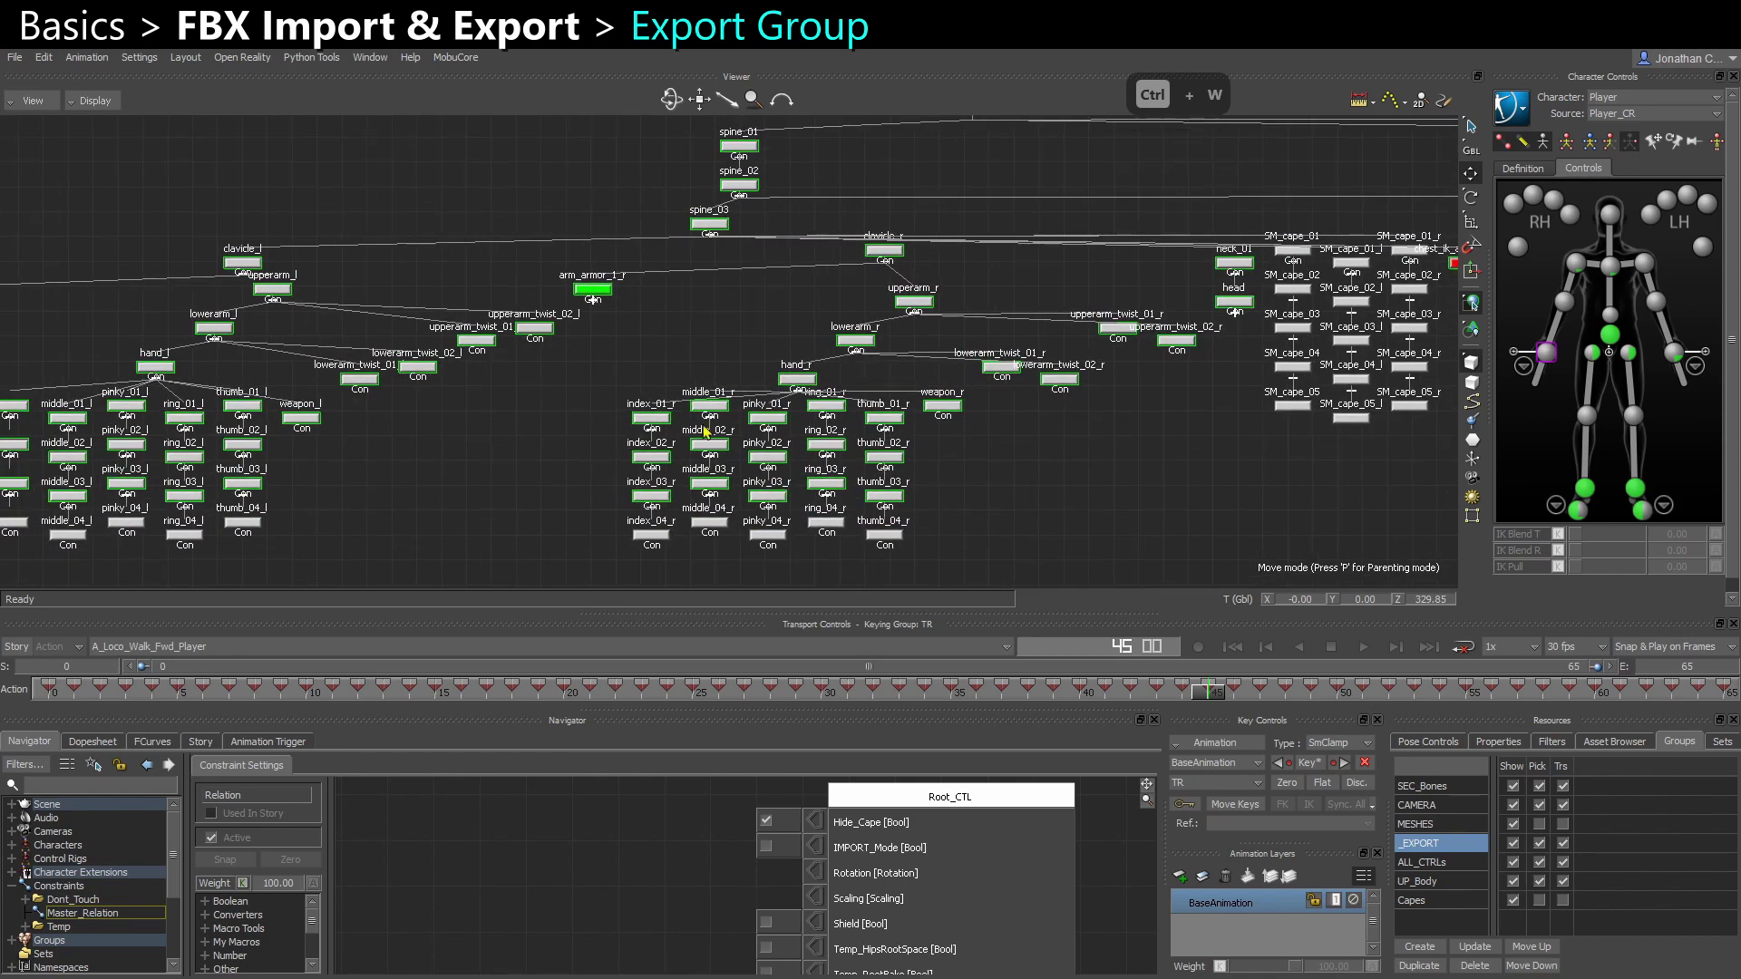
{"action": "scroll", "coordinate": [918, 420], "scroll_direction": "up", "scroll_amount": 2}
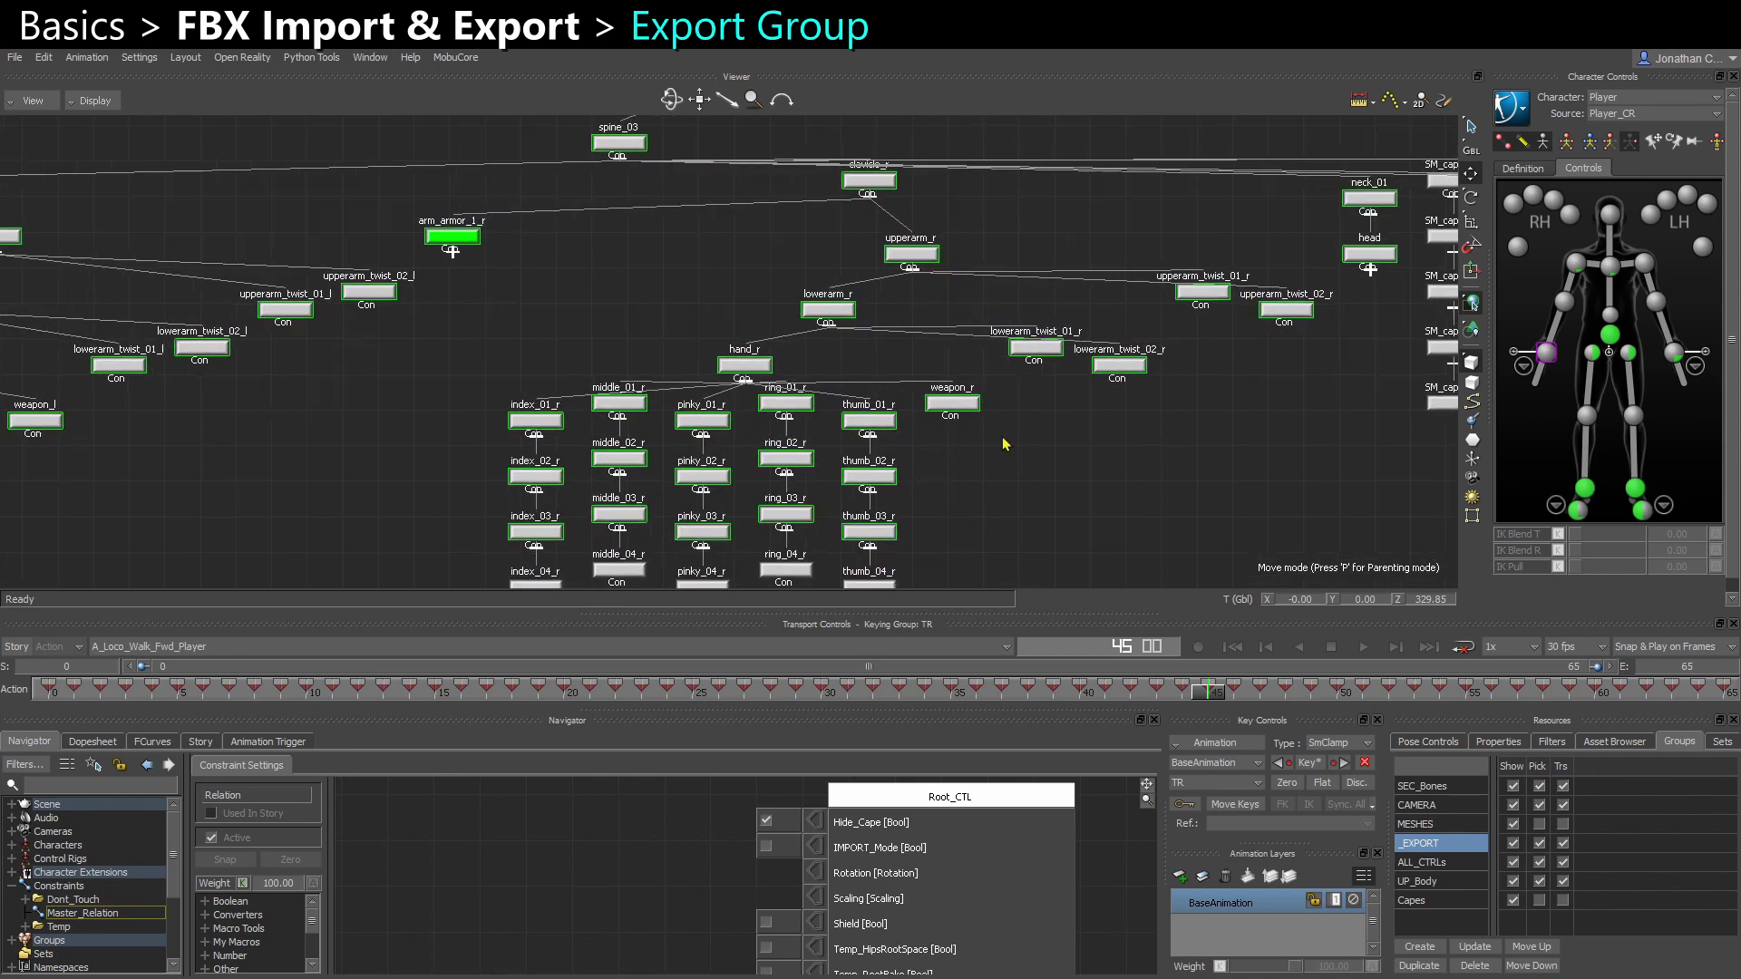
{"action": "scroll", "coordinate": [1004, 441], "scroll_direction": "down", "scroll_amount": 2}
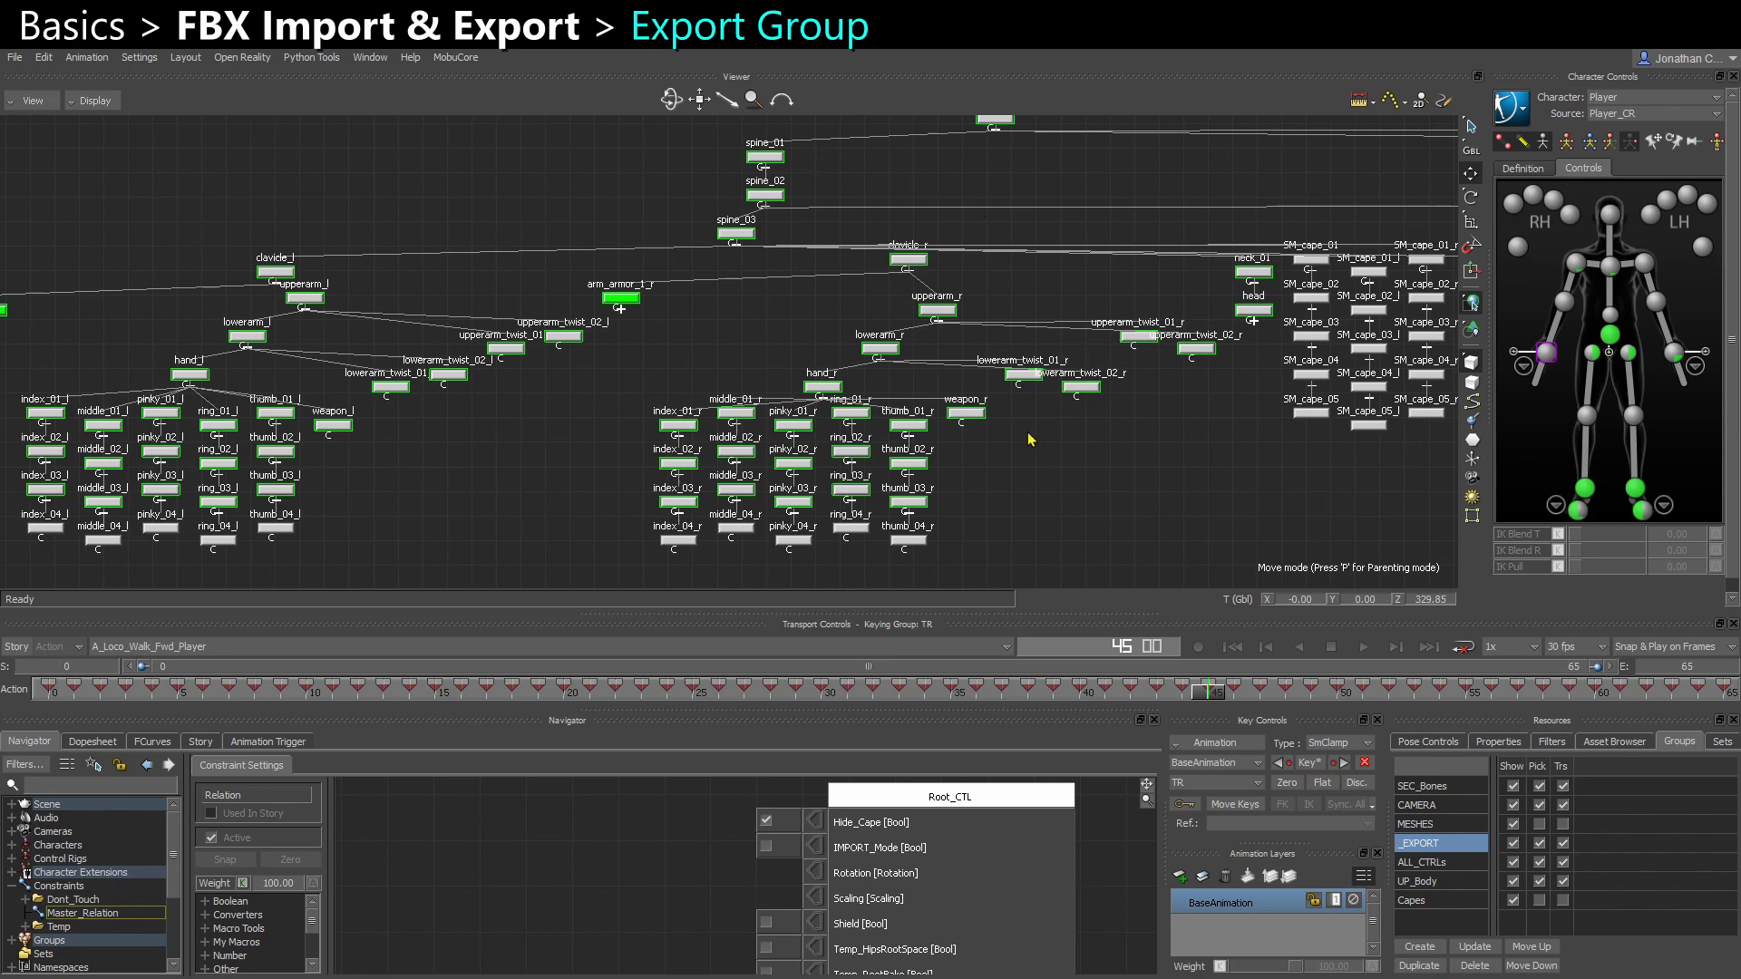
{"action": "middle_click_drag", "start_coordinate": [1029, 433], "coordinate": [878, 454]}
{"action": "scroll", "coordinate": [964, 438], "scroll_direction": "up", "scroll_amount": 3}
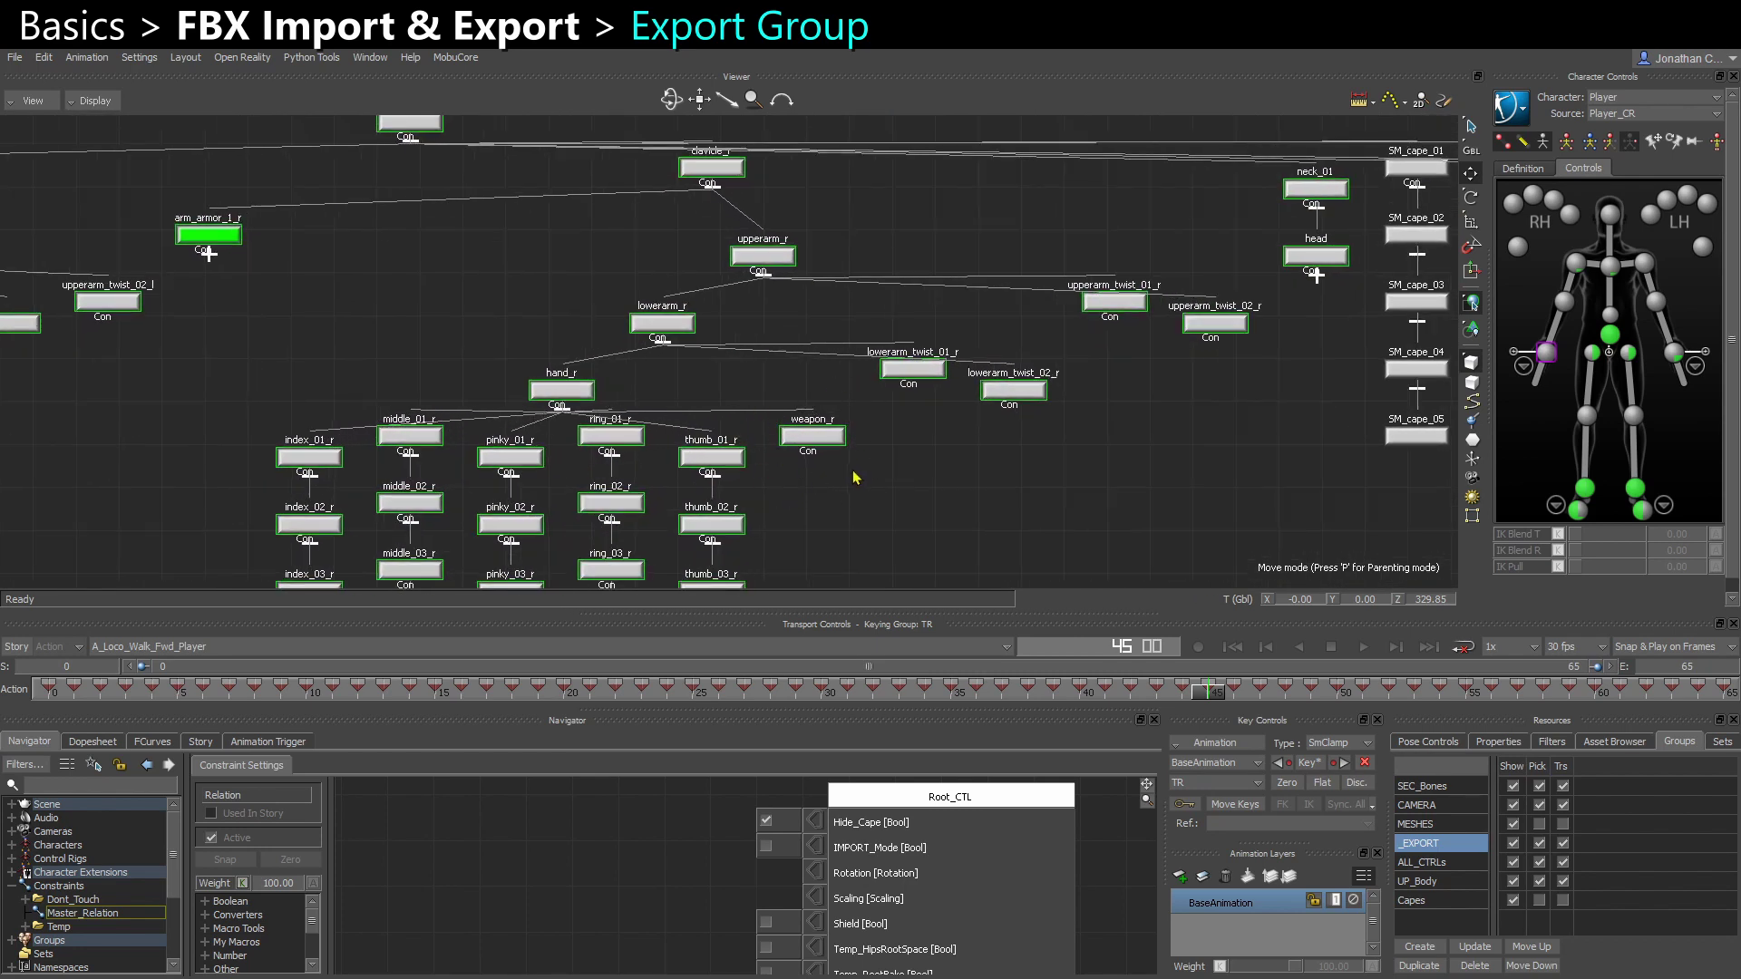
Return to the perspective view and try moving the WPN_RHand controller away from the hand, then undo the move.
{"action": "key", "text": "ctrl+w"}
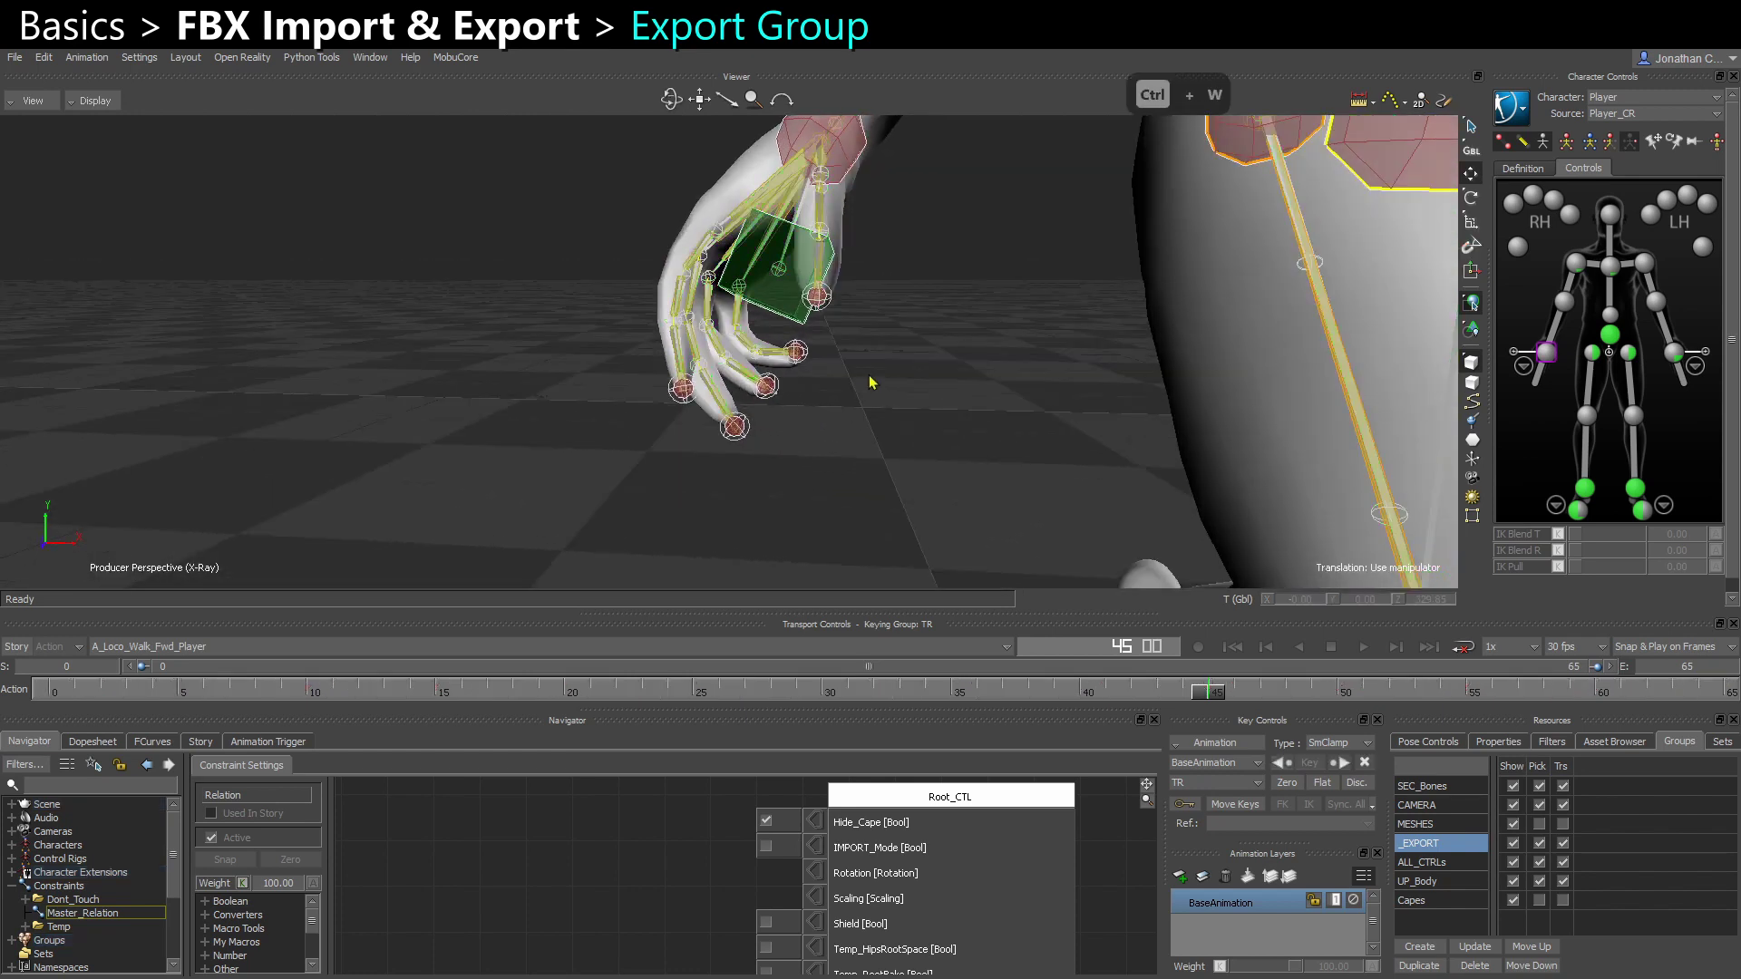
{"action": "left_click", "coordinate": [789, 282]}
{"action": "key", "text": "w"}
{"action": "left_click_drag", "start_coordinate": [773, 268], "coordinate": [1020, 406]}
{"action": "key", "text": "ctrl+z"}
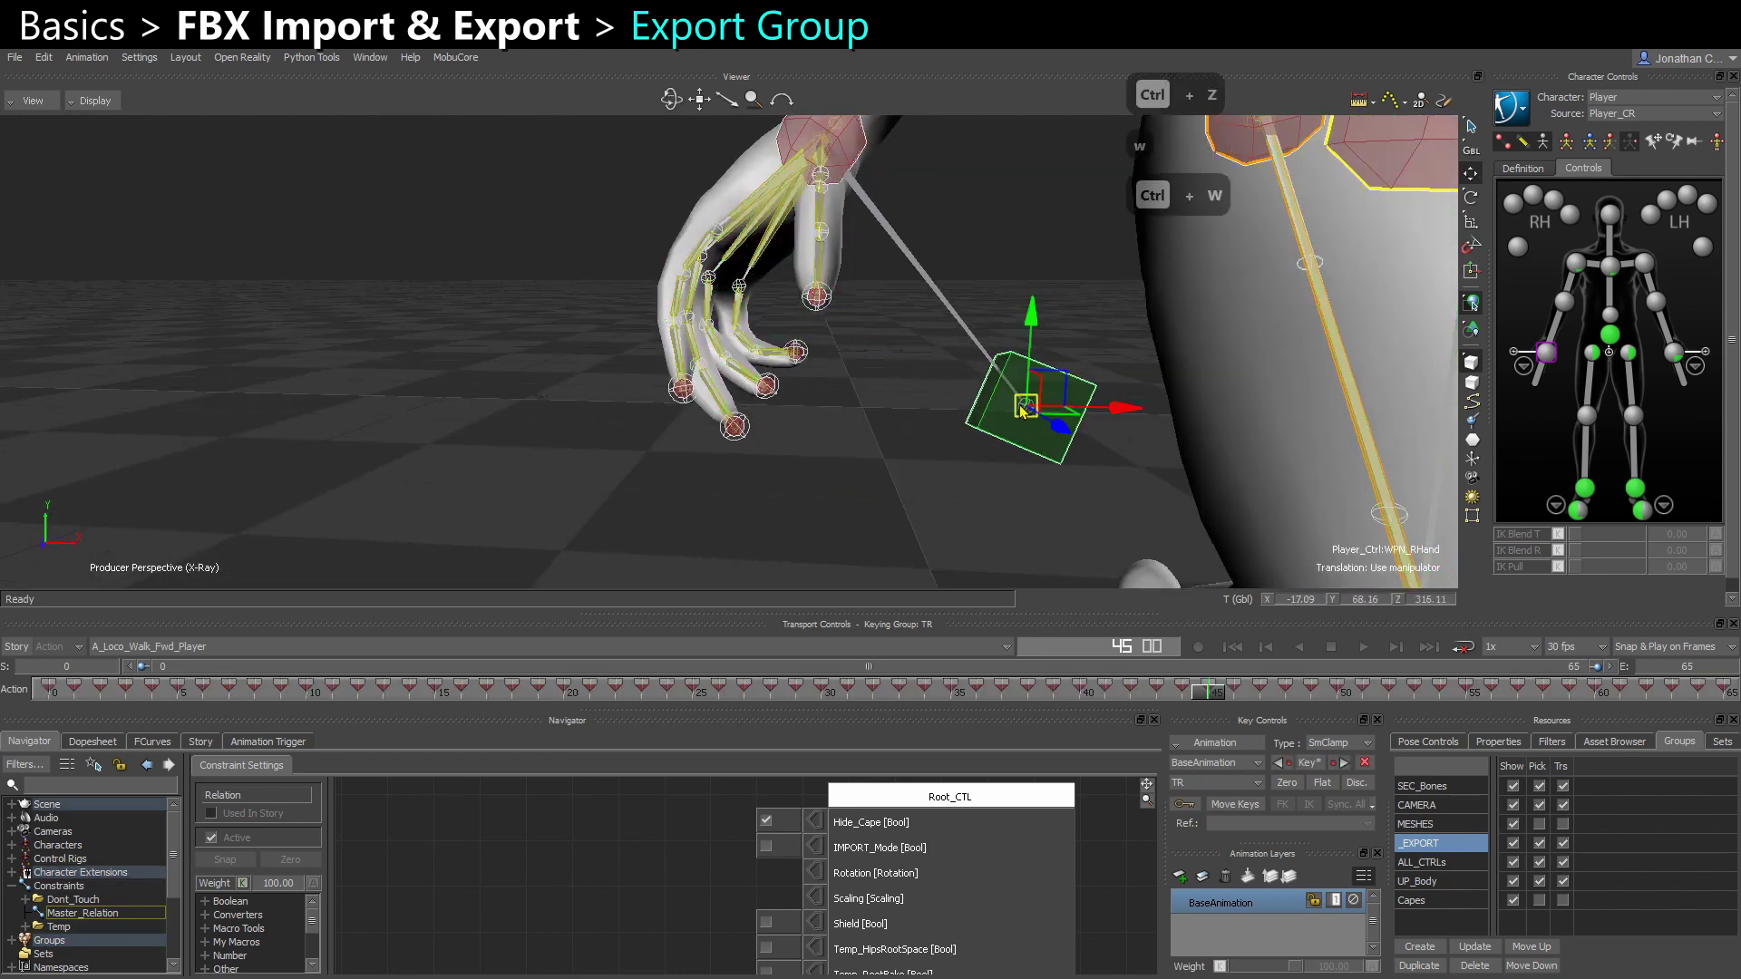
Select all members of the _EXPORT group and examine the highlighted bones in the schematic, then return to the perspective view.
{"action": "key", "text": "ctrl+w"}
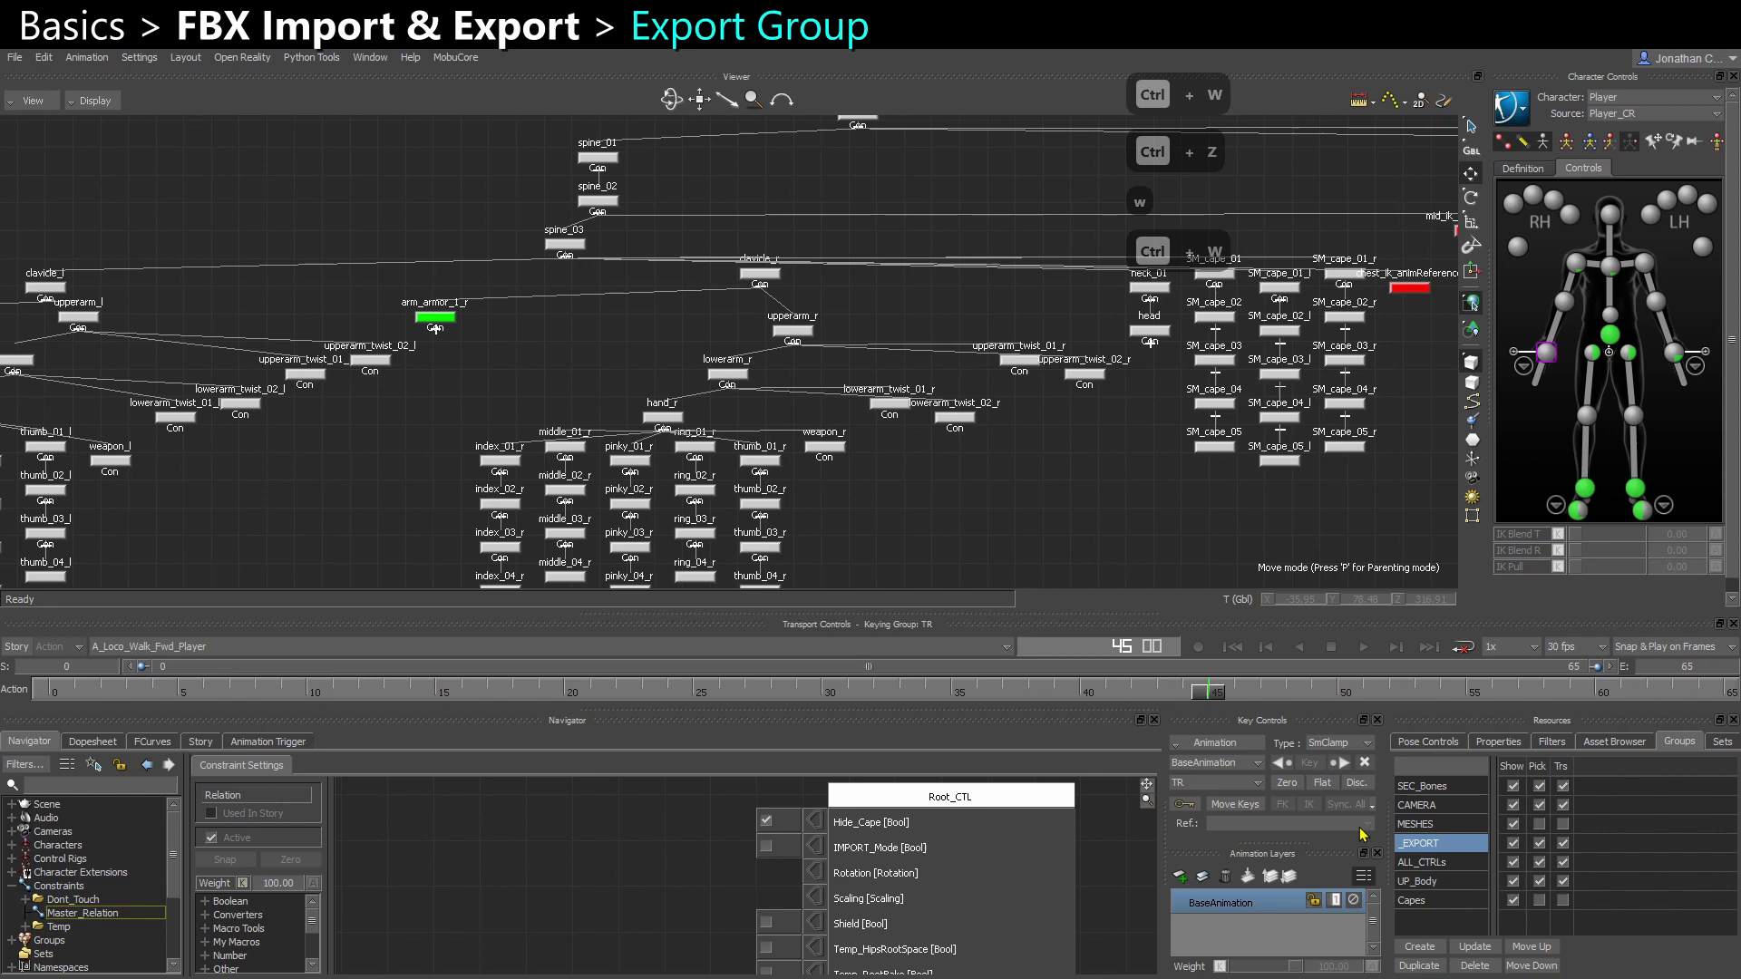
{"action": "double_click", "coordinate": [1430, 864]}
{"action": "double_click", "coordinate": [1431, 844]}
{"action": "scroll", "coordinate": [900, 408], "scroll_direction": "up", "scroll_amount": 3}
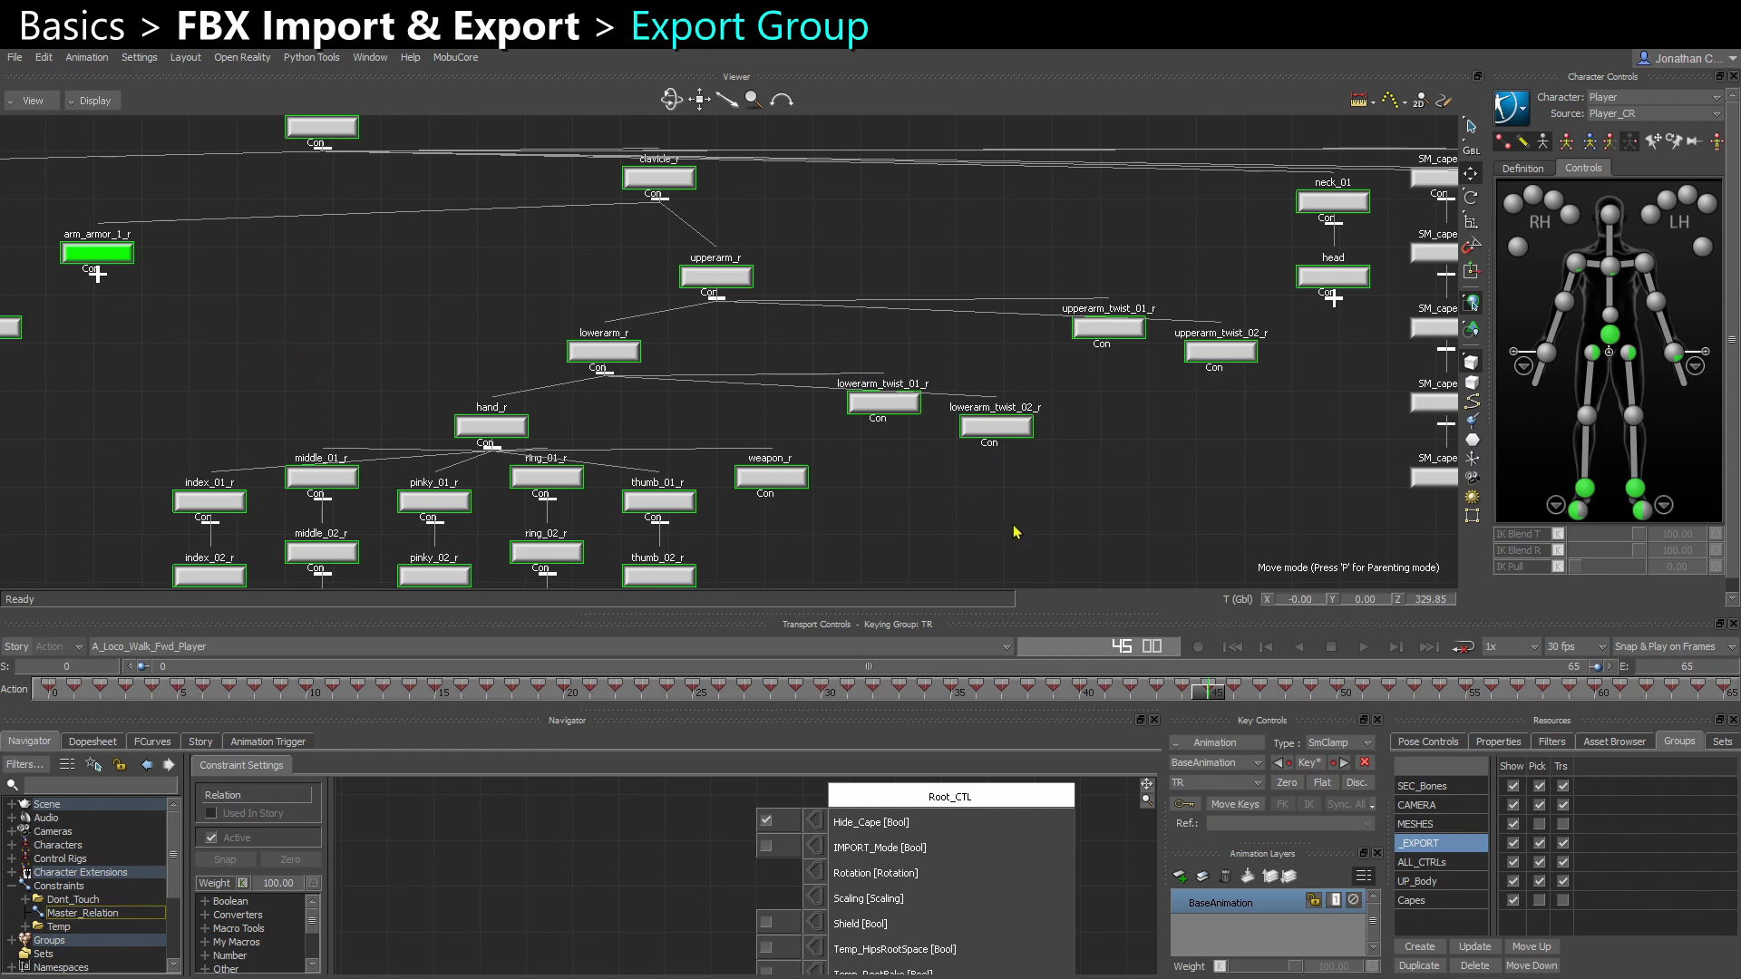
{"action": "scroll", "coordinate": [1070, 512], "scroll_direction": "down", "scroll_amount": 3}
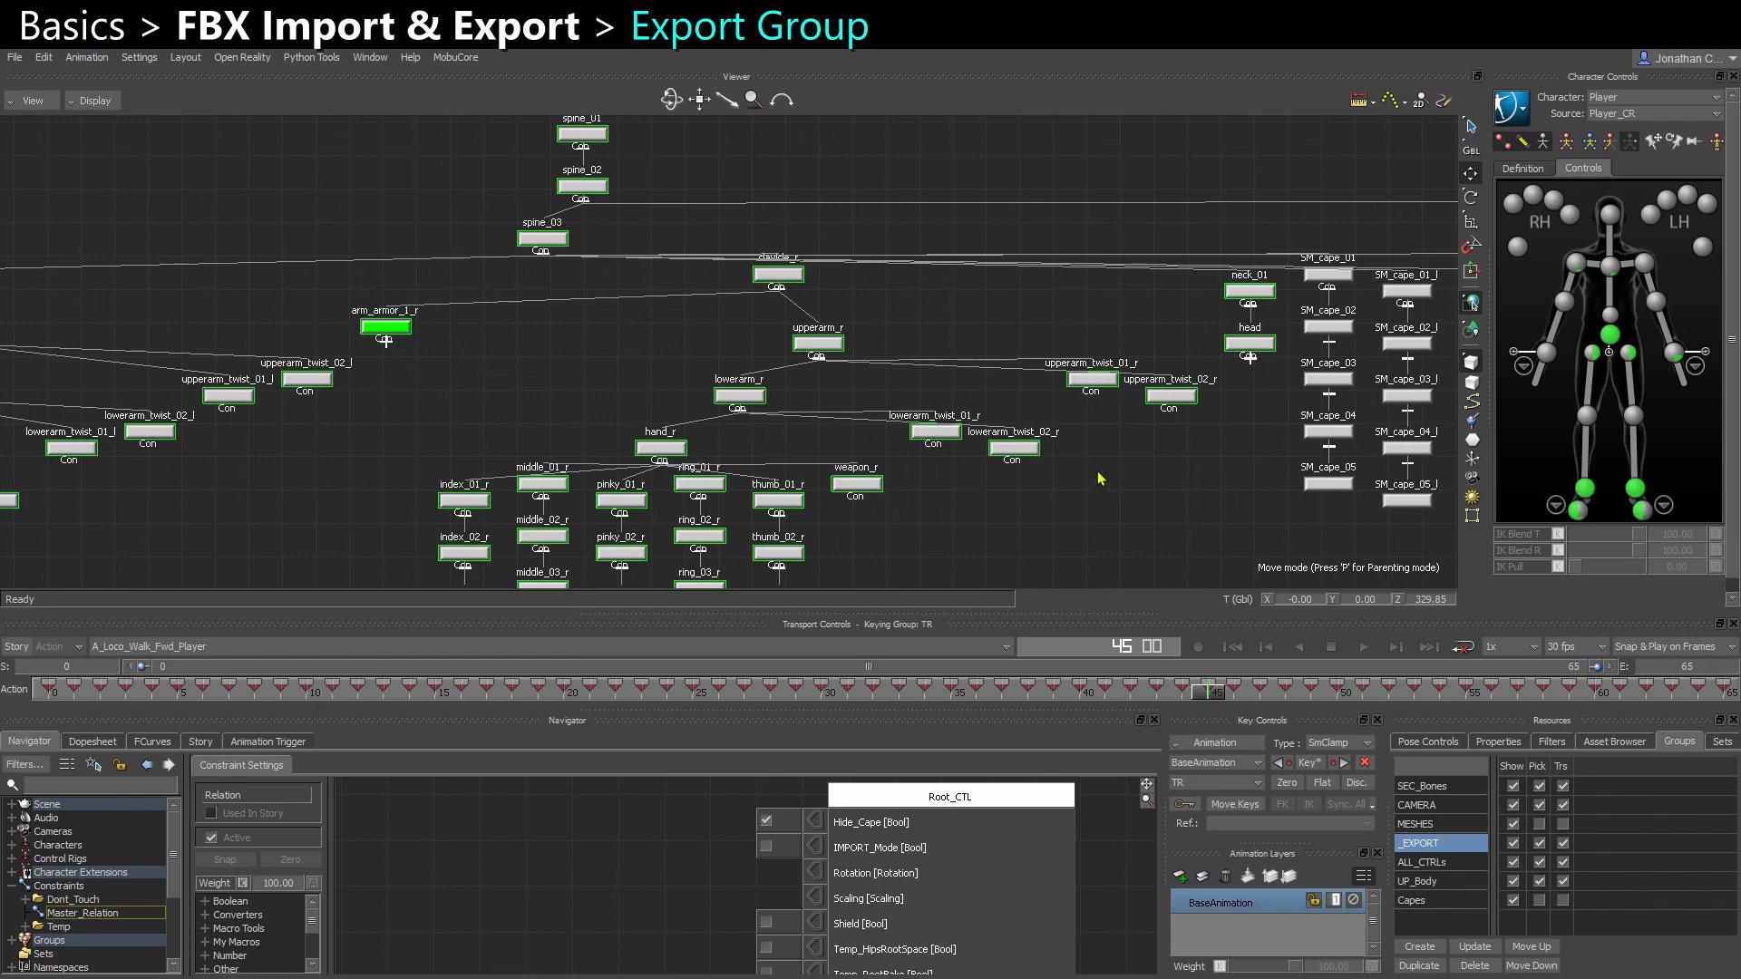
{"action": "scroll", "coordinate": [1086, 505], "scroll_direction": "down", "scroll_amount": 5}
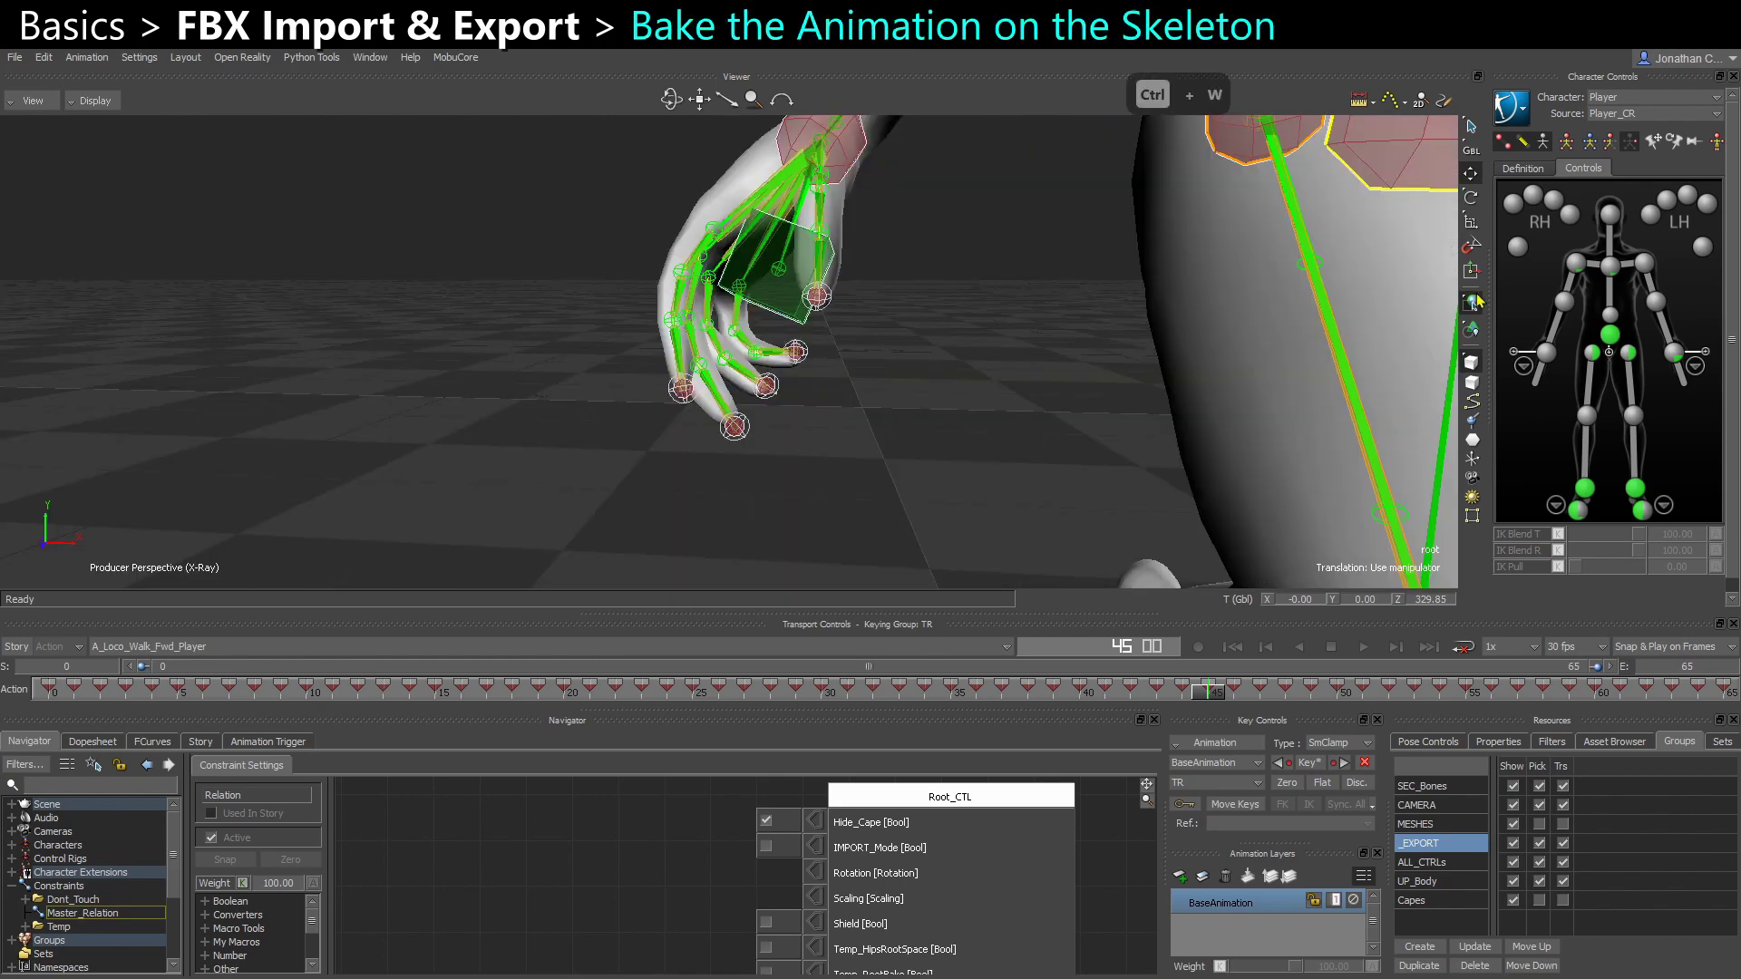
{"action": "key", "text": "ctrl+w"}
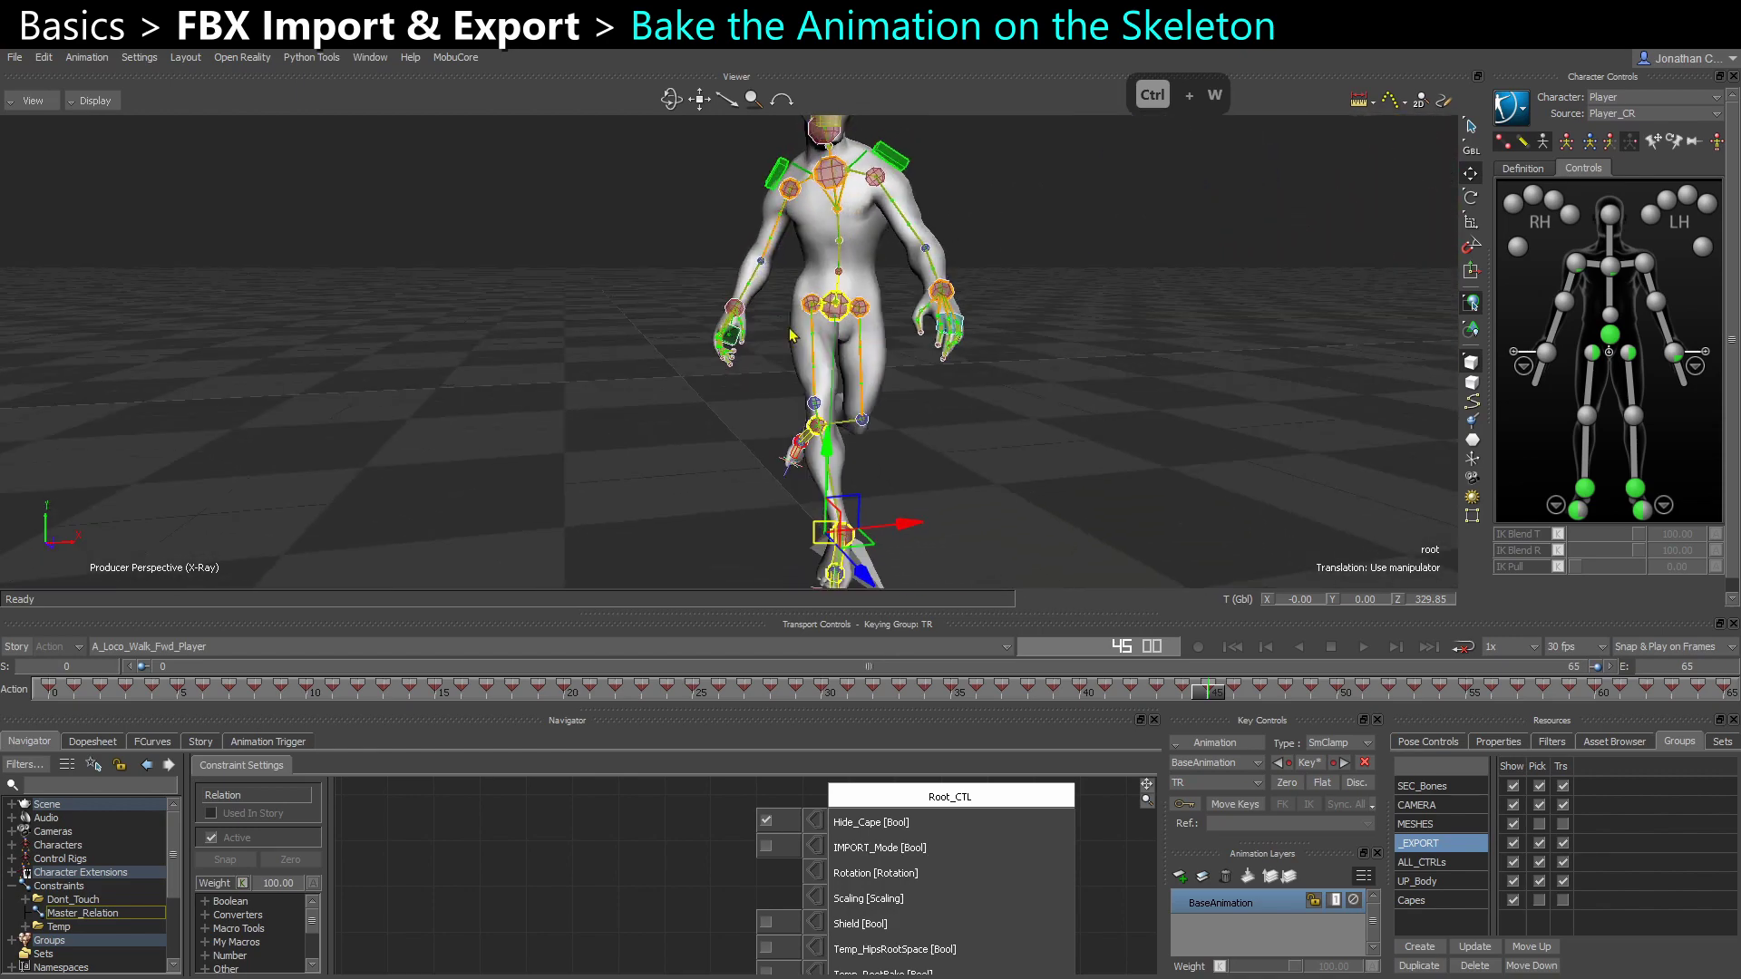
Set the Player character's source to None and play the walk take to check the skeleton's motion without the control rig.
{"action": "left_click", "coordinate": [1624, 113]}
{"action": "left_click", "coordinate": [1602, 130]}
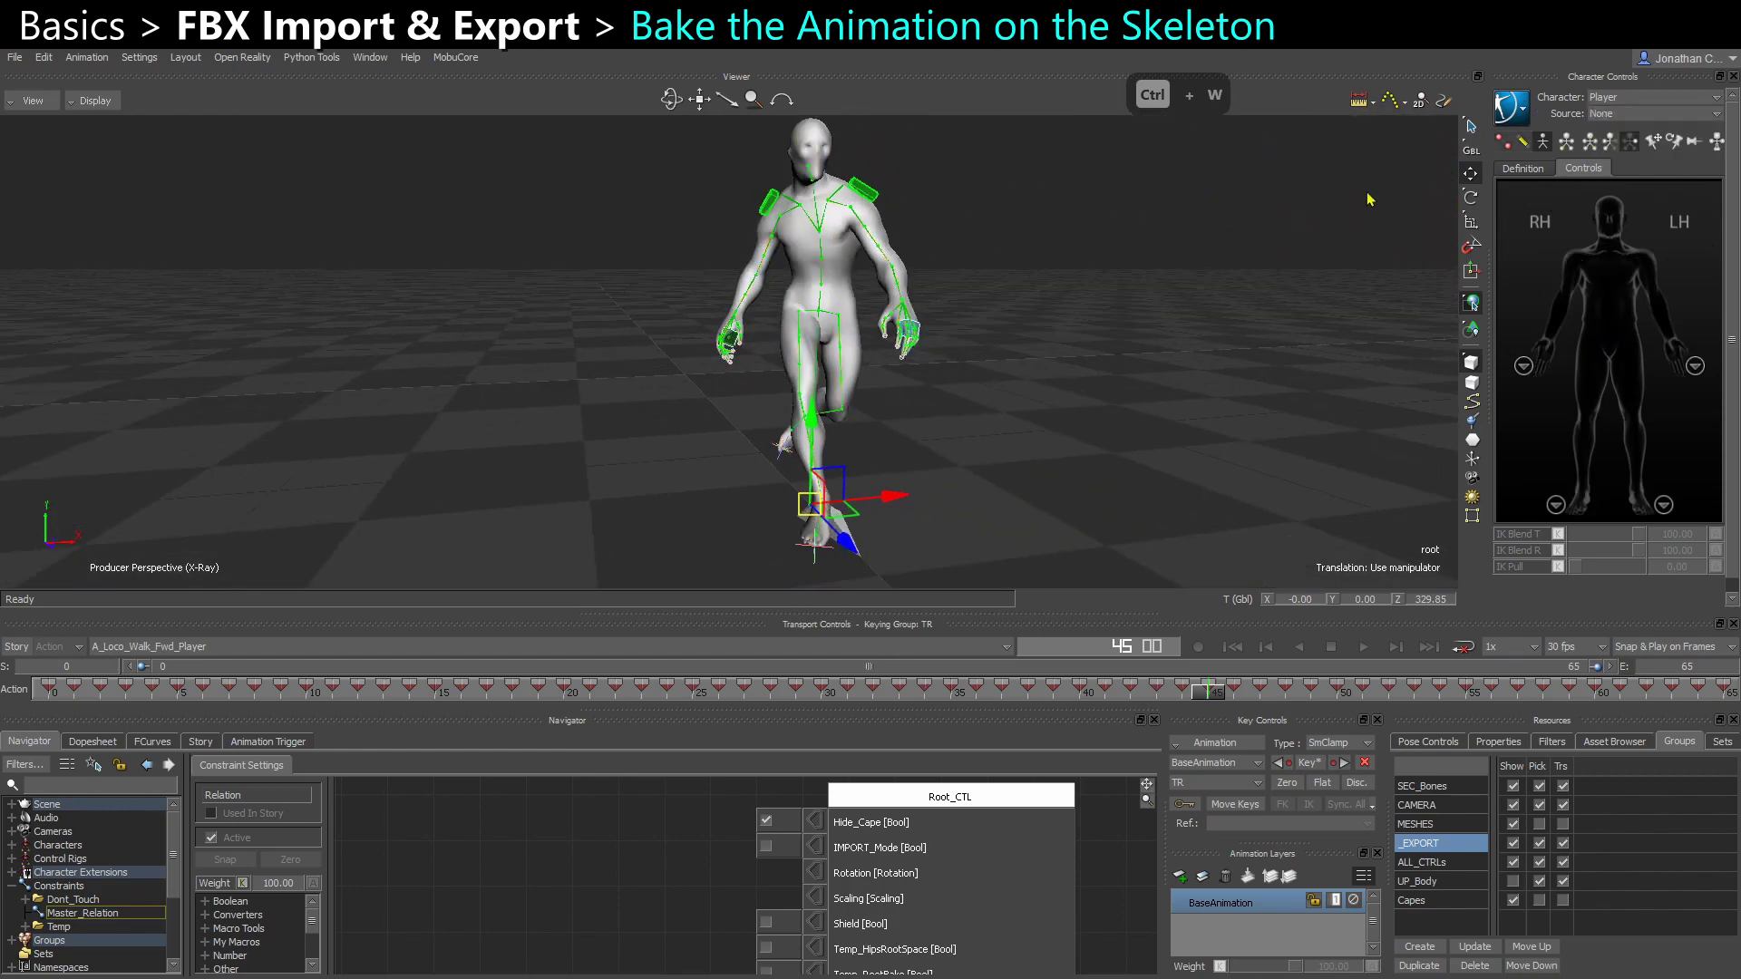
{"action": "left_click_drag", "start_coordinate": [1054, 268], "coordinate": [1037, 264], "text": "ctrl"}
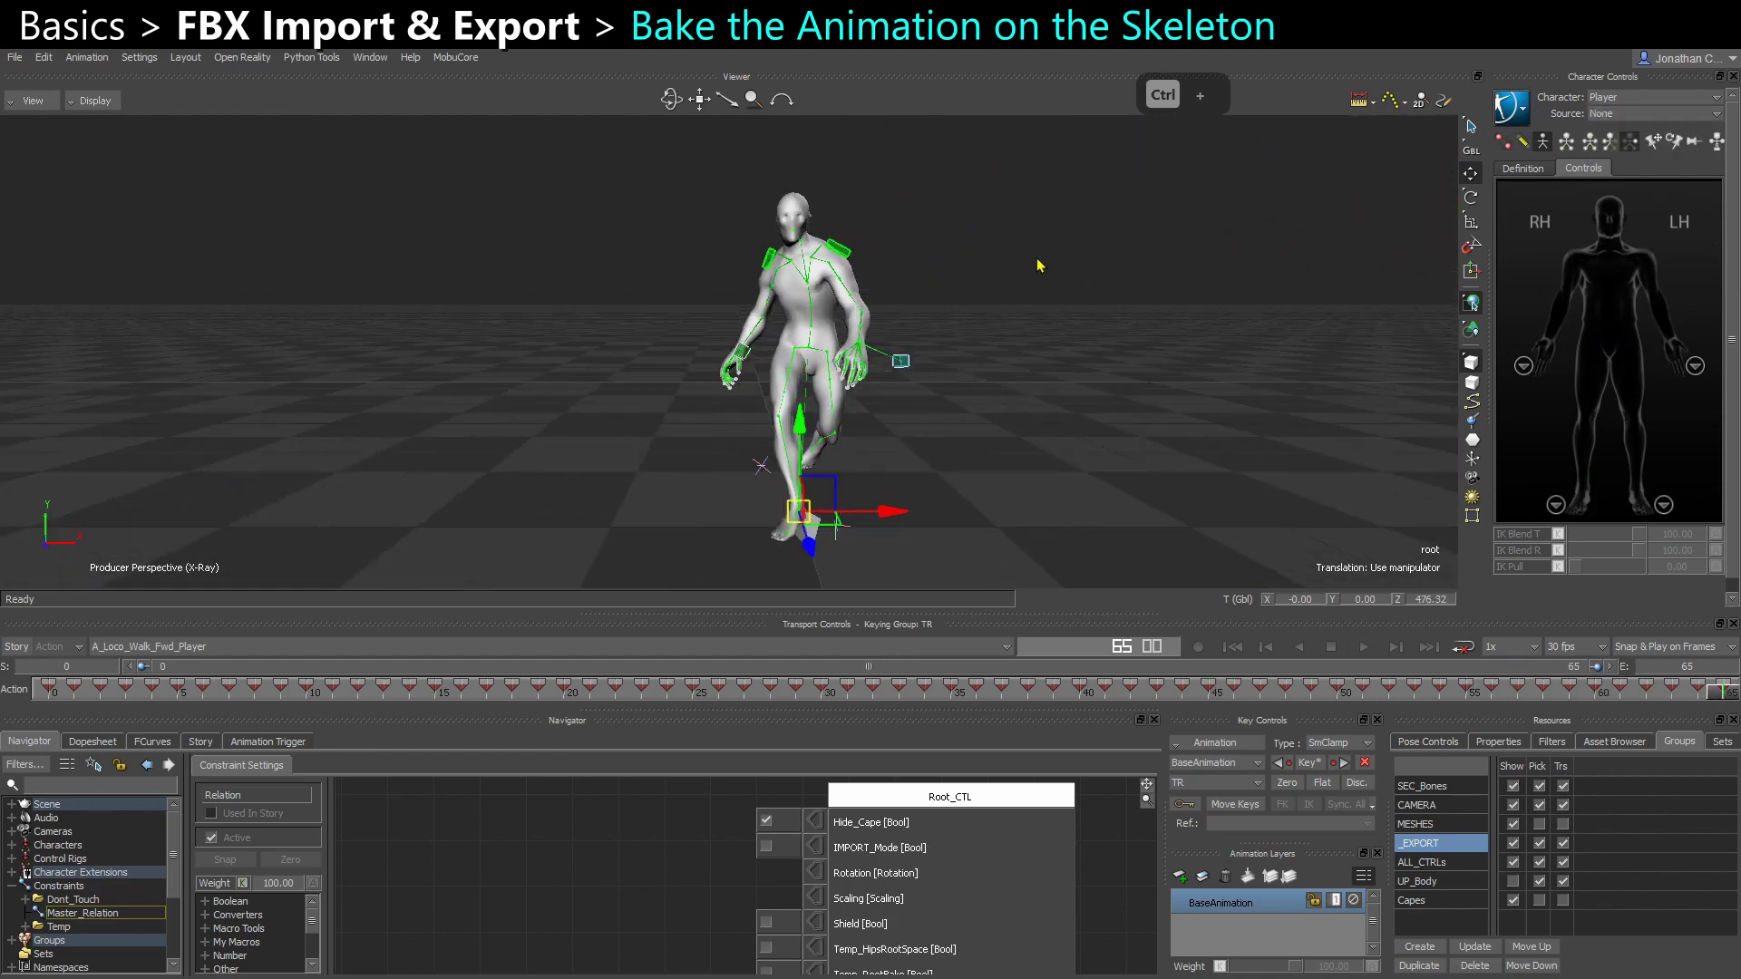
{"action": "key", "text": "ctrl+space"}
{"action": "left_click_drag", "start_coordinate": [839, 397], "coordinate": [880, 439], "text": "ctrl+shift"}
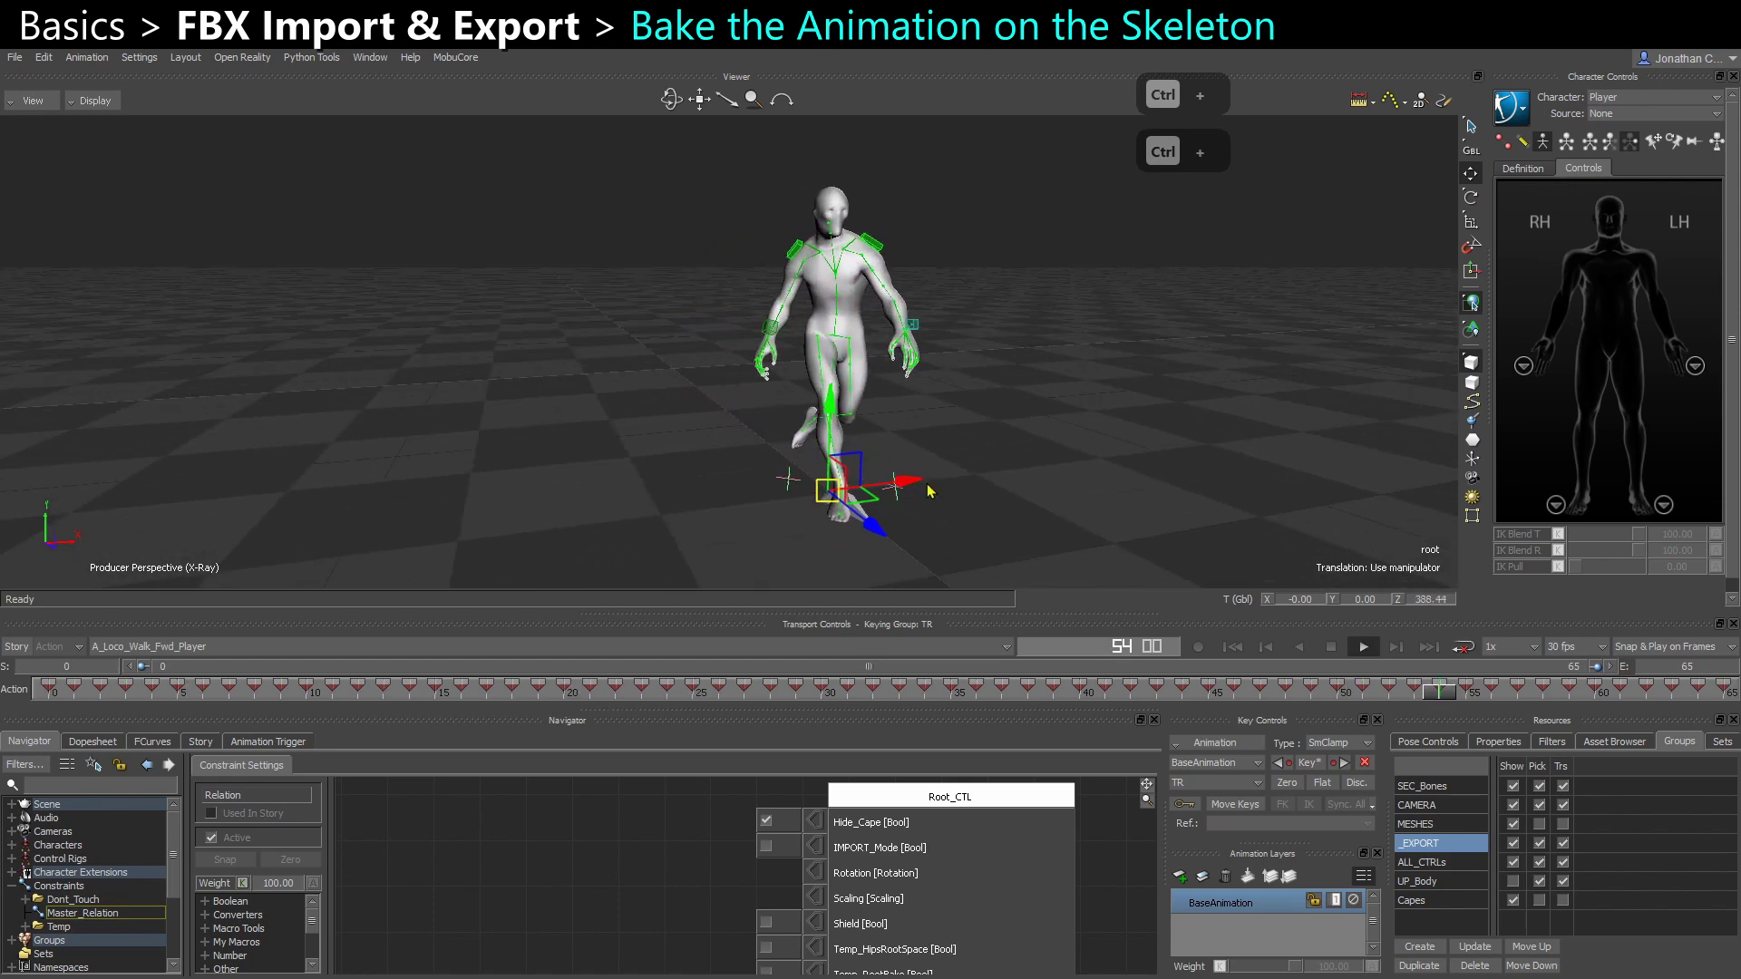
Try moving the Root_CTL controller at the character's feet, and undo the move.
{"action": "left_click", "coordinate": [912, 566]}
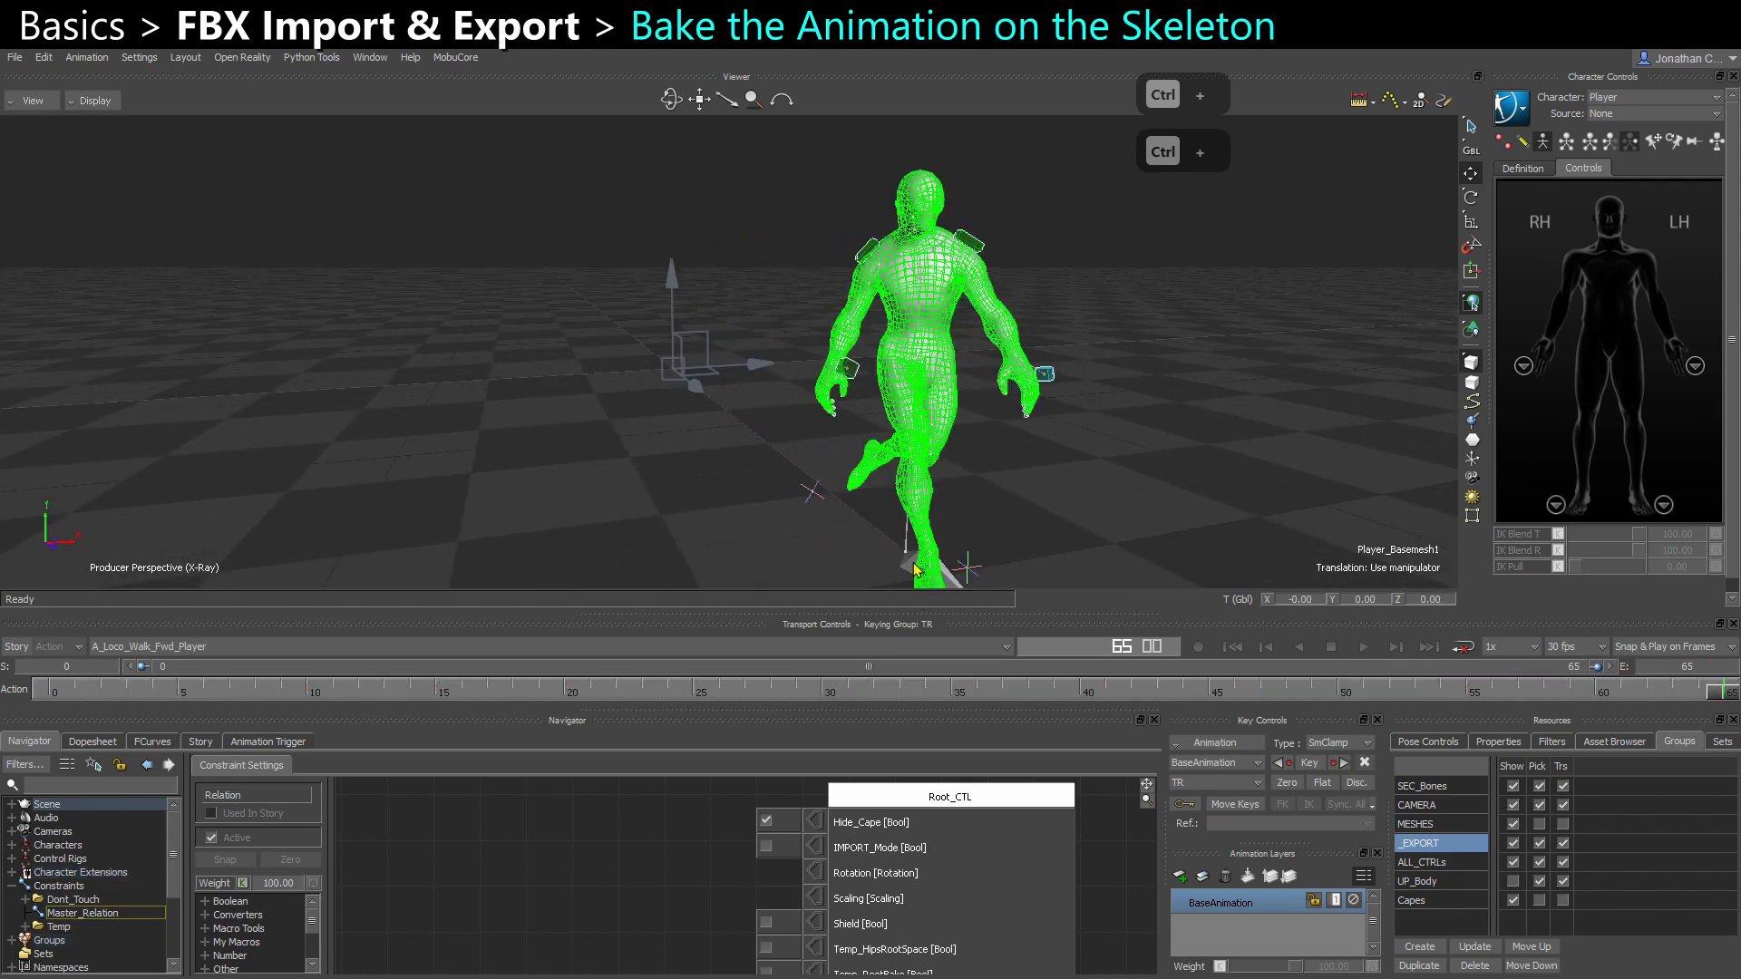
{"action": "left_click", "coordinate": [911, 563]}
{"action": "left_click_drag", "start_coordinate": [946, 560], "coordinate": [902, 542]}
{"action": "key", "text": "ctrl+z"}
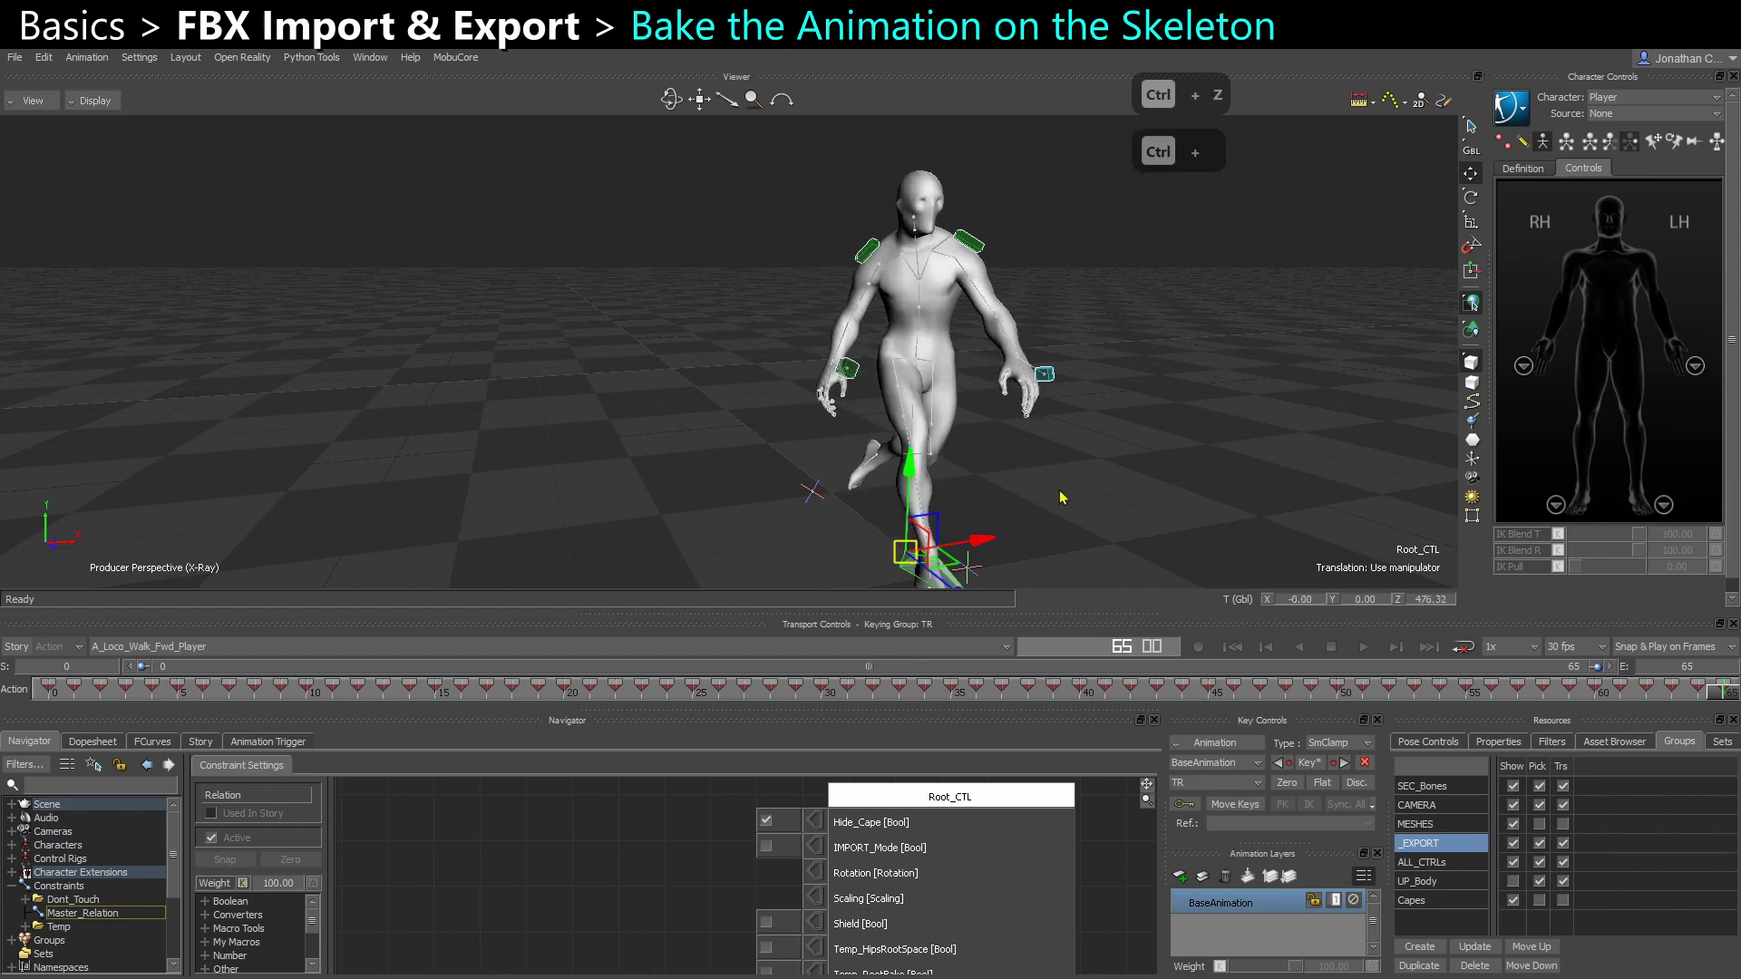
Reselect the bones of the _EXPORT group and set the Player character's source to Player_CR.
{"action": "left_click", "coordinate": [1443, 844]}
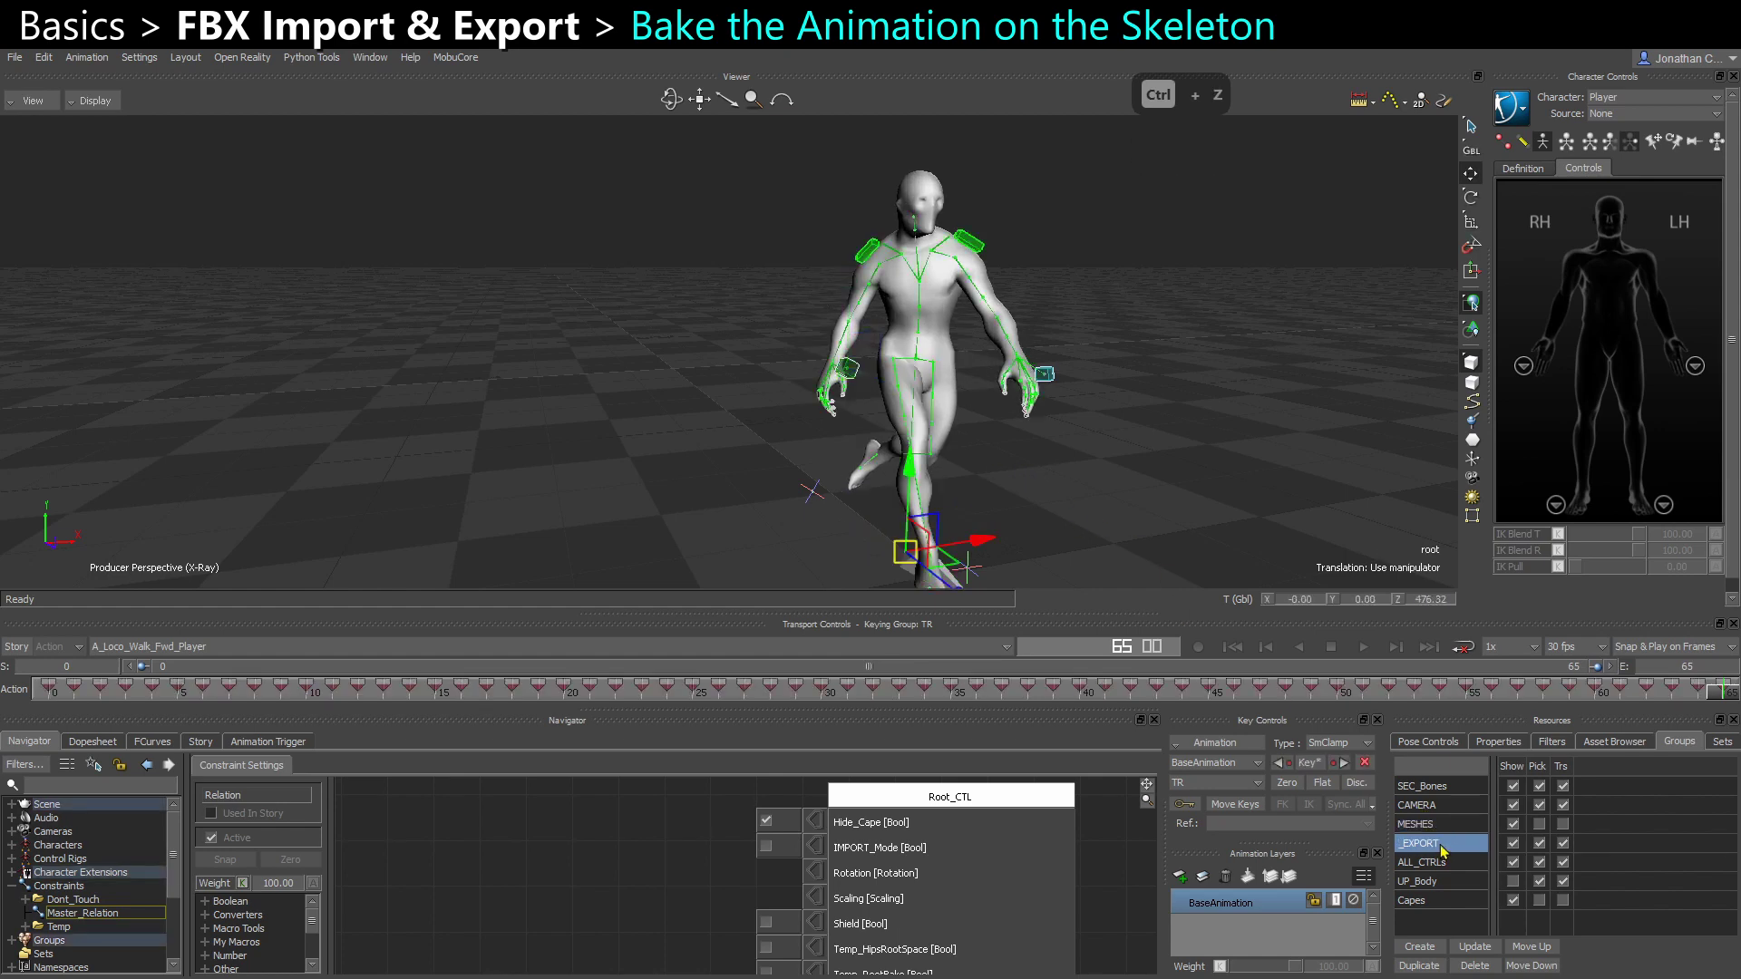
{"action": "left_click", "coordinate": [1610, 113]}
{"action": "left_click", "coordinate": [1609, 157]}
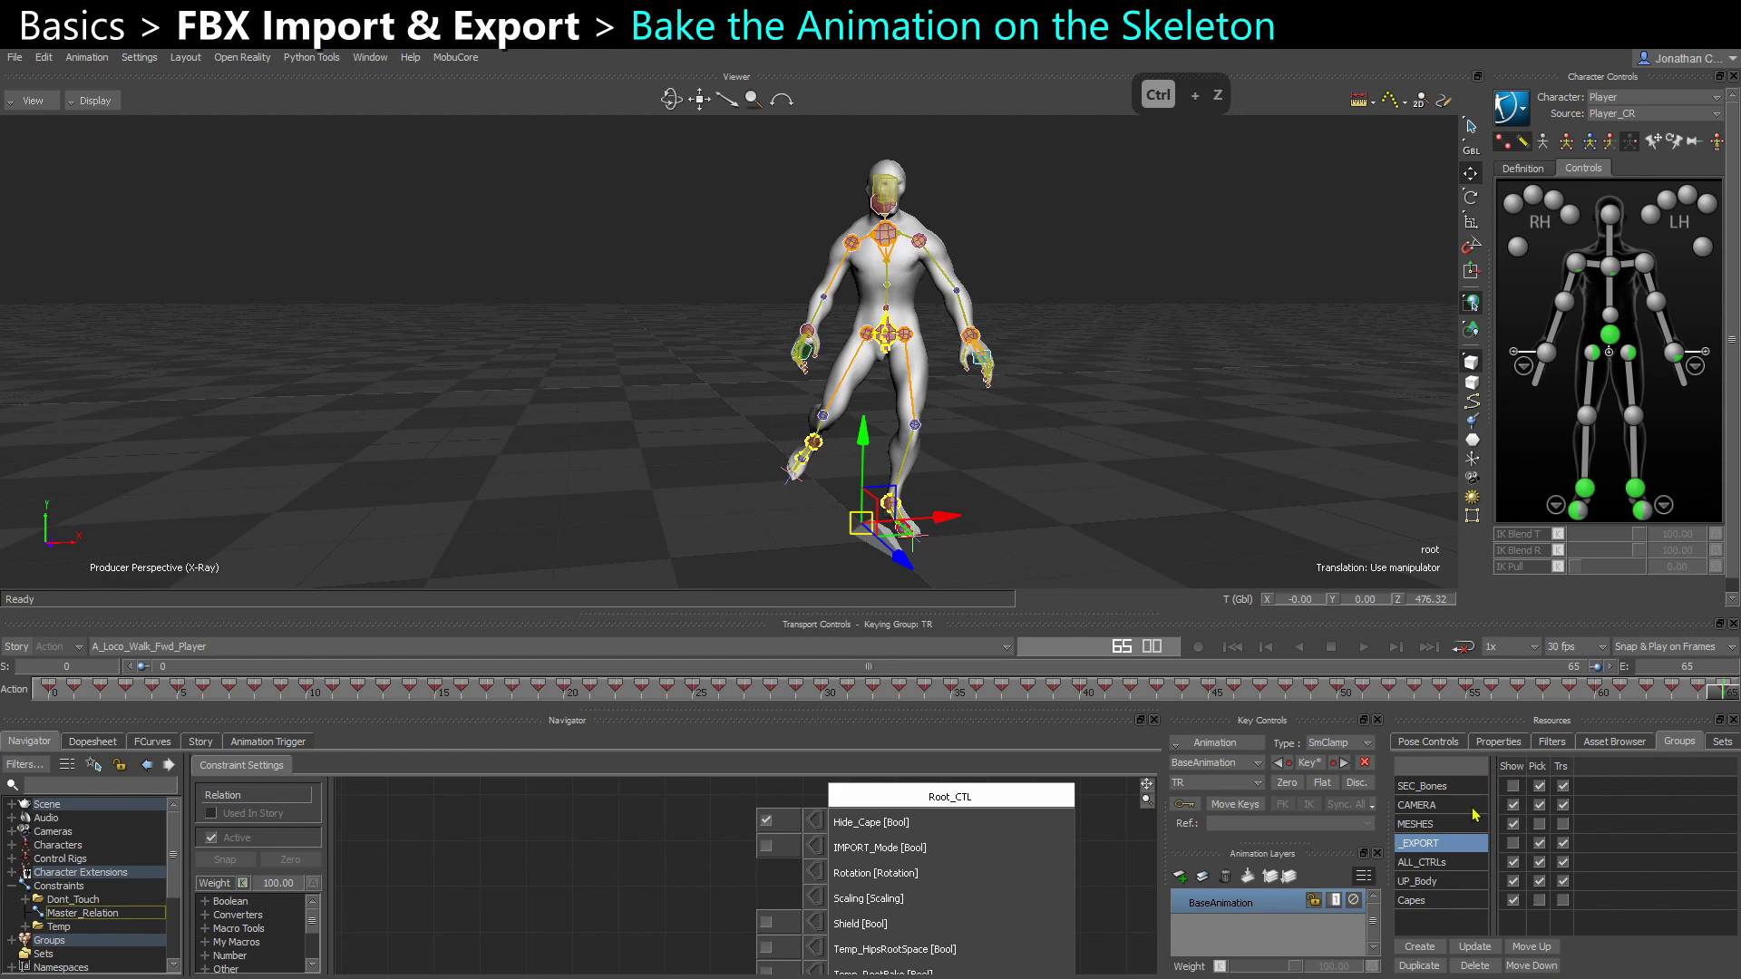
Plot all properties of the selected export bones on frame at 30 FPS with the Unroll rotation filter.
{"action": "key", "text": "ctrl+w"}
{"action": "key", "text": "ctrl+w"}
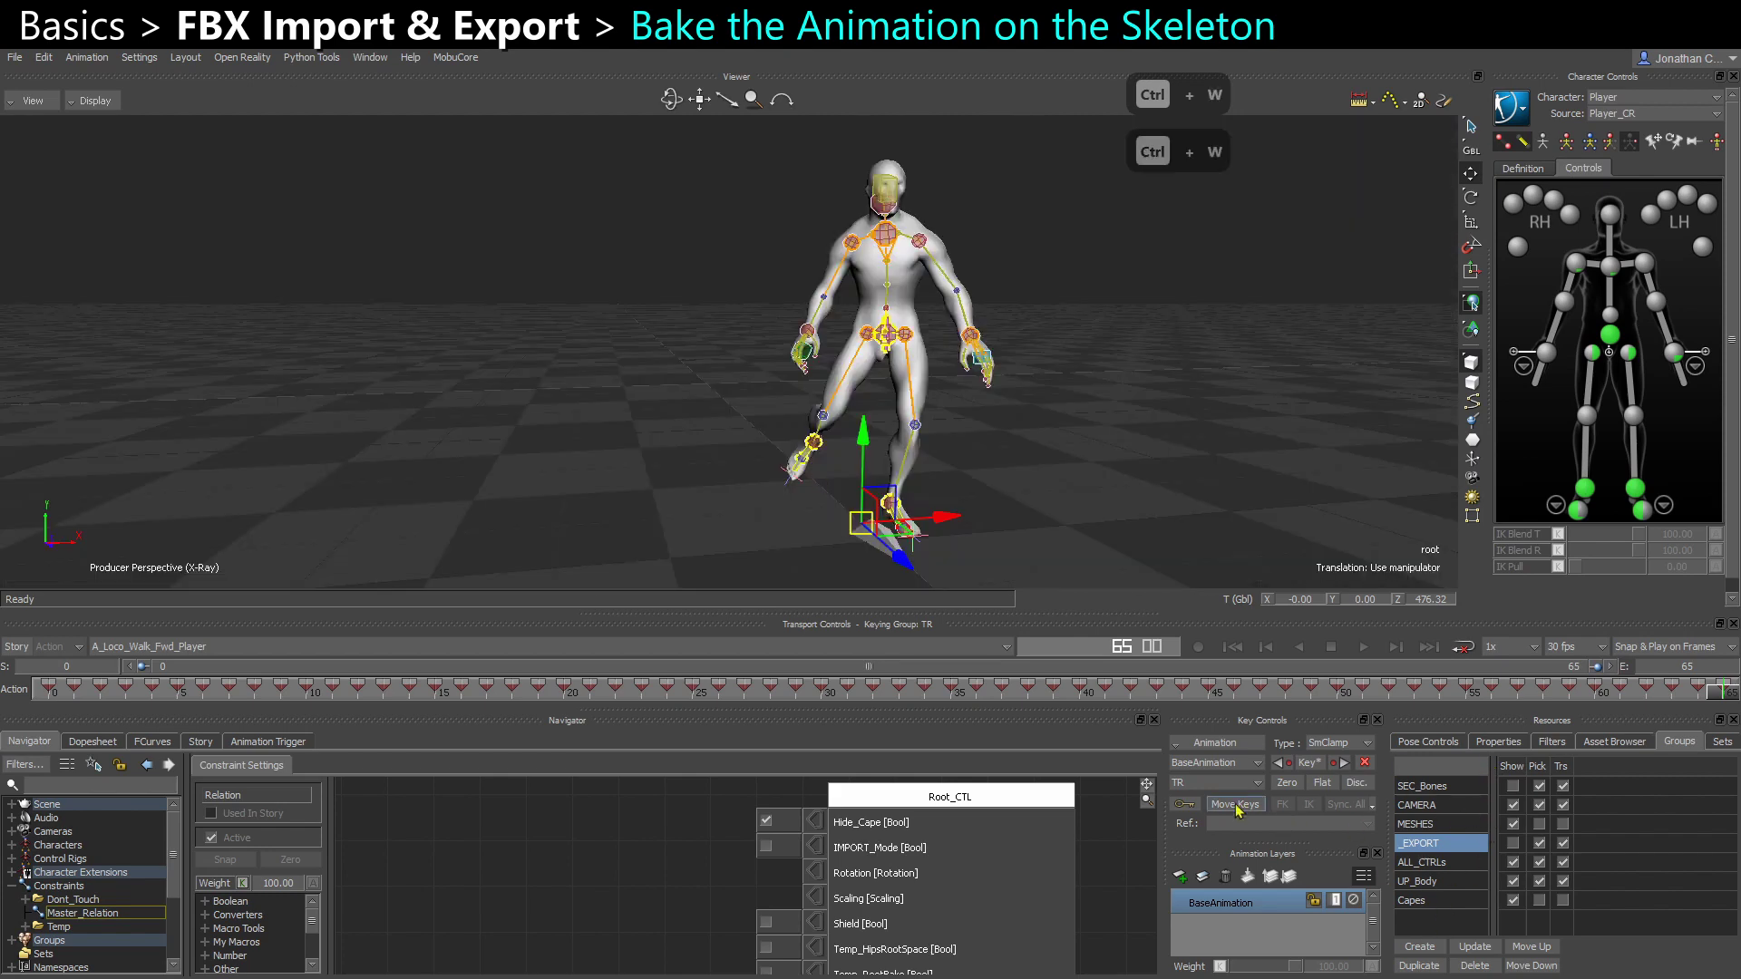
{"action": "left_click", "coordinate": [1232, 749]}
{"action": "left_click", "coordinate": [1224, 807]}
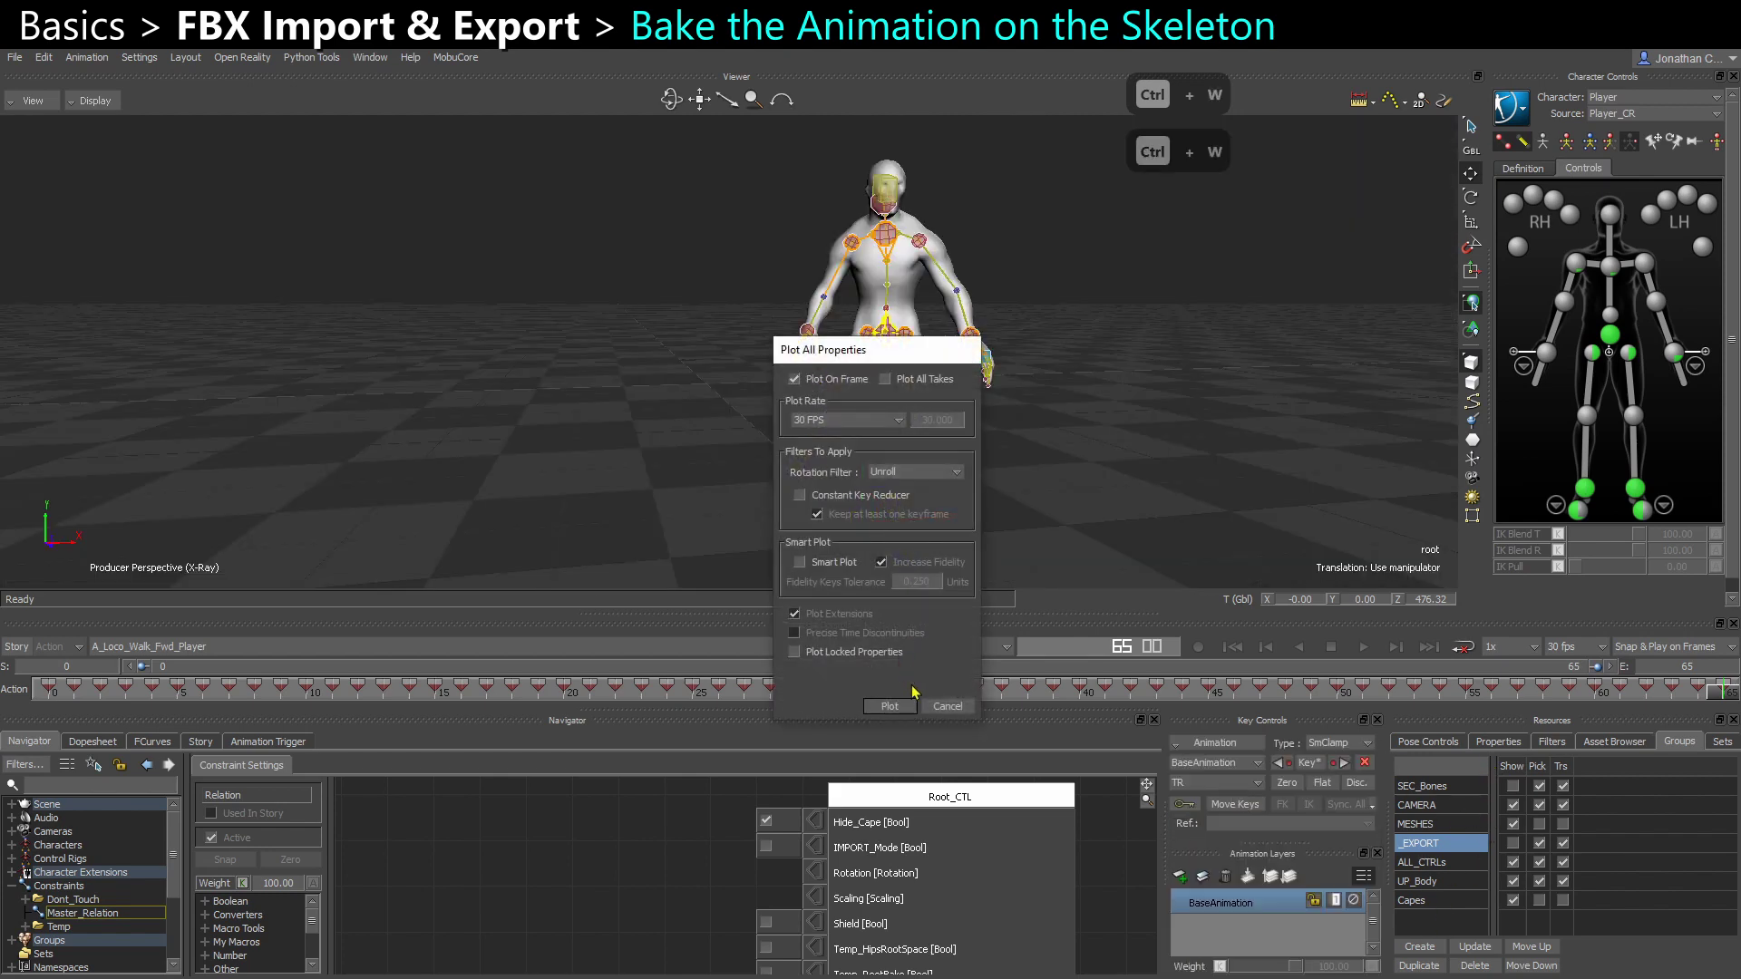
{"action": "left_click", "coordinate": [890, 706]}
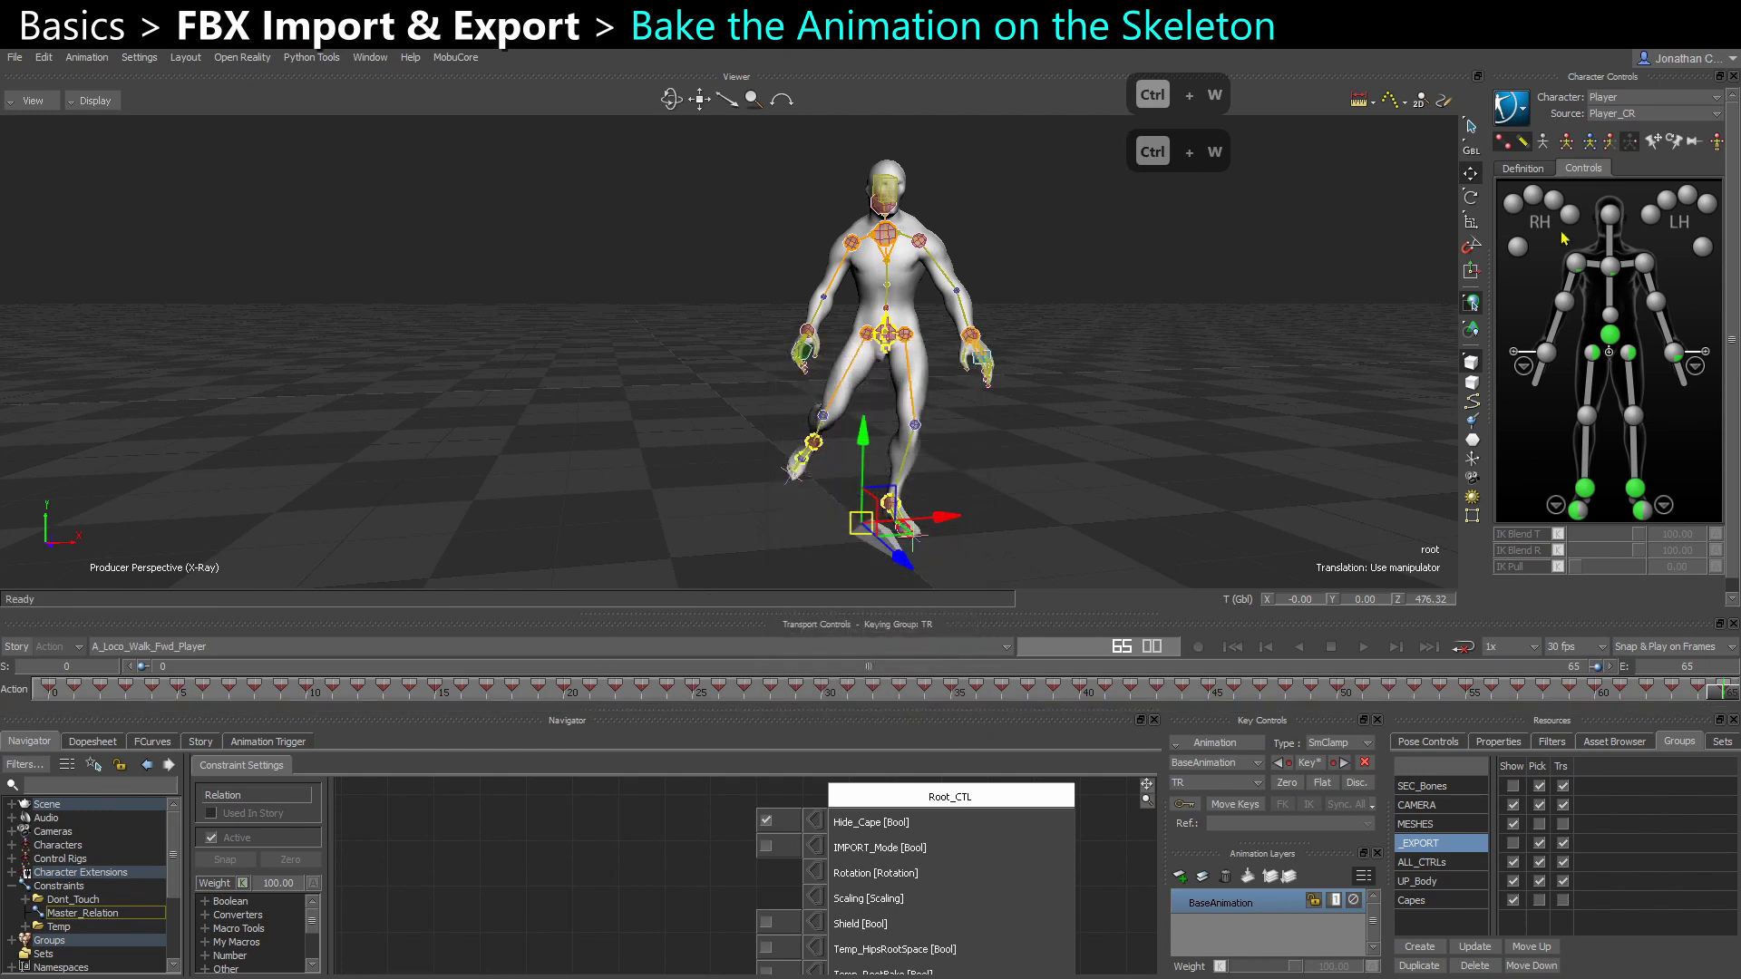
Switch the Player character's source to None and play back the plotted skeleton animation.
{"action": "left_click", "coordinate": [1611, 116]}
{"action": "left_click", "coordinate": [1616, 129]}
{"action": "key", "text": "ctrl+space"}
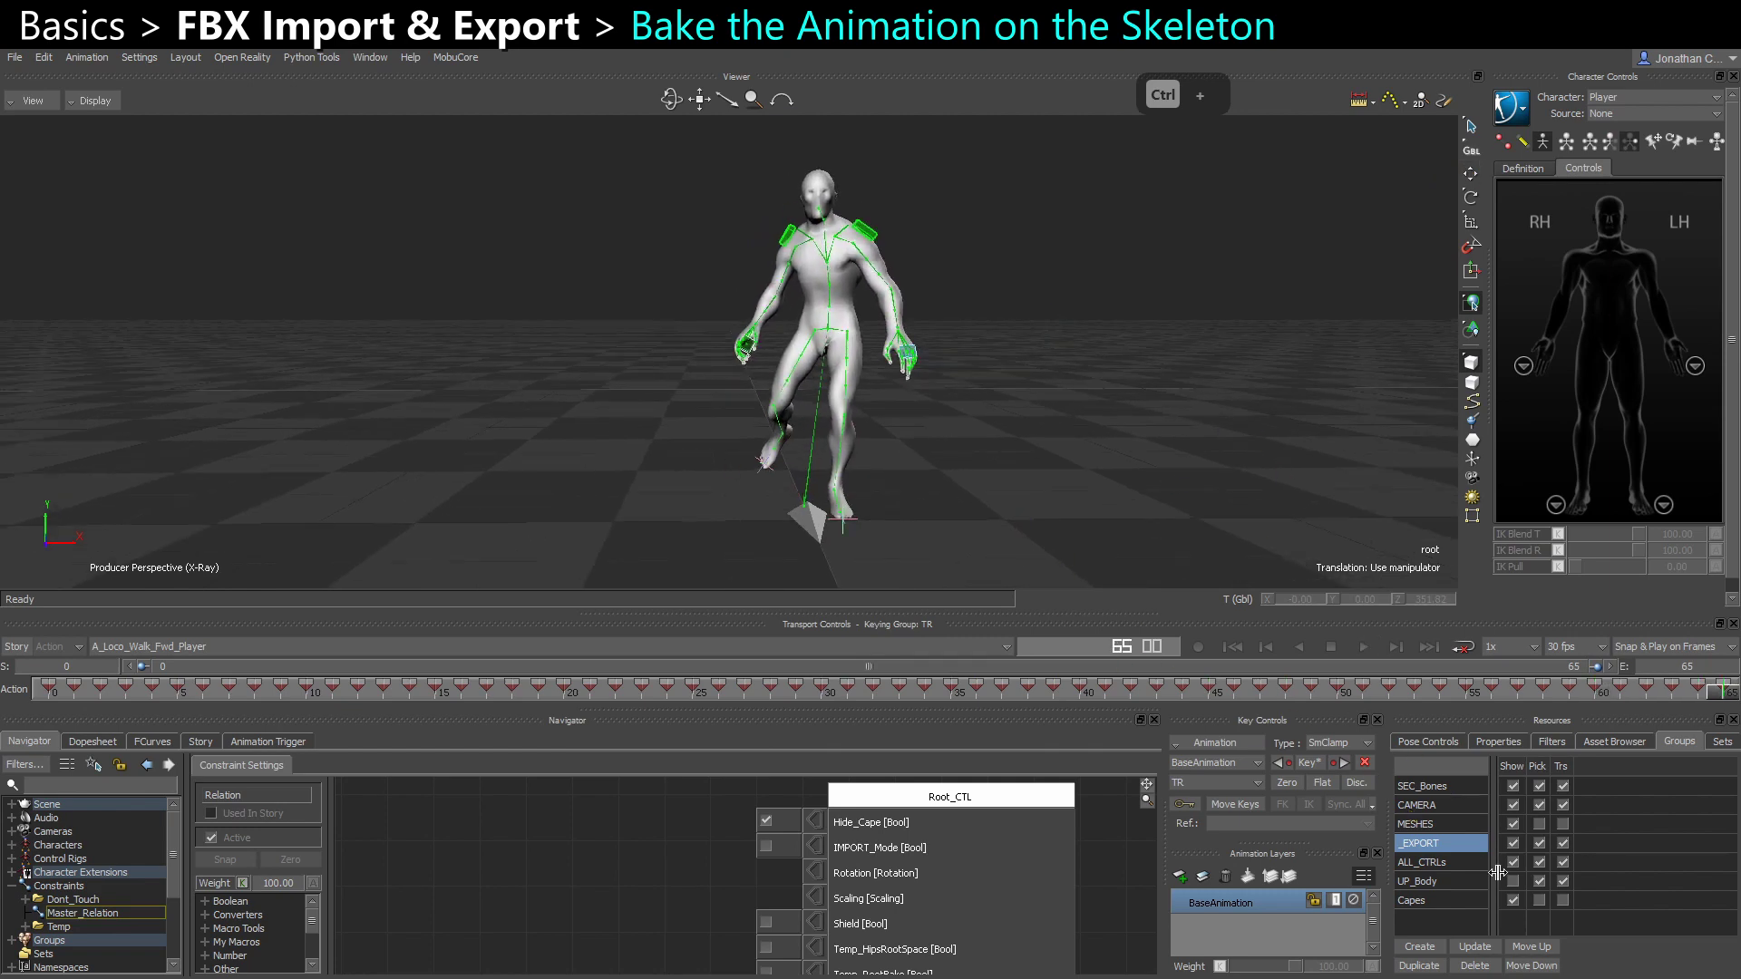
Save the selection into the FBX folder as binary .fbx with Save One Take Per File and Use Take Name enabled.
{"action": "left_click", "coordinate": [15, 57]}
{"action": "left_click", "coordinate": [128, 159]}
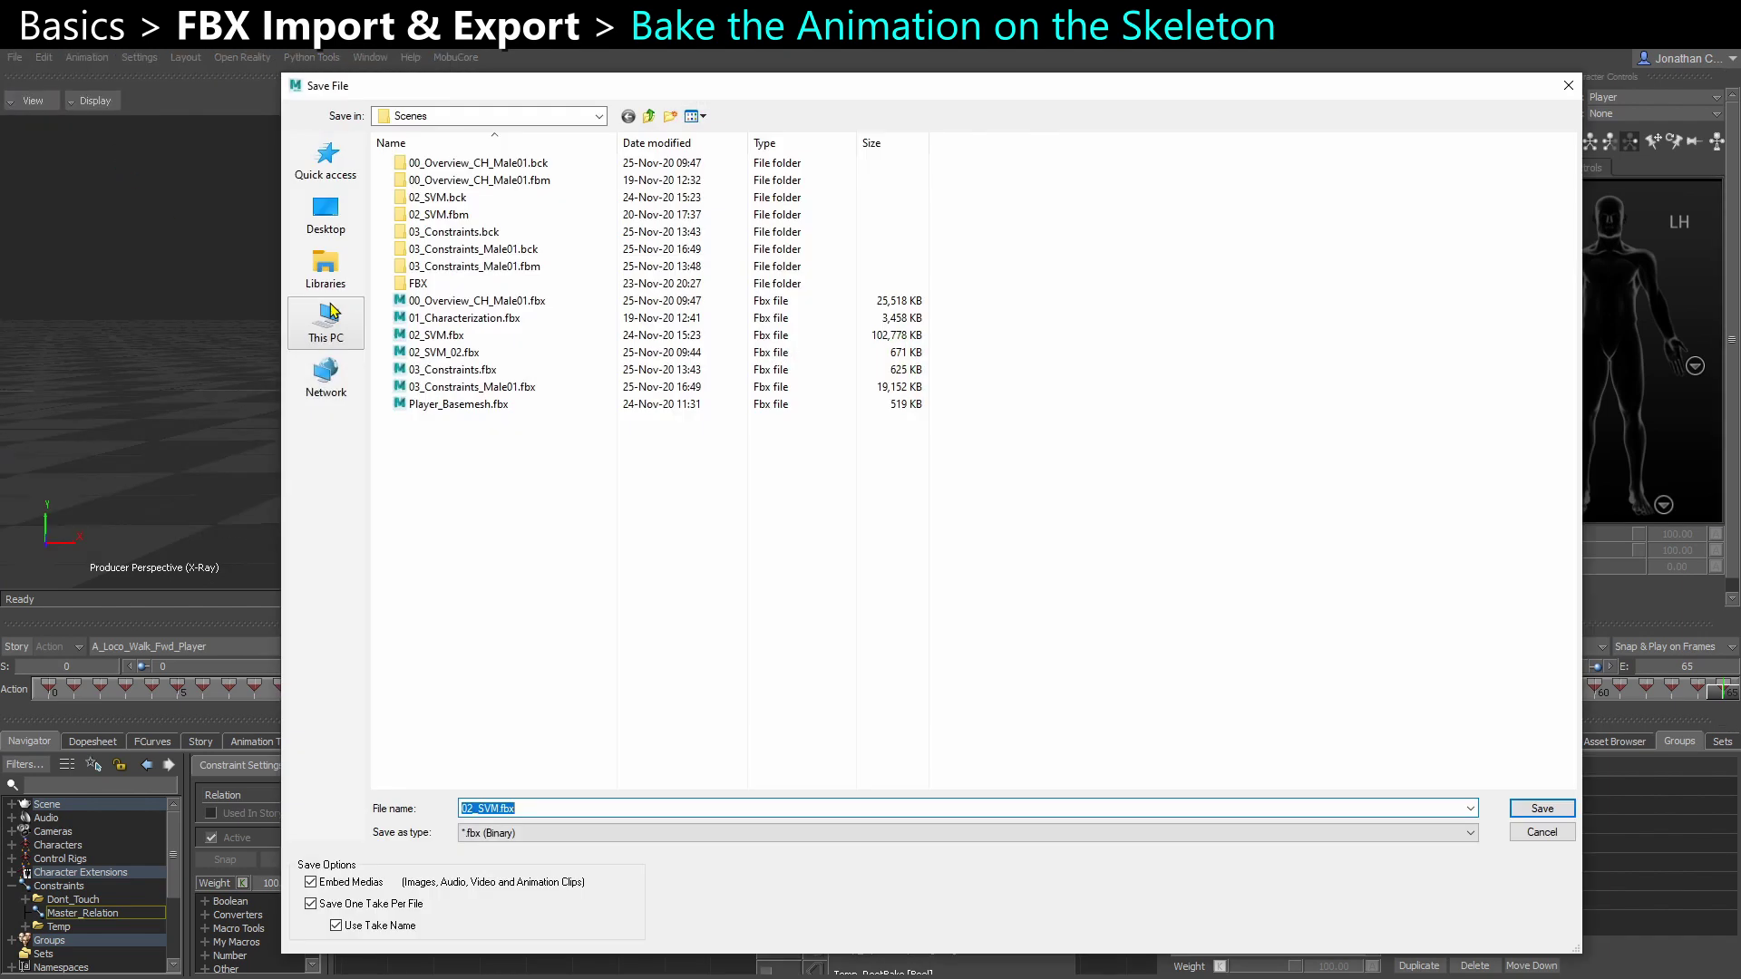
{"action": "double_click", "coordinate": [487, 283]}
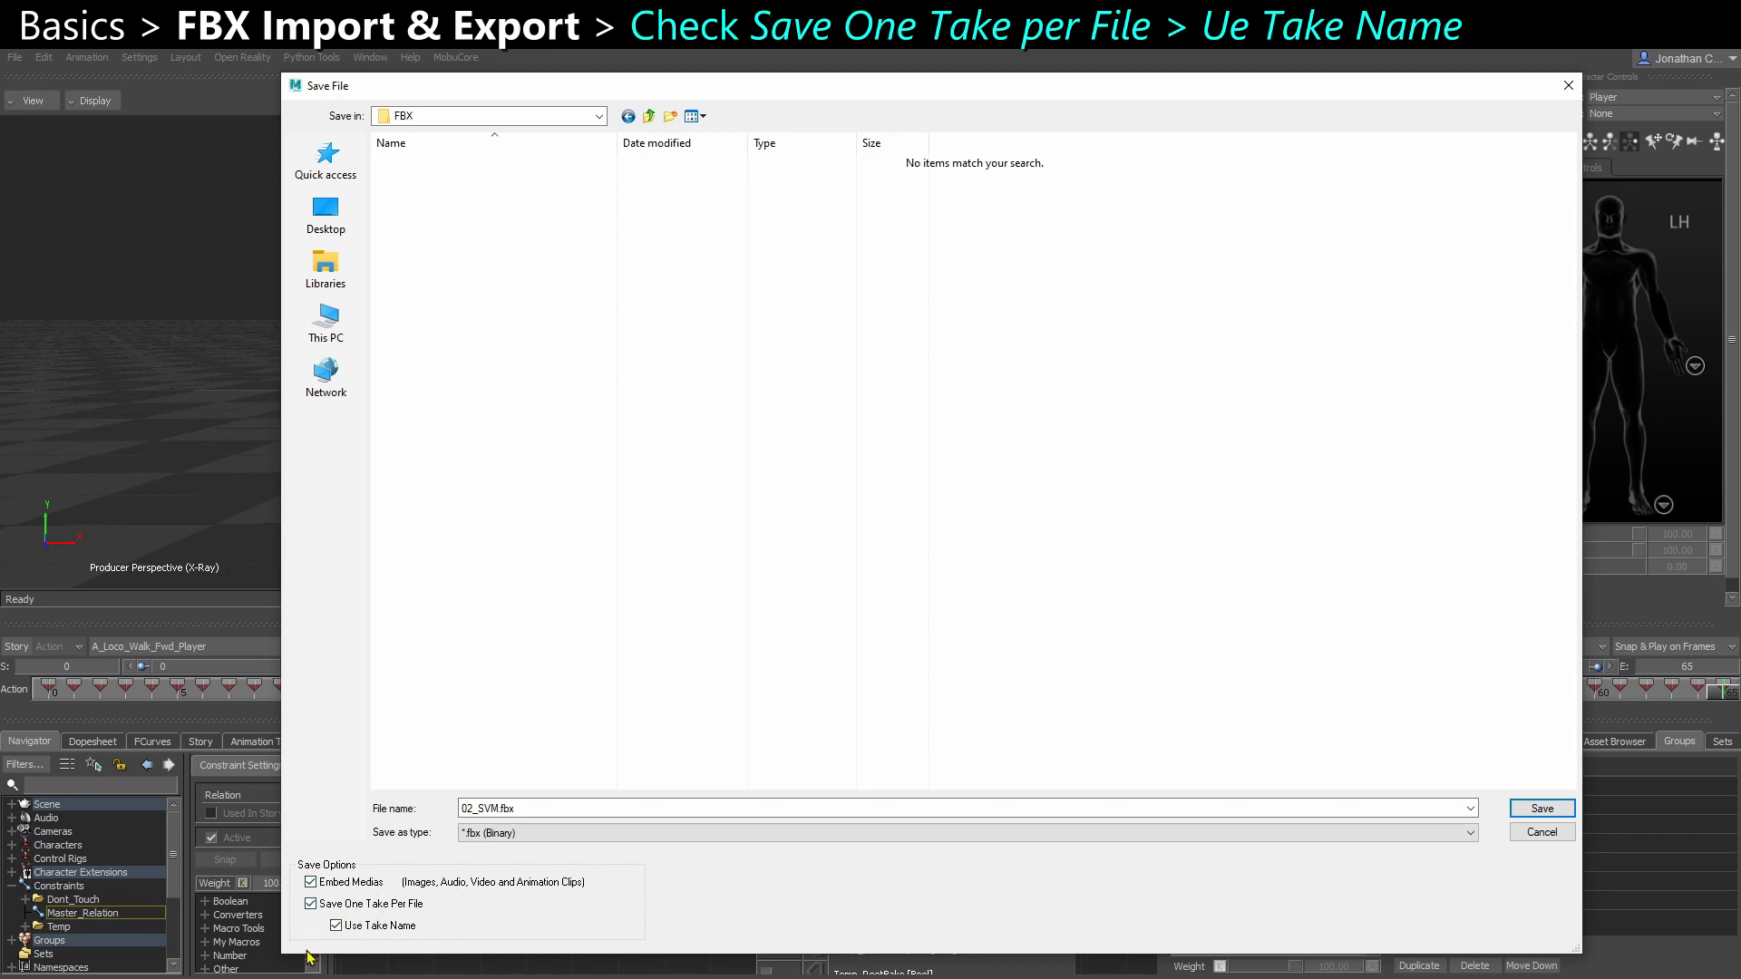
{"action": "left_click", "coordinate": [375, 905]}
{"action": "left_click", "coordinate": [1542, 808]}
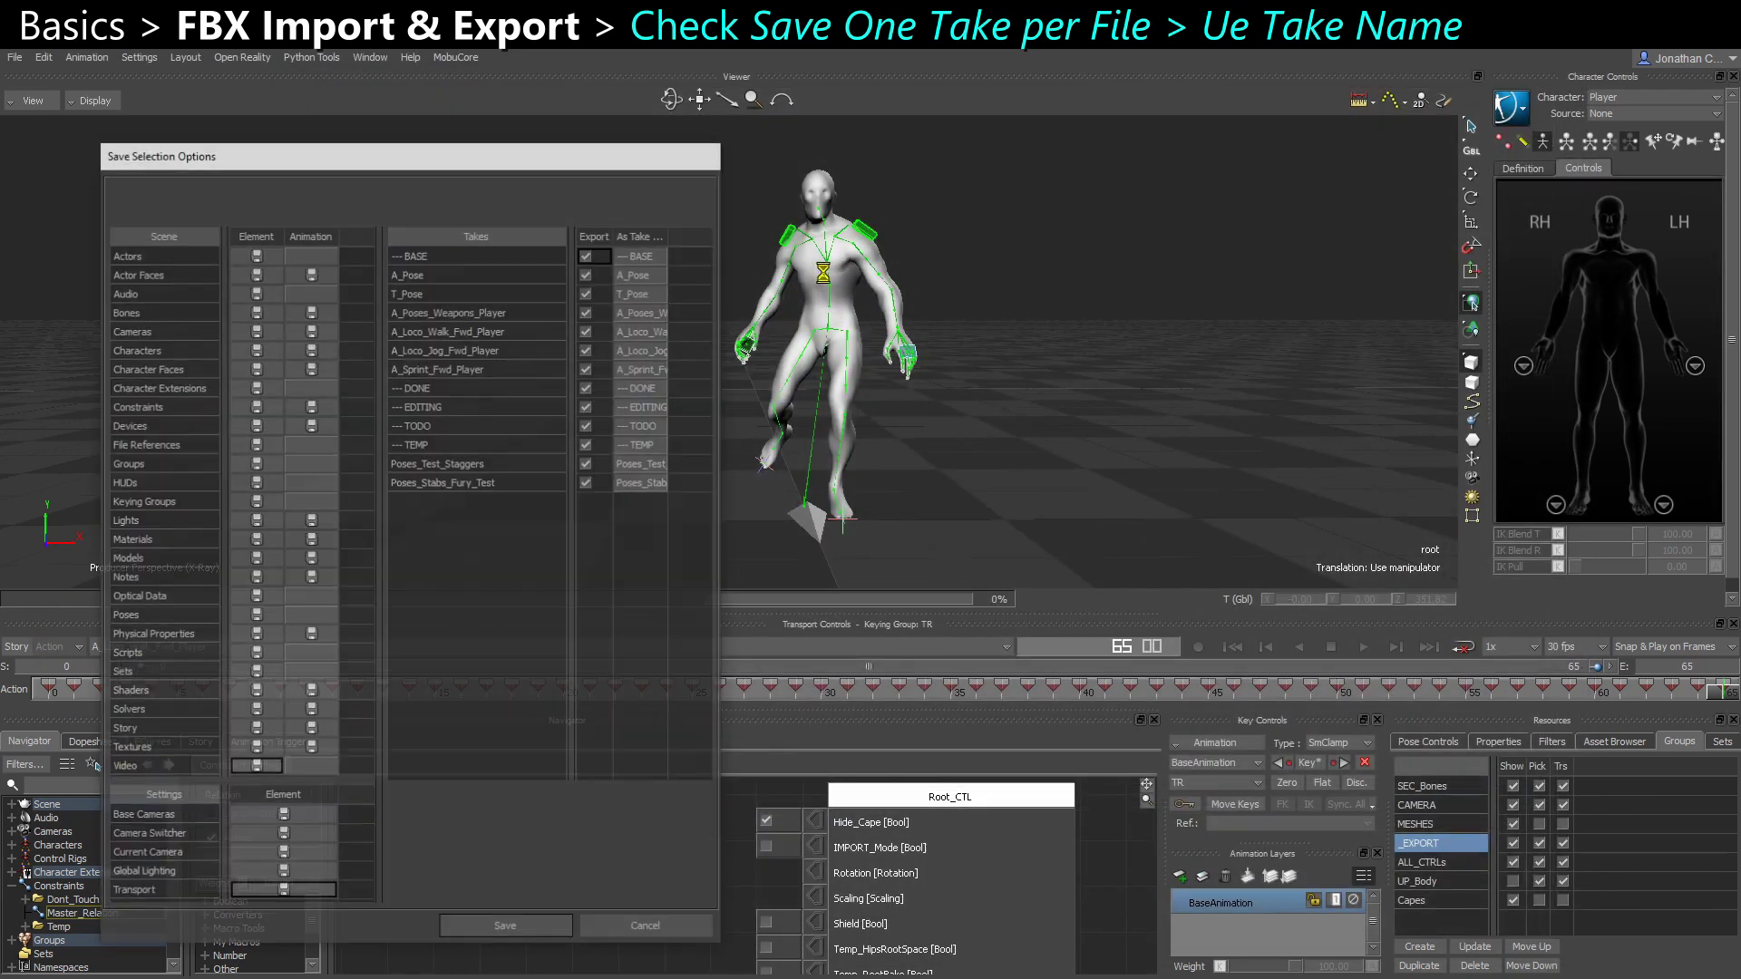
Exclude all takes except A_Loco_Walk_Fwd_Player from the export, save, and select the exported file in the FBX folder.
{"action": "left_click", "coordinate": [602, 233]}
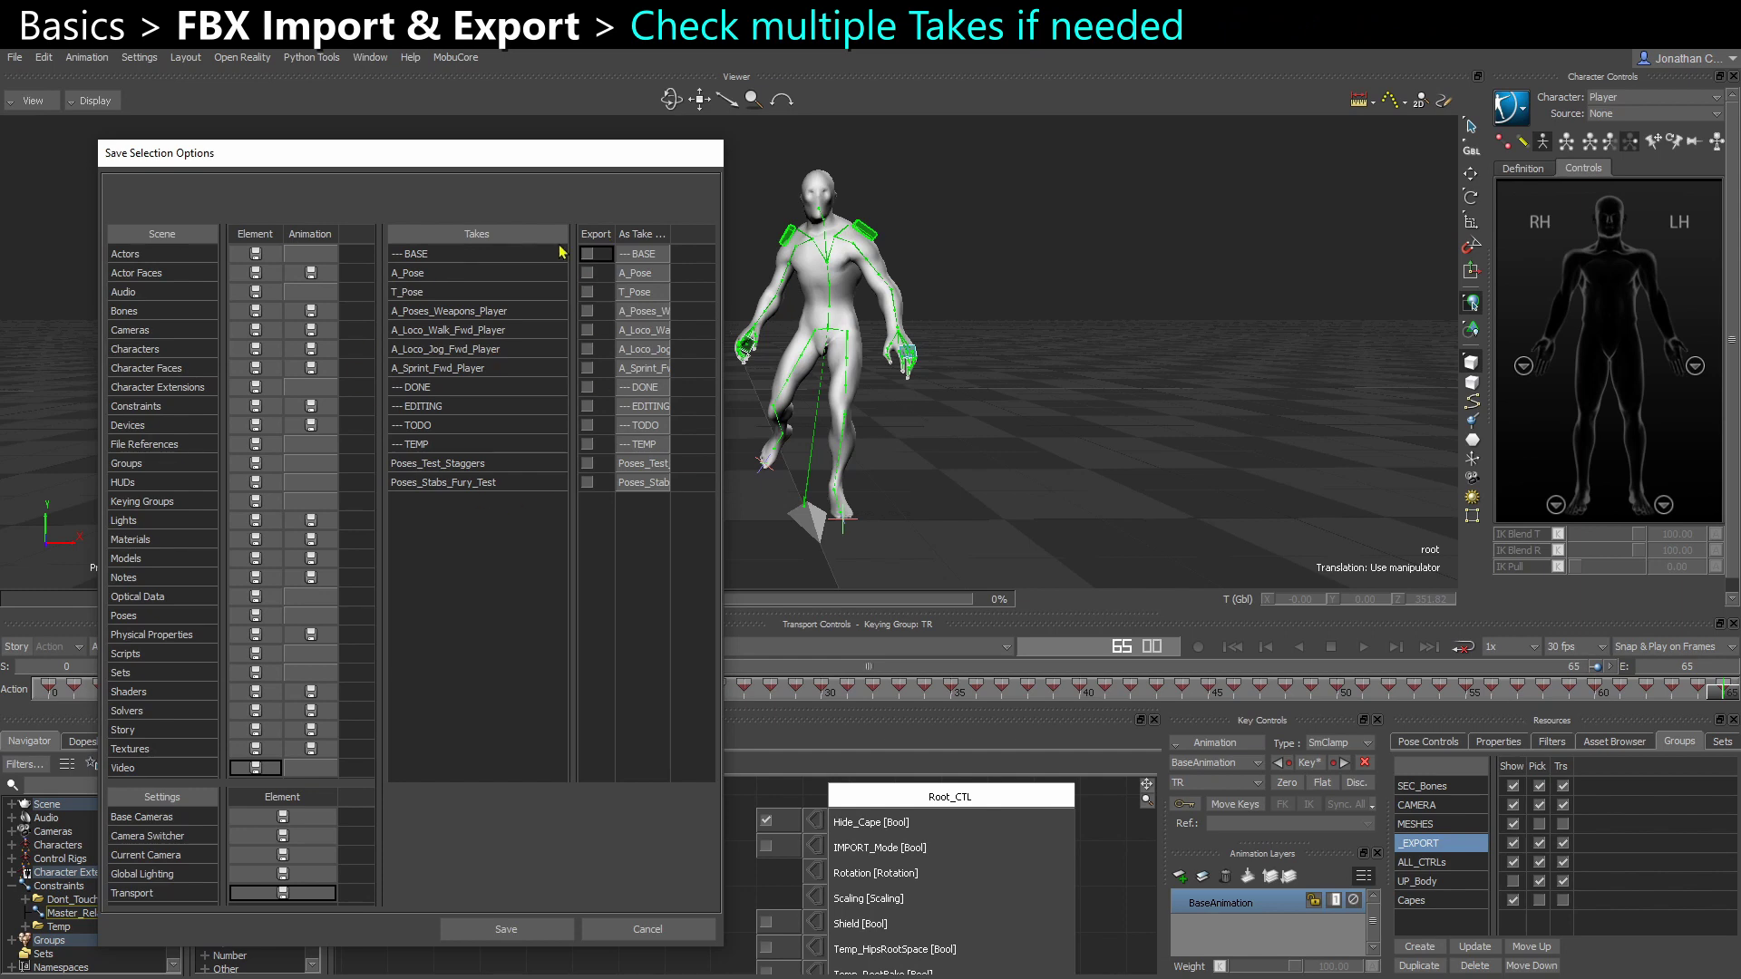
{"action": "left_click", "coordinate": [465, 331]}
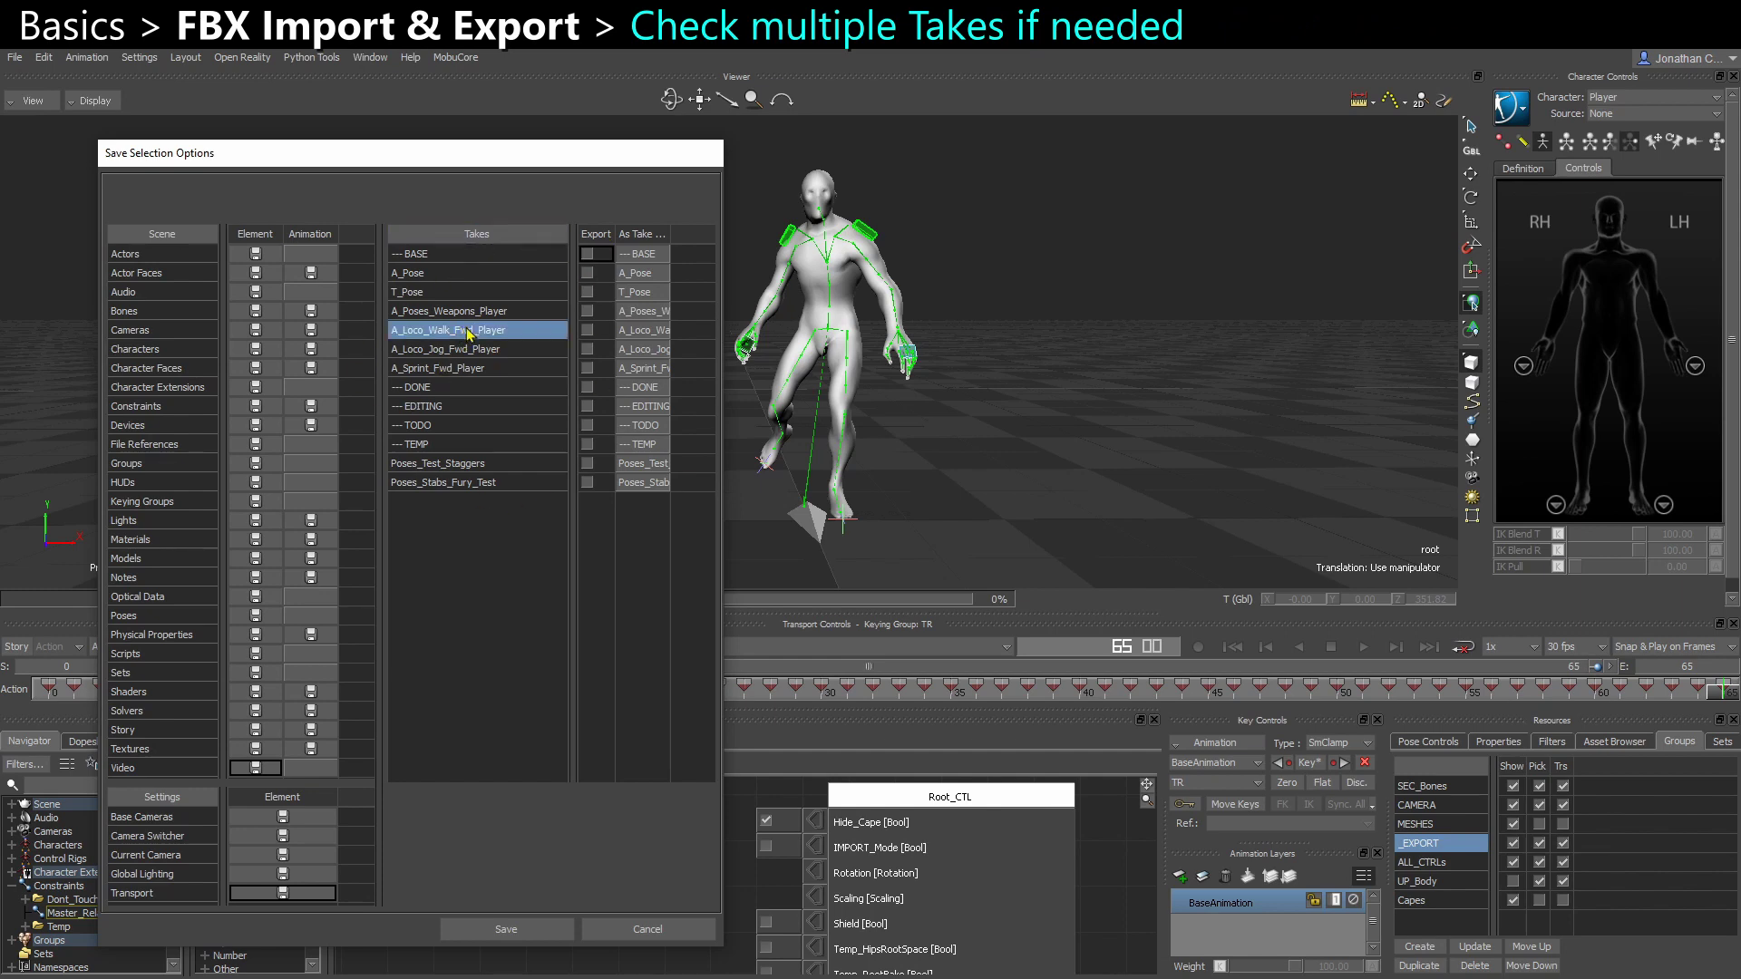
{"action": "left_click", "coordinate": [587, 330]}
{"action": "left_click_drag", "start_coordinate": [505, 168], "coordinate": [644, 164]}
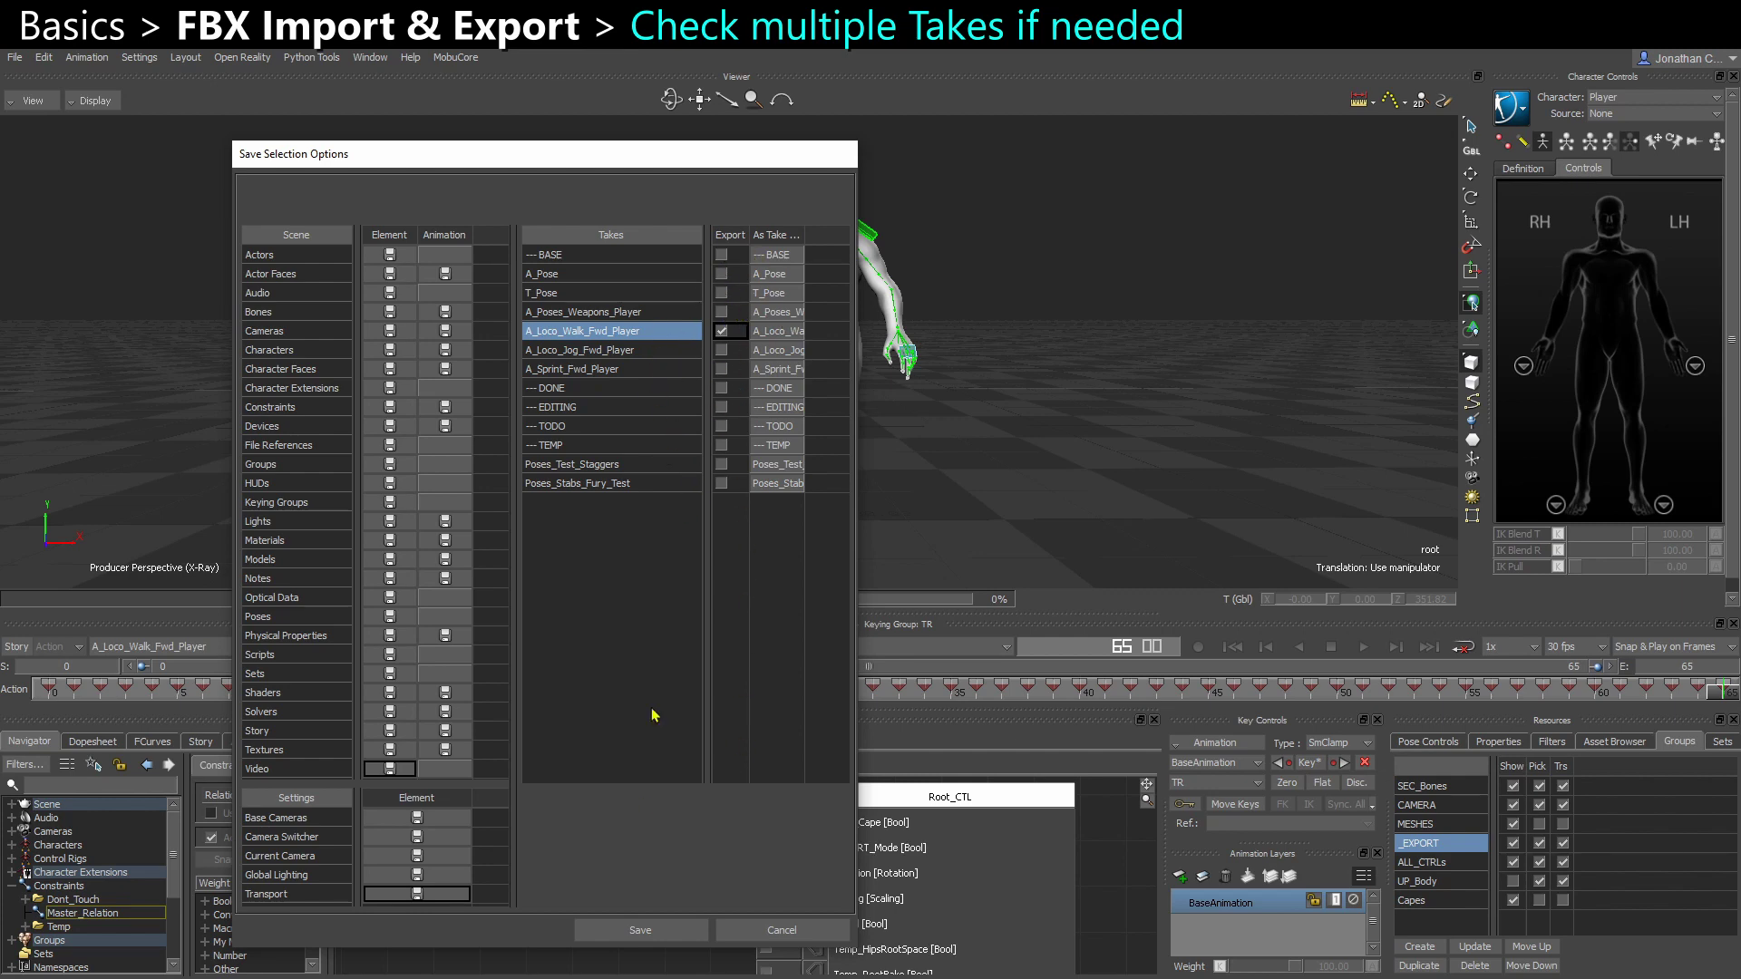
{"action": "left_click", "coordinate": [651, 934]}
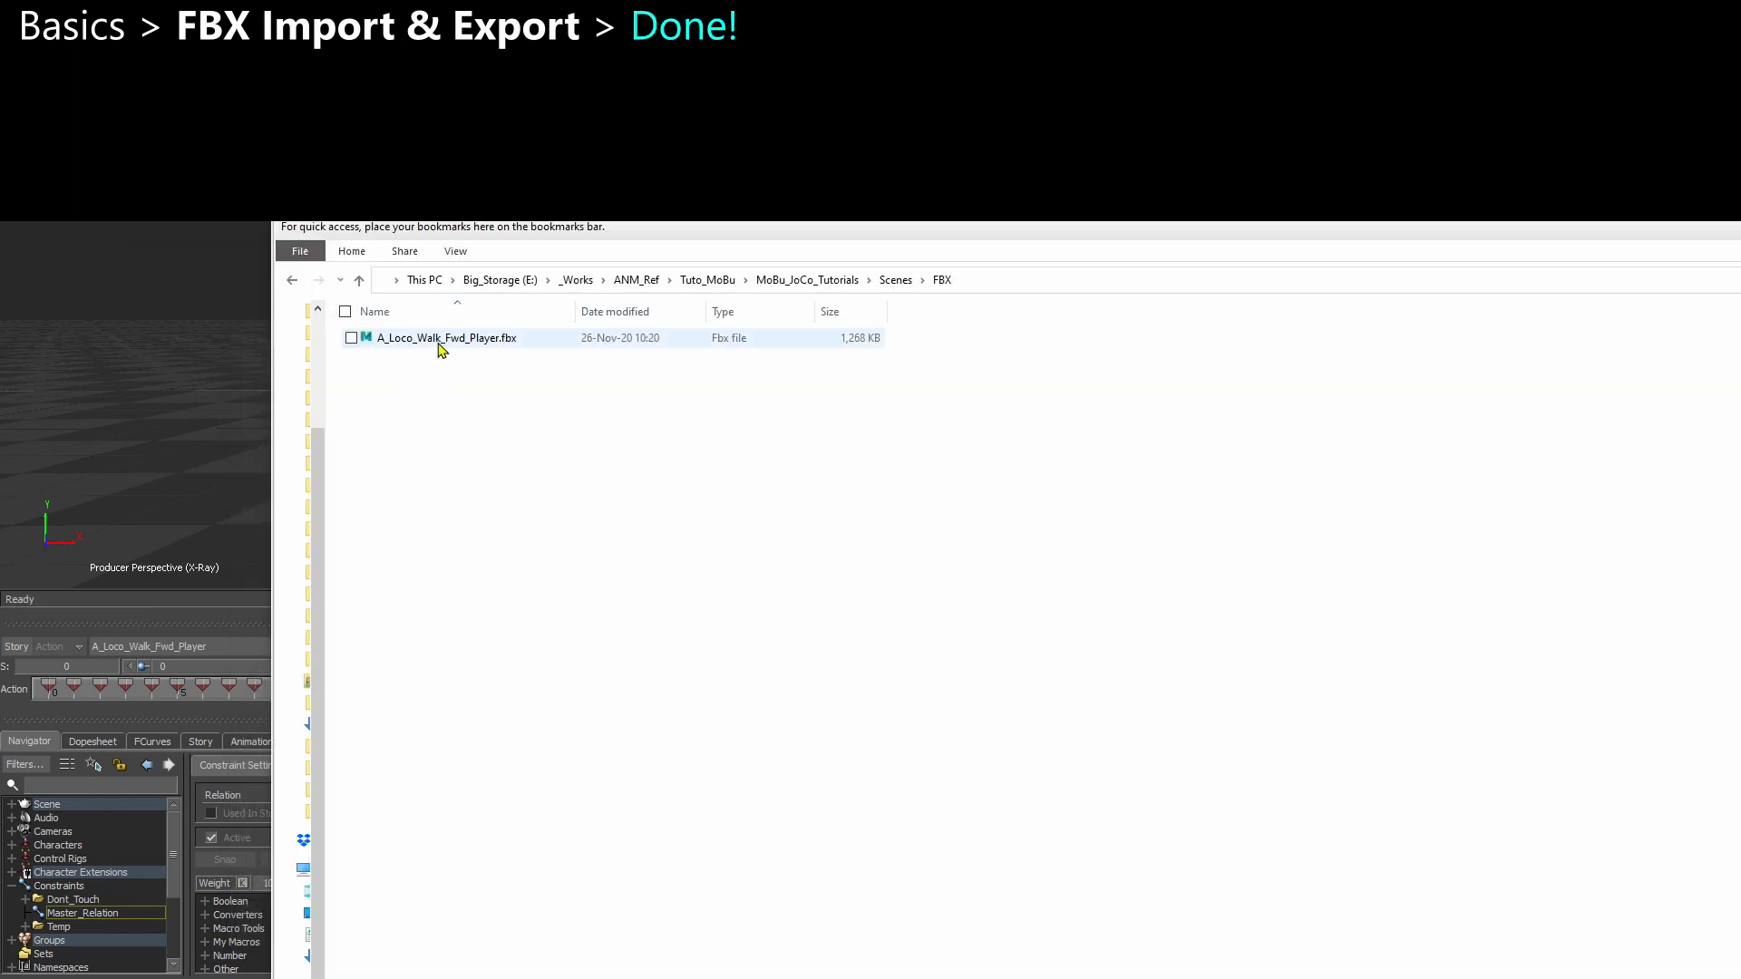
{"action": "left_click", "coordinate": [441, 347]}
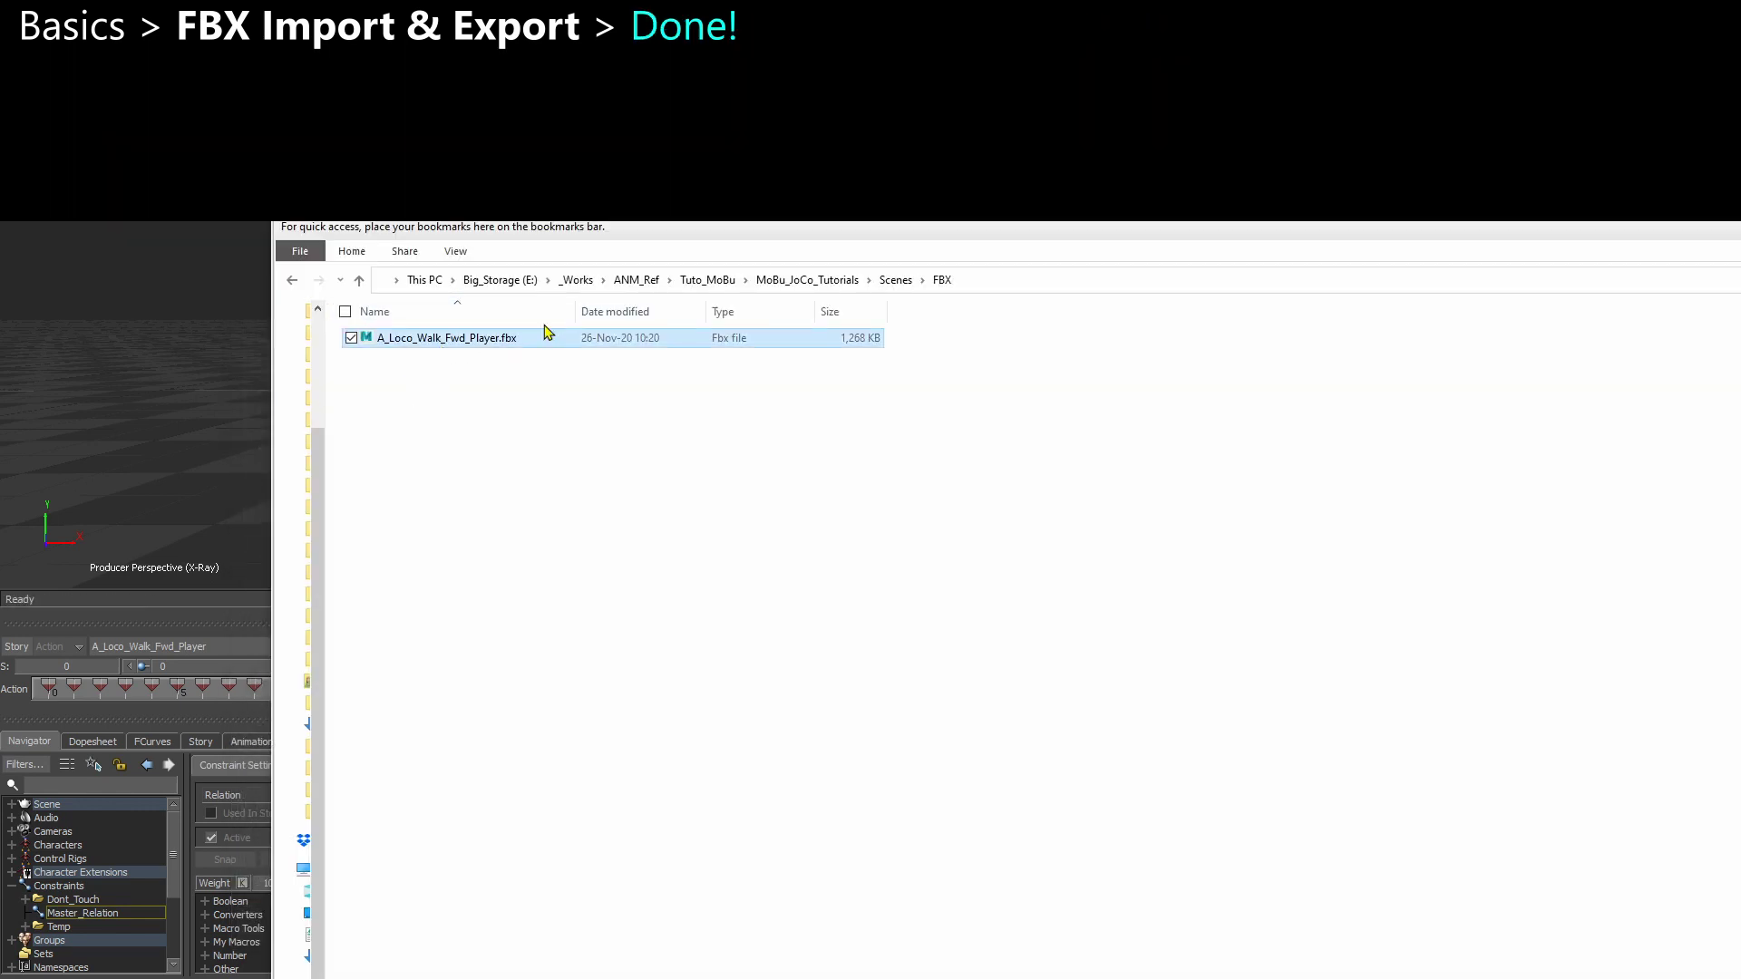